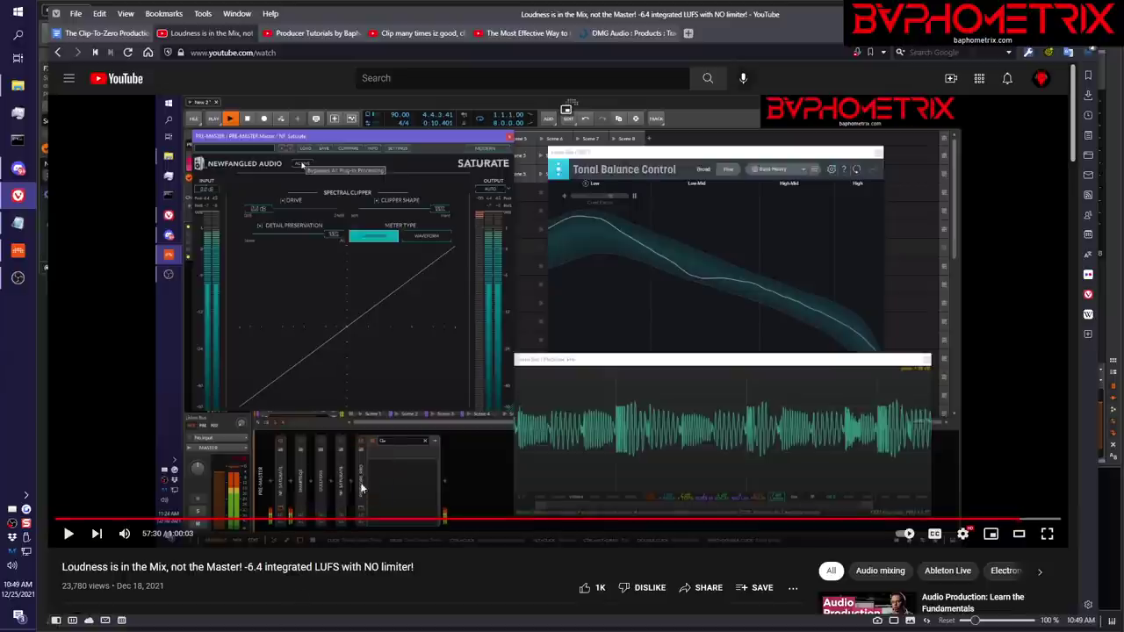
Review the loudness maxims and the "Solve for loudness in this order" list in the Next Video.txt notes
left_click(21, 255)
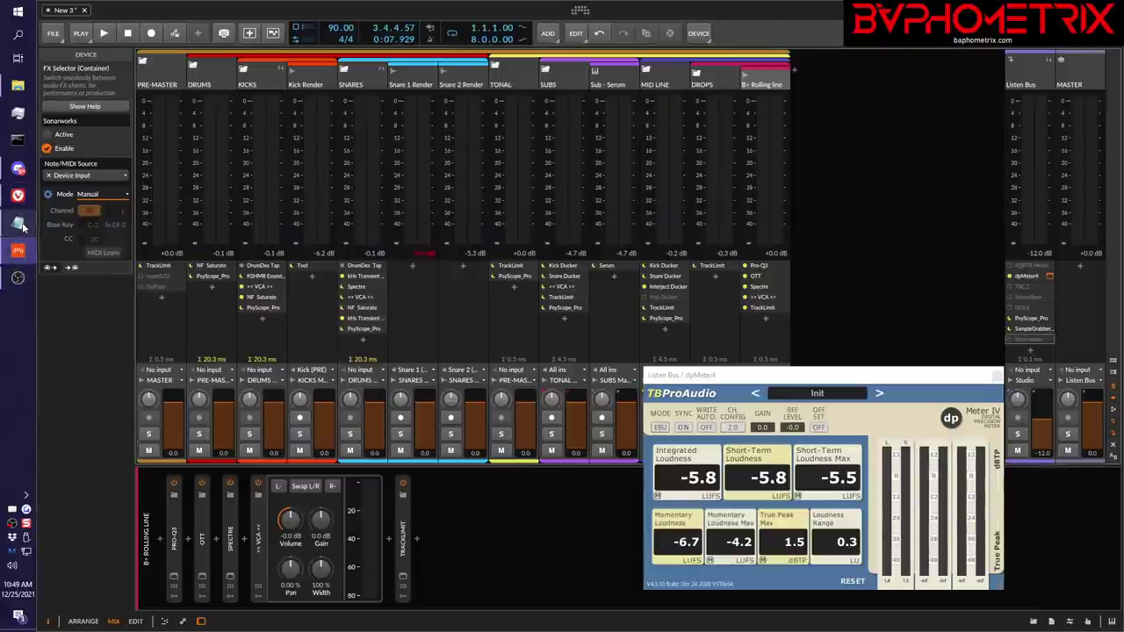
left_click(17, 223)
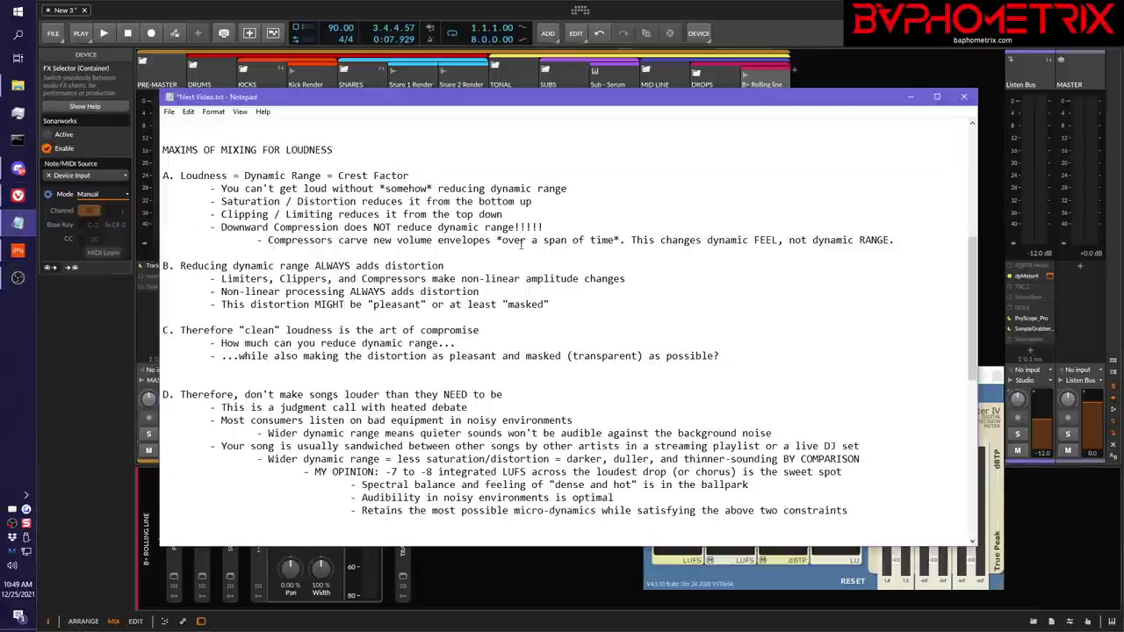
scroll(655, 311, "down", 12)
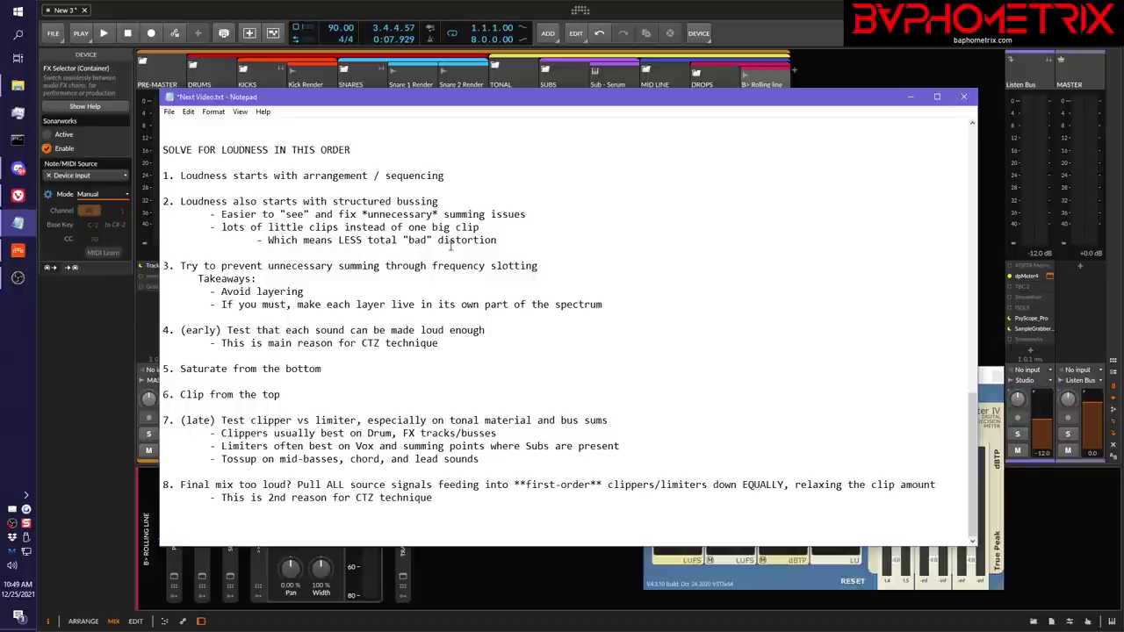
scroll(451, 246, "up", 8)
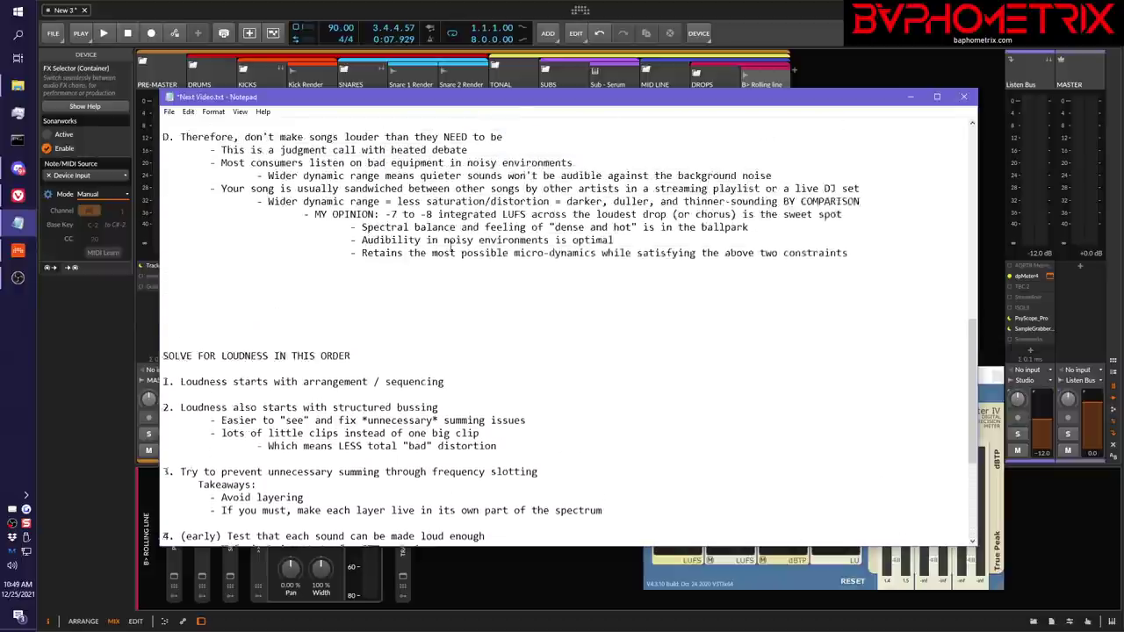
scroll(451, 246, "up", 3)
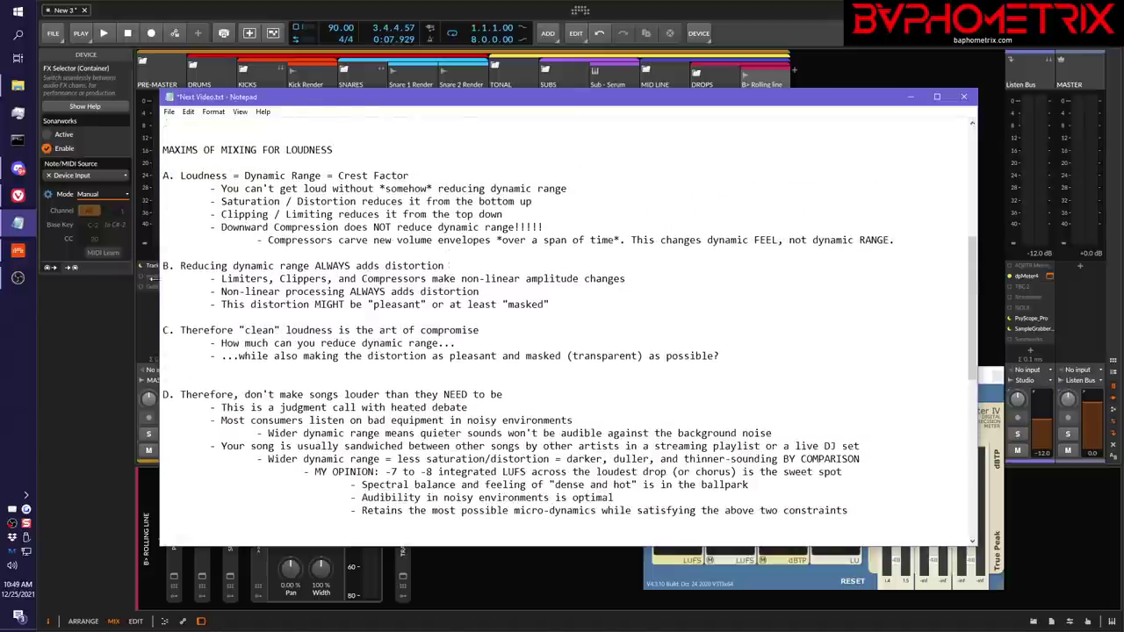
left_click(99, 335)
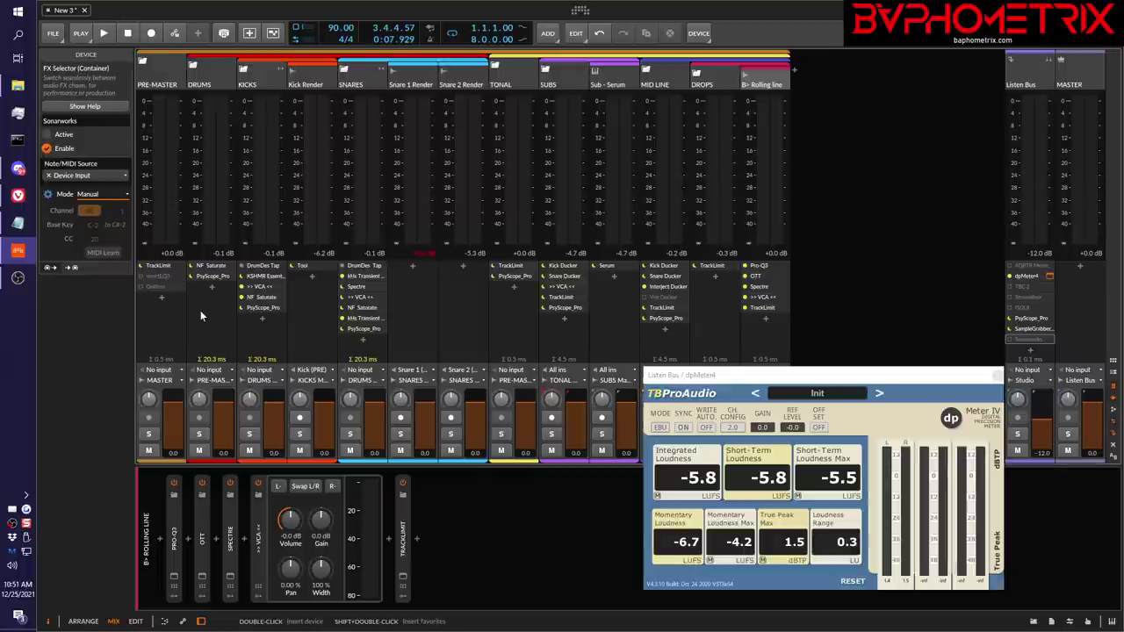
Play the mix in several short passes and compare its integrated and short-term loudness in dpMeter4
key("space")
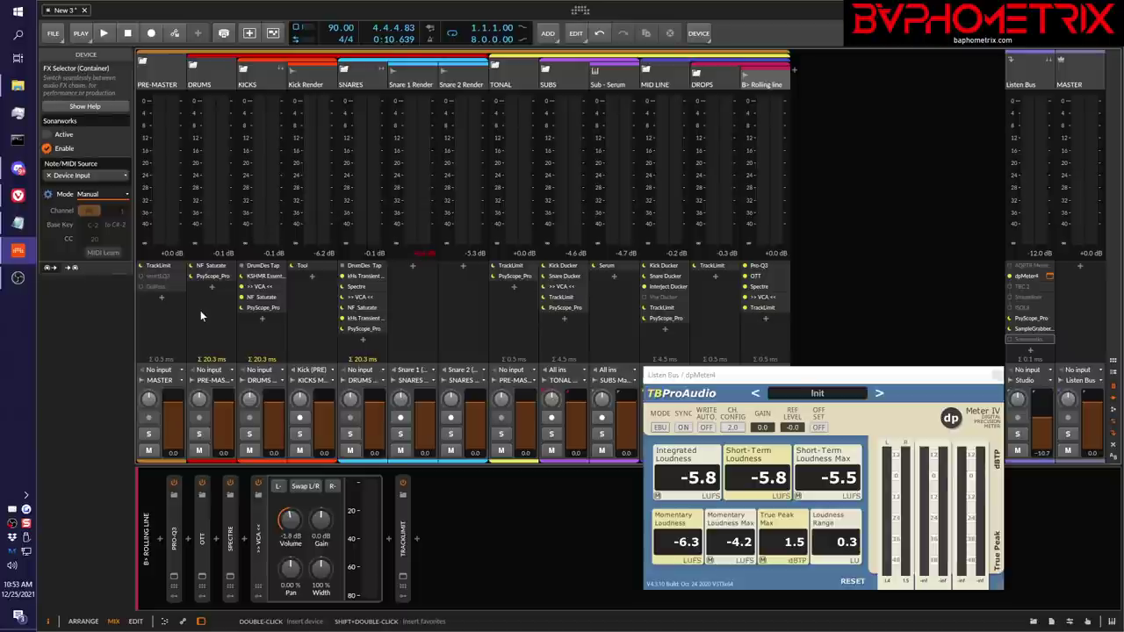
key("space")
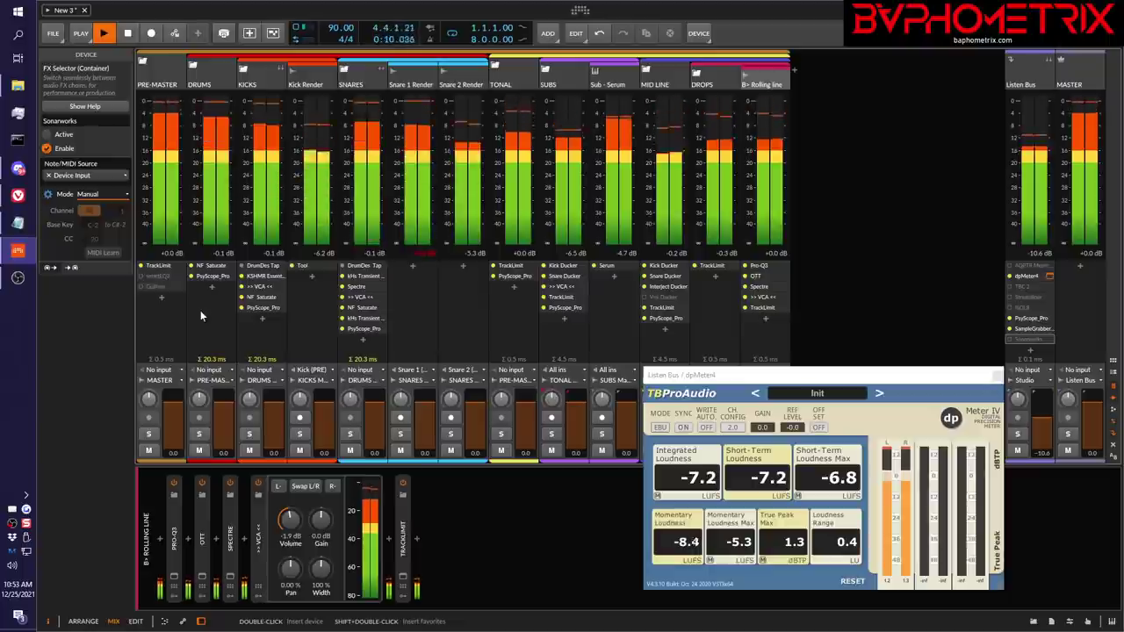
key("space")
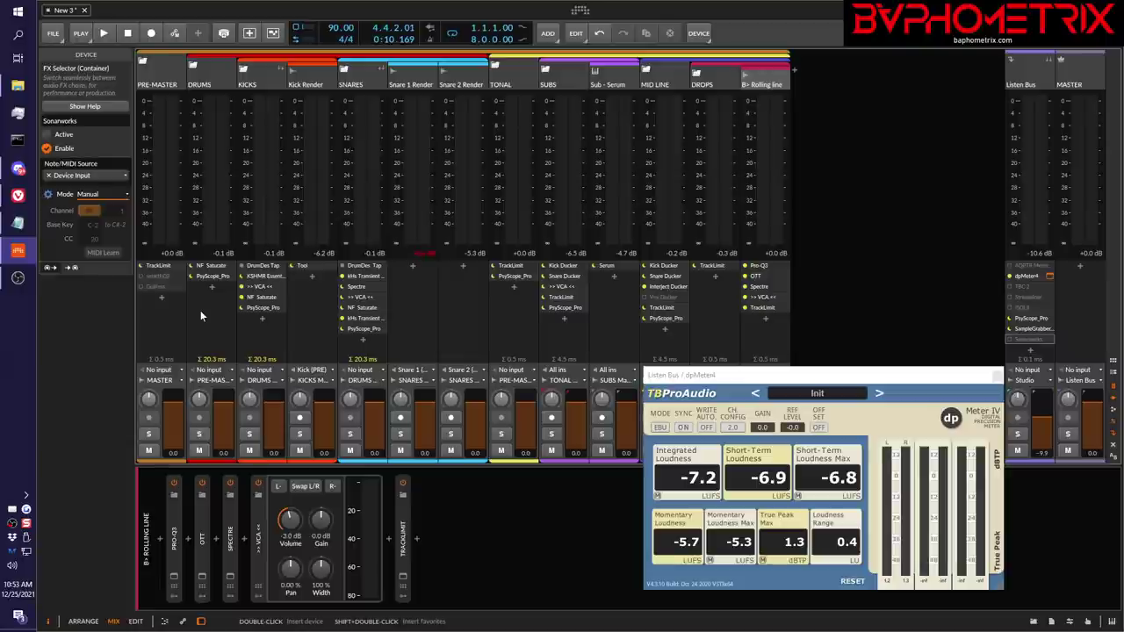
key("space")
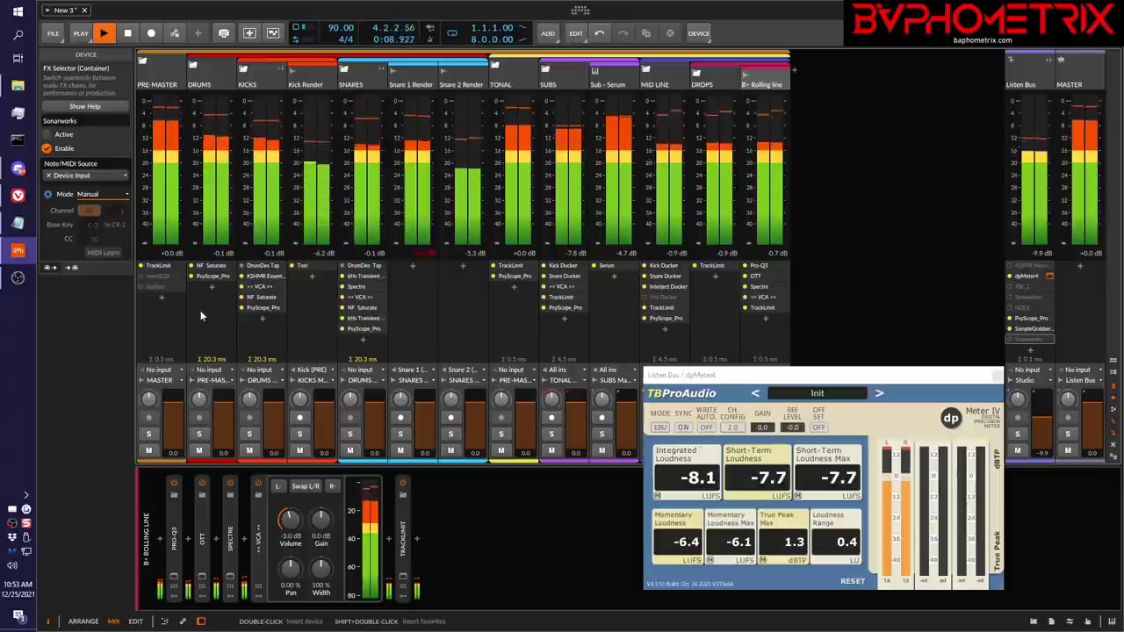
key("space")
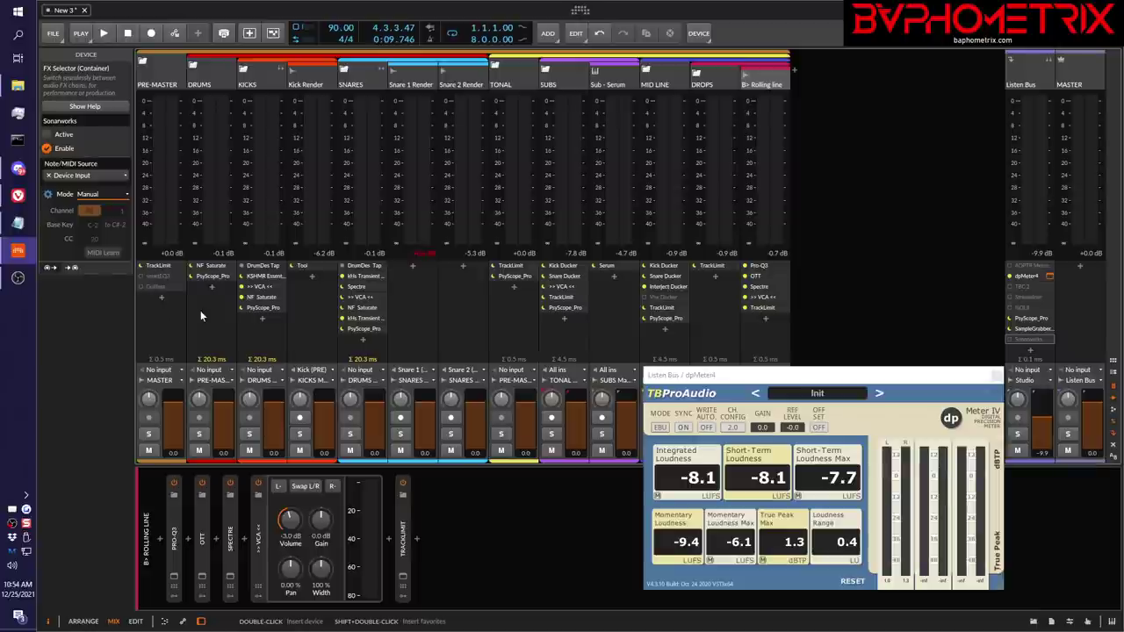
Switch to the browser and look over the Producer Tutorials playlist, the Clip-To-Zero document and the "Loudness is in the Mix" video
mouse_move(17, 195)
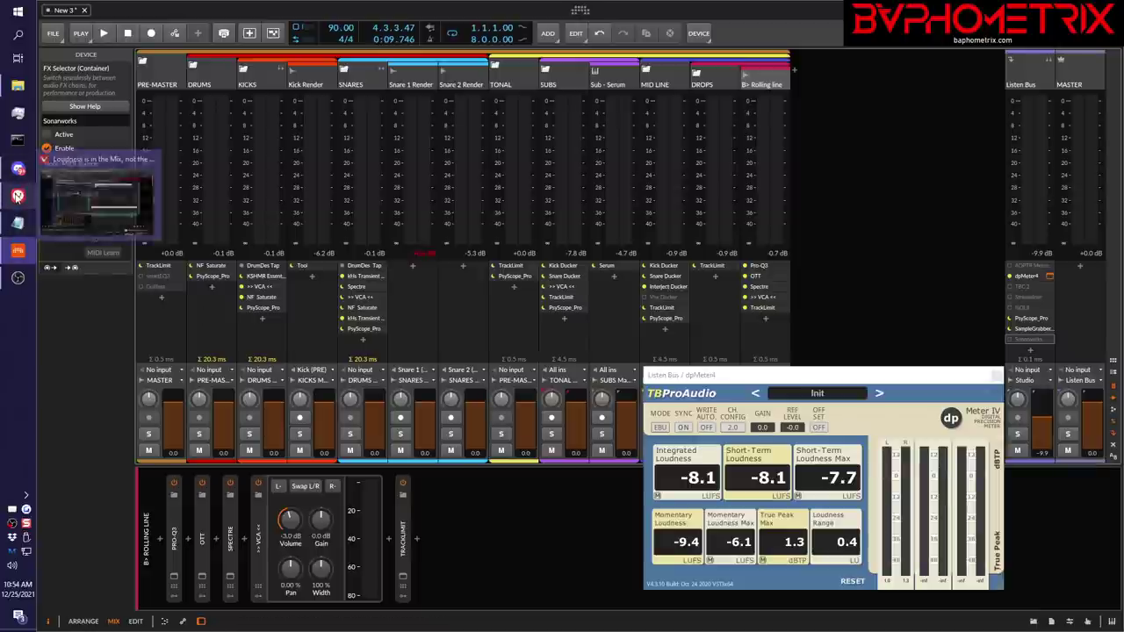
left_click(101, 189)
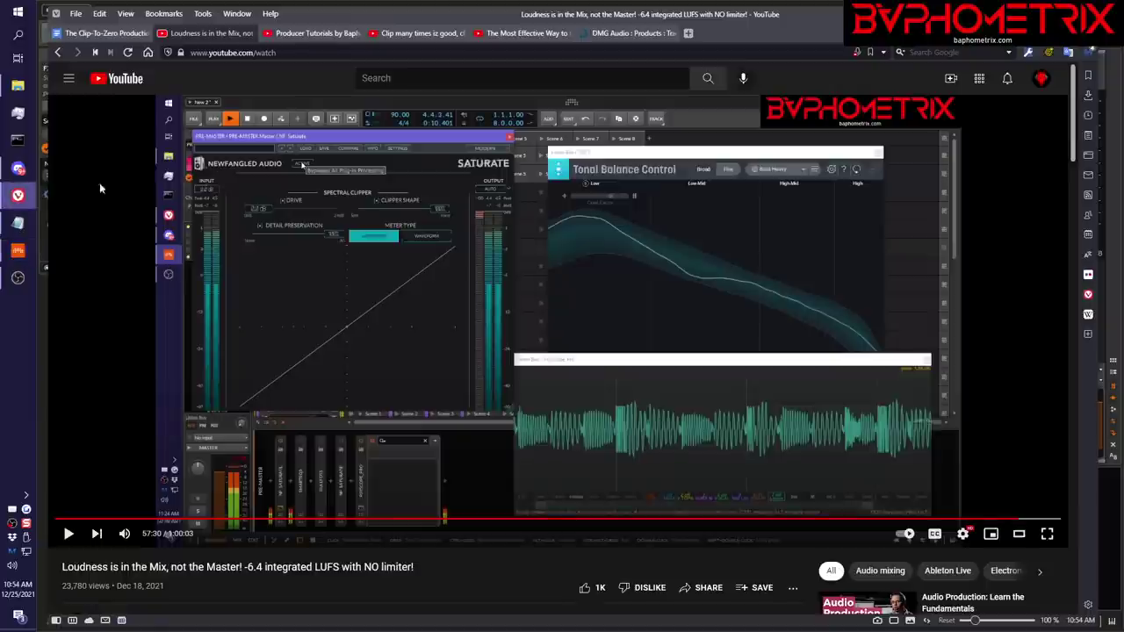
left_click(289, 35)
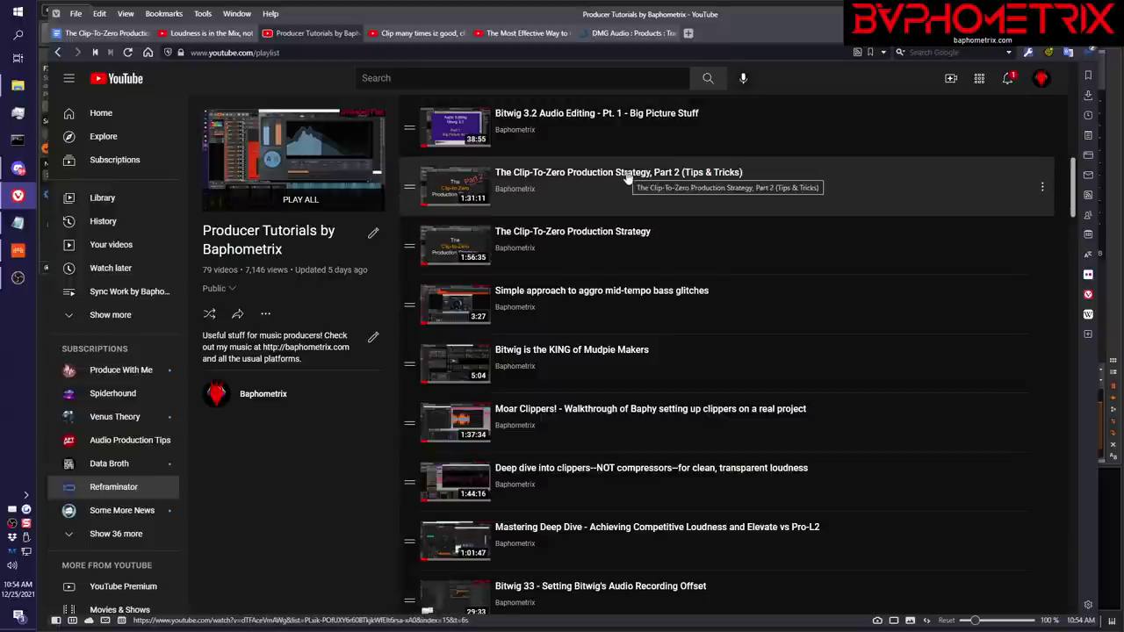
left_click(101, 32)
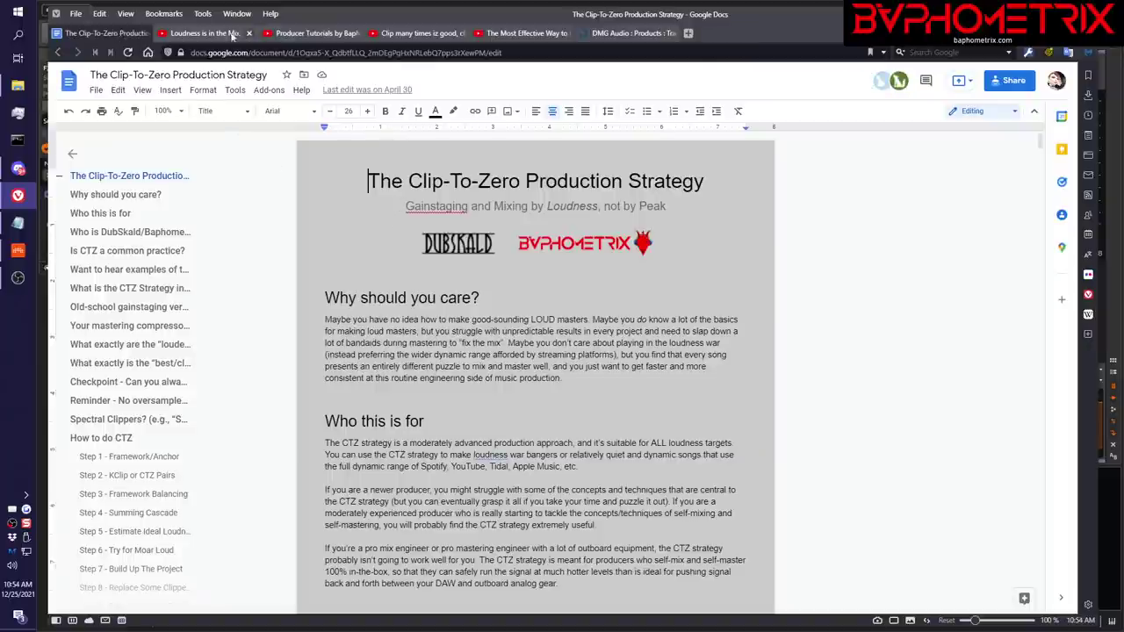
mouse_move(224, 37)
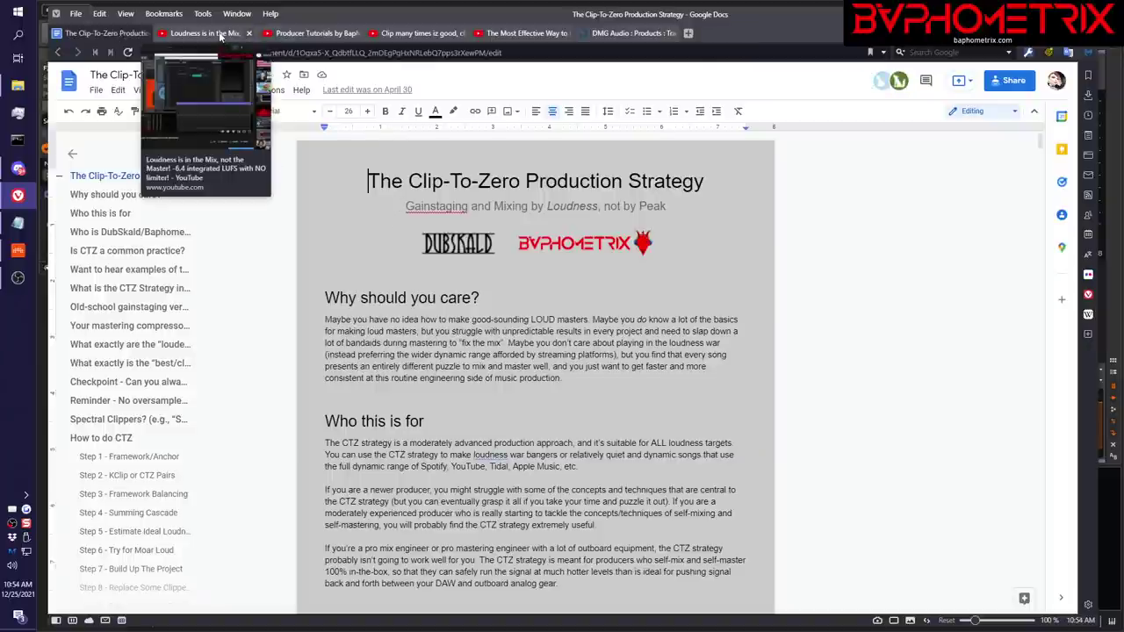
left_click(220, 37)
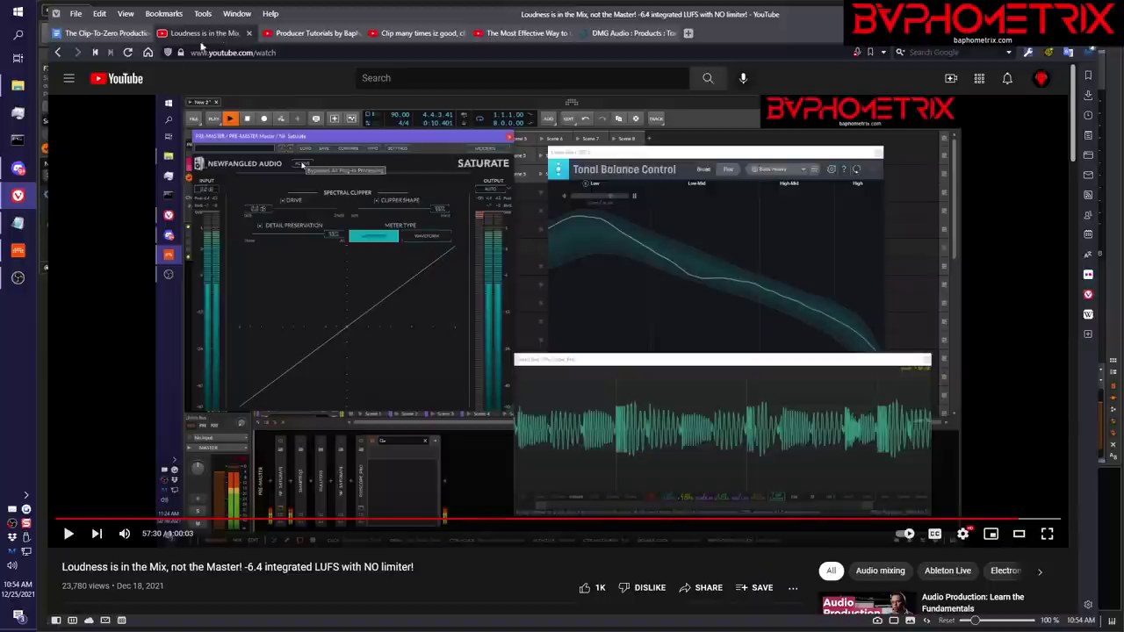
Switch back to Bitwig Studio and play the mix in passes to check its loudness readings in dpMeter4
left_click(18, 250)
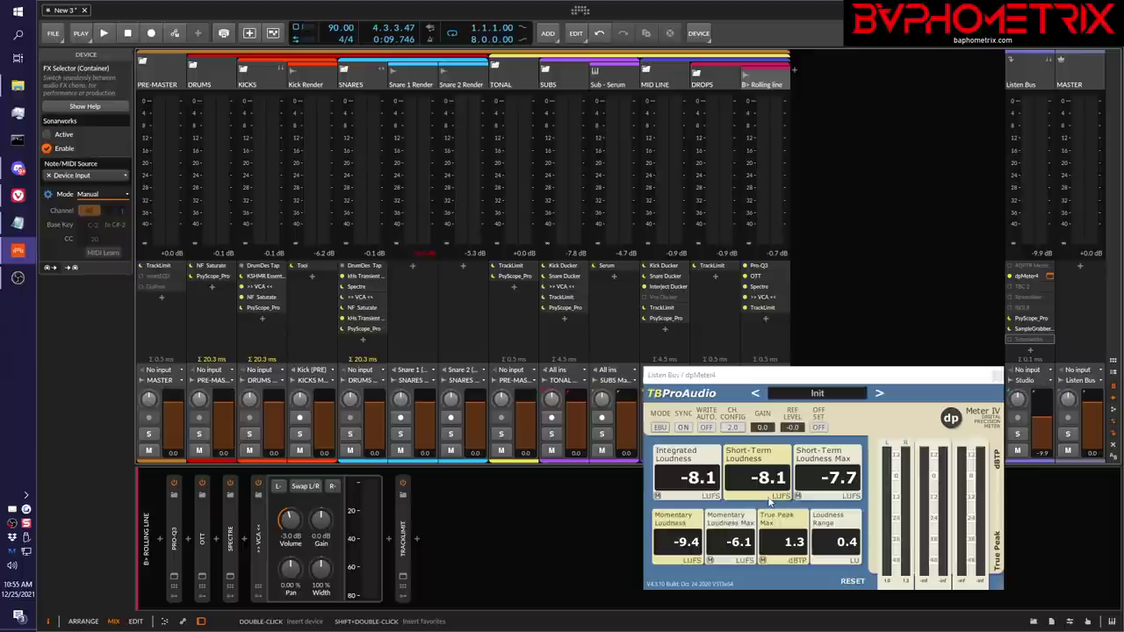
key("space")
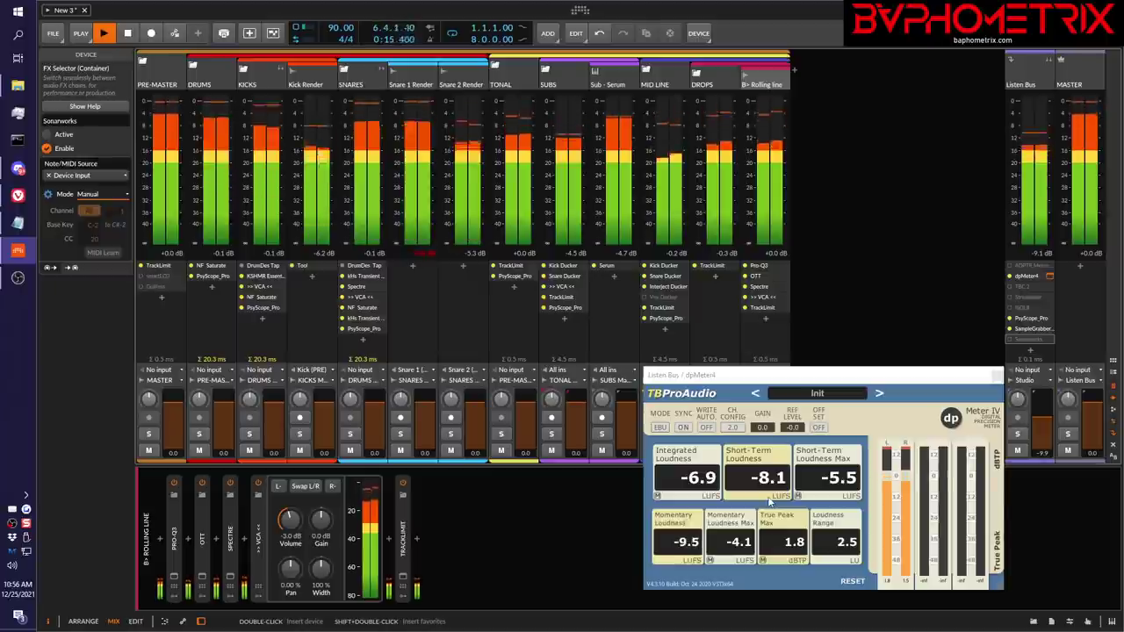
key("space")
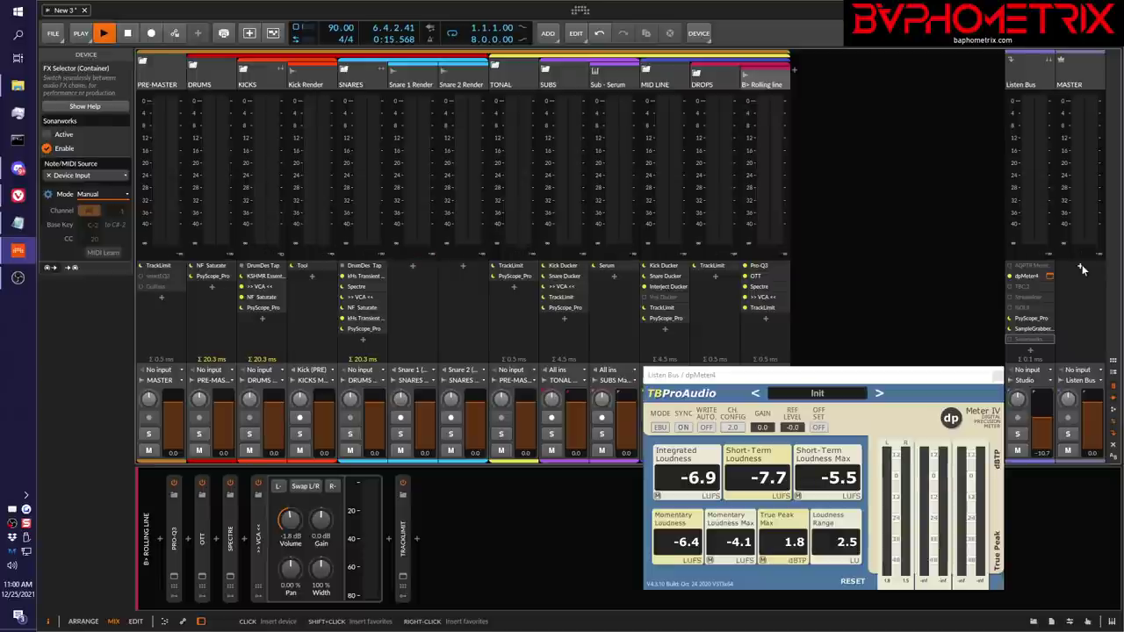
key("space")
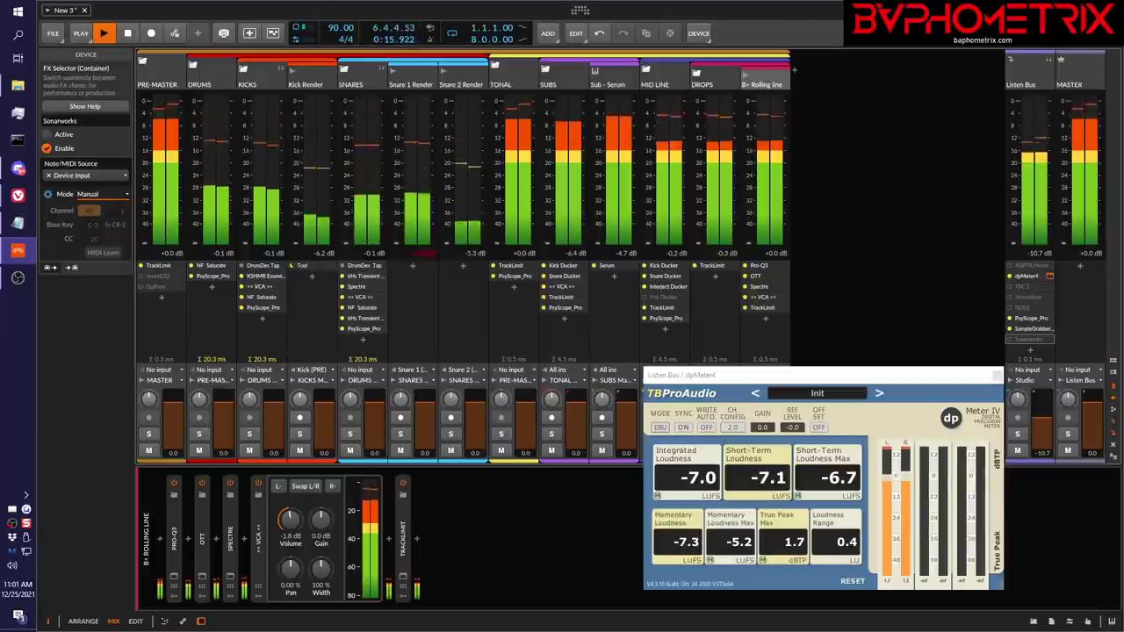
key("space")
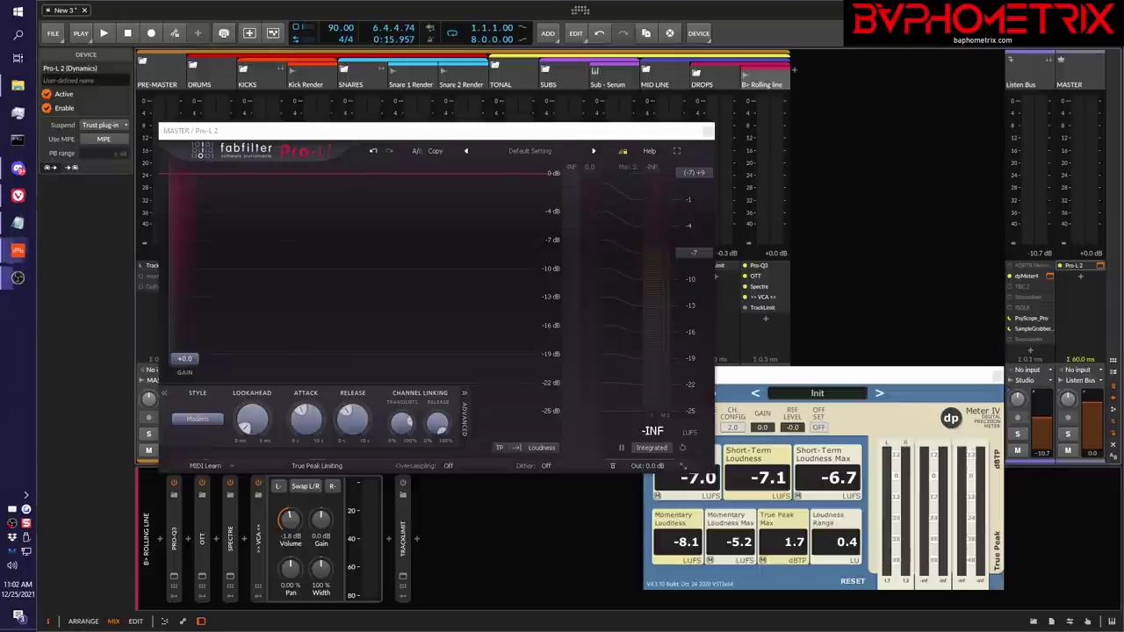
Play the mix through Pro-L 2 on the MASTER track, compare its limiting with dpMeter4, and close the Pro-L 2 window
key("space")
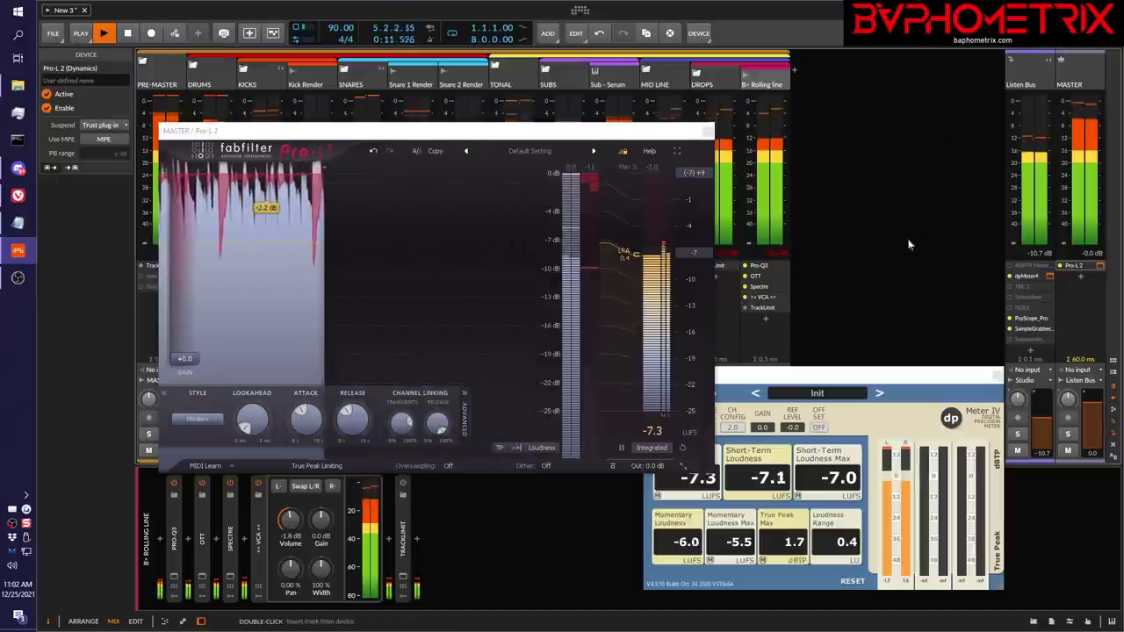
left_click(909, 380)
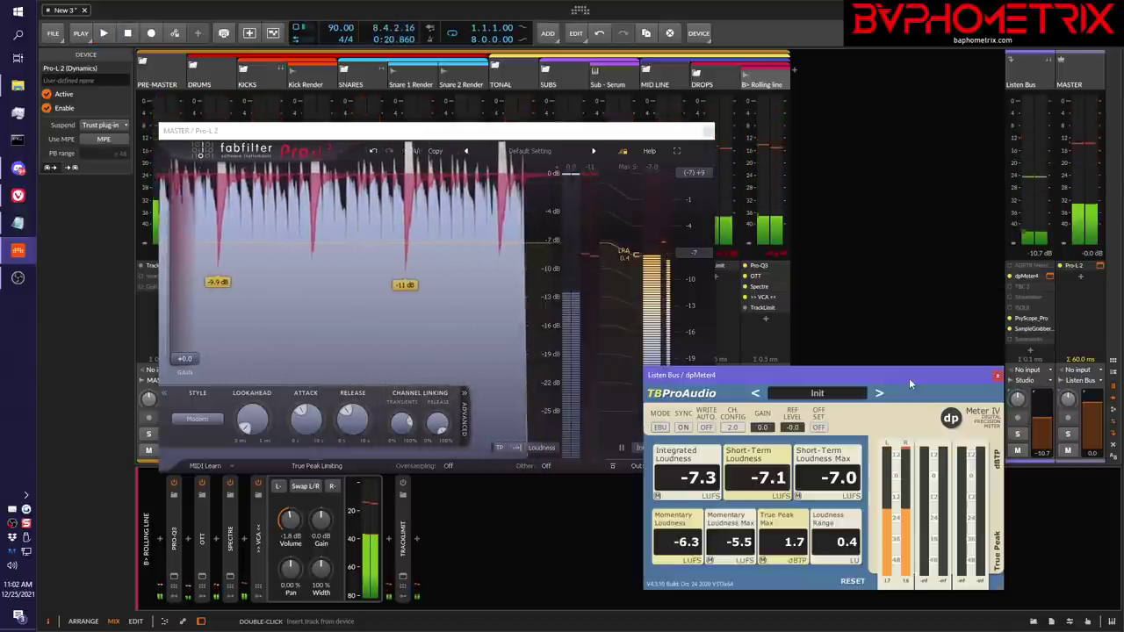
key("space")
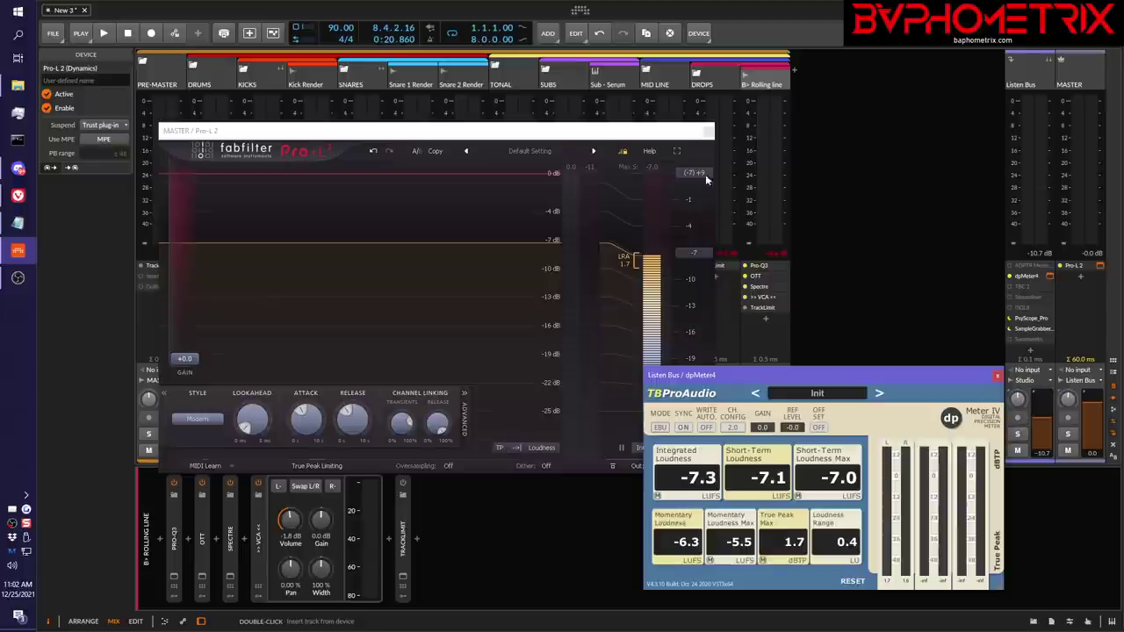
left_click(654, 139)
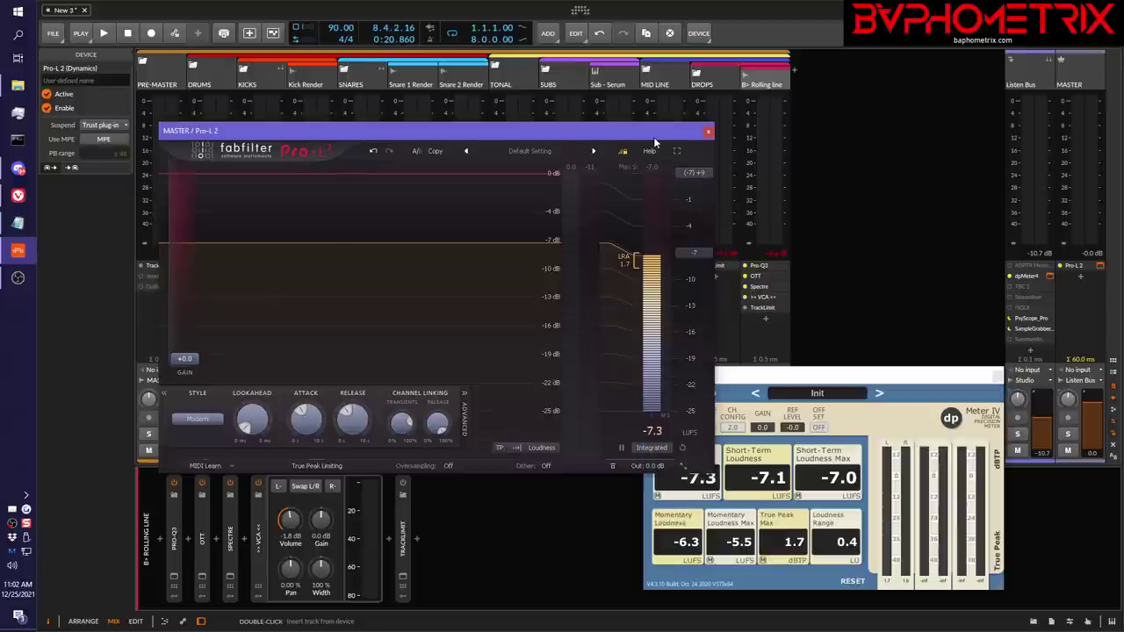
left_click(709, 133)
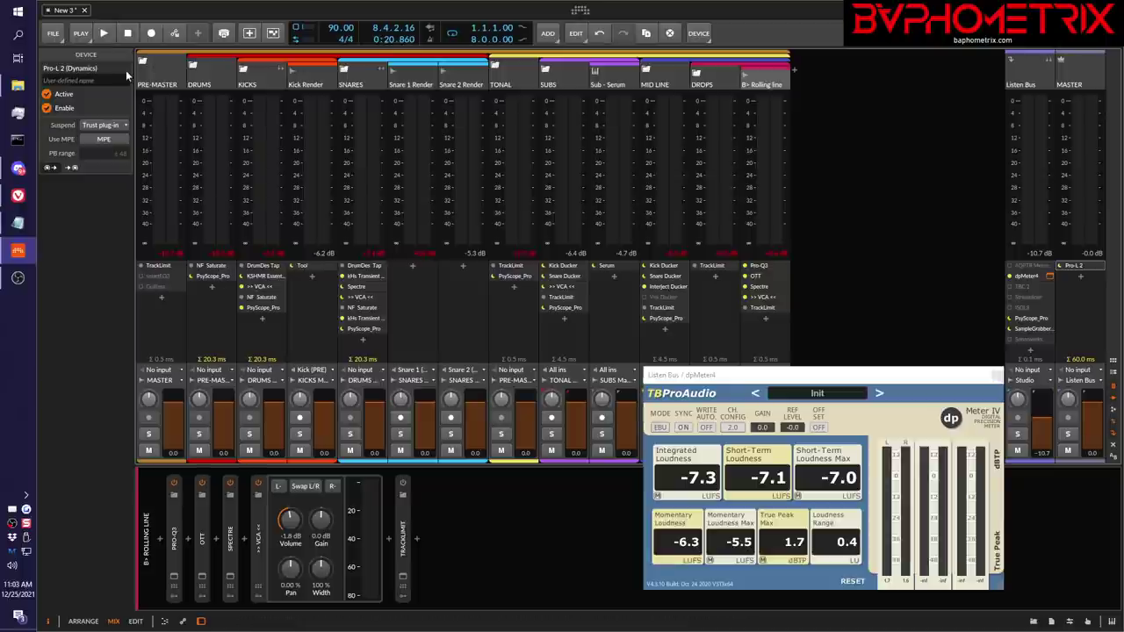
Collapse the TONAL and DRUMS group tracks in the mixer
left_click(494, 66)
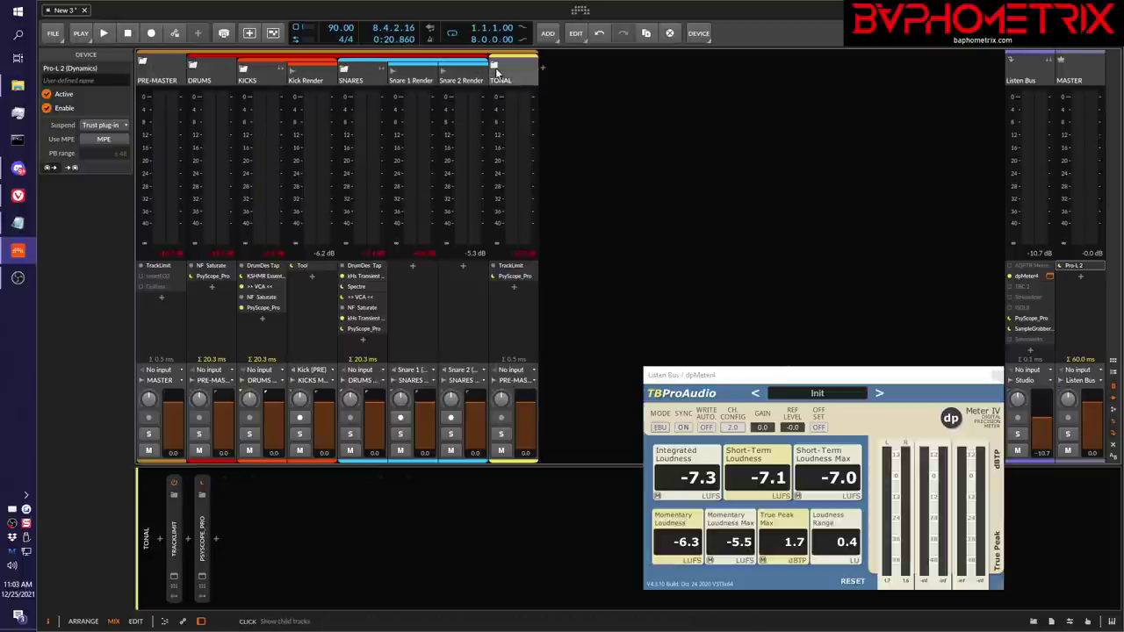
left_click(200, 69)
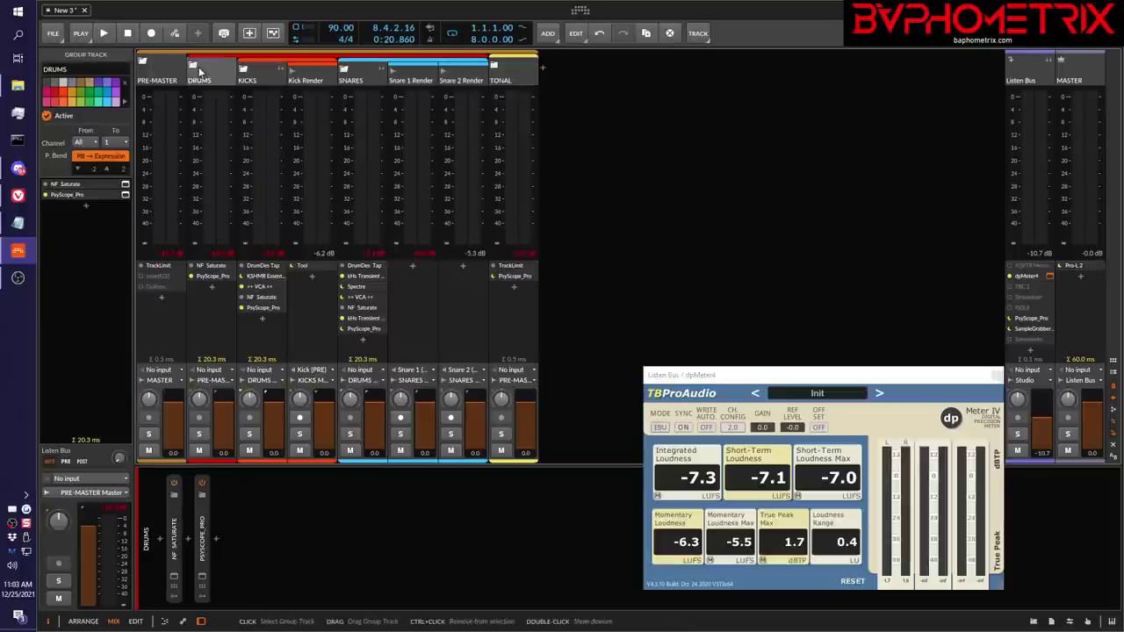
left_click(193, 66)
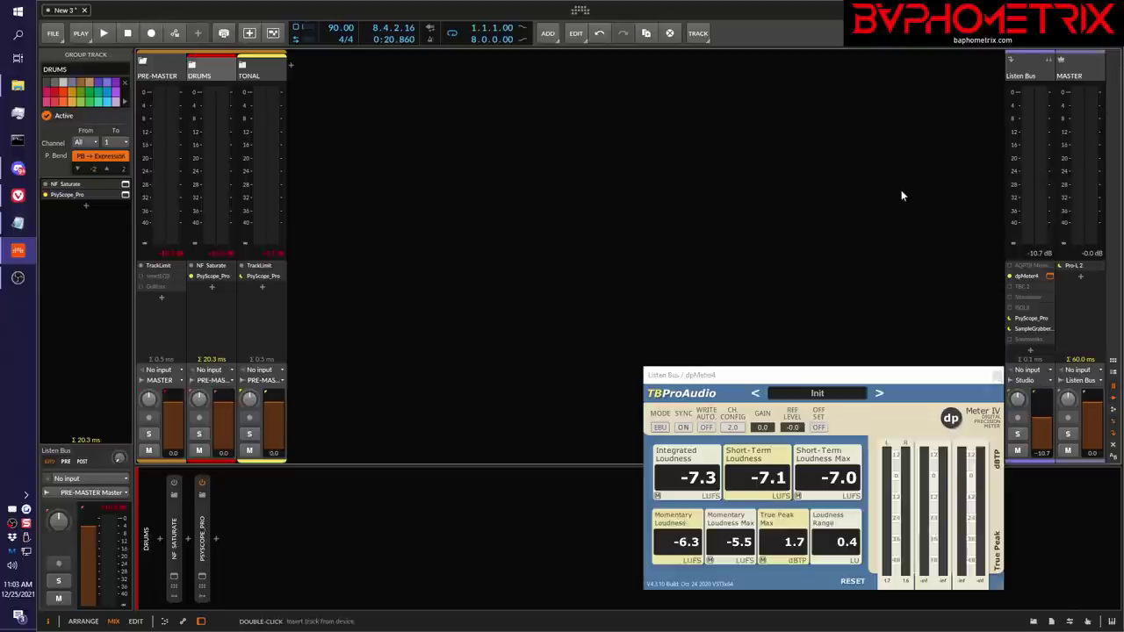
Check the "Maxims of mixing for loudness" section in the notes and return to the Bitwig Studio mixer
left_click(18, 223)
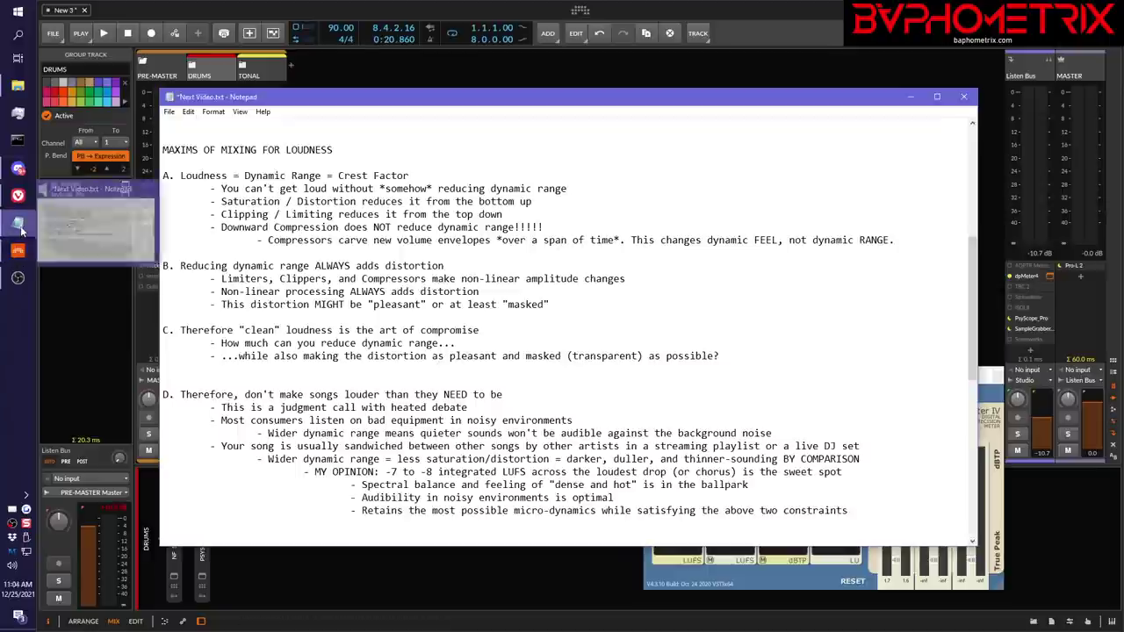
mouse_move(19, 253)
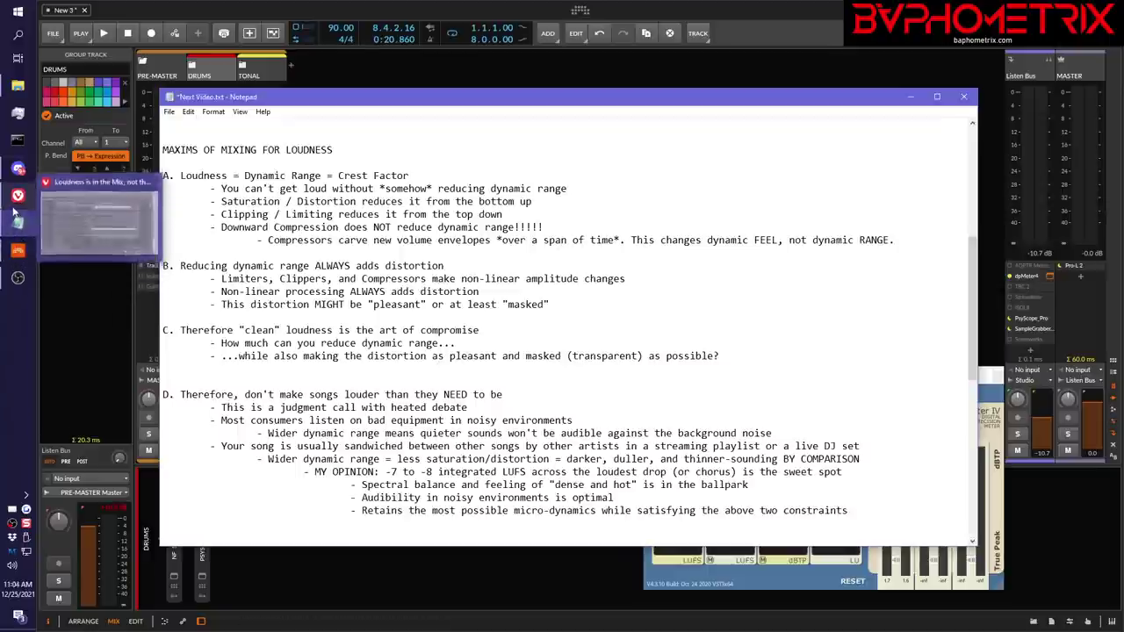
left_click(19, 253)
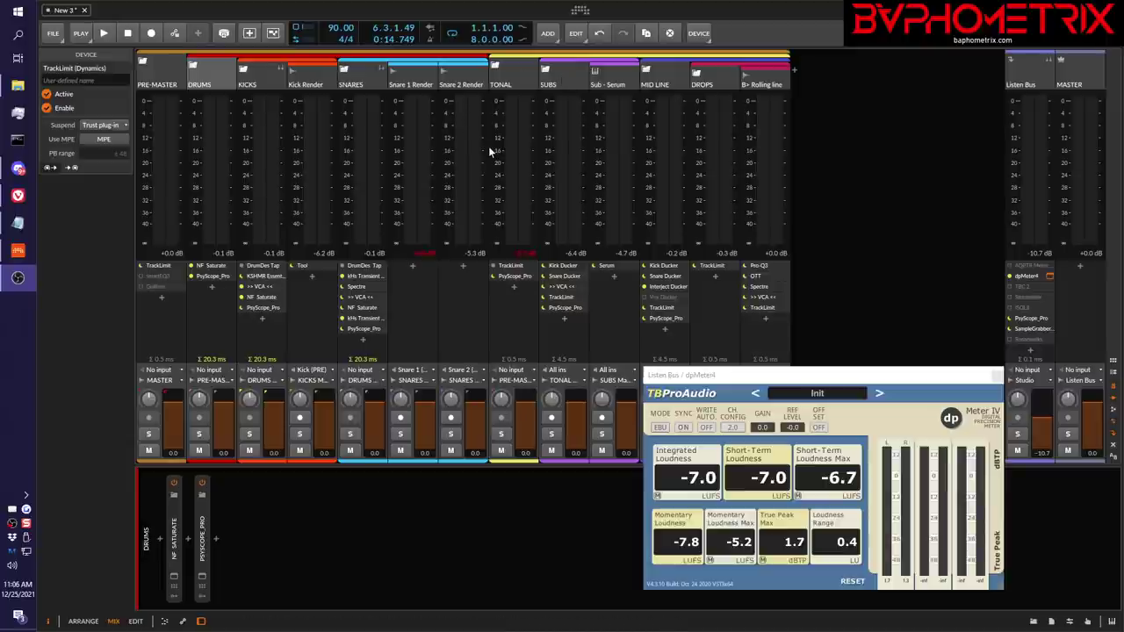
Hide the child tracks of the SNARES group in the mixer
left_click(345, 72)
left_click(345, 72)
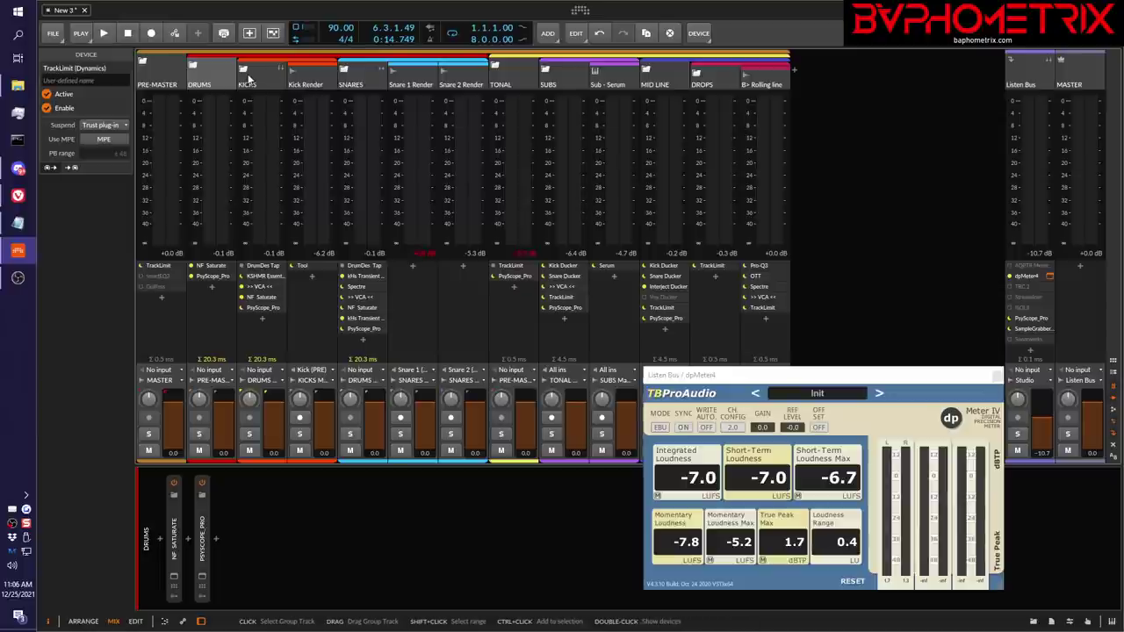
left_click(352, 72)
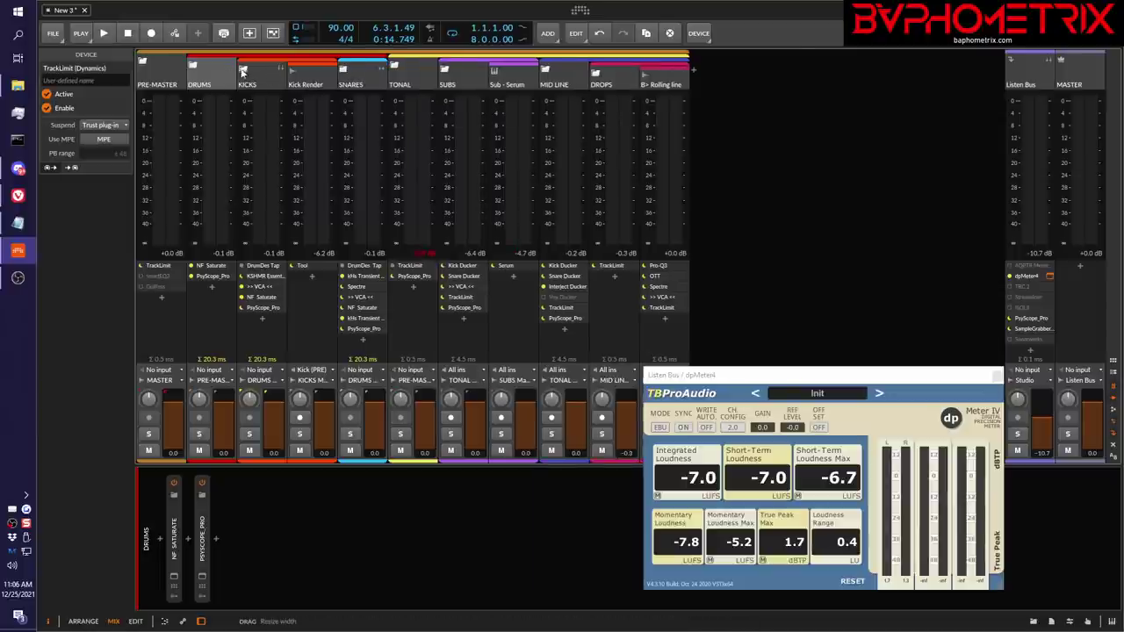
Collapse and re-expand the KICKS group, and show the child tracks of the SNARES group in the mixer
left_click(245, 72)
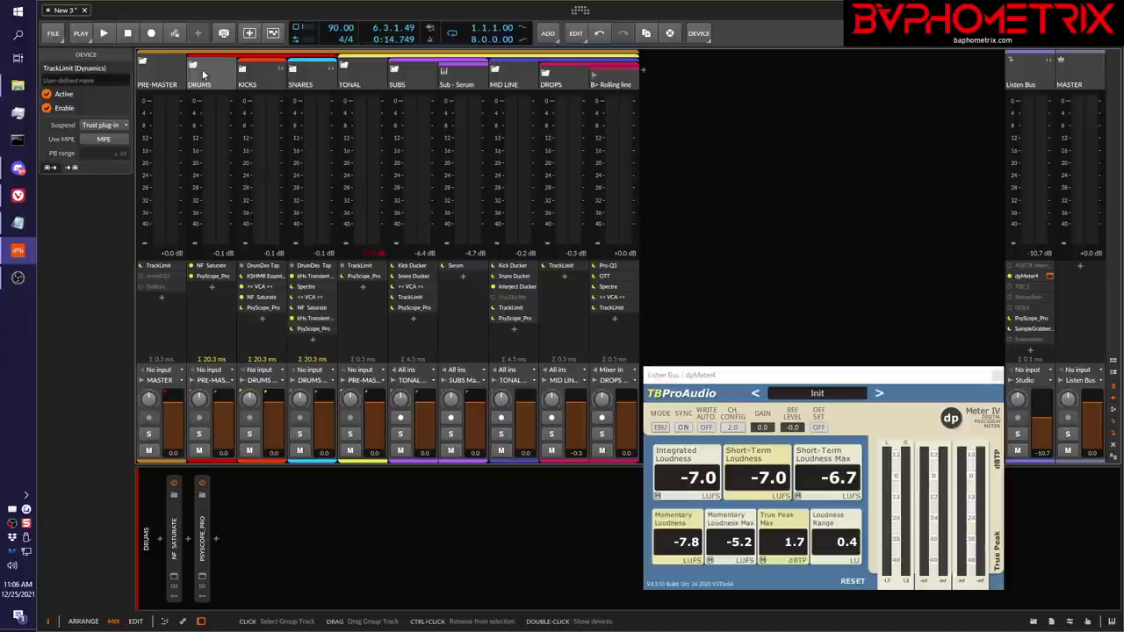
left_click(244, 72)
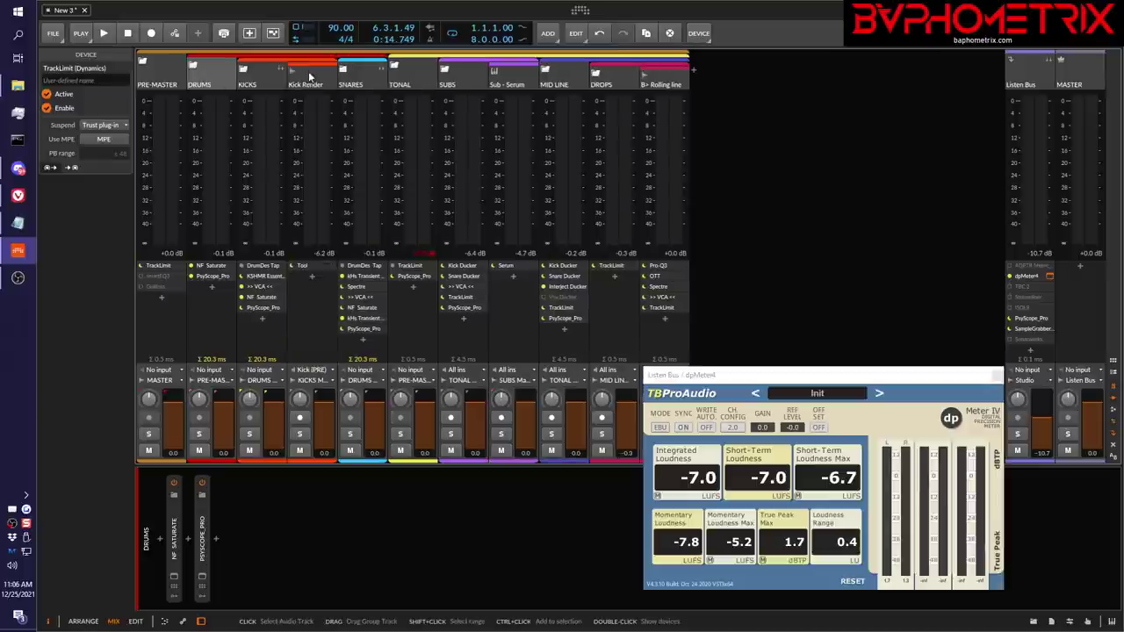
left_click(343, 70)
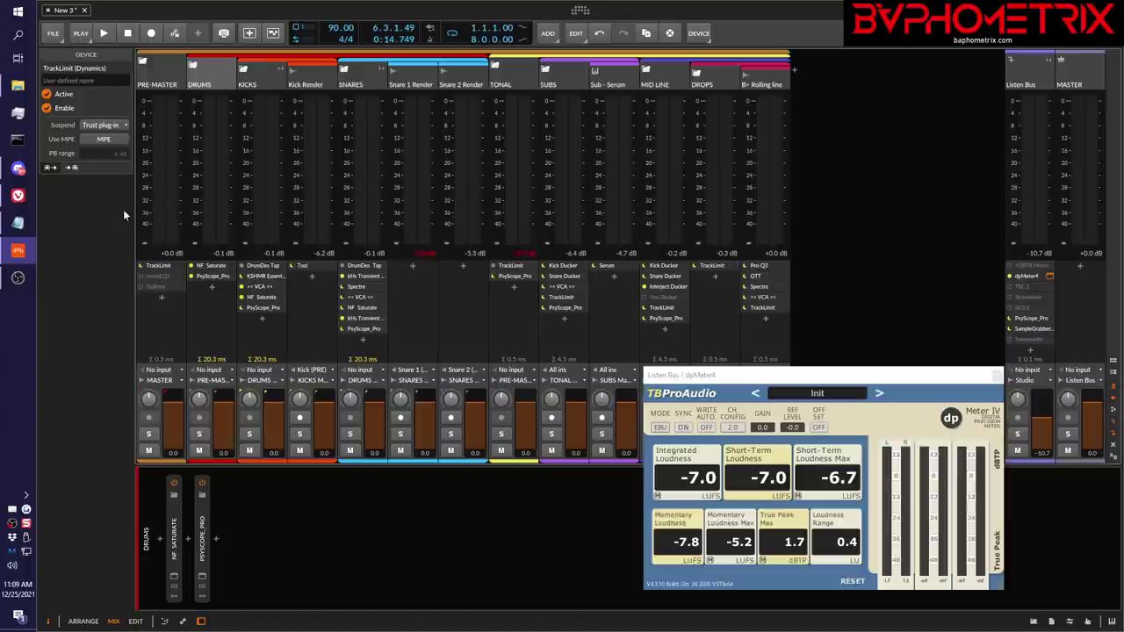
Read the "Maxims of mixing for loudness" in the Notepad notes and return to the dpMeter4 window in Bitwig Studio
mouse_move(20, 226)
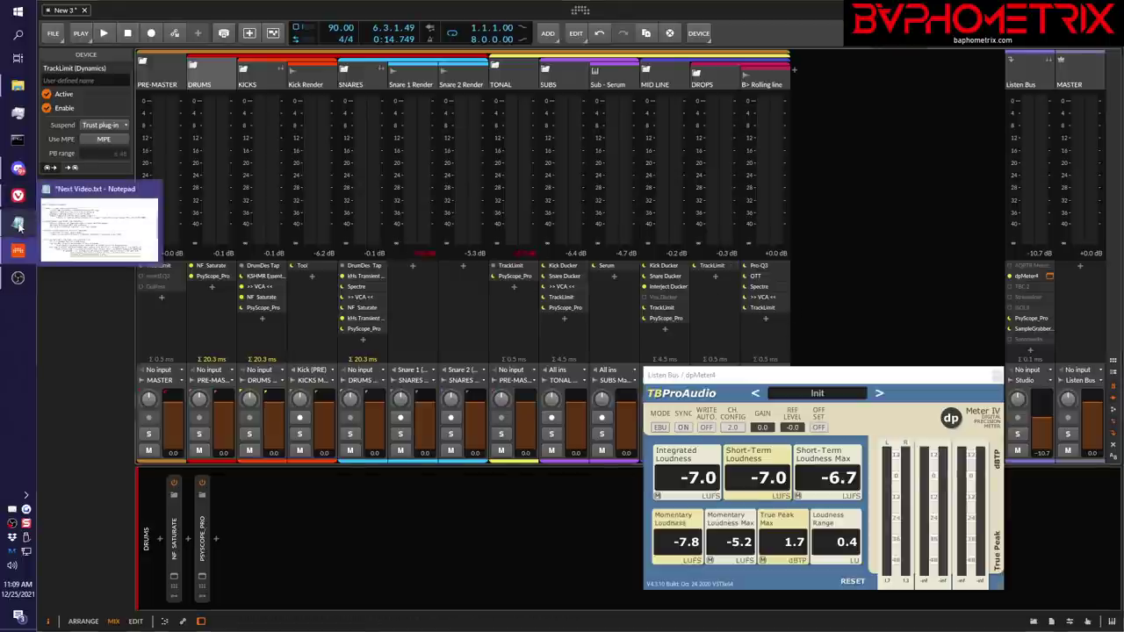
left_click(20, 225)
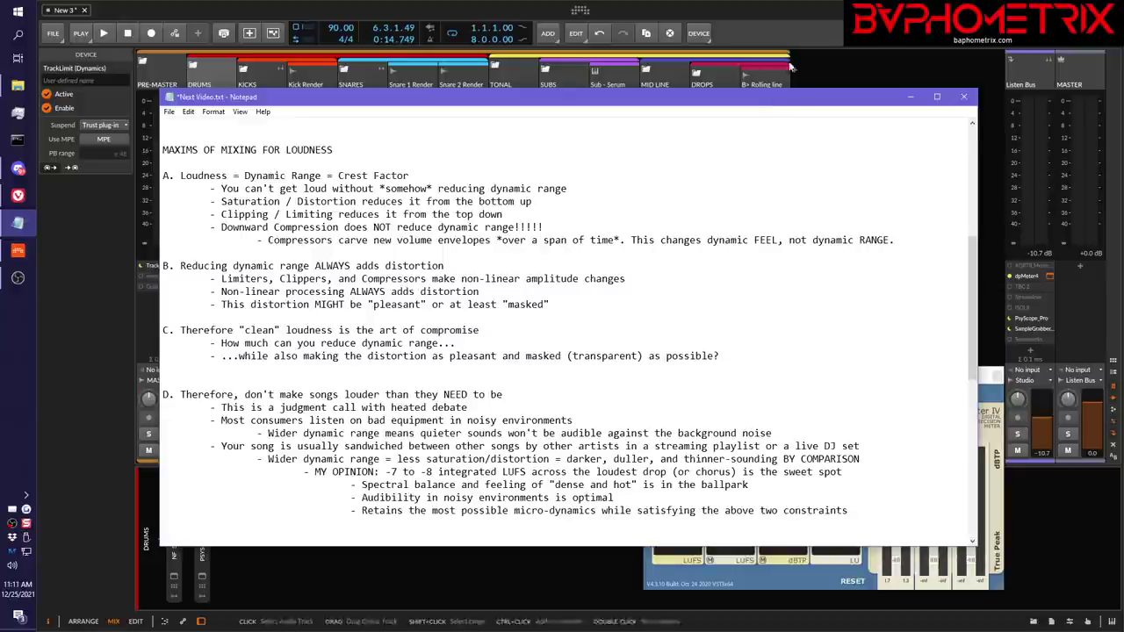
left_click(802, 575)
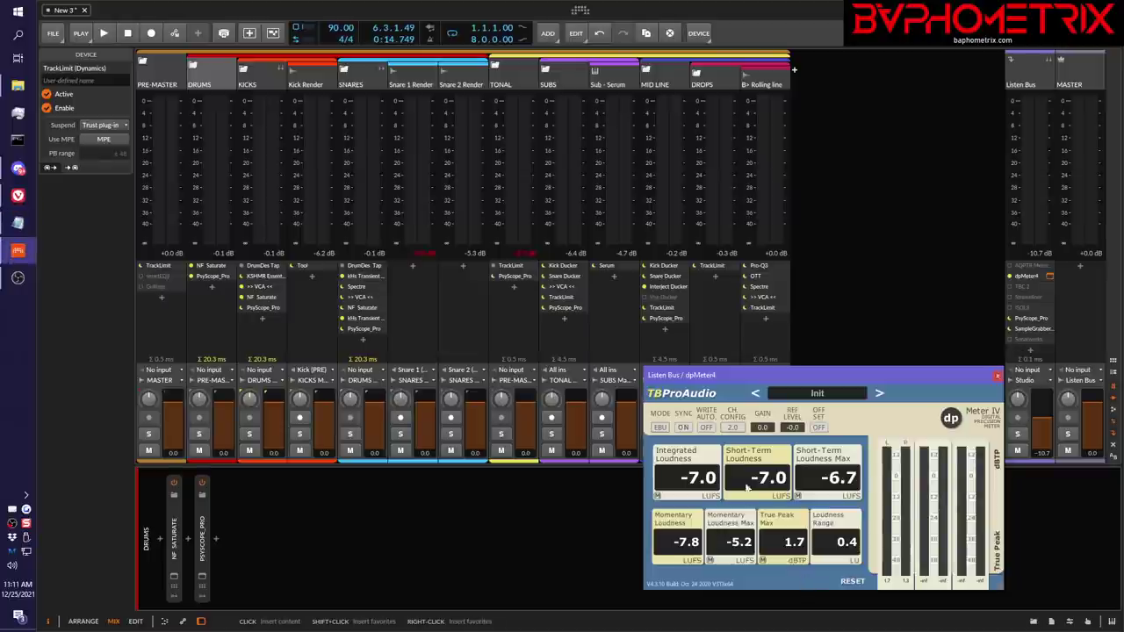
Switch dpMeter4 to RMS mode and play a short passage of the mix to measure its RMS level and crest factor
left_click(660, 428)
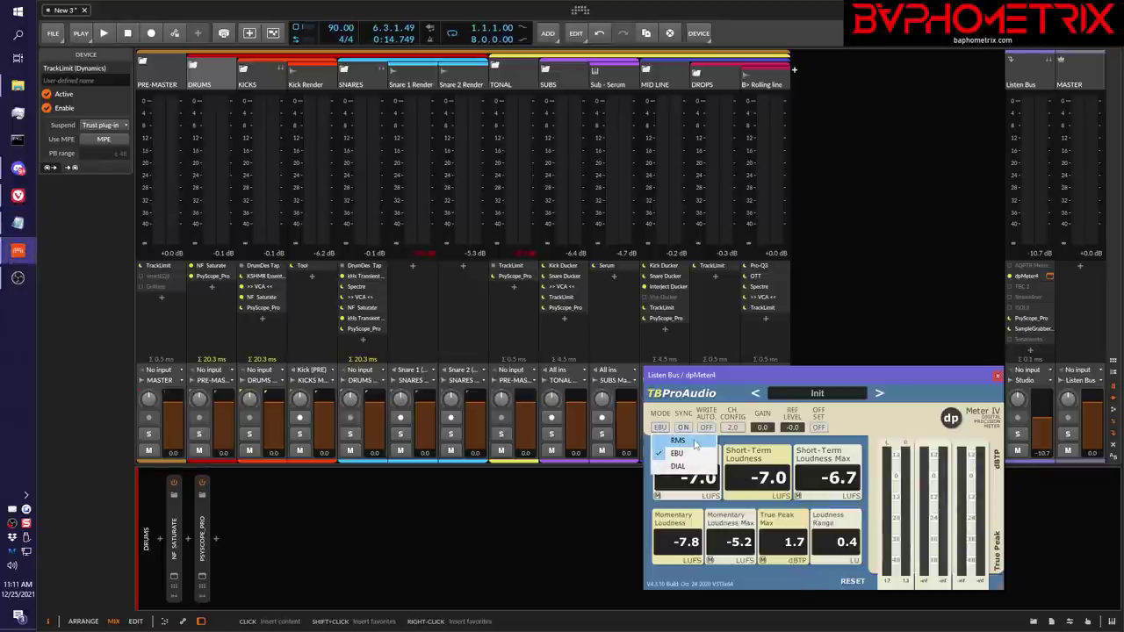
left_click(678, 440)
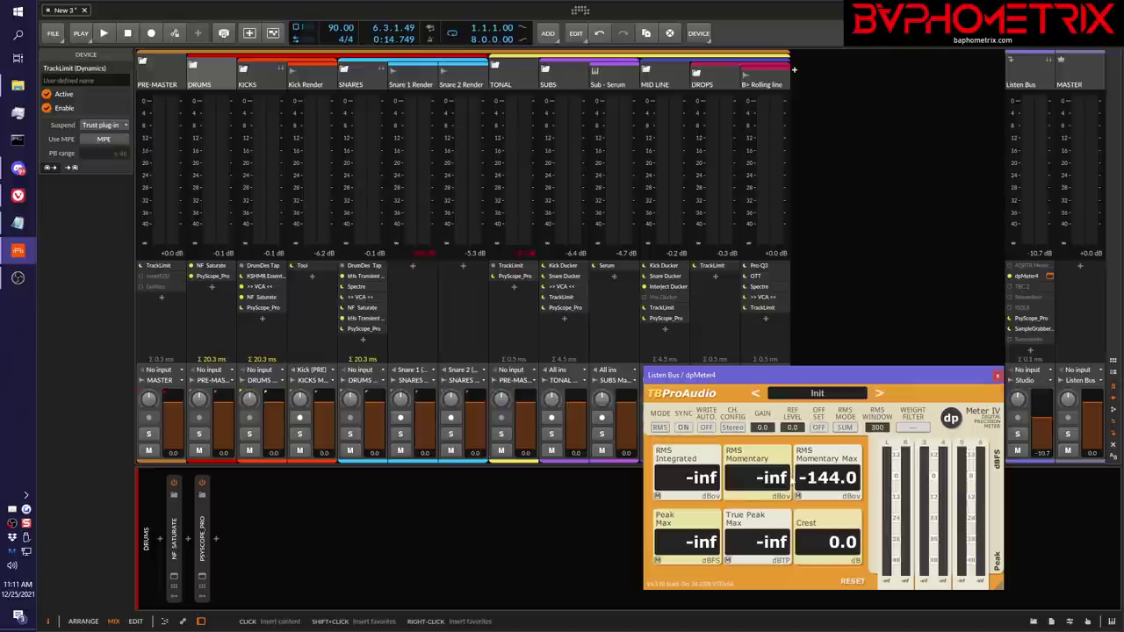
key("space")
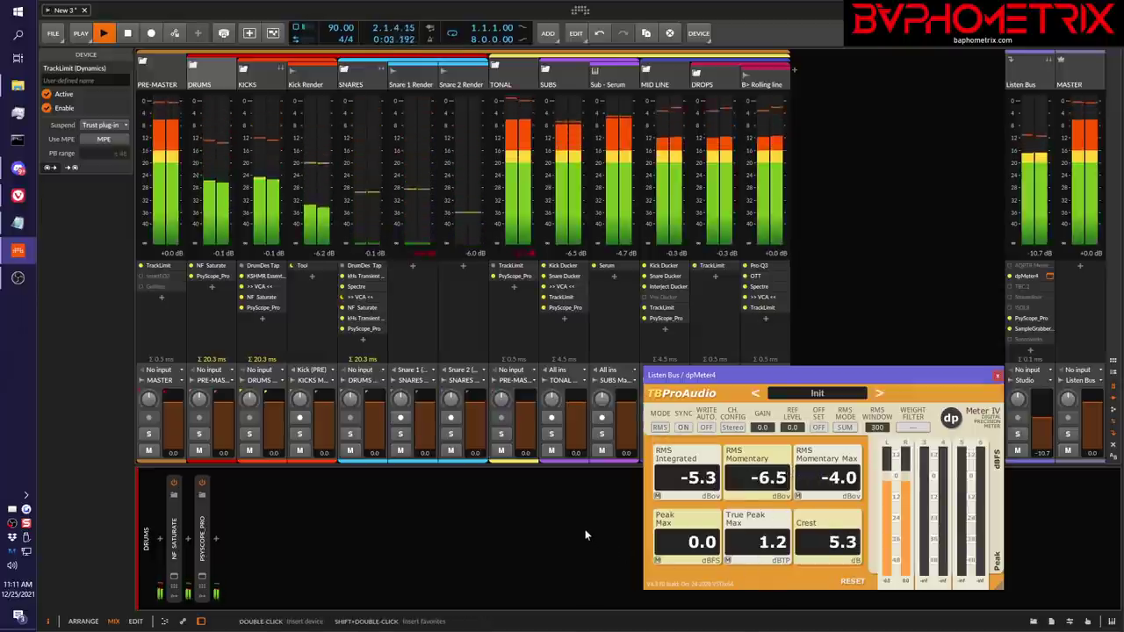
key("space")
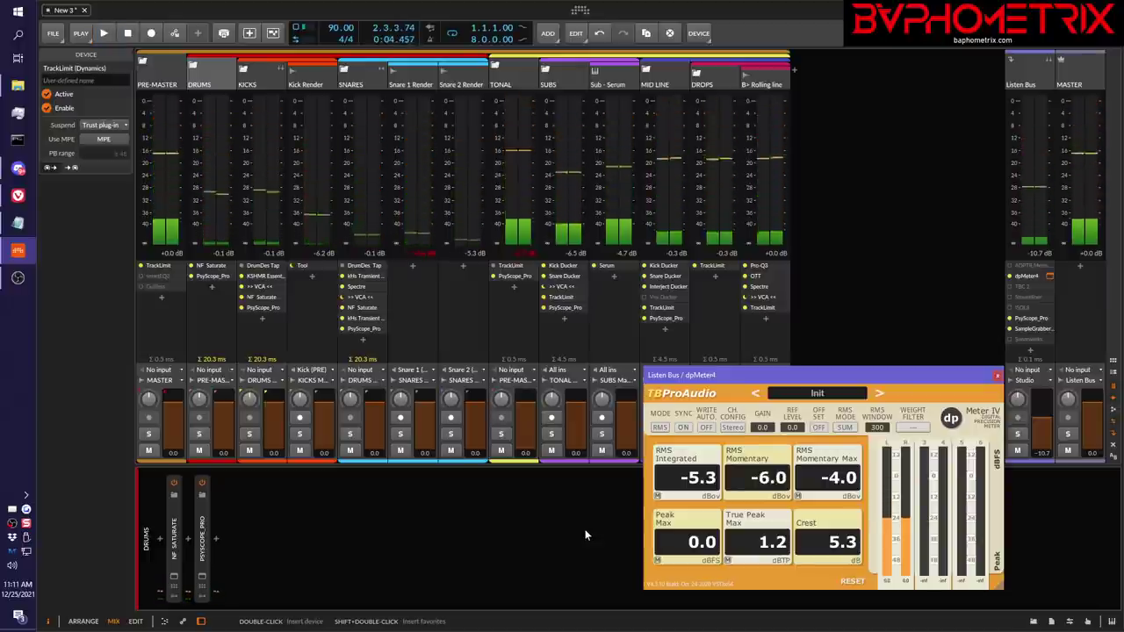
Switch dpMeter4 back to EBU mode and play a short passage to measure the mix's LUFS loudness
left_click(653, 428)
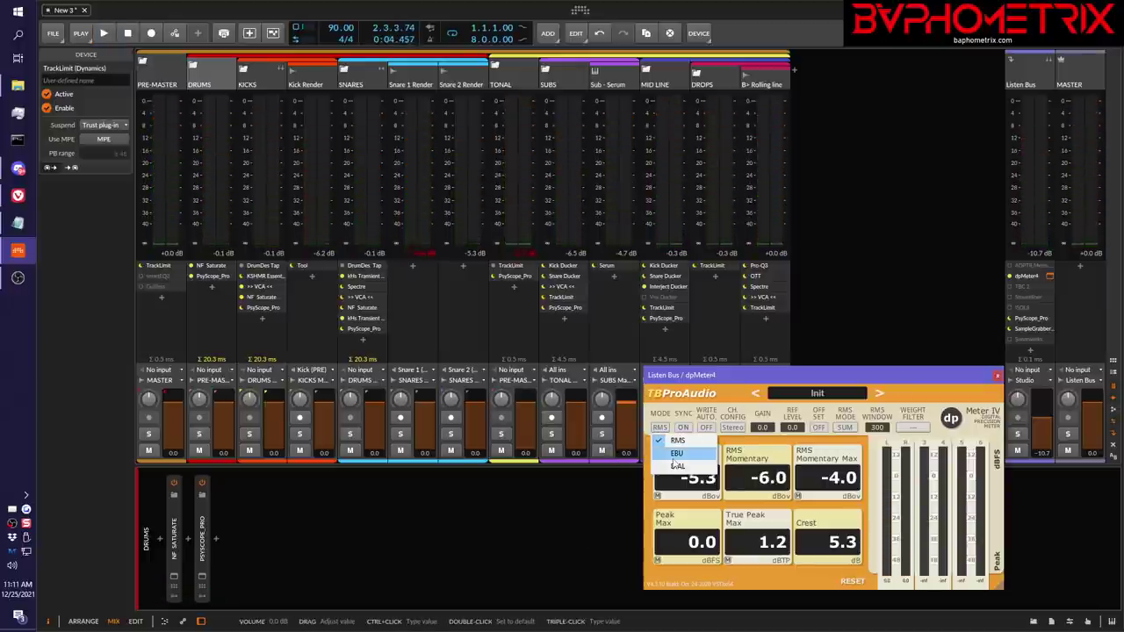
left_click(675, 450)
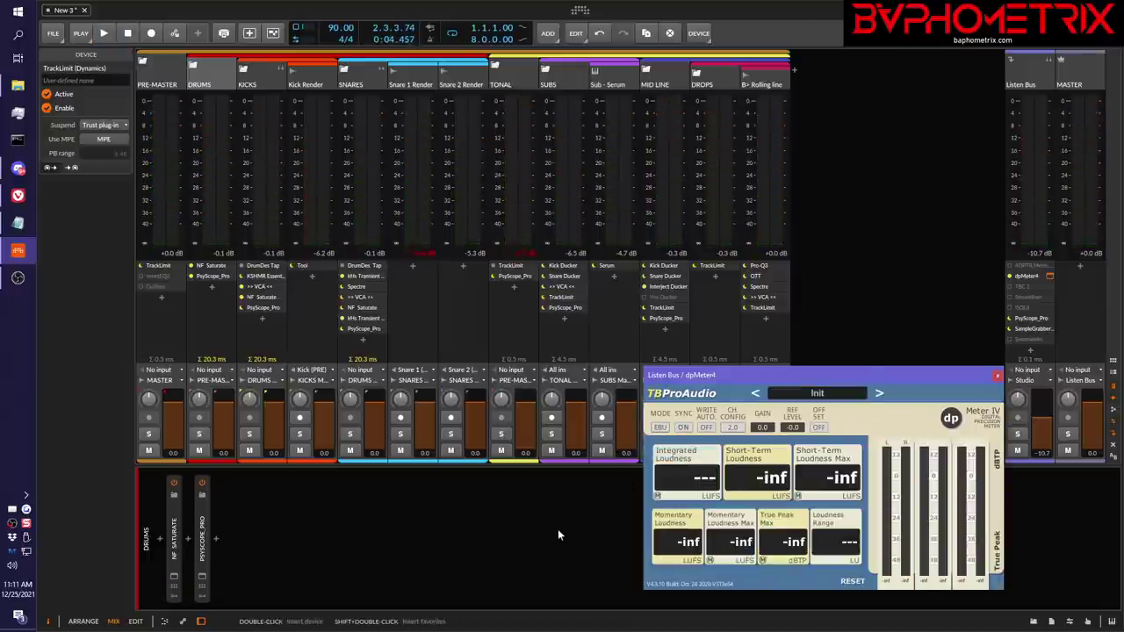
key("space")
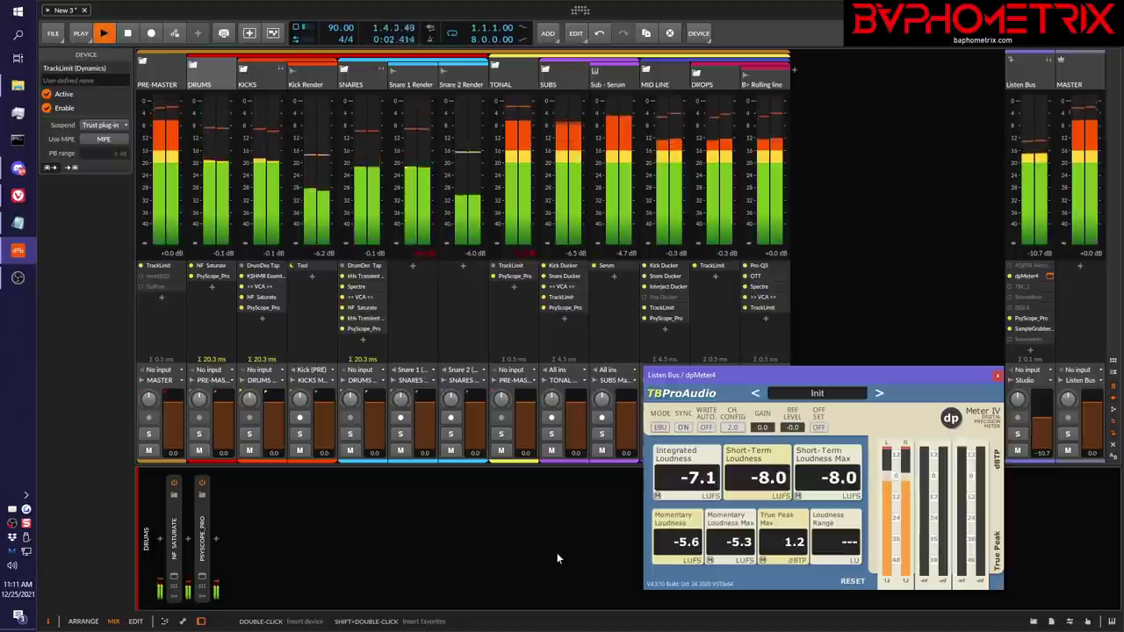
key("space")
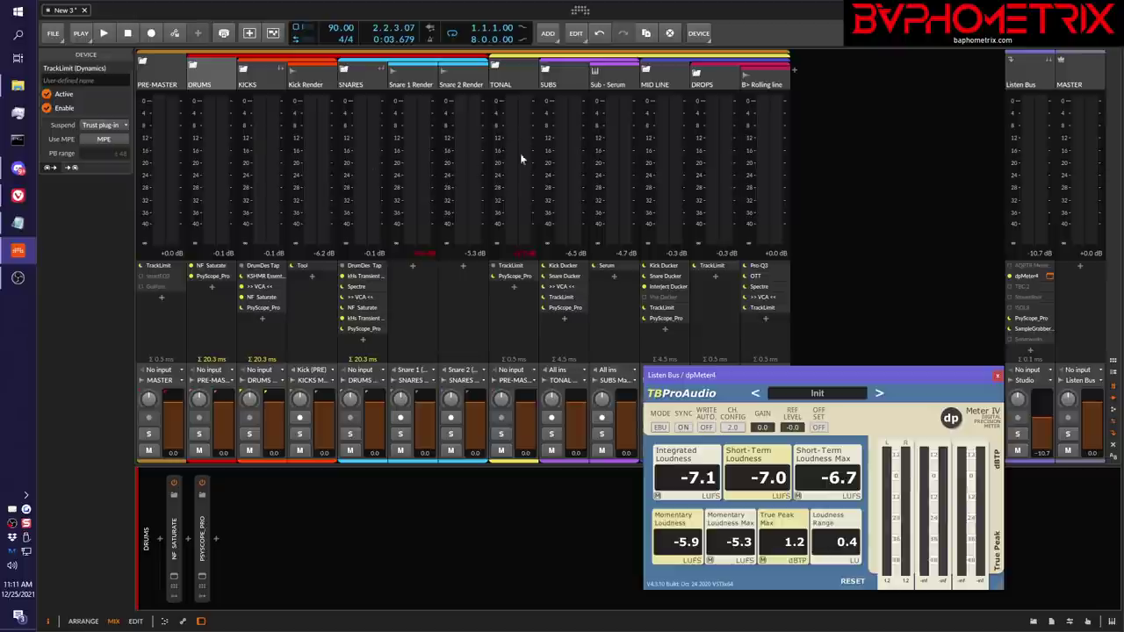
Play short passages of the mix and compare the level meters of the drum, snare, sub and mid-line tracks with dpMeter4
key("space")
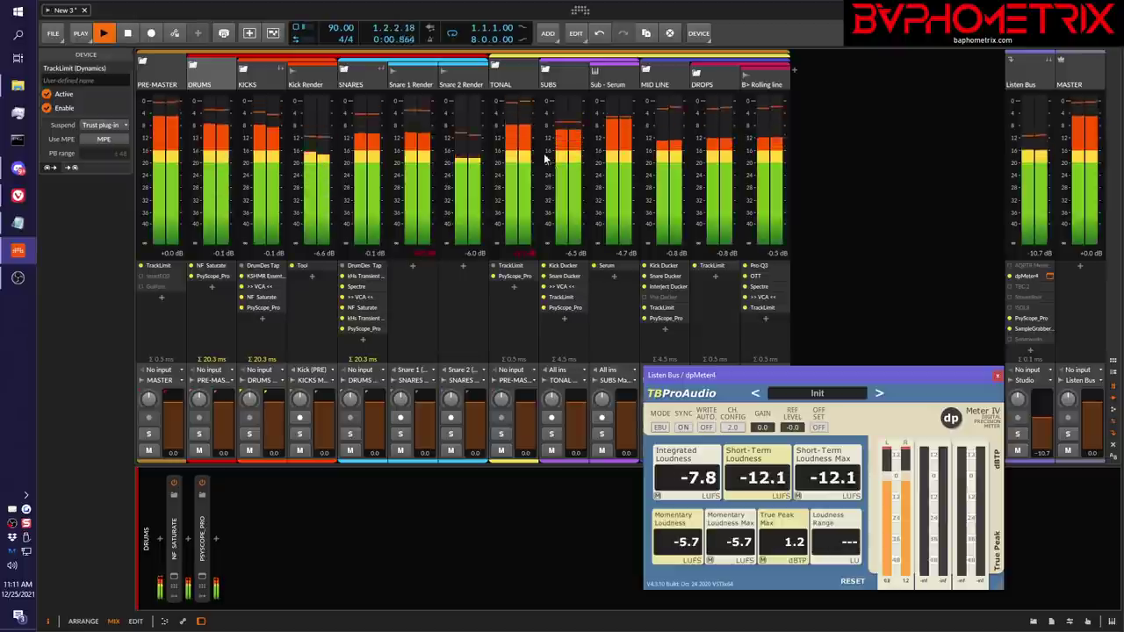
key("space")
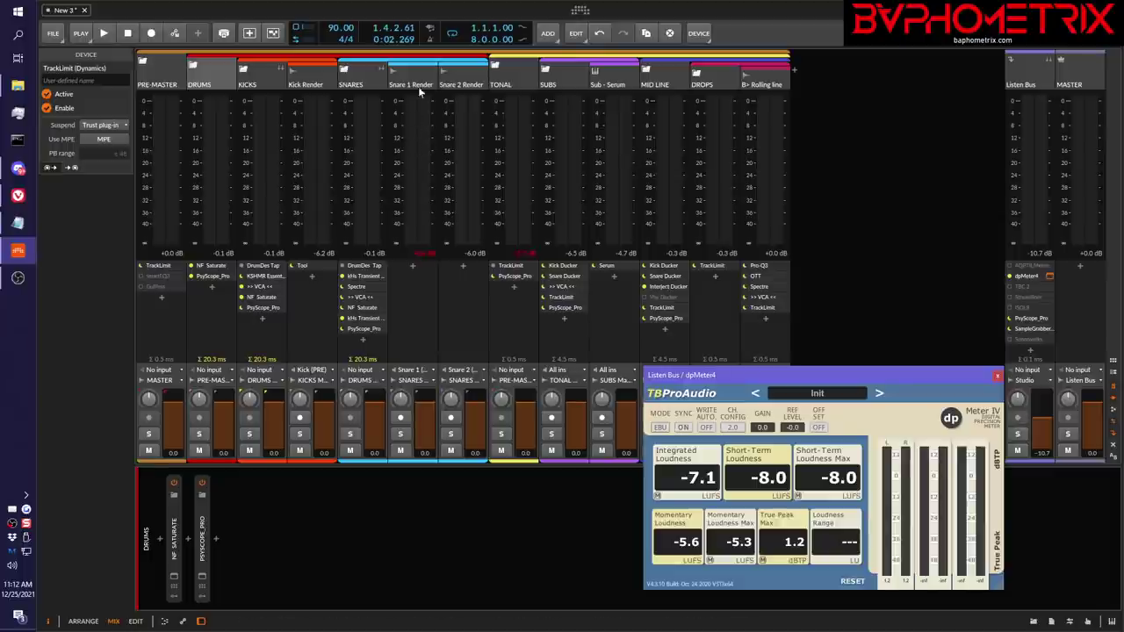
key("space")
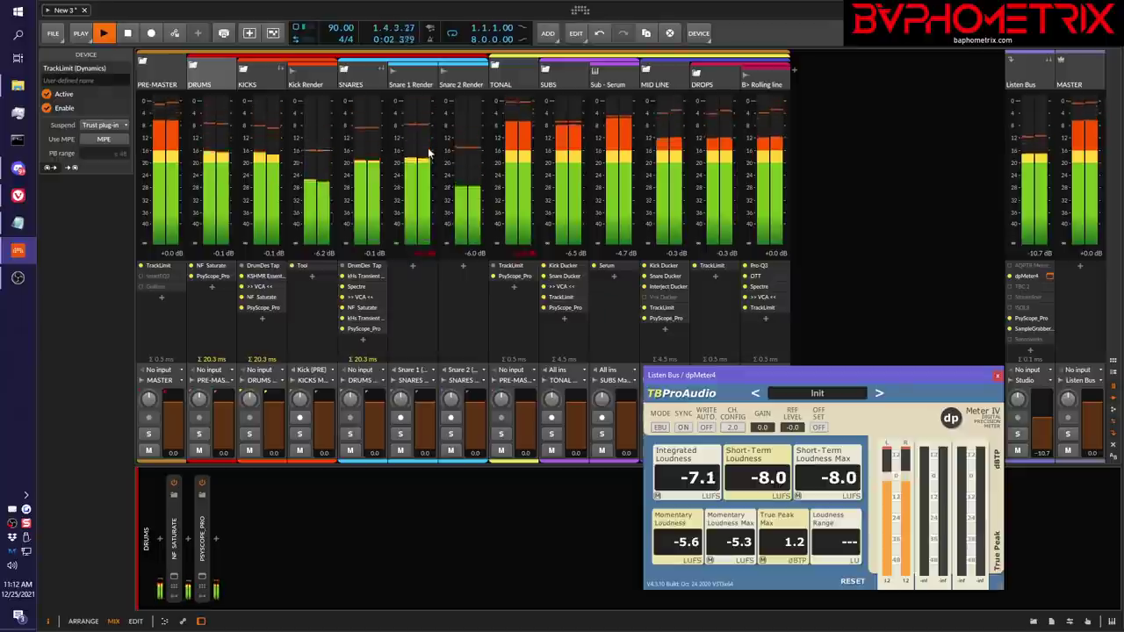
key("space")
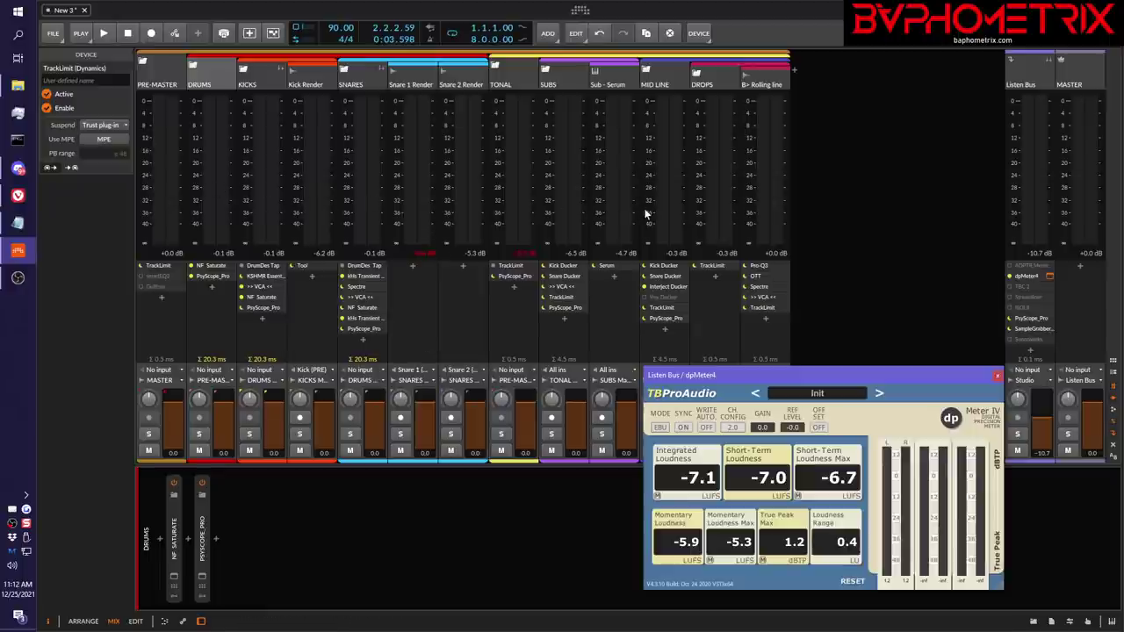
key("space")
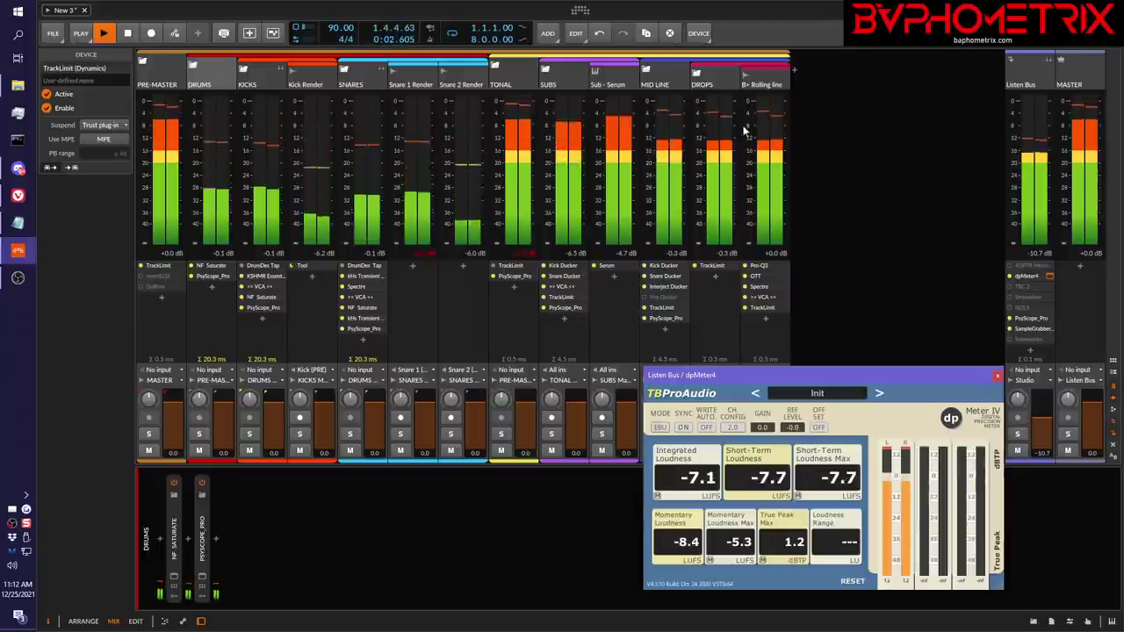
key("space")
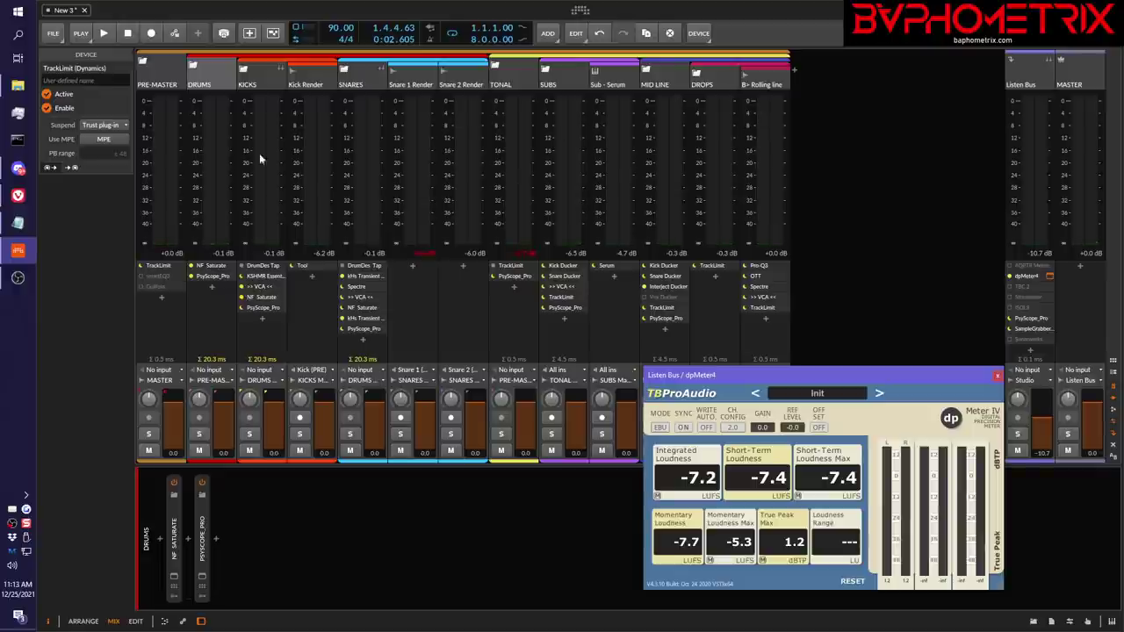
Check the loudness maxims in the Notepad notes, return to Bitwig Studio, and play the mix while watching the output meters
left_click(14, 234)
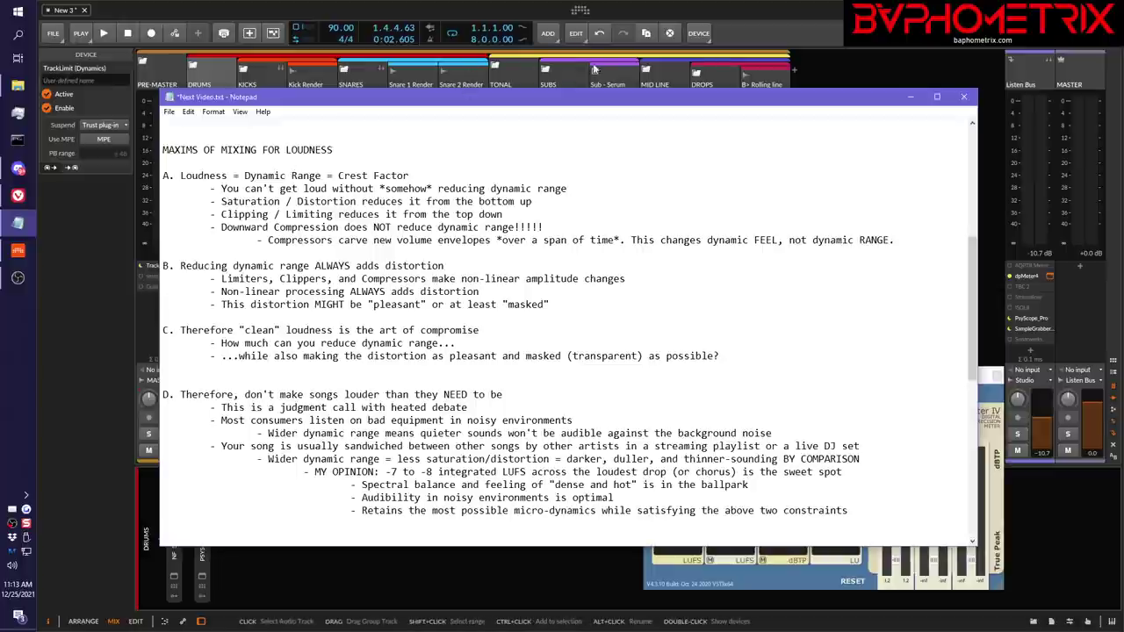
left_click(801, 16)
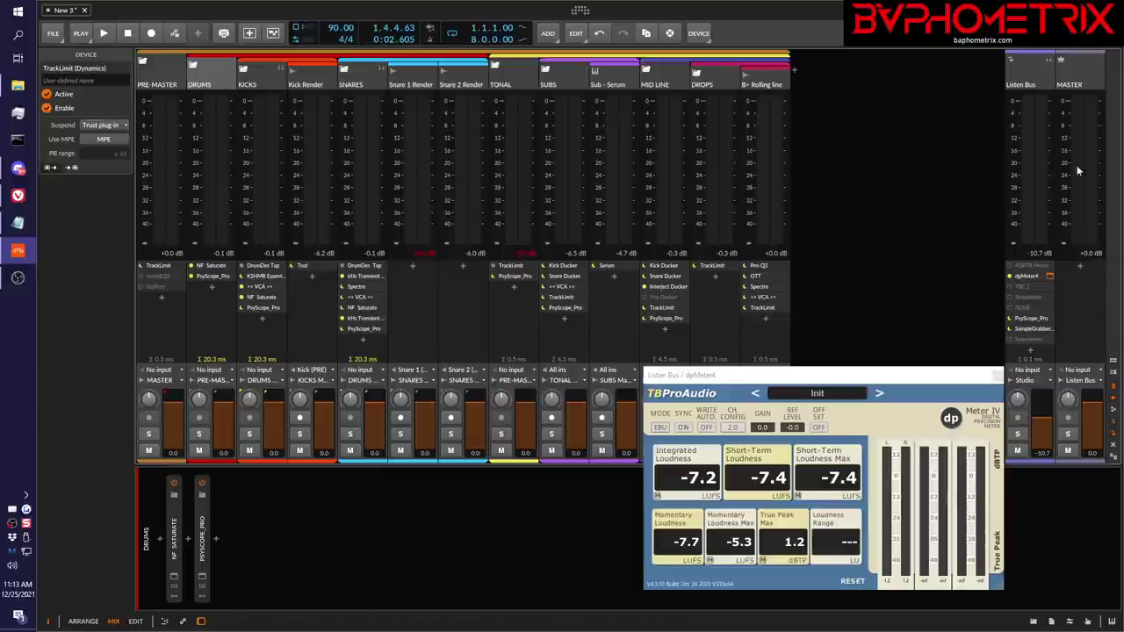
key("space")
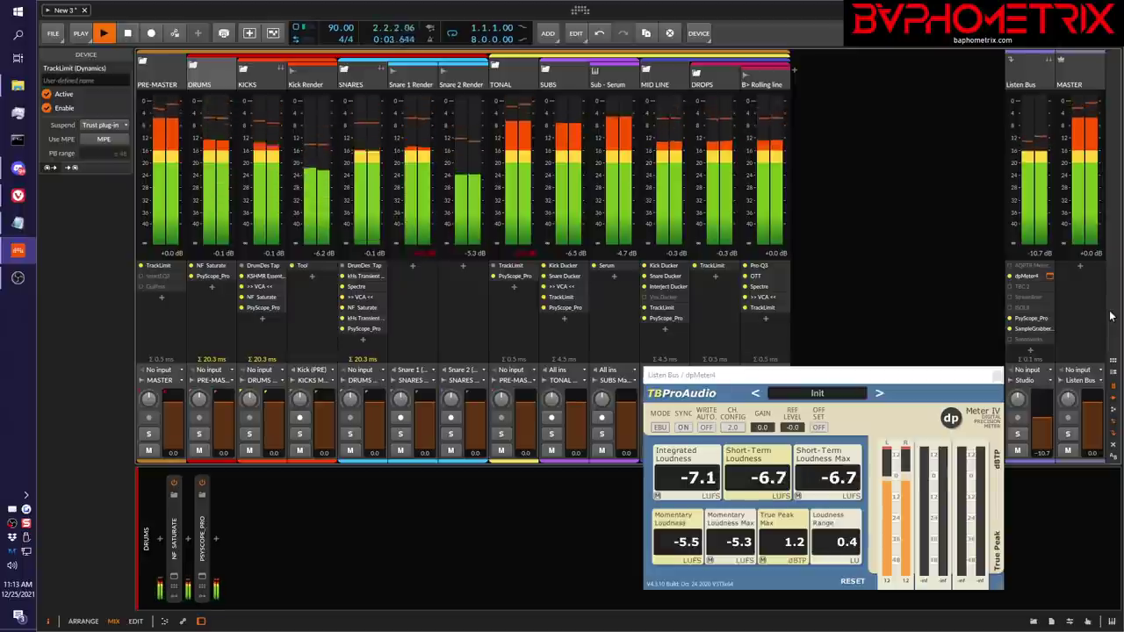
key("space")
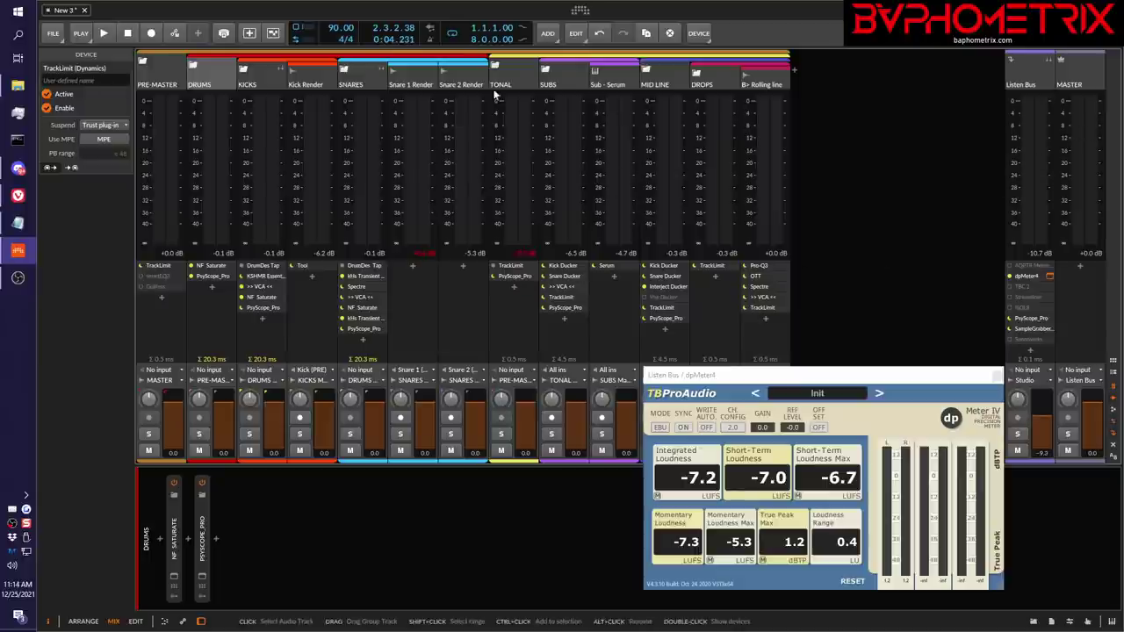
Show the B> Rolling line track's devices and play the mix with its VCA volume at -7.0 dB to check the loudness
left_click(757, 82)
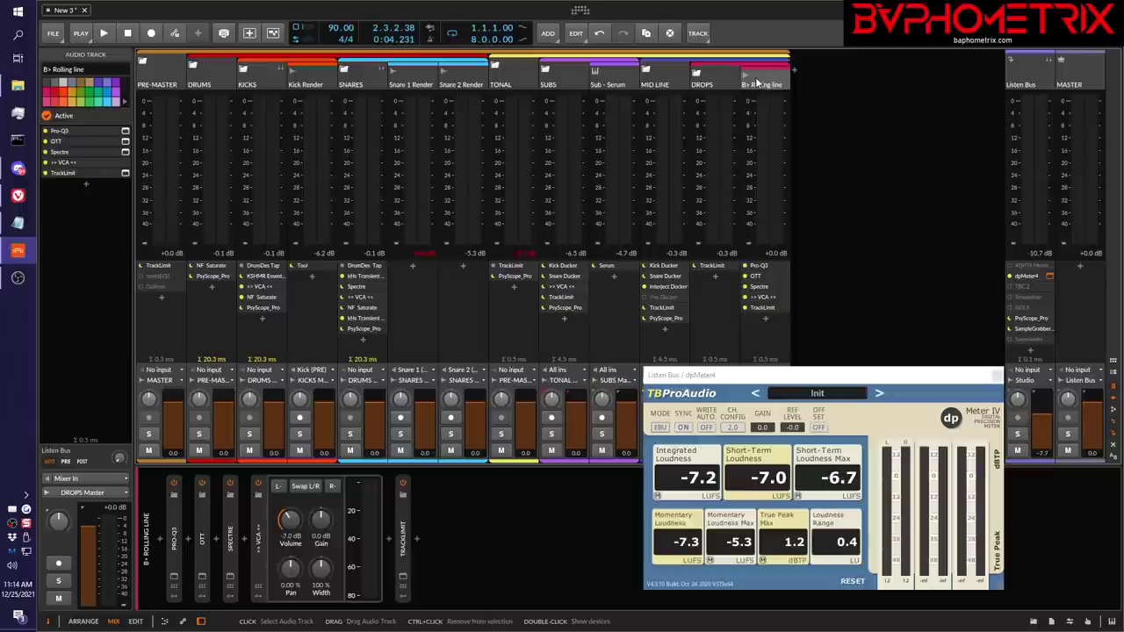
key("space")
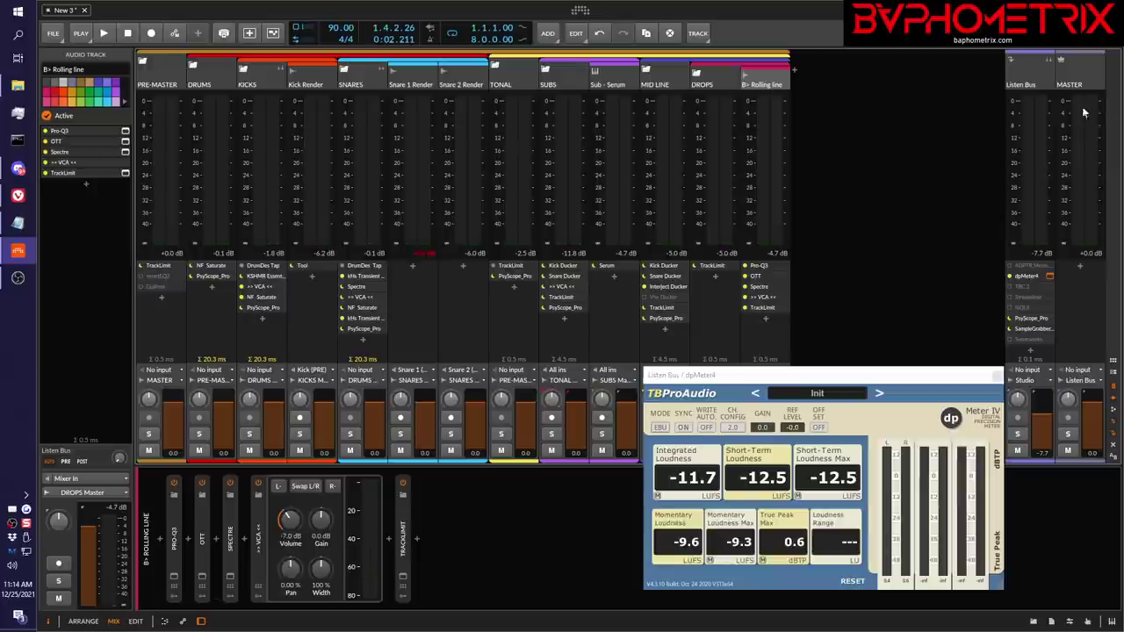
key("space")
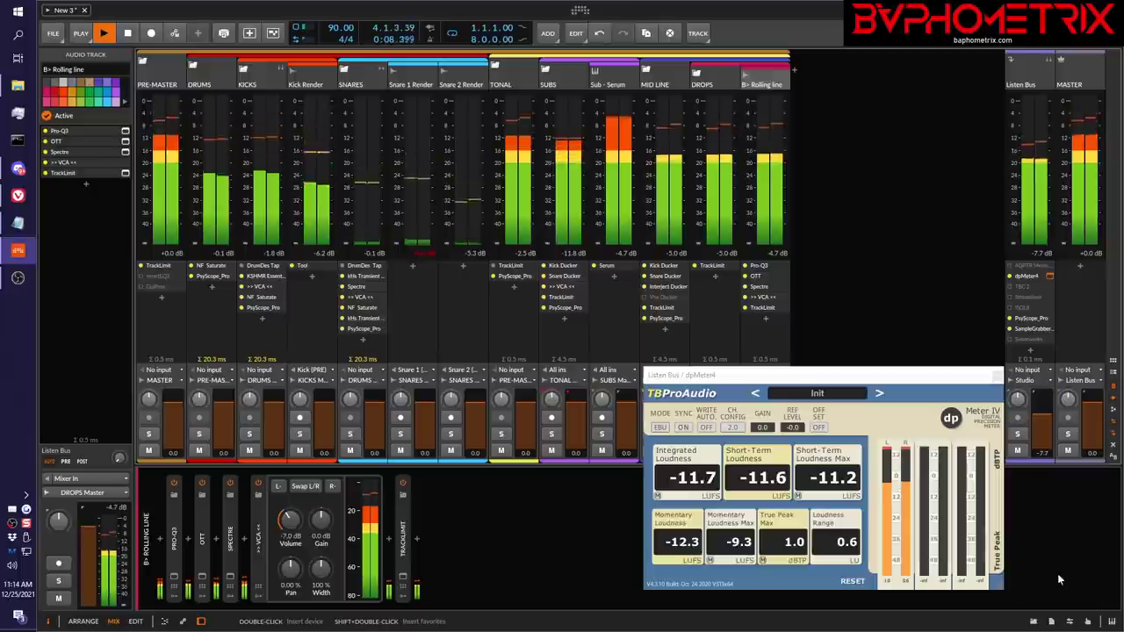
key("space")
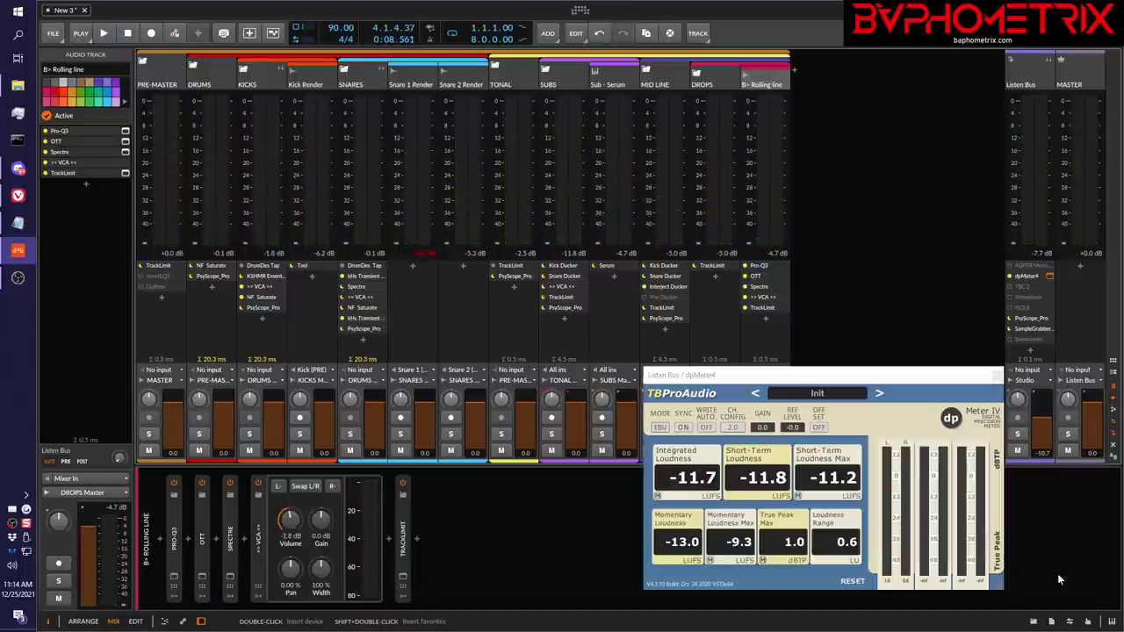
Play the mix with the B> Rolling line VCA volume at -1.8 dB and at -7.3 dB to compare the loudness
key("space")
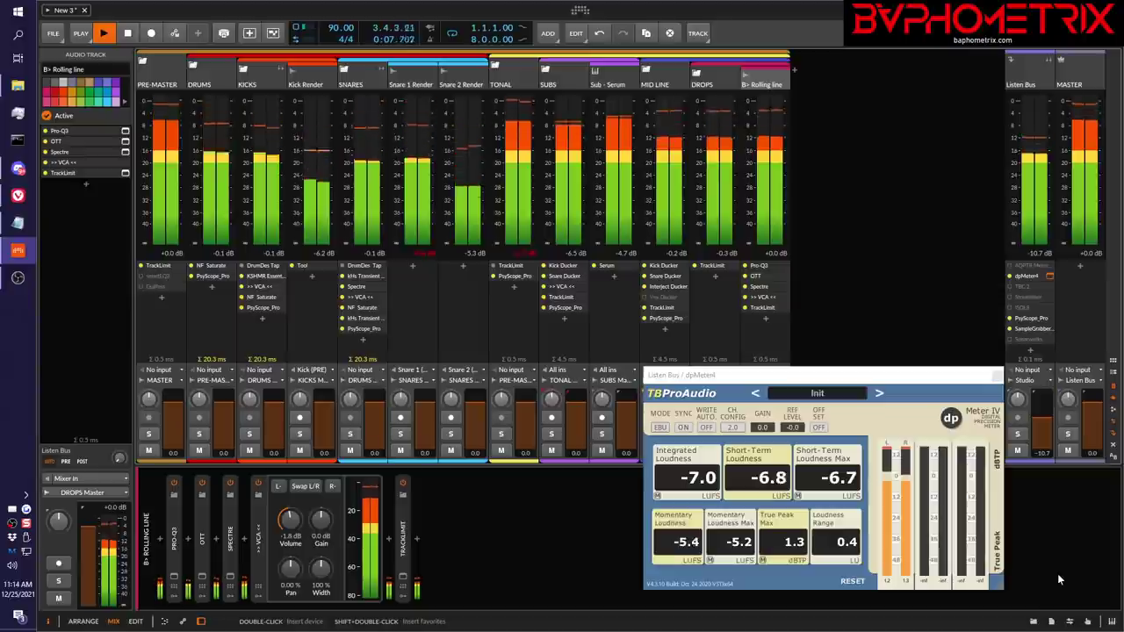
key("space")
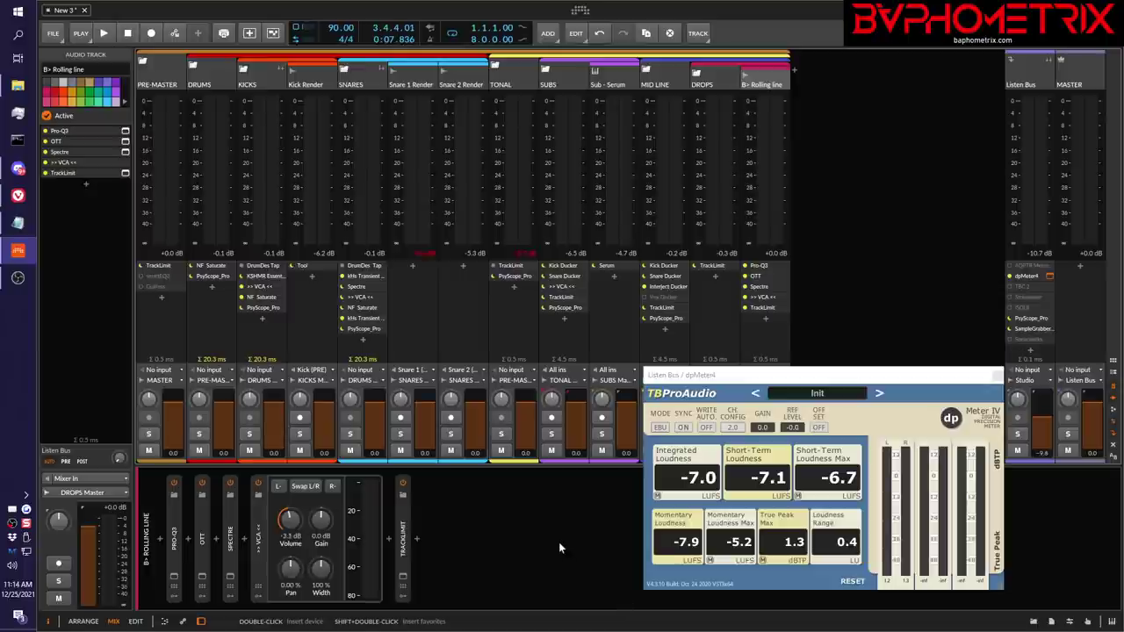
key("space")
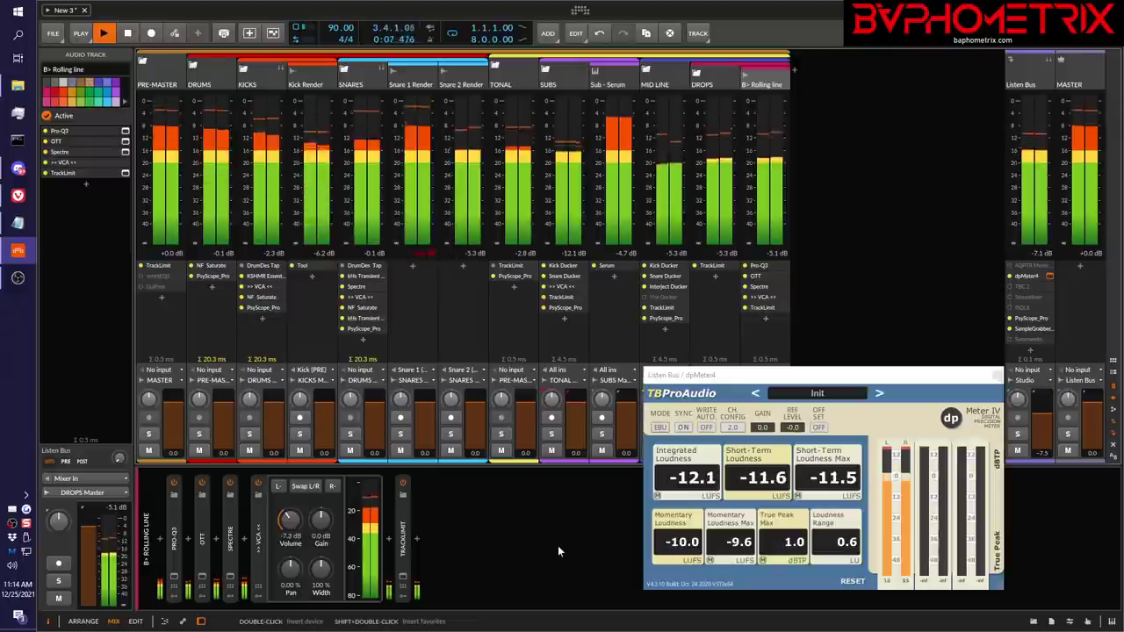
key("space")
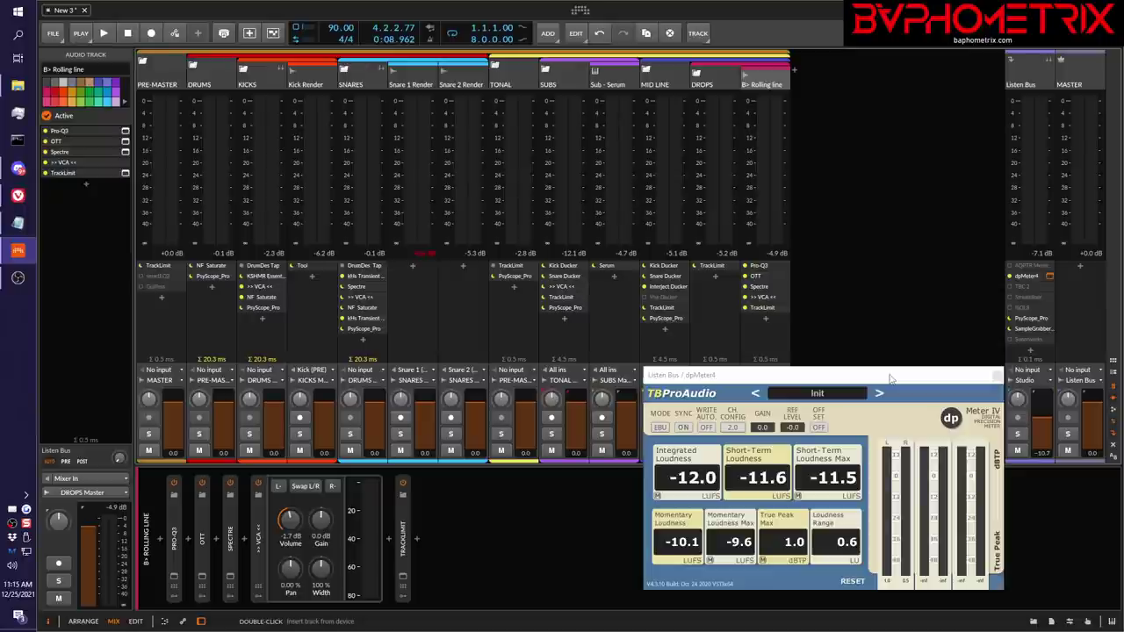
Look through the Notepad notes and highlight "Downward Compression" under maxim A of the loudness maxims
left_click(23, 226)
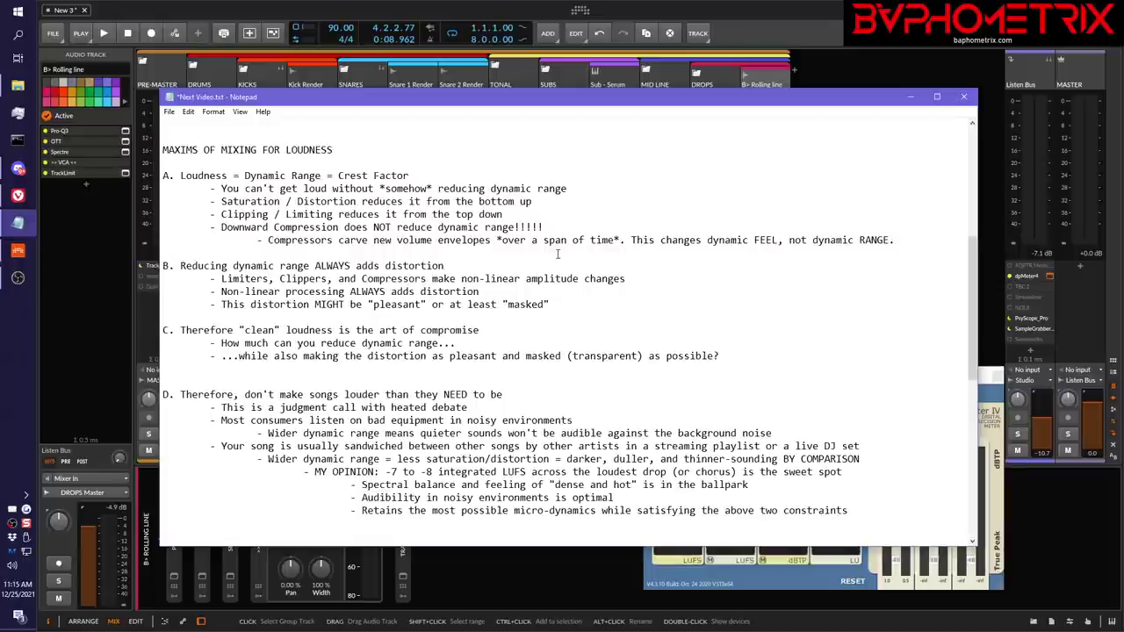
scroll(557, 254, "down", 9)
scroll(557, 254, "down", 4)
scroll(557, 254, "up", 12)
scroll(557, 254, "up", 3)
scroll(557, 254, "down", 1)
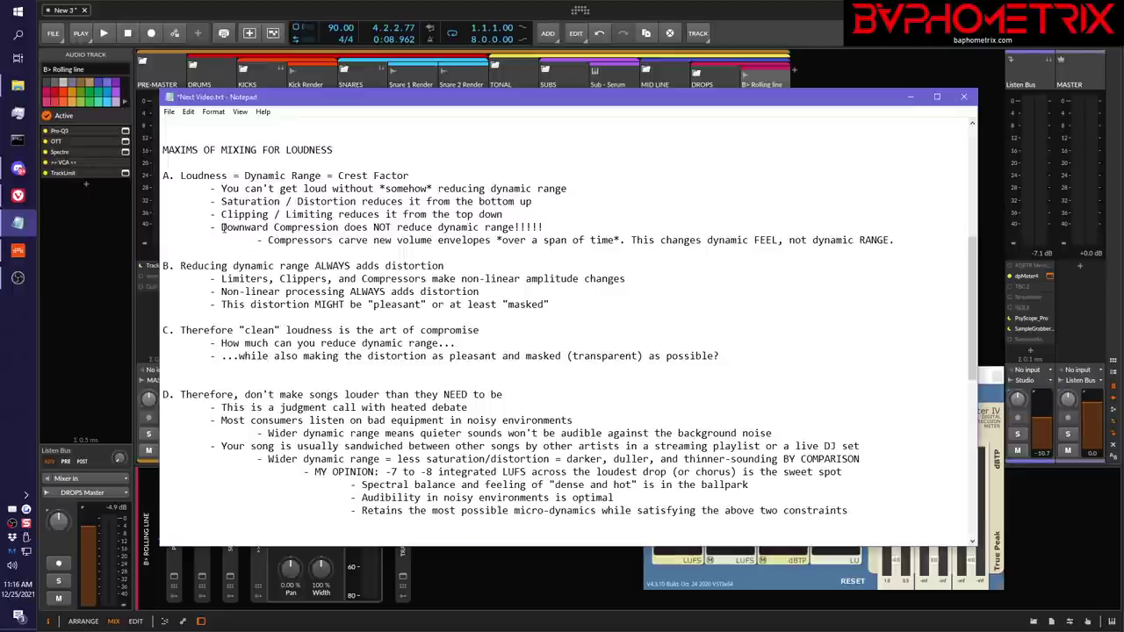
left_click_drag(223, 227, 338, 229)
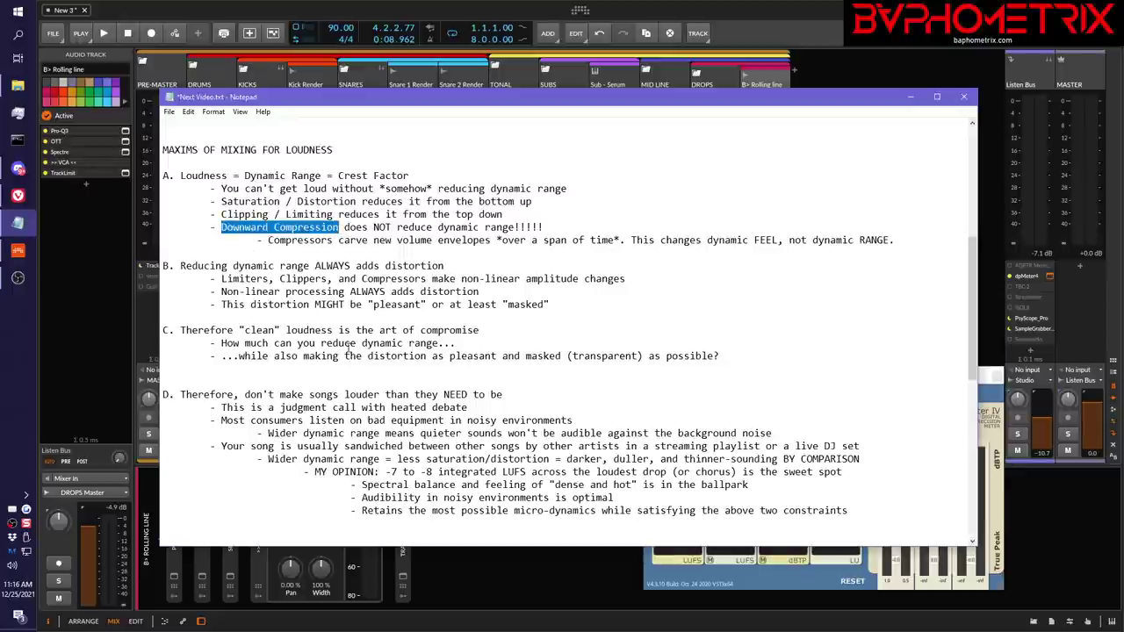
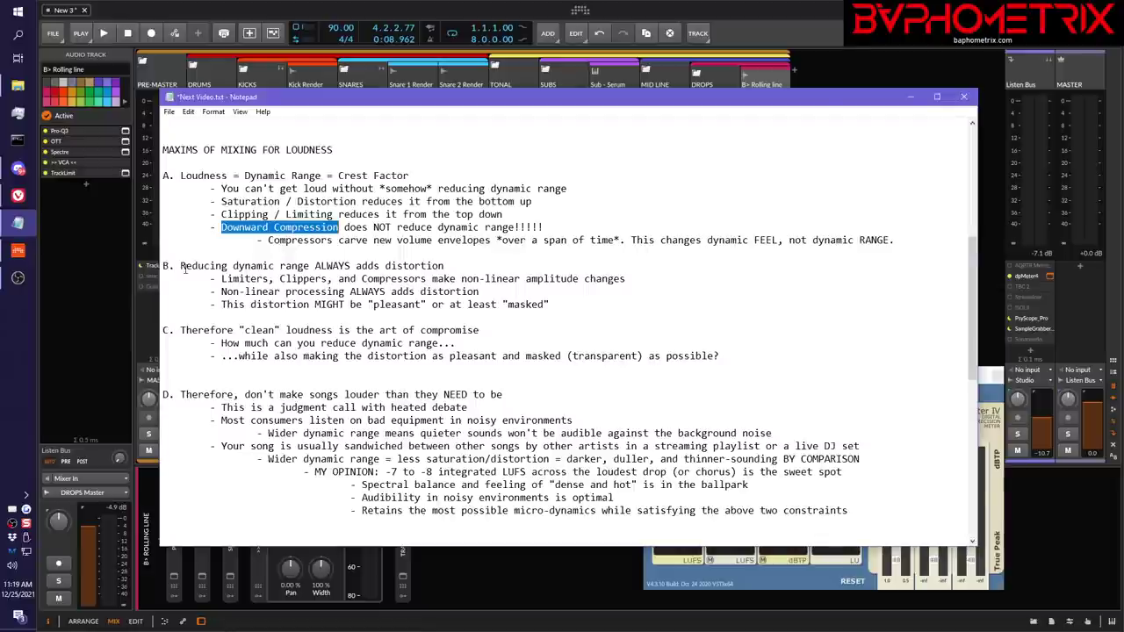
Highlight "Dynamic Range" in maxim A, maxim B's heading, and its "This distortion MIGHT be "pleasant"" and "or at least "masked"" phrases
left_click_drag(184, 266, 315, 266)
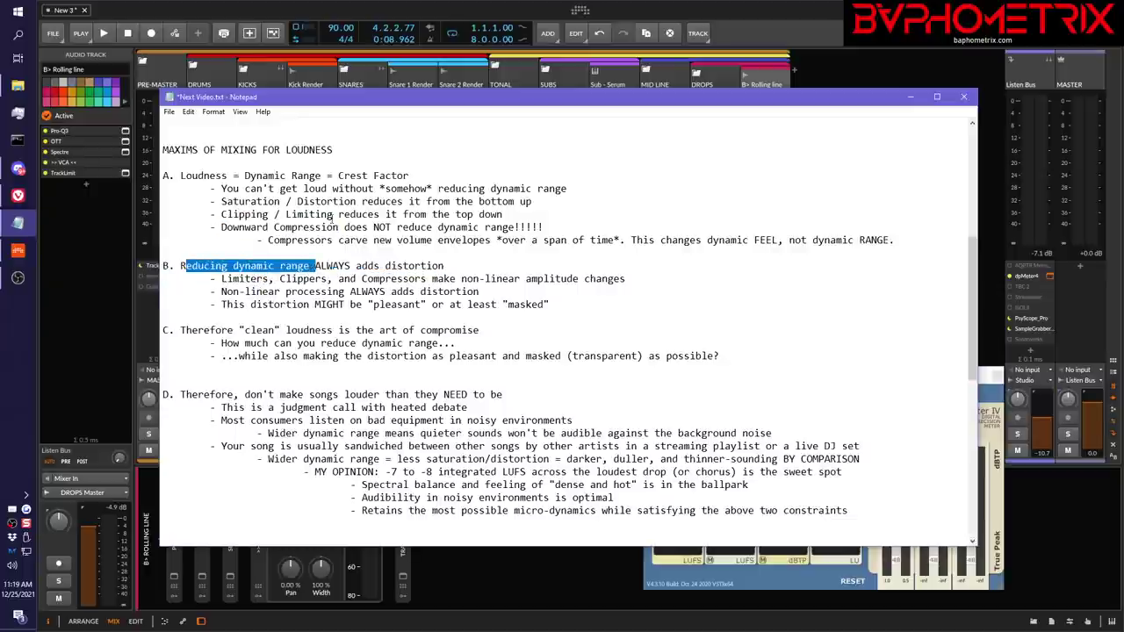
left_click_drag(244, 175, 331, 178)
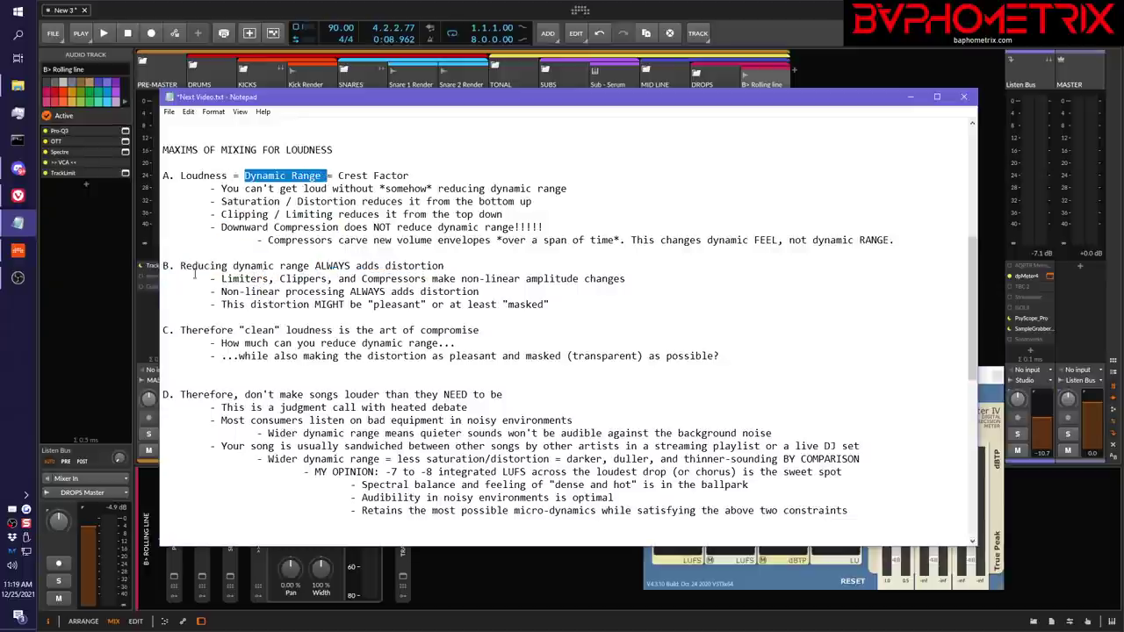
left_click_drag(180, 266, 449, 266)
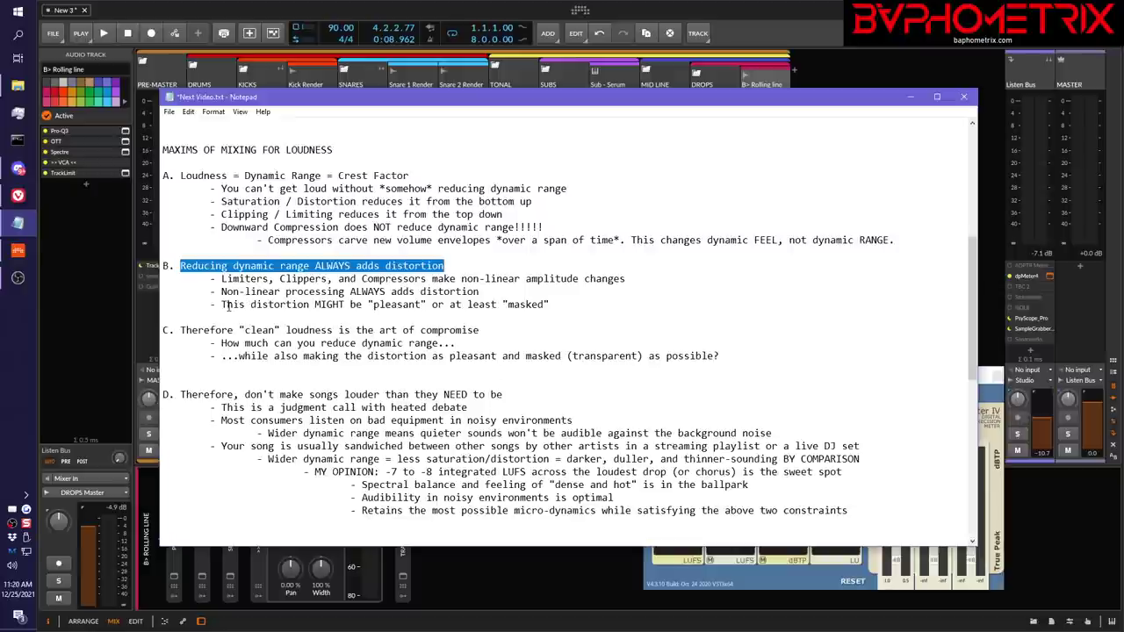
left_click_drag(222, 305, 427, 305)
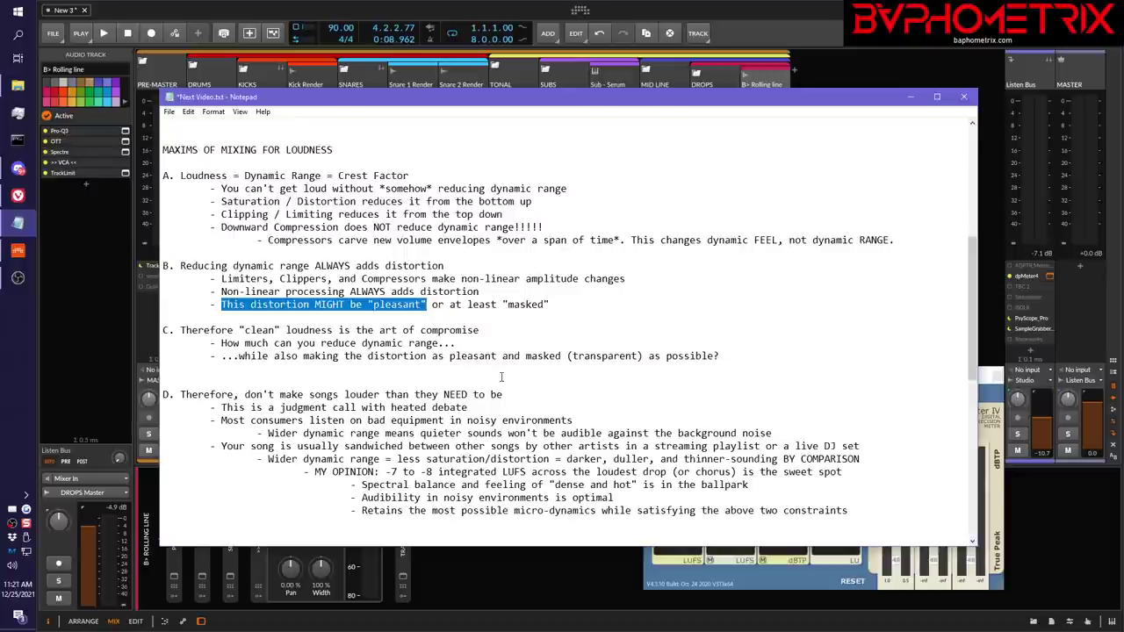
left_click(431, 305)
left_click_drag(431, 305, 550, 305)
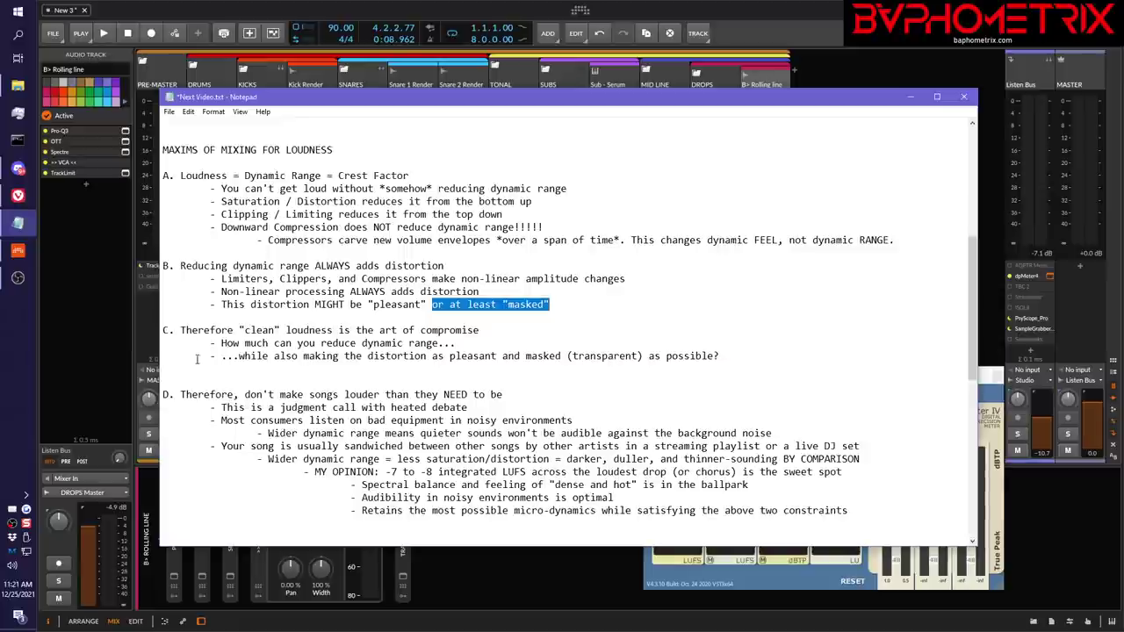
Highlight maxim C's "clean" loudness and "reduce dynamic range..." phrases, and extend a highlight over "making the distortion as pleasant and masked (transparent)"
left_click_drag(185, 330, 334, 331)
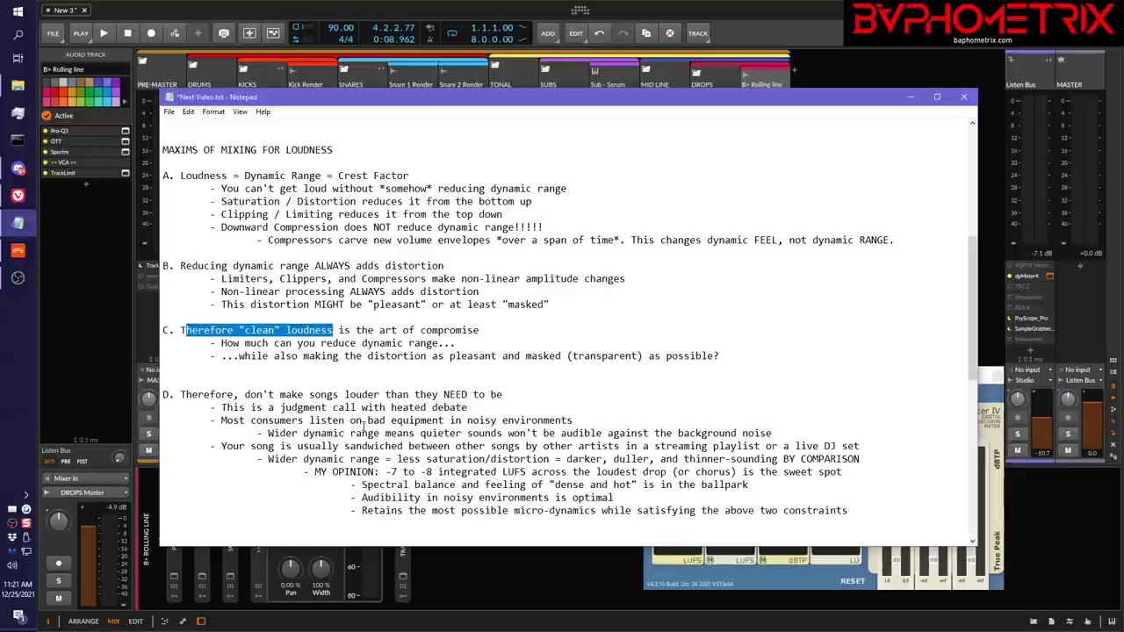
left_click_drag(316, 344, 456, 343)
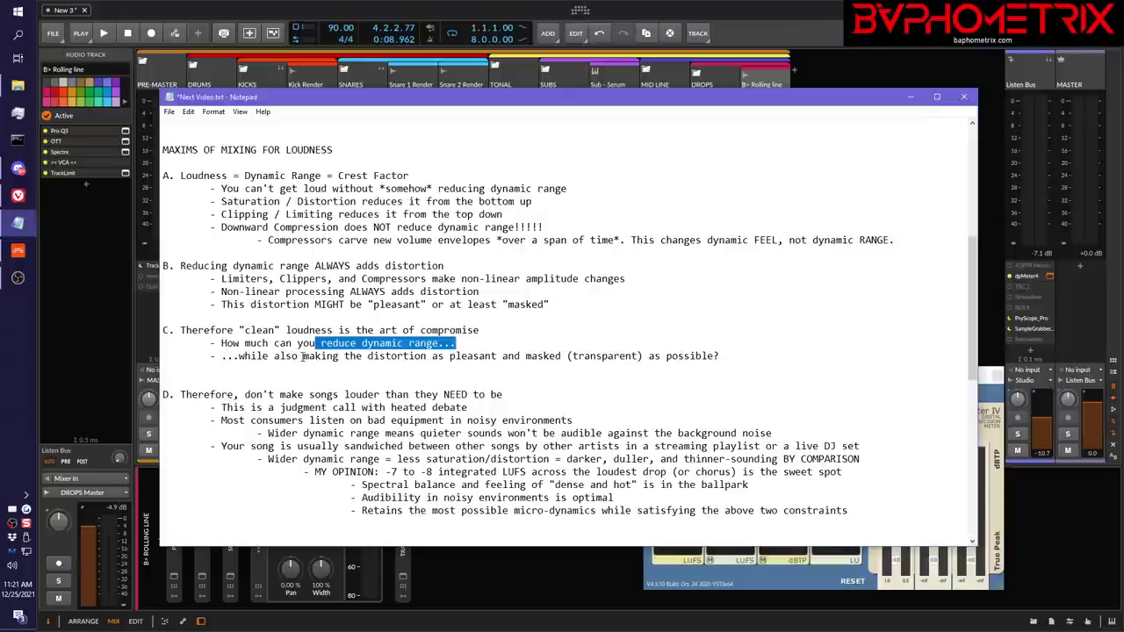
left_click_drag(302, 357, 480, 355)
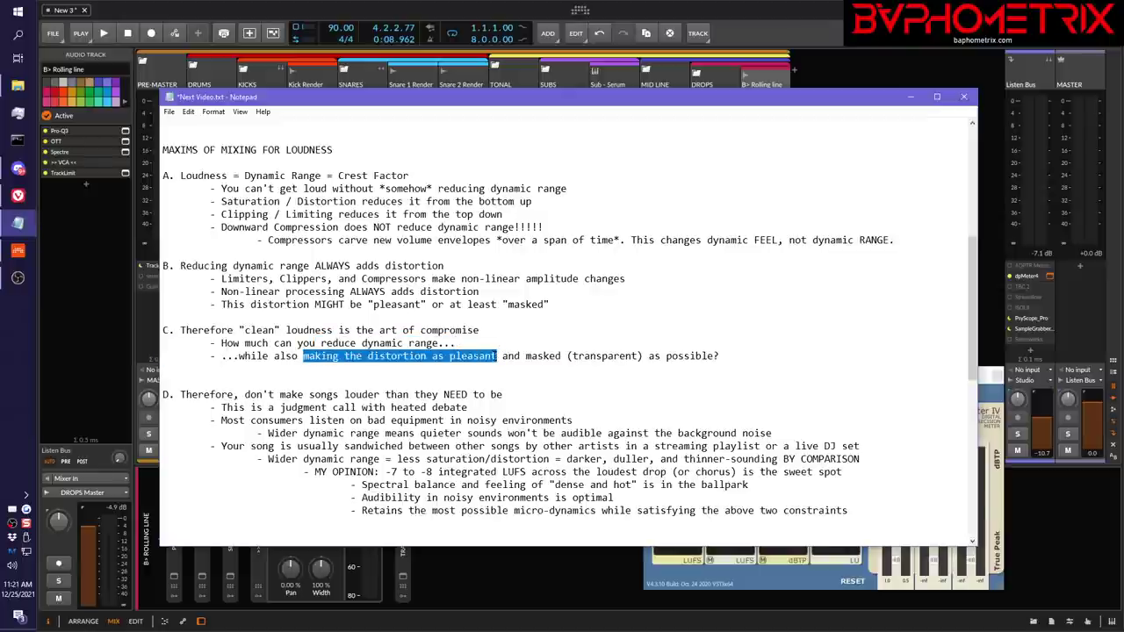
key("shift+Right")
key("shift+Right")
key("shift+Right")
key("shift+Right")
key("shift+Right")
key("shift+Right")
key("shift+Right")
key("shift+Right")
key("shift+Right")
key("shift+Right")
key("shift+Right")
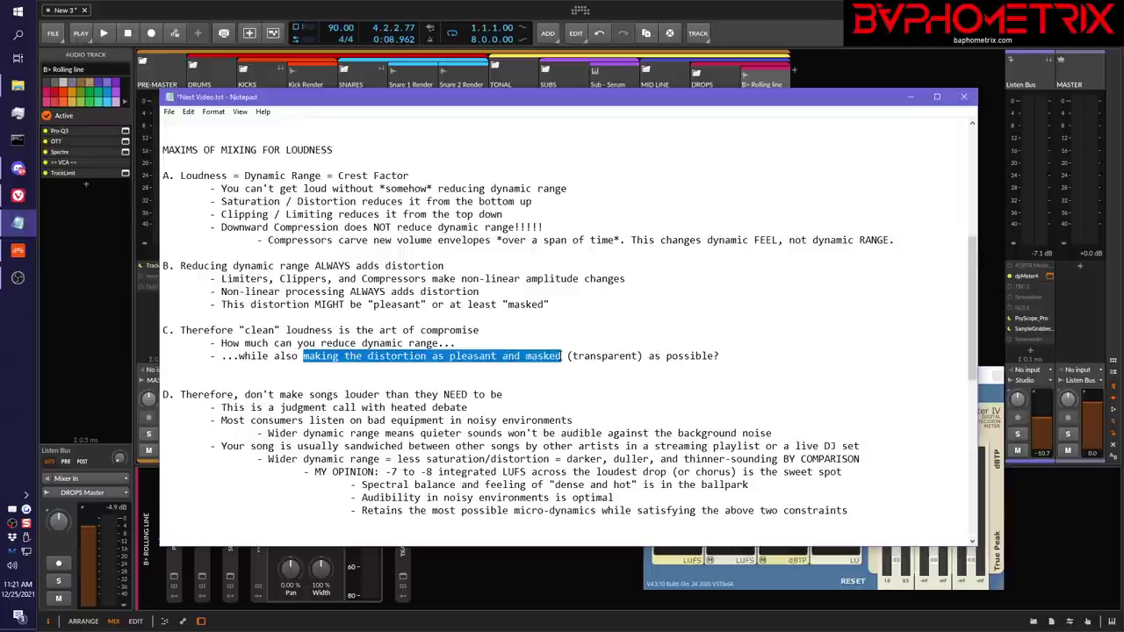
key("shift+Right")
key("shift+Right")
key("shift+Right")
key("shift+Right")
key("shift+Right")
key("shift+Right")
key("shift+Right")
key("shift+Right")
key("shift+Right")
key("shift+Right")
key("shift+Right")
key("shift+Right")
key("shift+Right")
key("shift+Right")
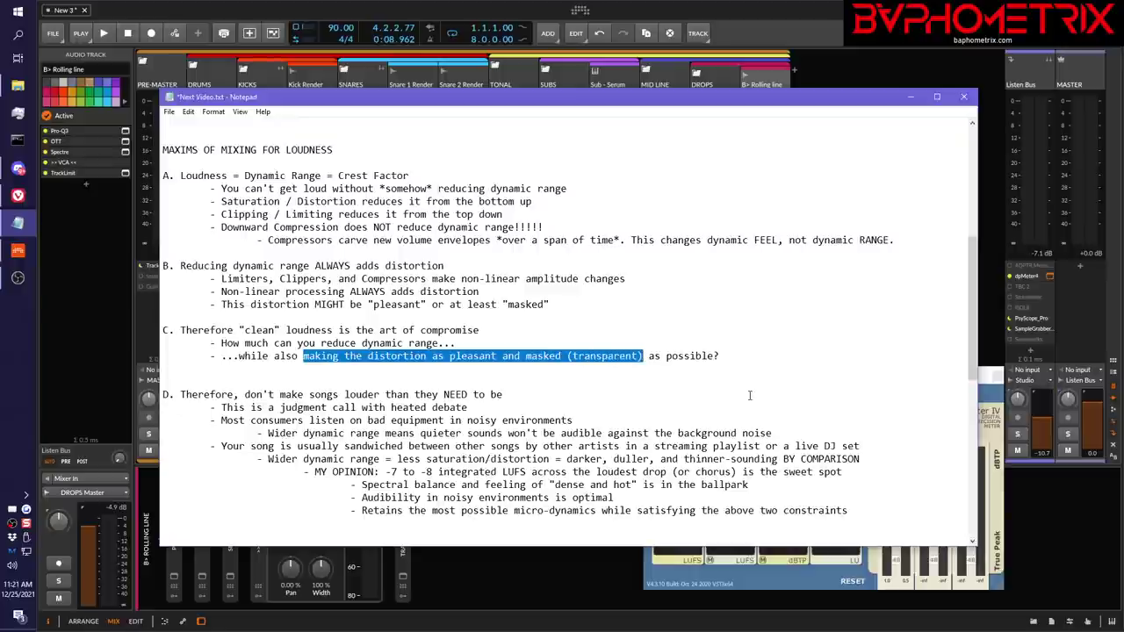
left_click(372, 381)
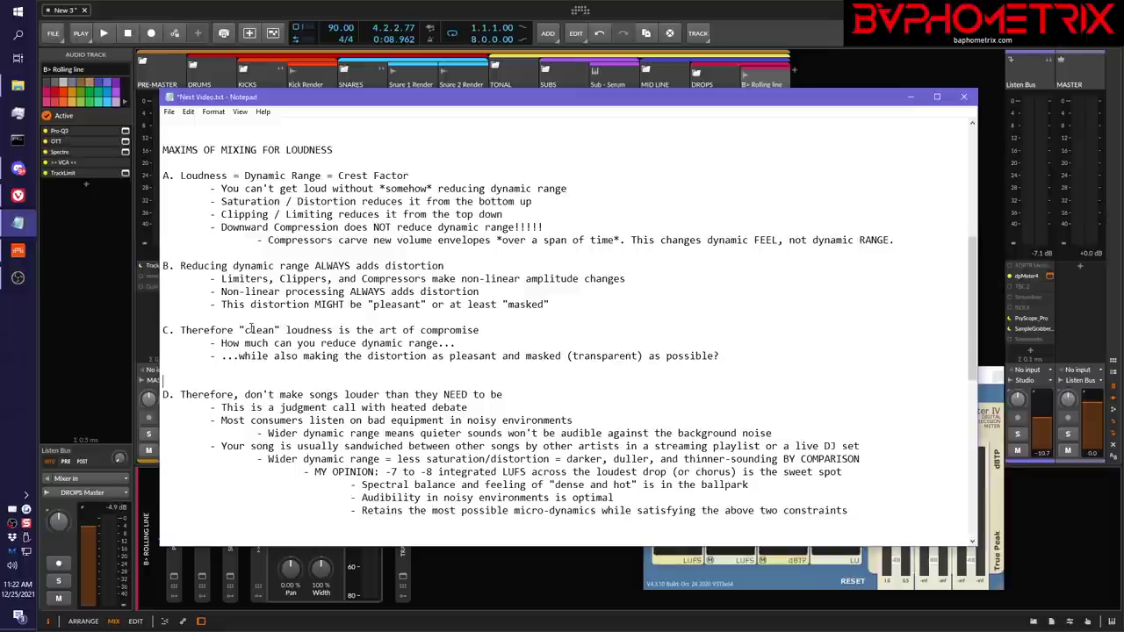
Glance at the notes below the maxims, and highlight "distortion as pleasant" and "masked (transparent)" separately in maxim C
scroll(293, 230, "down", 8)
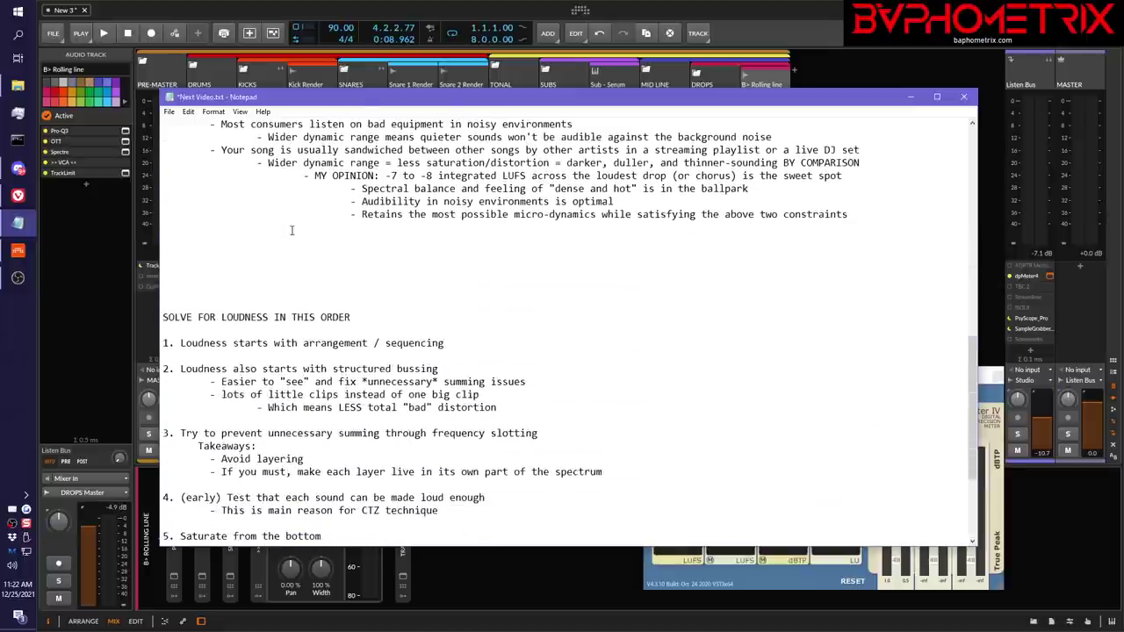
scroll(292, 230, "up", 7)
scroll(292, 230, "up", 1)
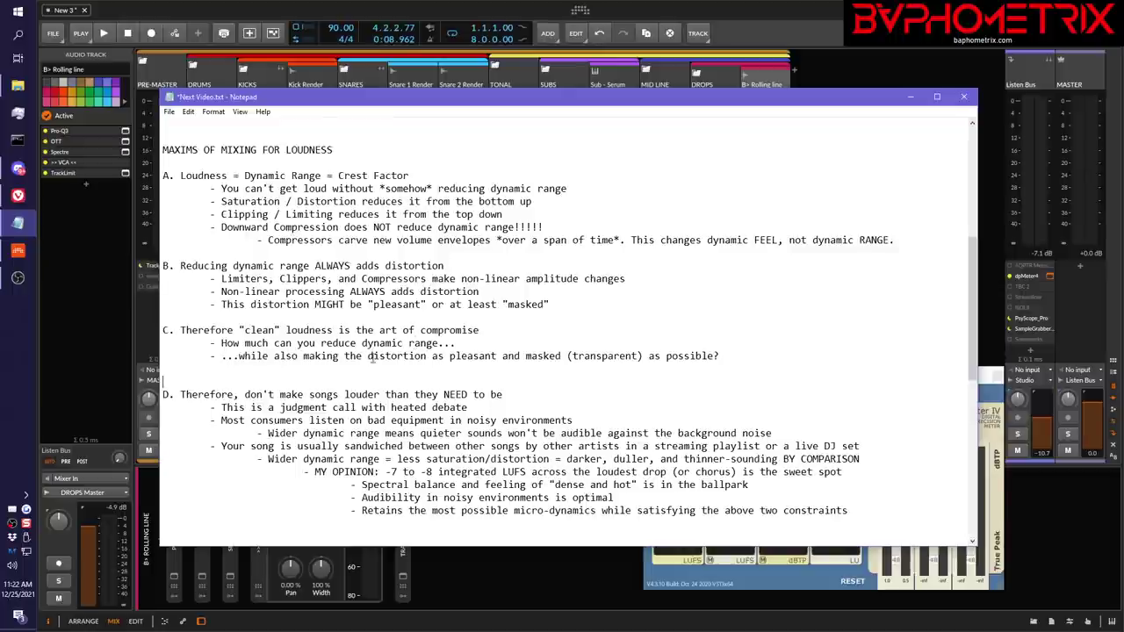
left_click_drag(368, 355, 497, 357)
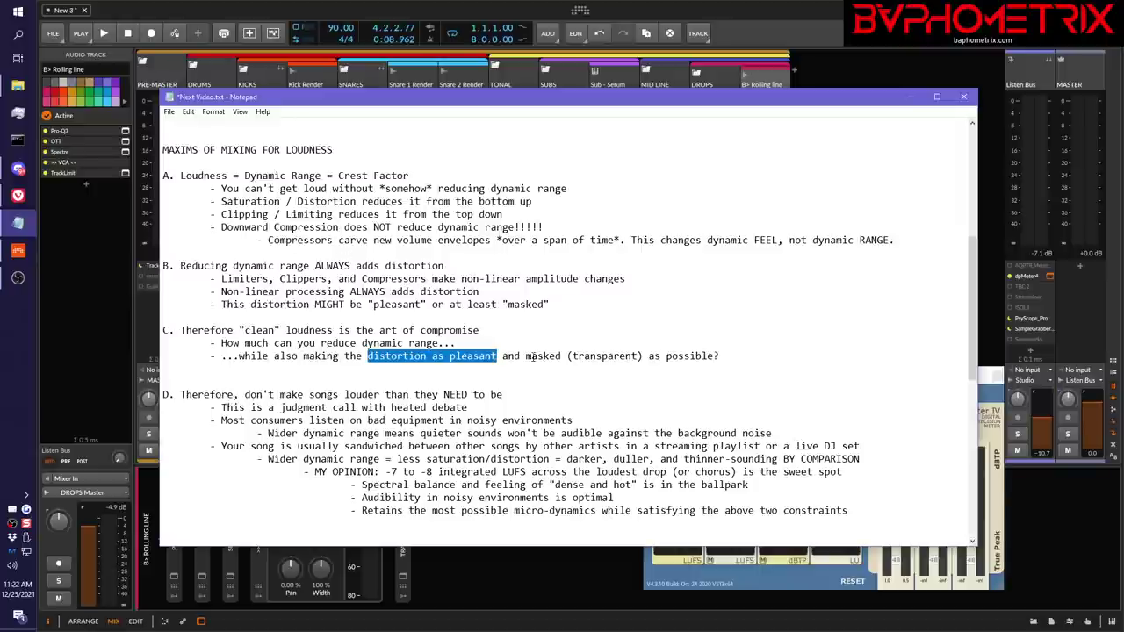
left_click_drag(526, 358, 643, 358)
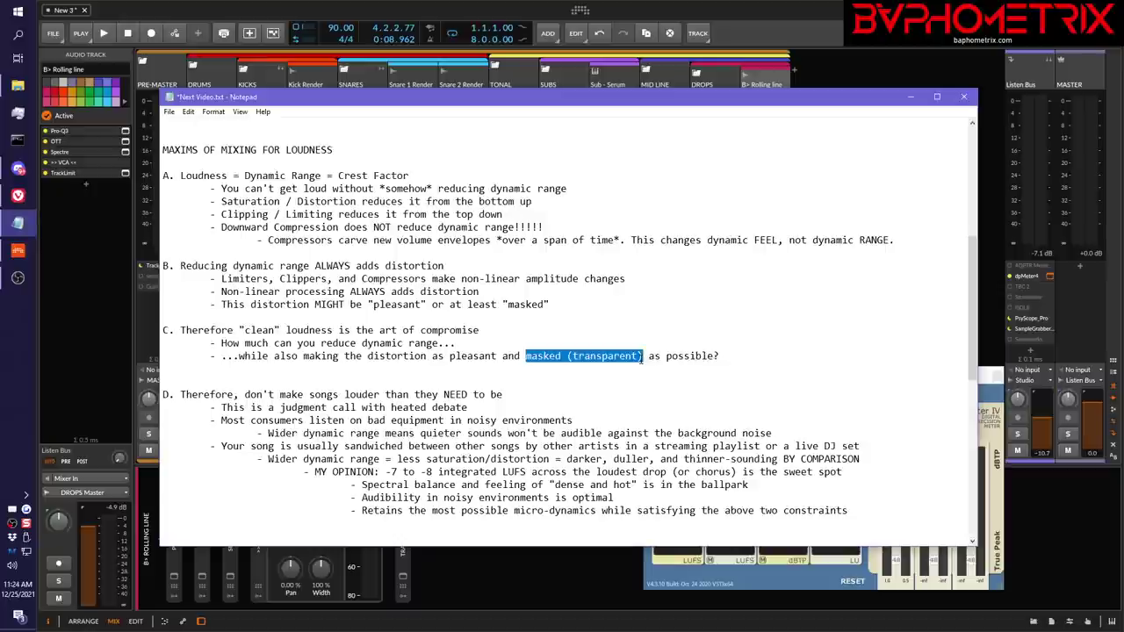
left_click(527, 330)
left_click_drag(526, 356, 643, 356)
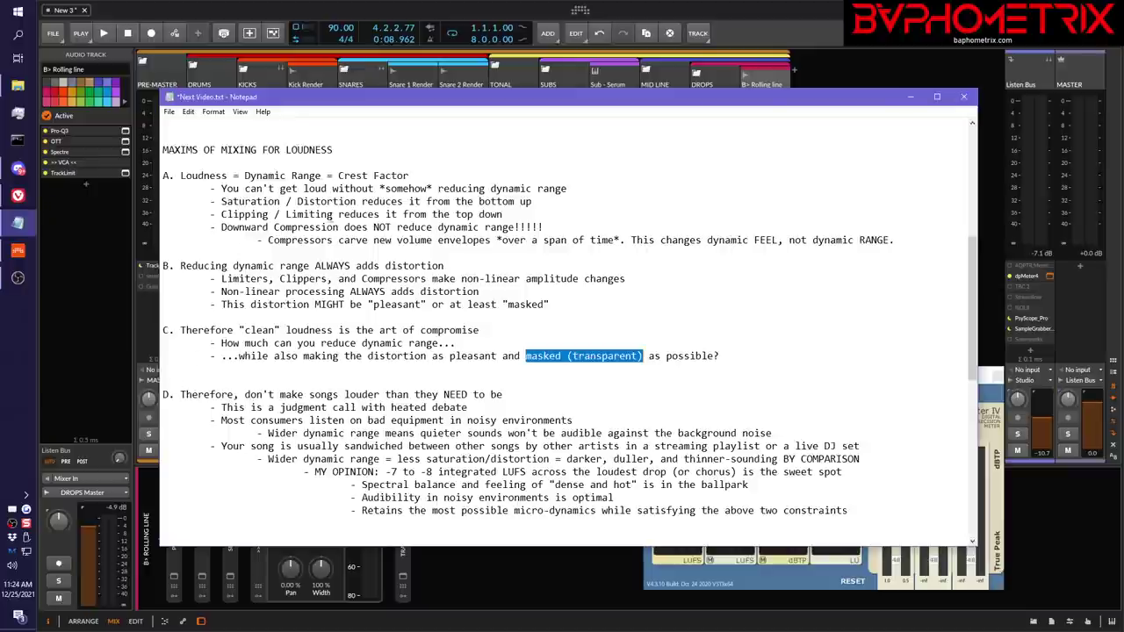
Highlight maxim D's heading about not making songs louder than they NEED to be, and "judgment call with heated debate" beneath it
left_click(184, 394)
left_click_drag(184, 395, 503, 395)
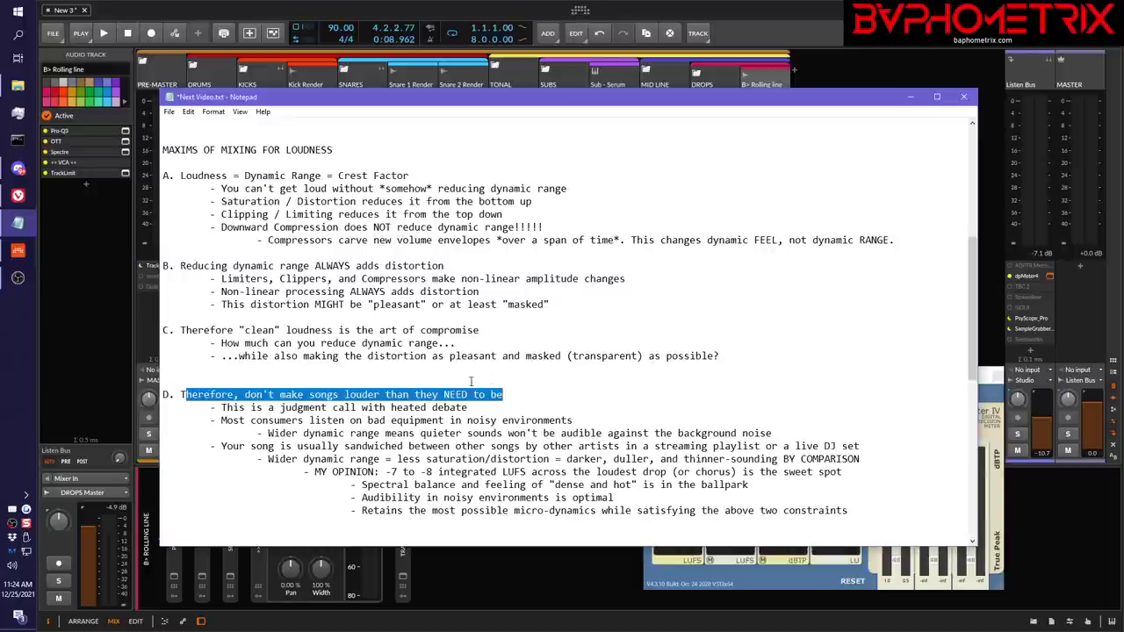
left_click(433, 407)
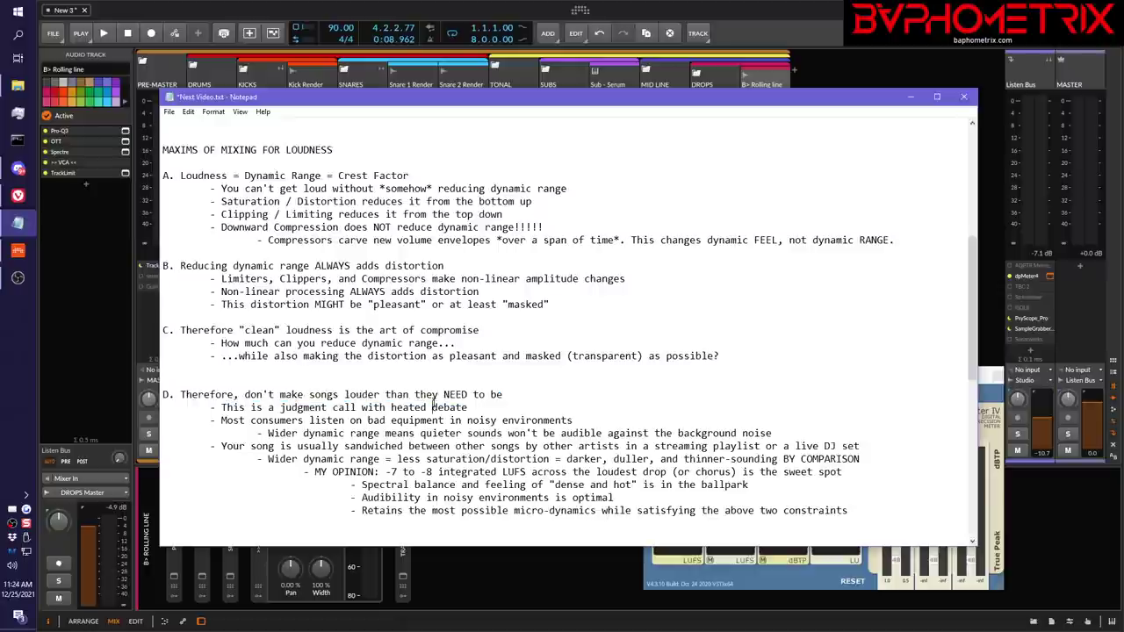
left_click(278, 408)
left_click_drag(358, 410, 474, 409)
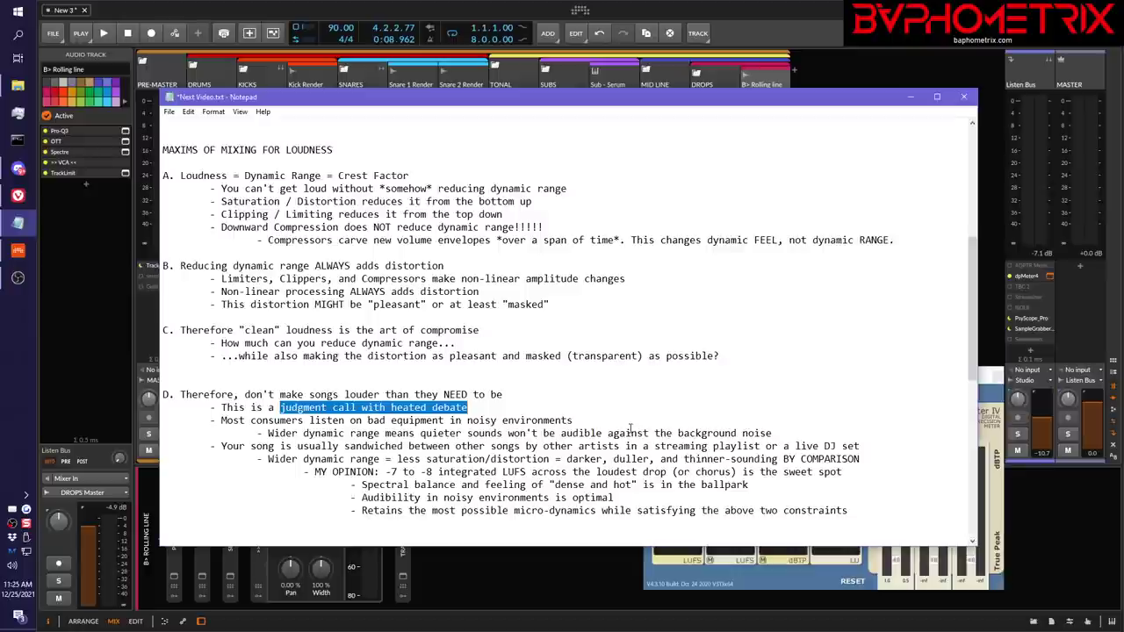
Highlight "Most consumers listen on bad equipment in noisy environments" and "means quieter sounds won't be audible against the background noise" in maxim D
left_click(568, 419)
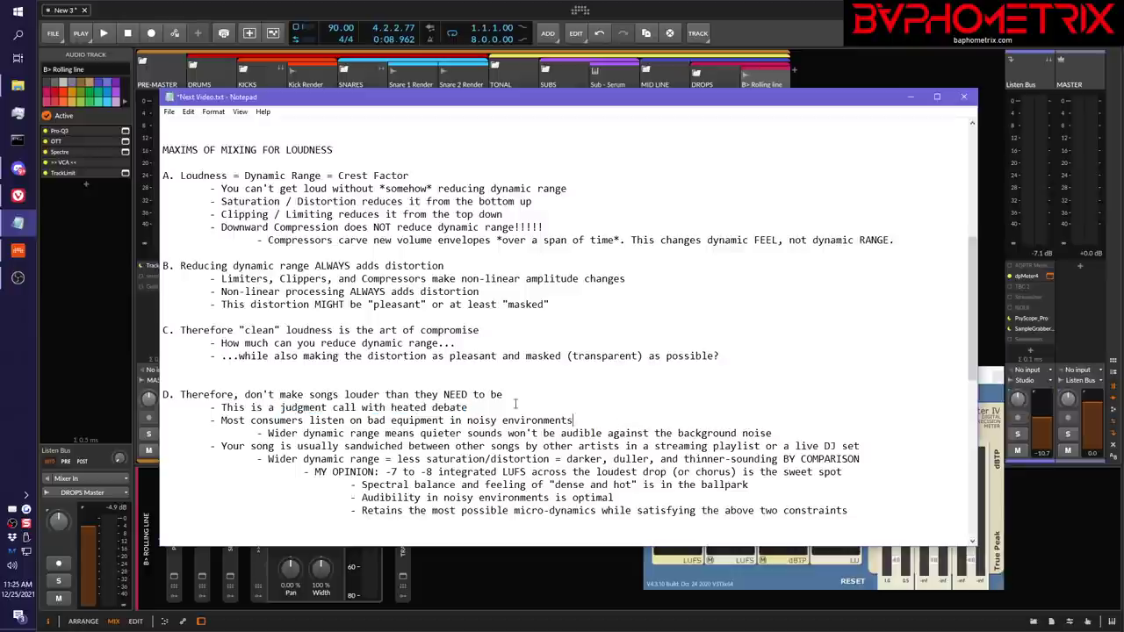
left_click_drag(221, 420, 581, 424)
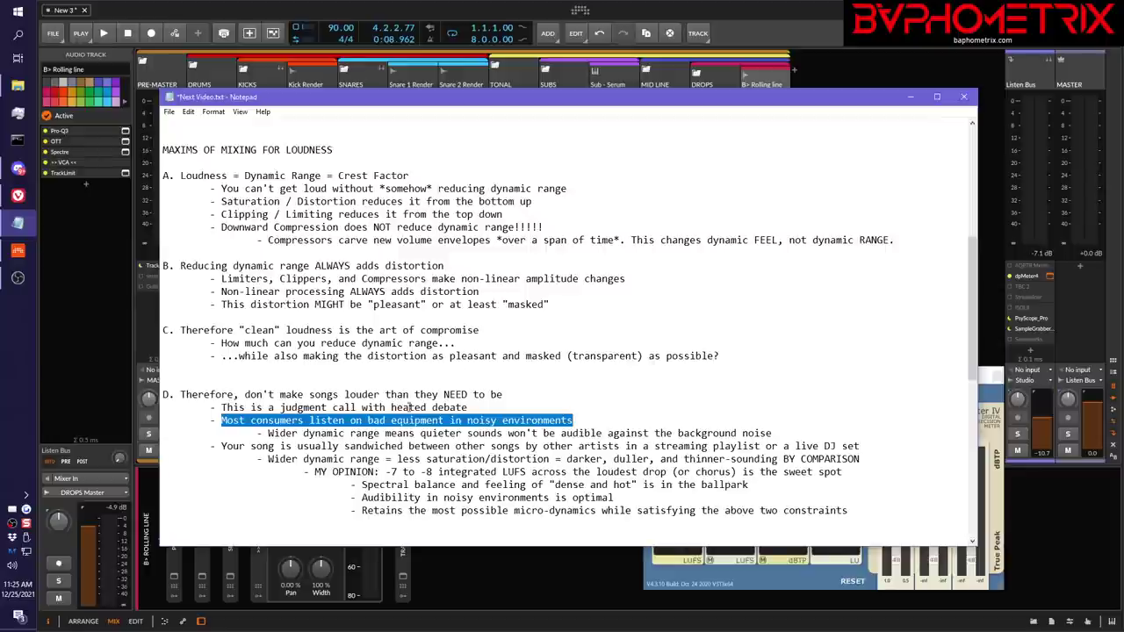
left_click_drag(385, 434, 777, 433)
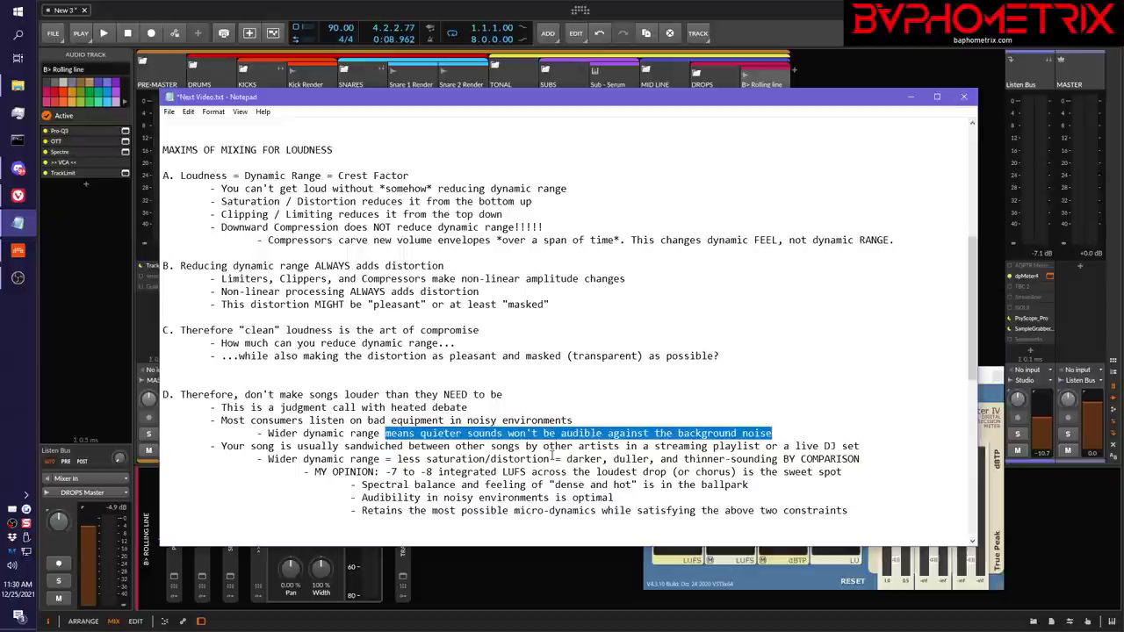
left_click(439, 433)
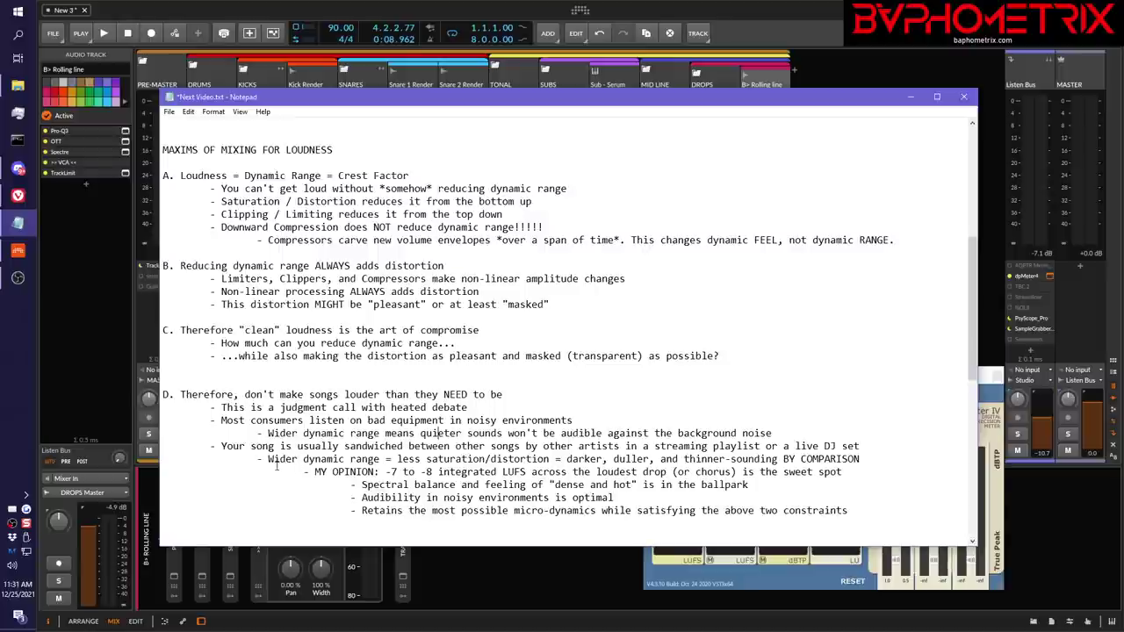
Highlight "Wider dynamic range", "less saturation/distortion" and "darker, duller, and thinner-sounding" in turn in maxim D's comparison line
left_click_drag(268, 459, 380, 459)
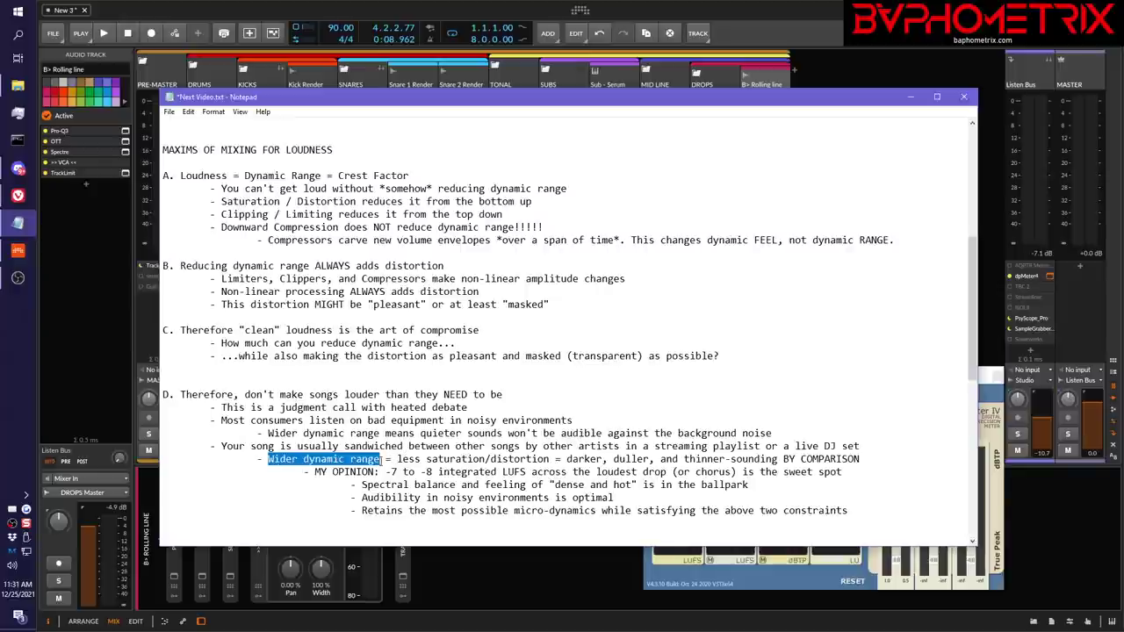
left_click_drag(397, 459, 551, 459)
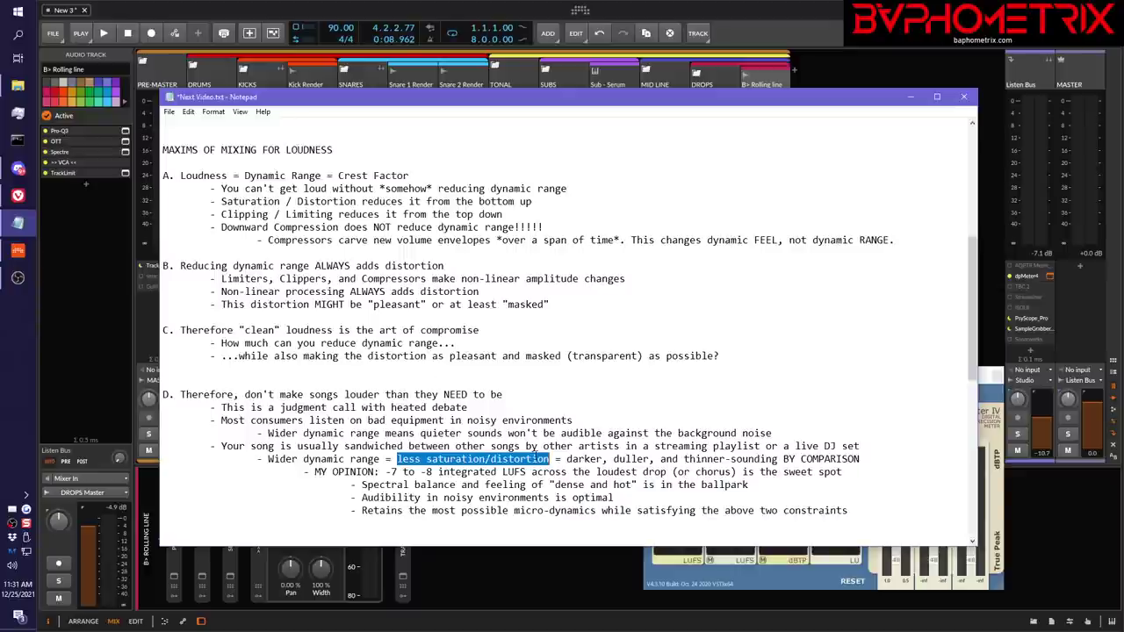
left_click_drag(568, 457, 778, 458)
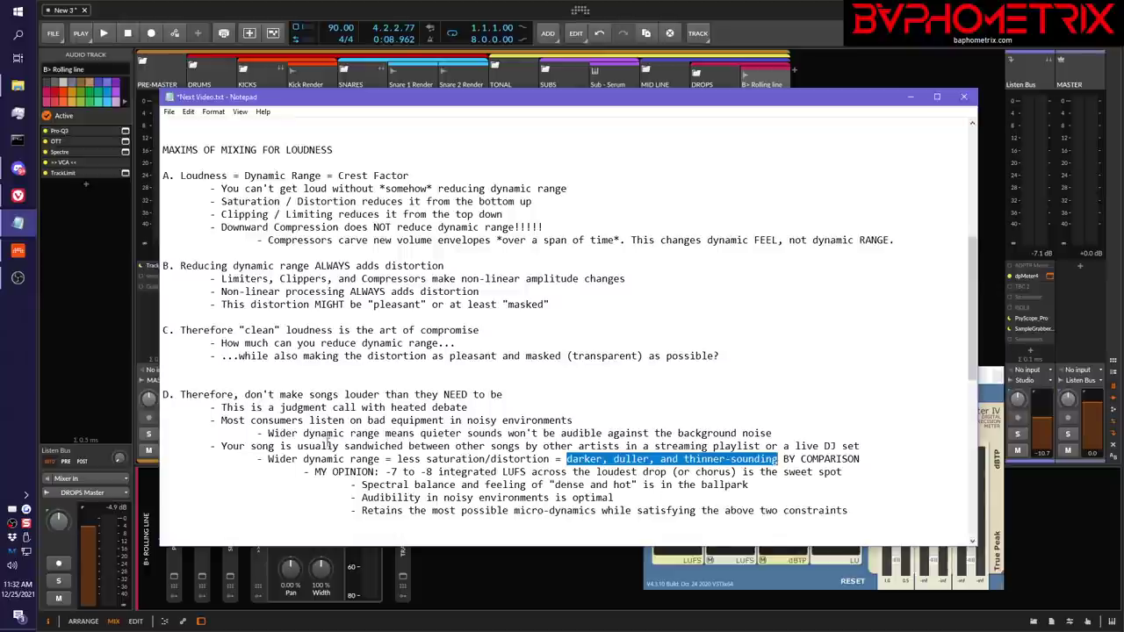
Review maxim D by highlighting "don't make songs louder than they NEED to be", the judgment call, noisy environments and "live DJ set" phrases
left_click_drag(246, 393, 503, 395)
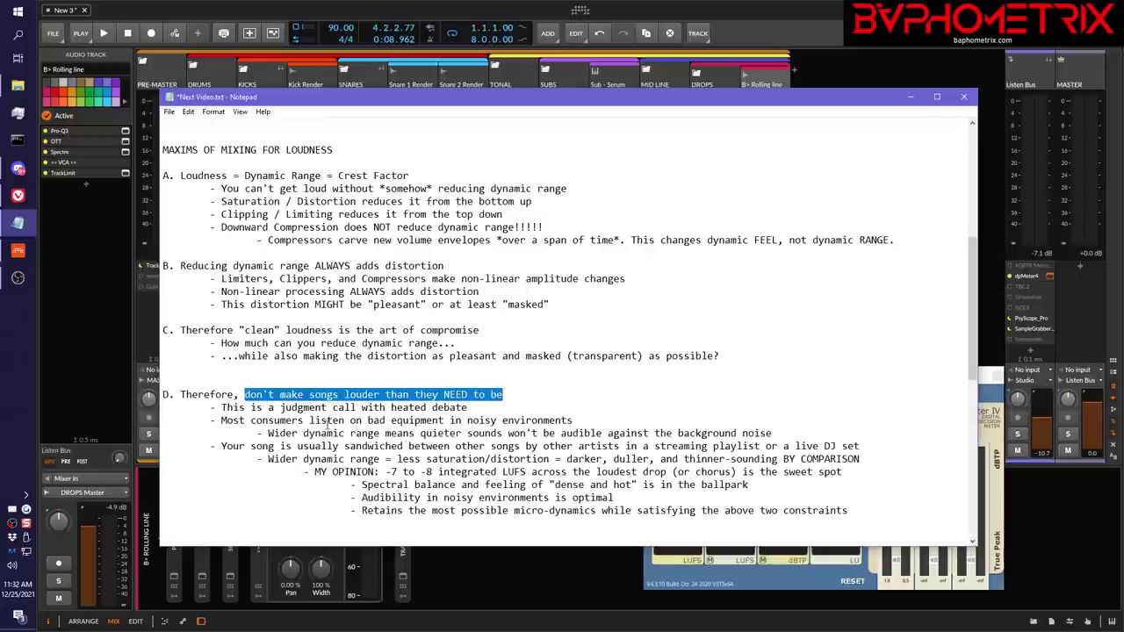
left_click_drag(285, 408, 469, 409)
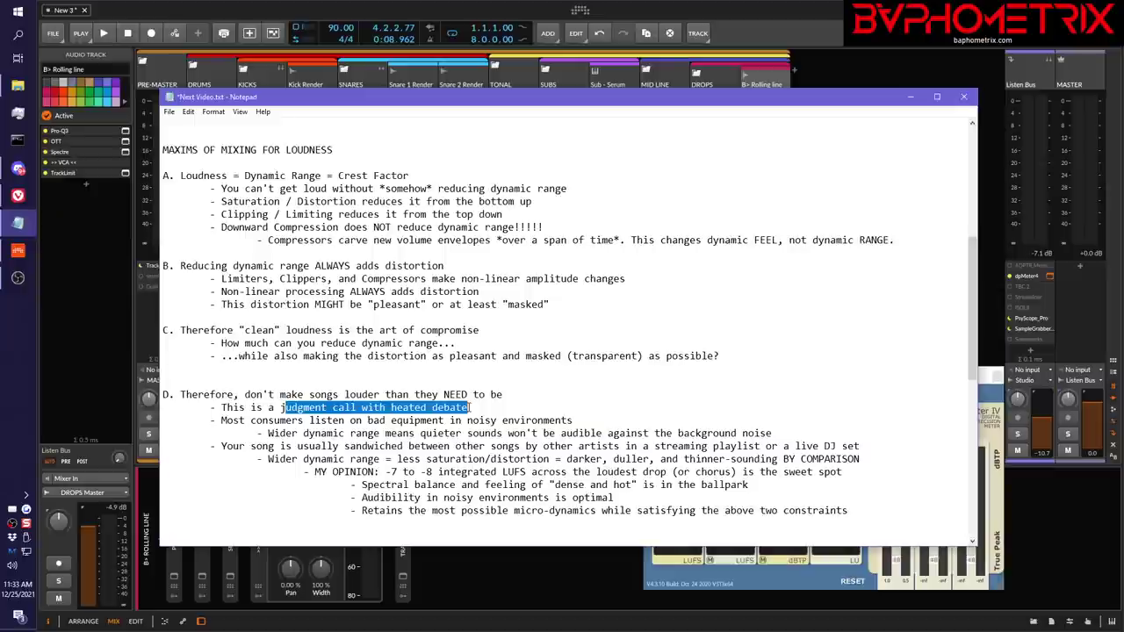
left_click_drag(321, 423, 579, 421)
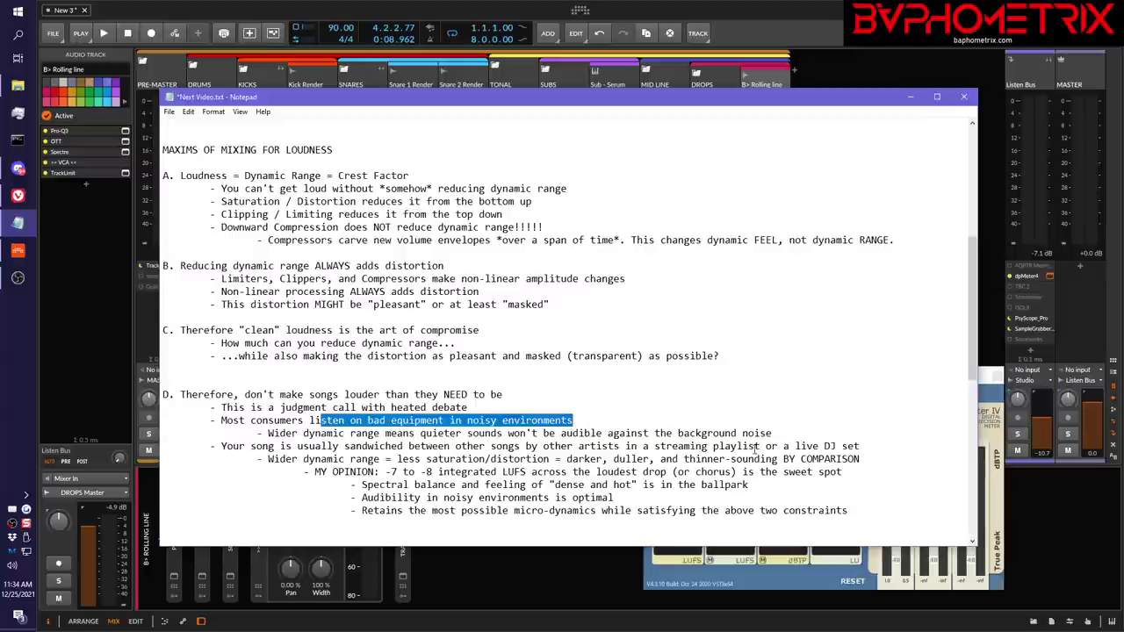
left_click_drag(798, 446, 861, 447)
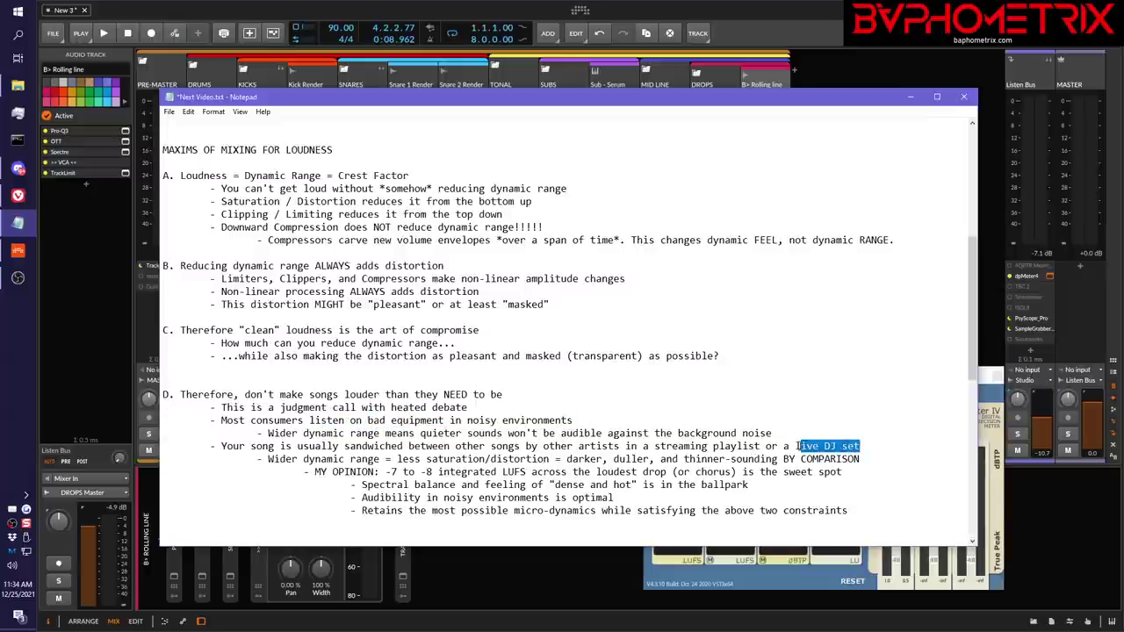
left_click_drag(795, 446, 859, 446)
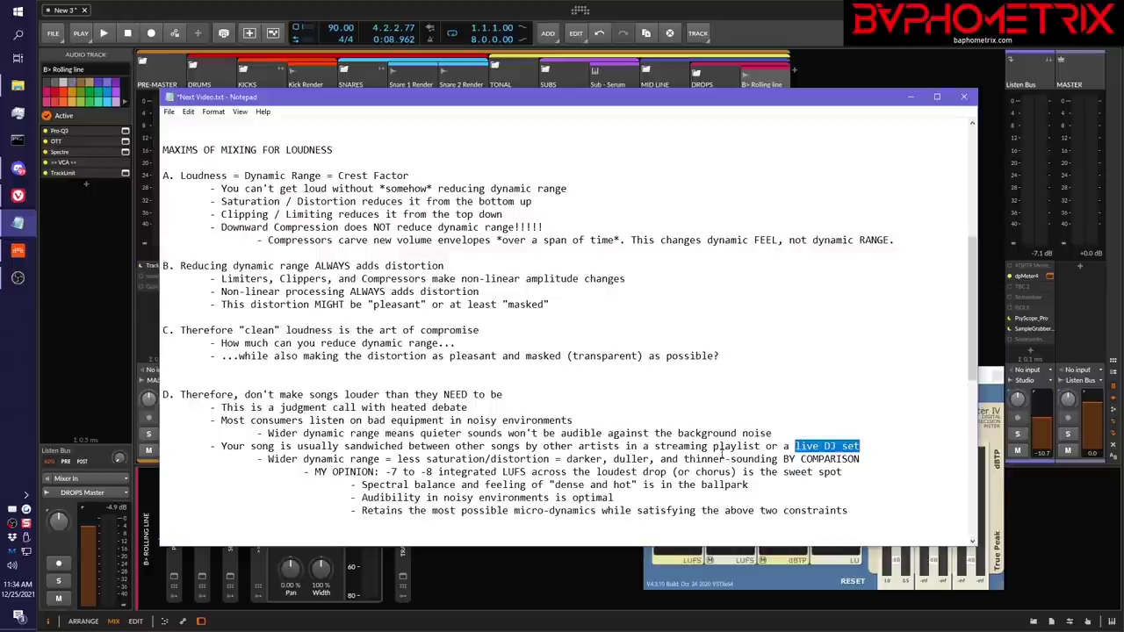
left_click(722, 450)
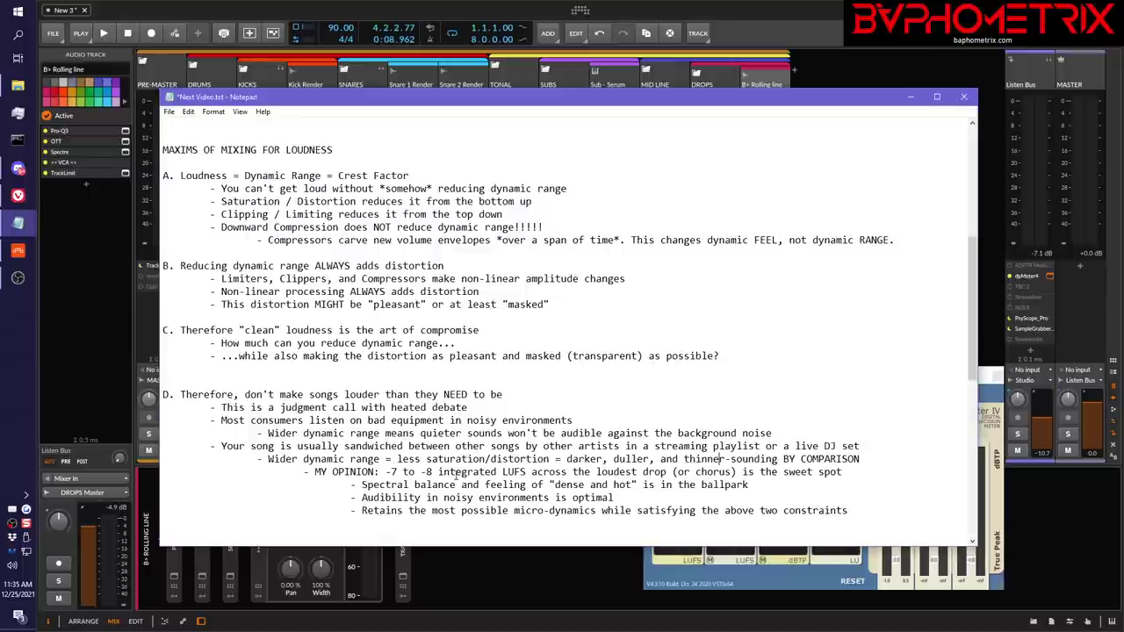
Point out the maxims title and highlight the opinion line giving -7 to -8 integrated LUFS across the loudest drop as the sweet spot
left_click_drag(176, 150, 244, 154)
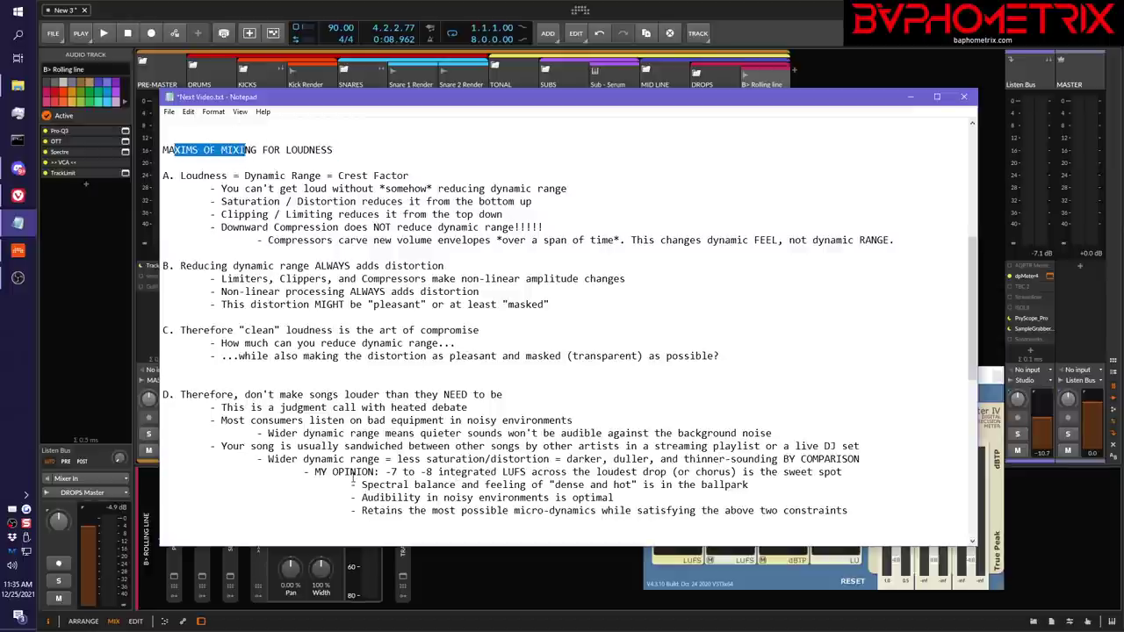
left_click_drag(315, 474, 844, 473)
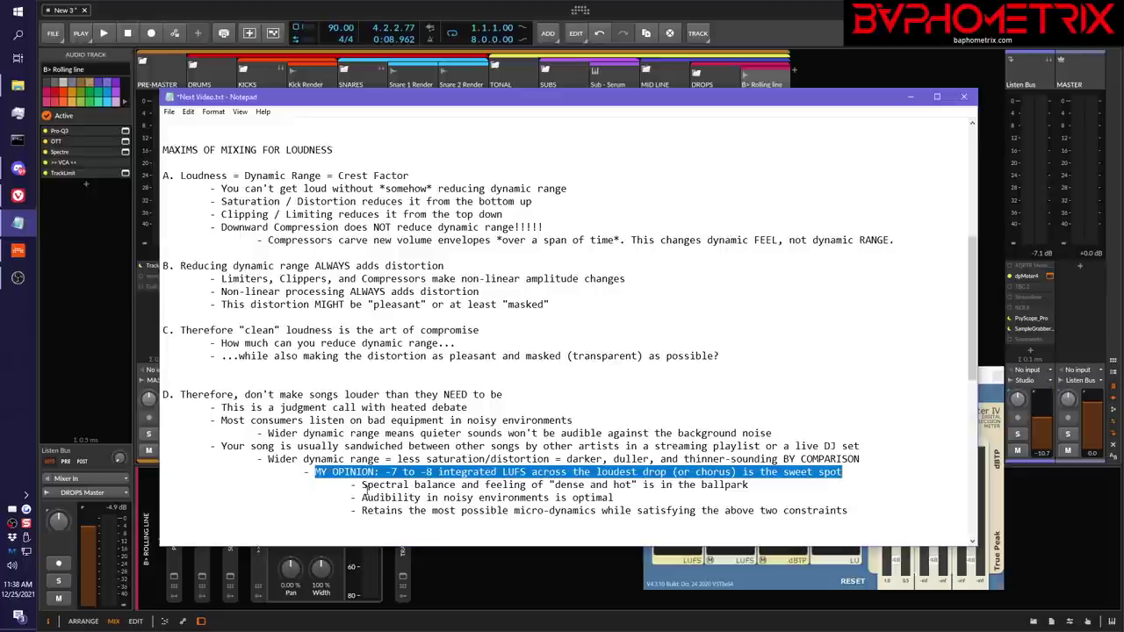
Highlight maxim D's points on noisy-environment audibility, micro-dynamics and spectral balance, plus the phrase "-7 to -8 integrated LUFS"
left_click_drag(361, 498, 622, 497)
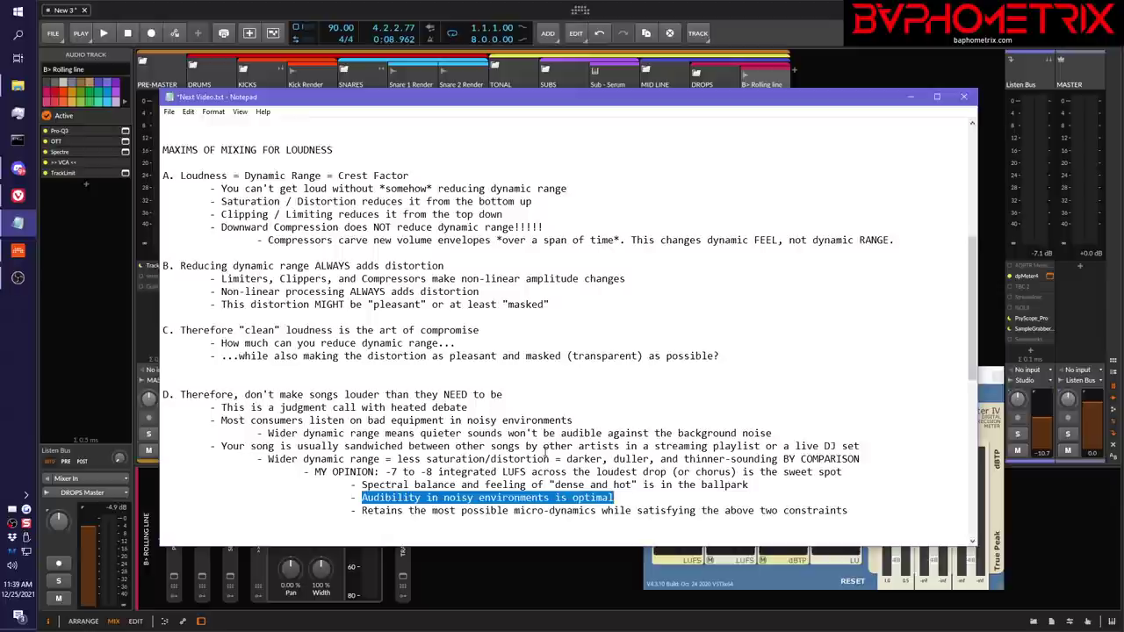
left_click_drag(363, 508, 597, 511)
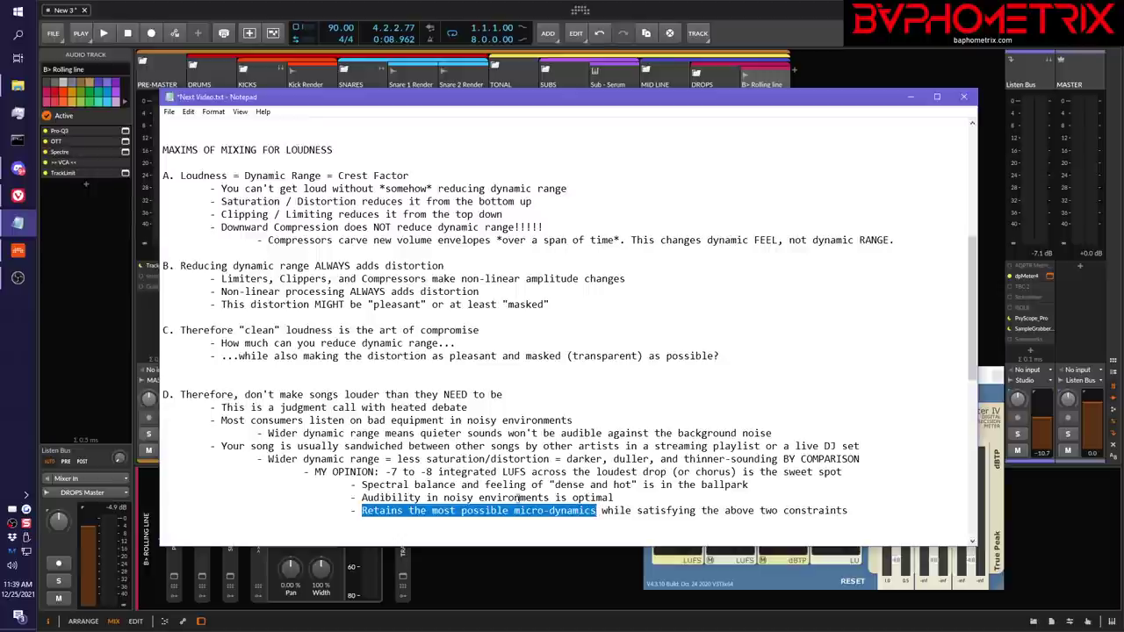
left_click(362, 484)
key("shift+End")
left_click_drag(388, 494, 618, 497)
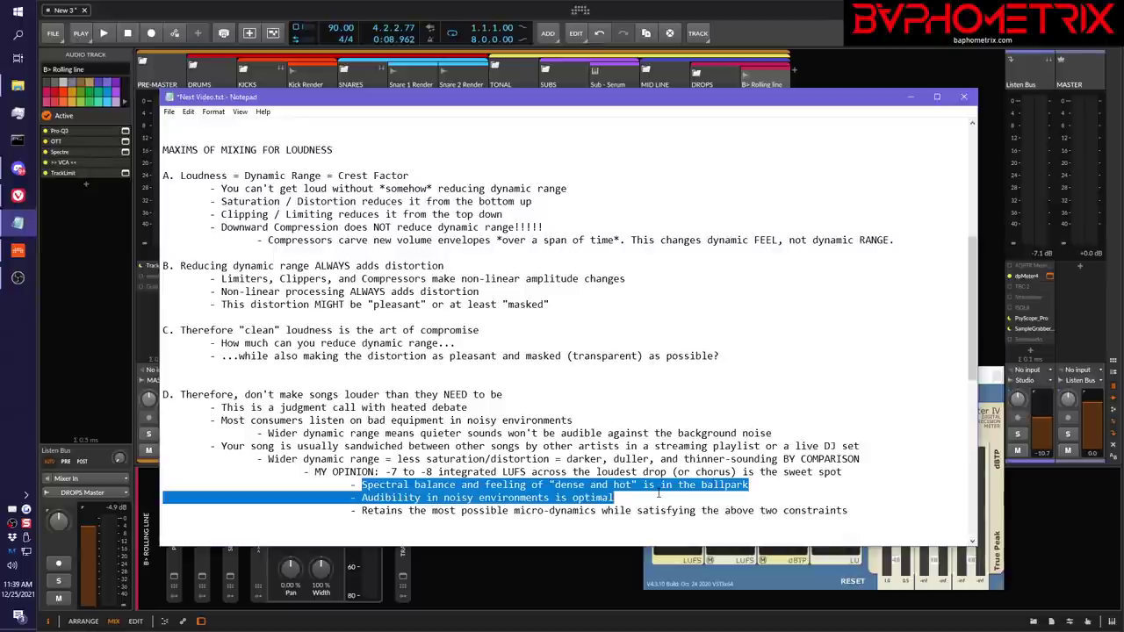
left_click(386, 472)
left_click_drag(386, 473, 527, 473)
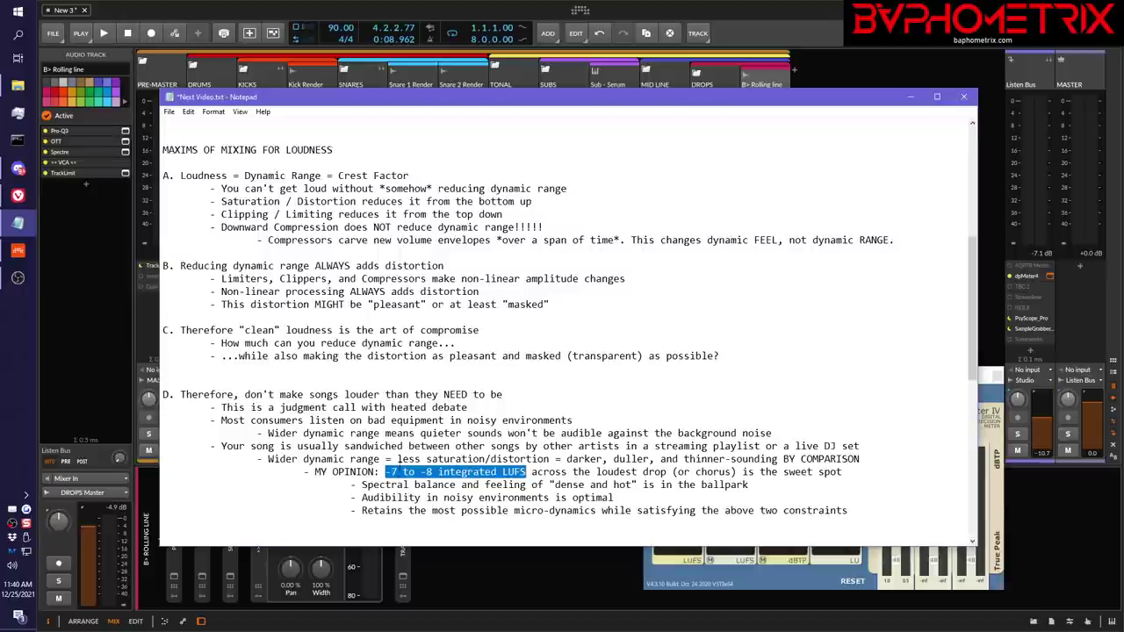
Switch to Bitwig Studio and play the opening bars of the drop twice, comparing the integrated loudness in dpMeter4
left_click(811, 50)
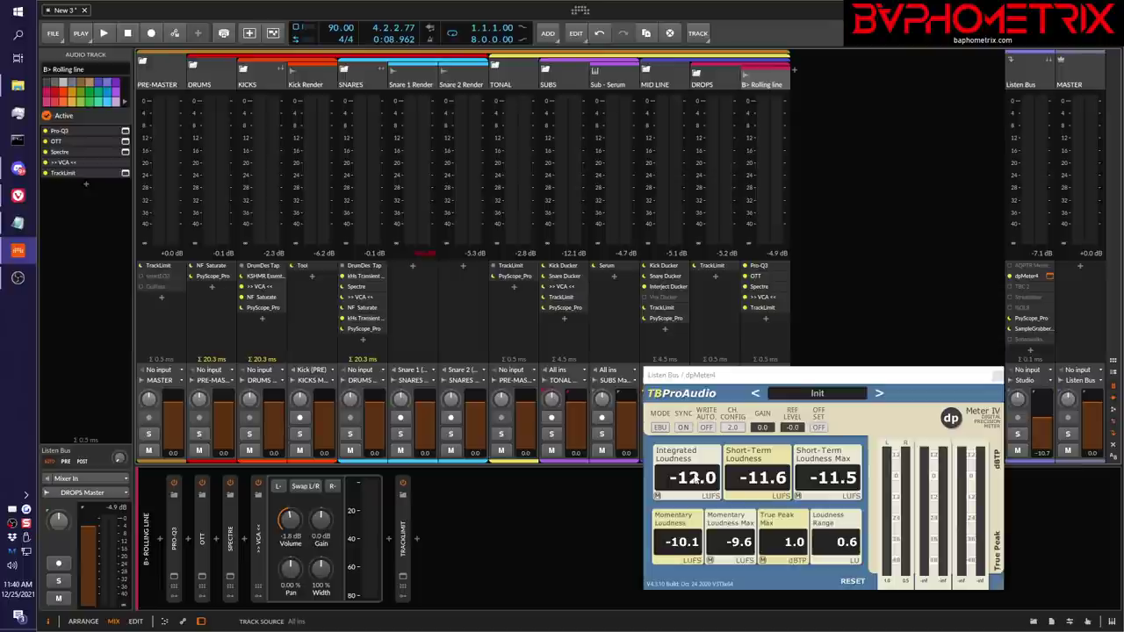
key("space")
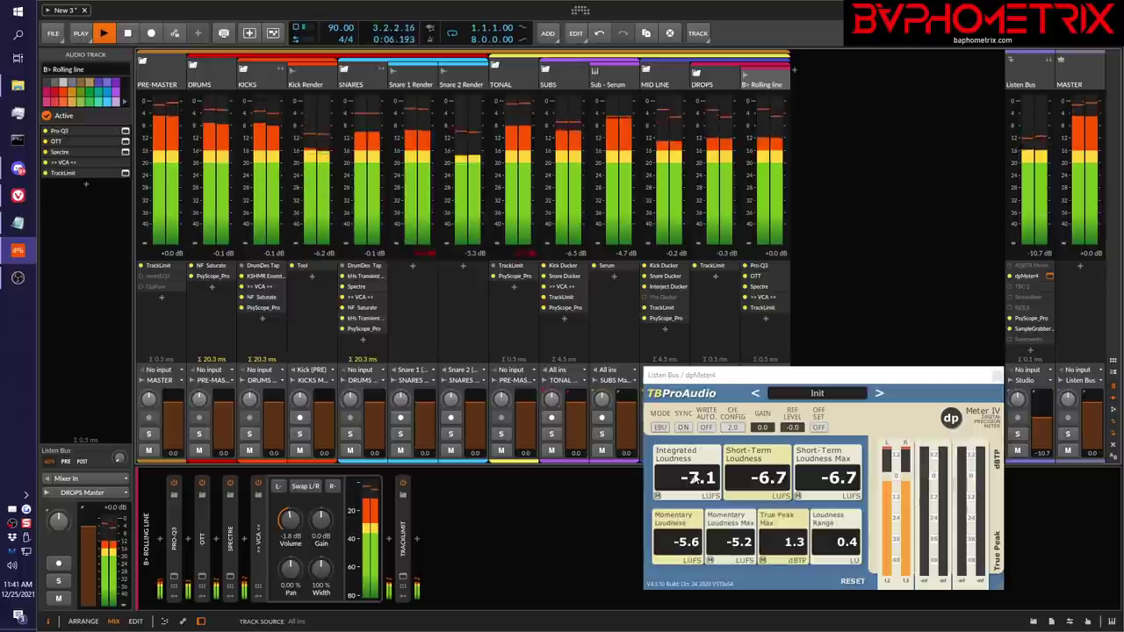
key("space")
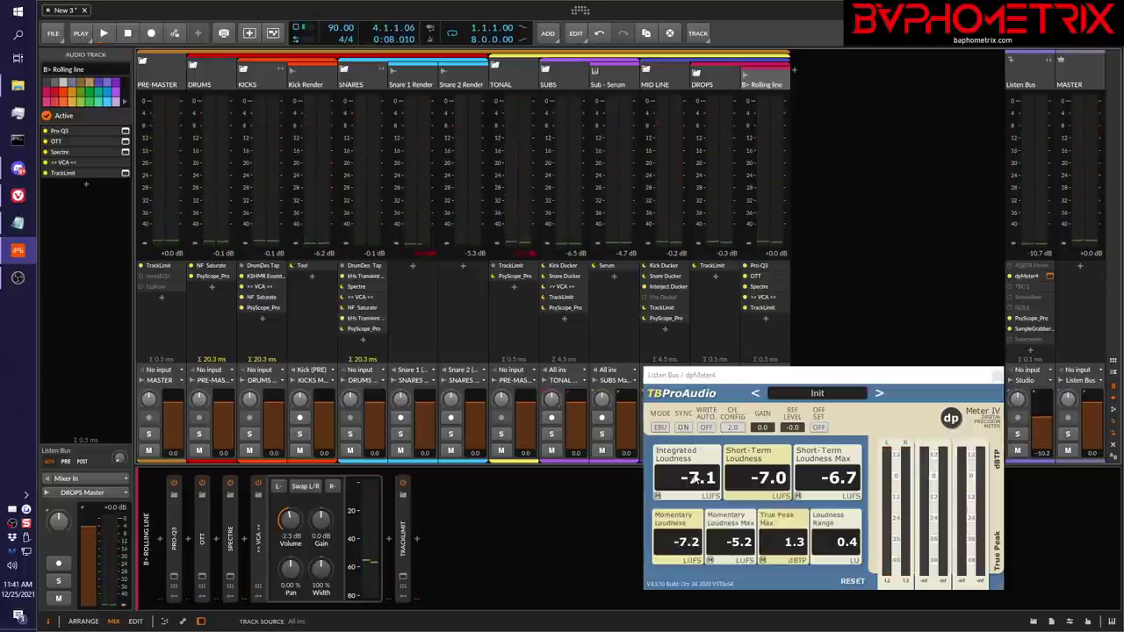
key("space")
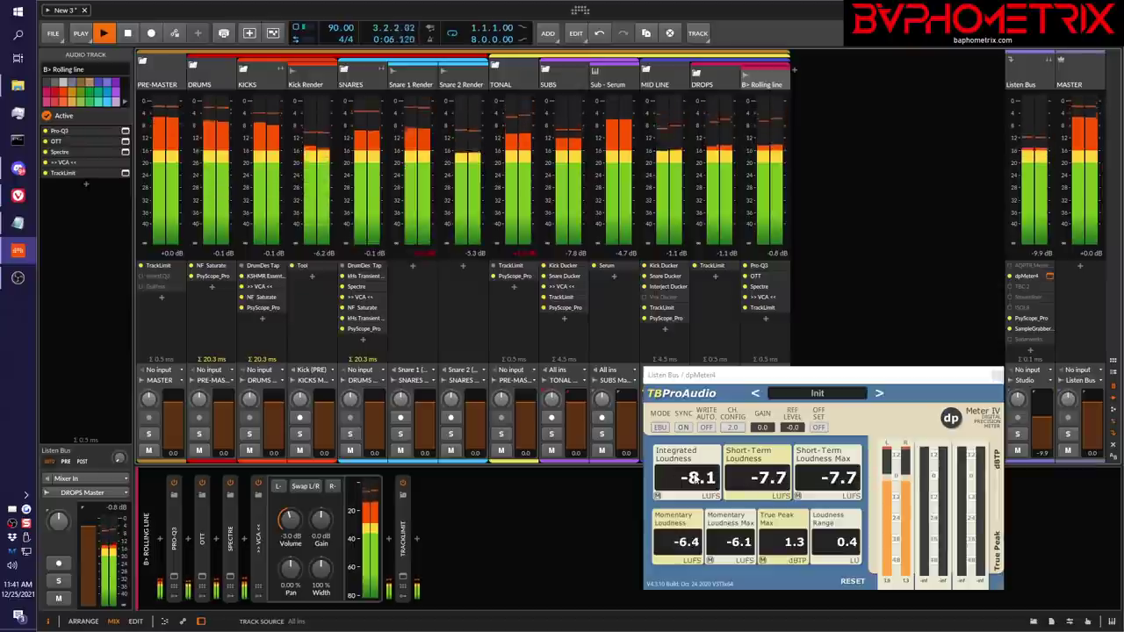
key("space")
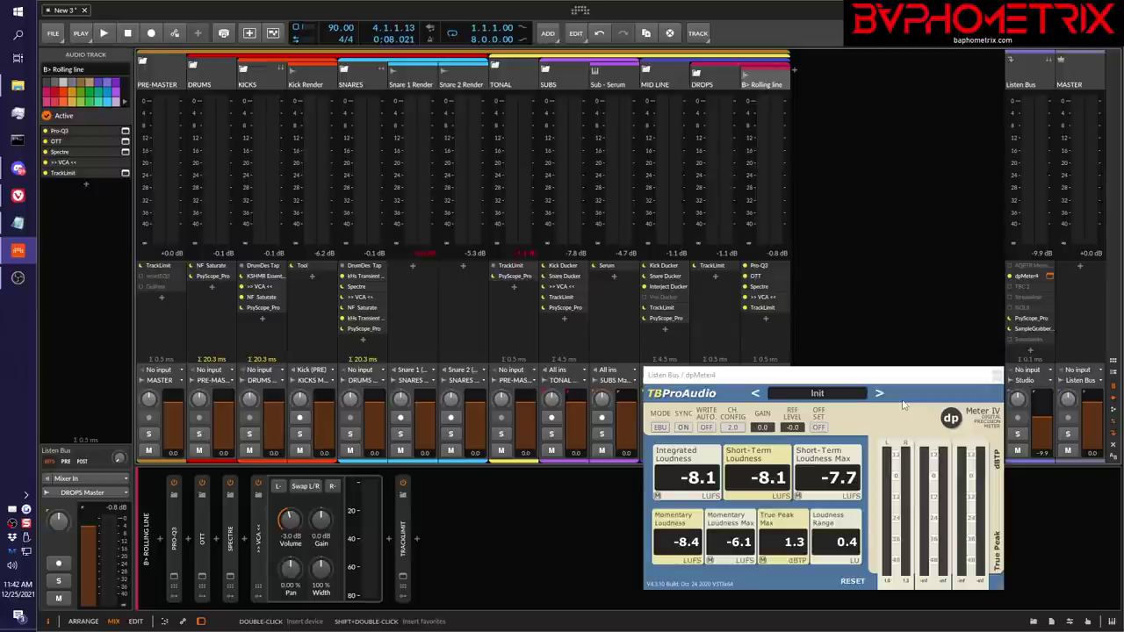
Replay the drop, including full passes into bar 8, and check the integrated and short-term loudness in dpMeter4
key("space")
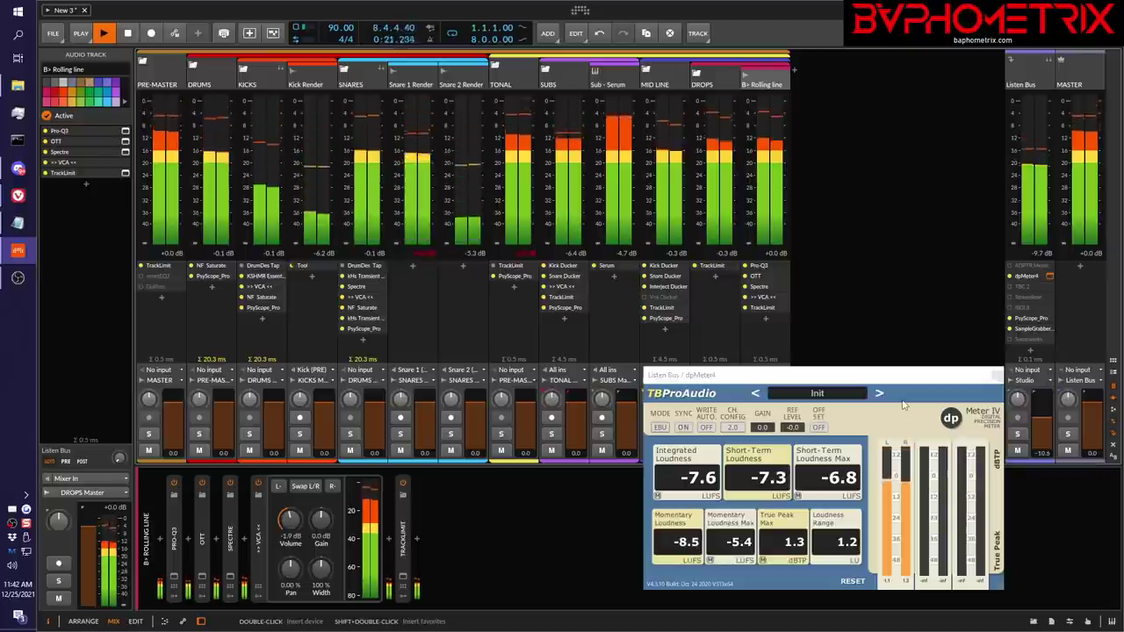
key("space")
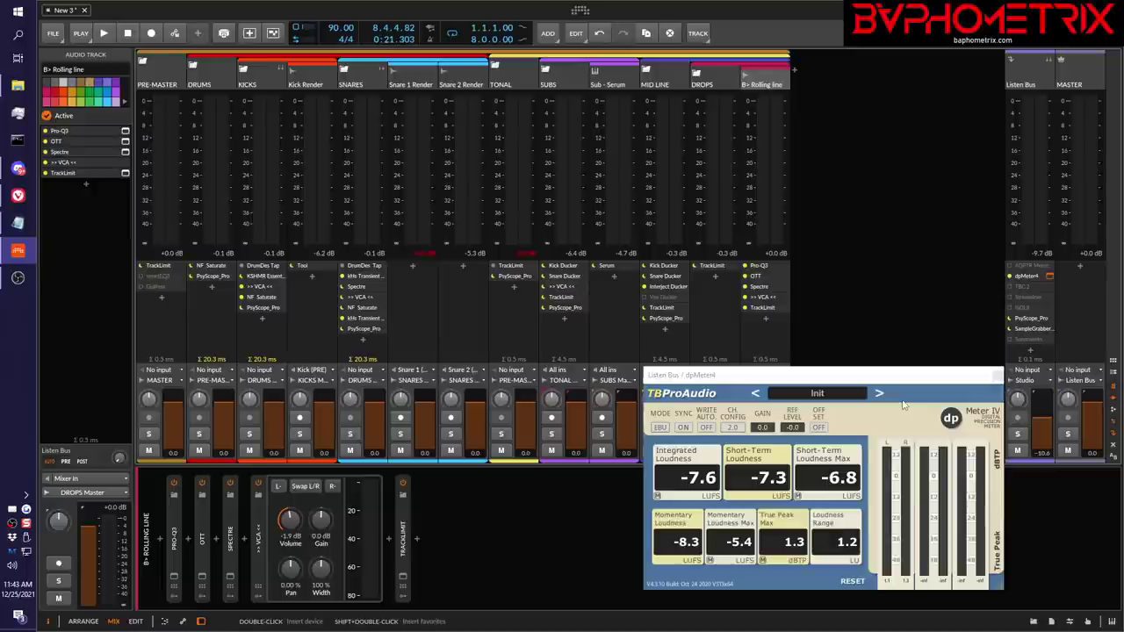
key("space")
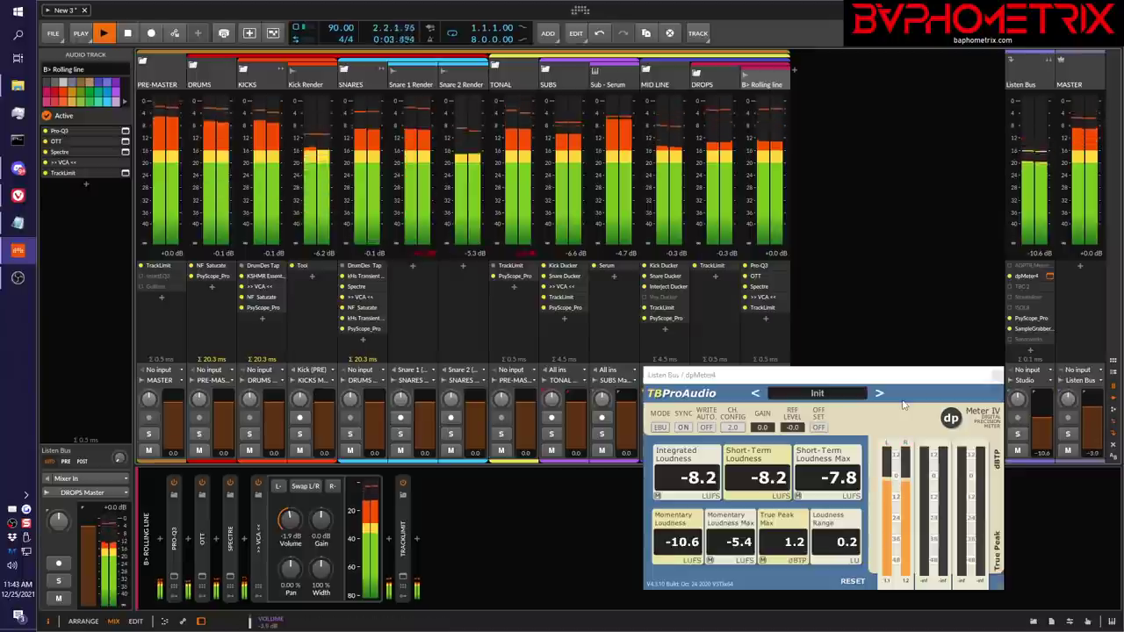
key("space")
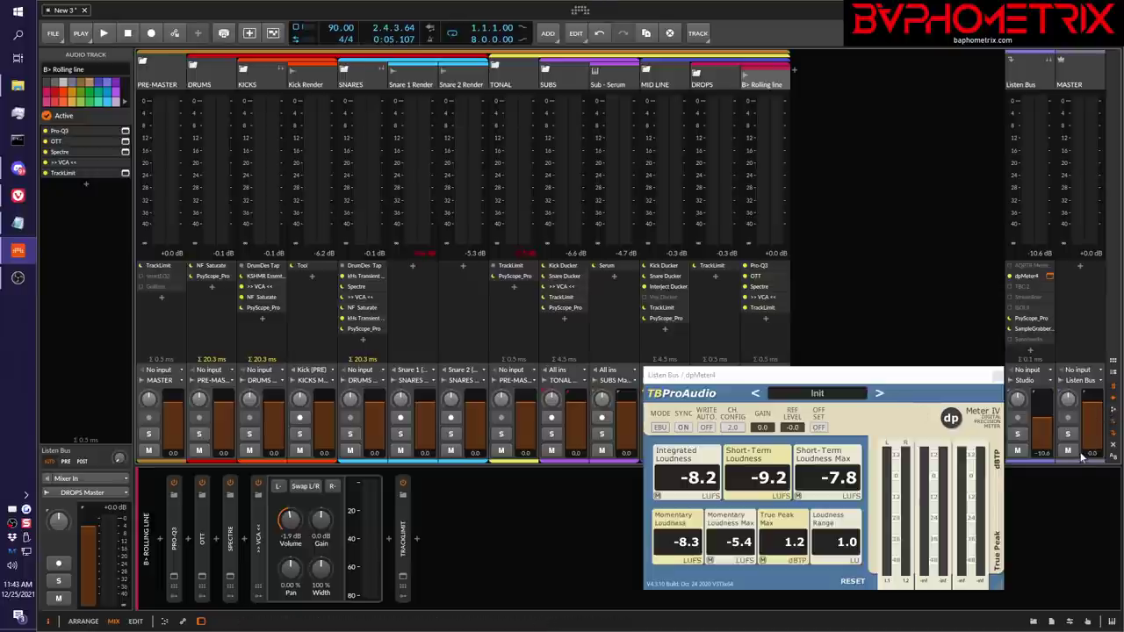
key("space")
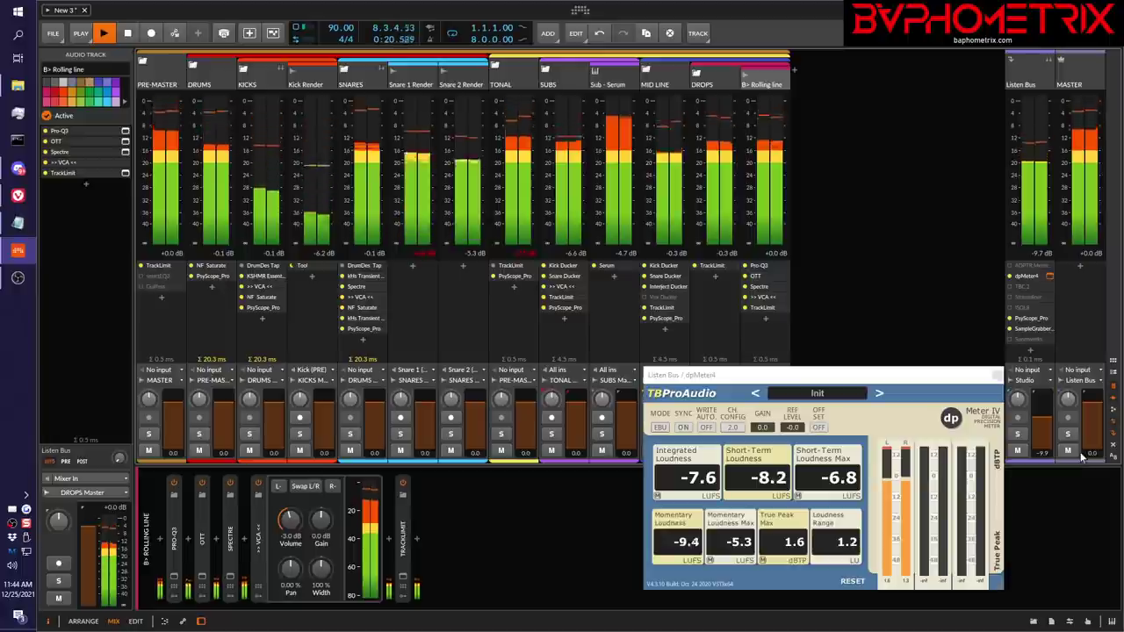
key("space")
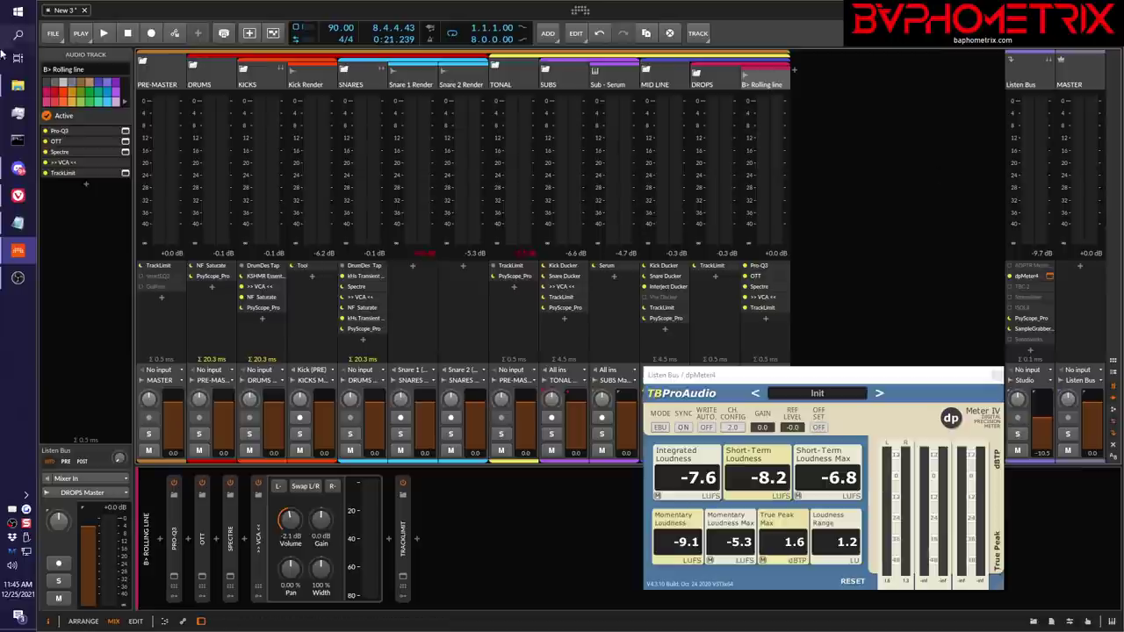
Switch to the Notepad notes, go to "SOLVE FOR LOUDNESS IN THIS ORDER" and highlight point 1, "Loudness starts with arrangement / sequencing"
left_click(18, 223)
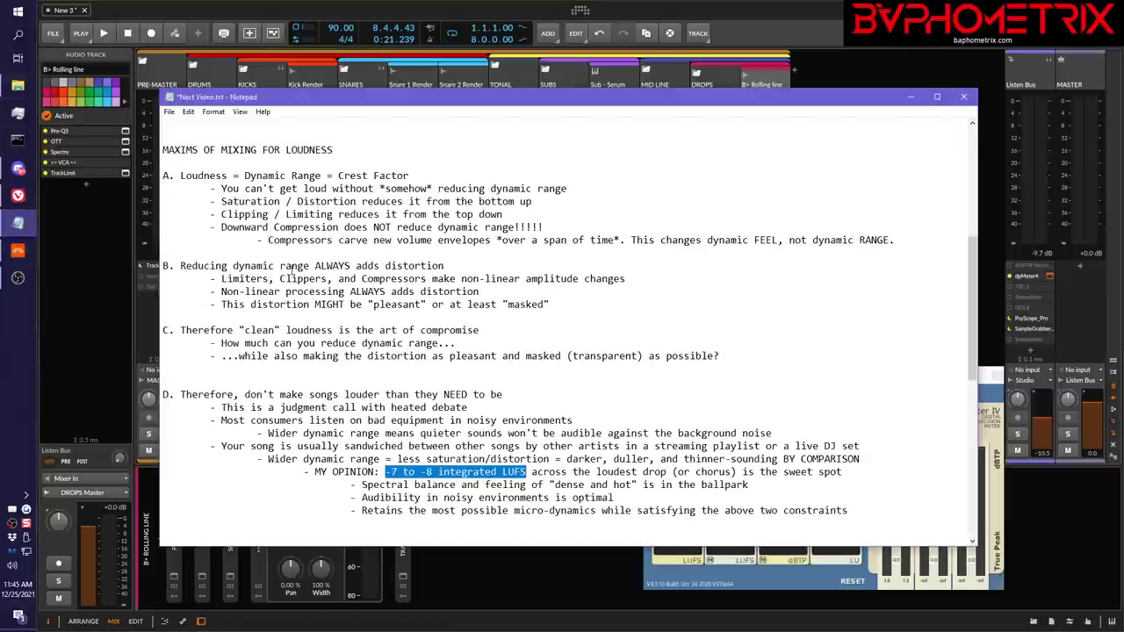
left_click(536, 571)
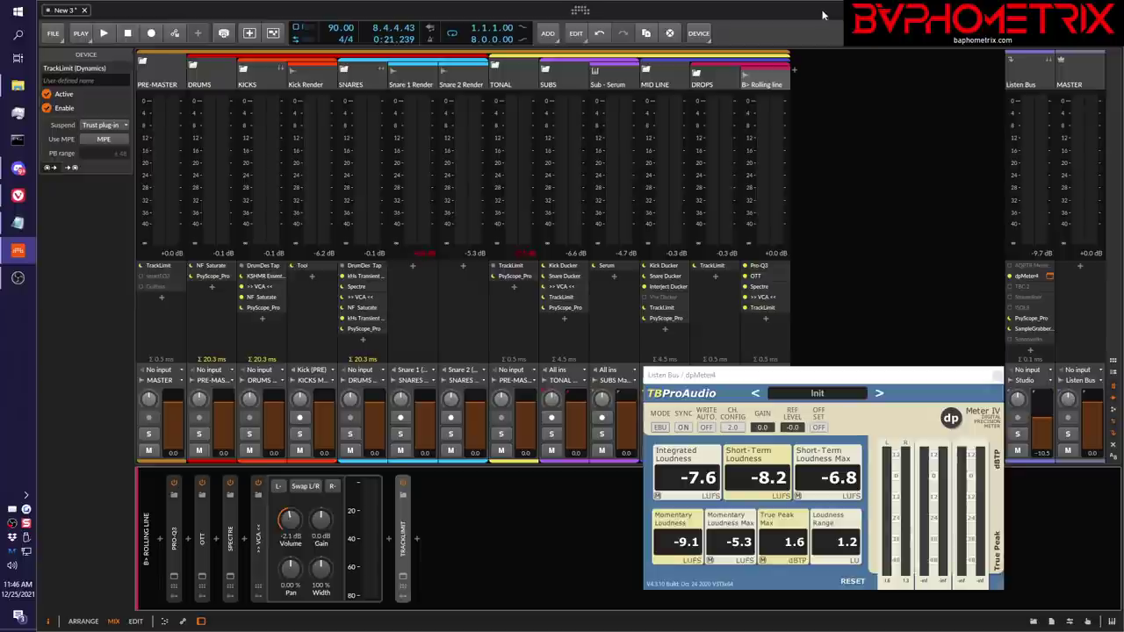
left_click(18, 223)
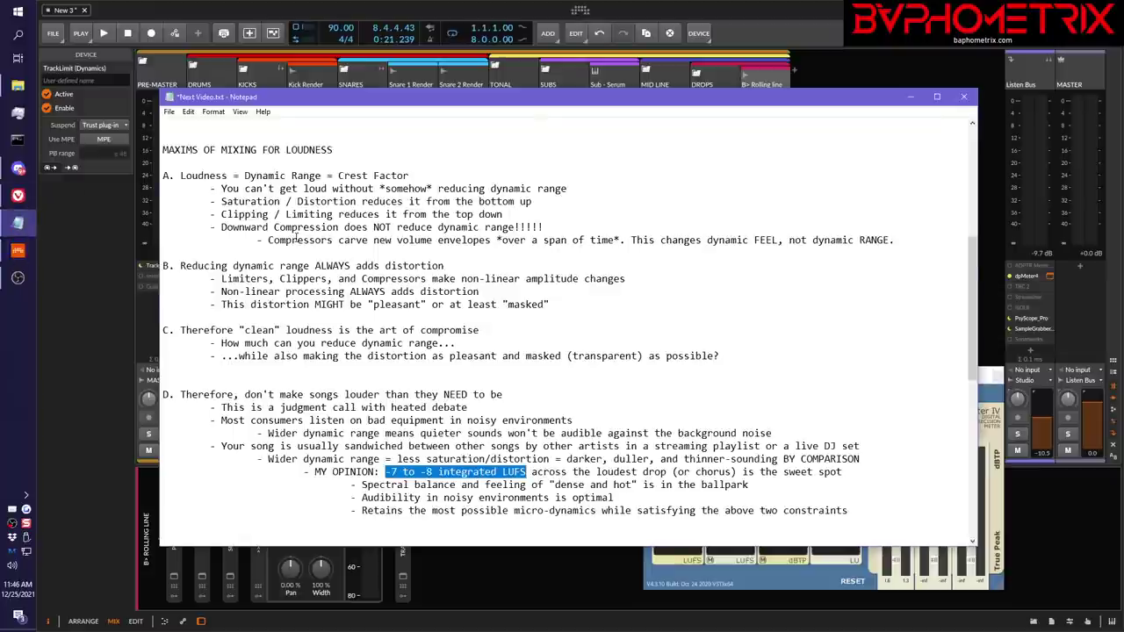
scroll(297, 238, "down", 13)
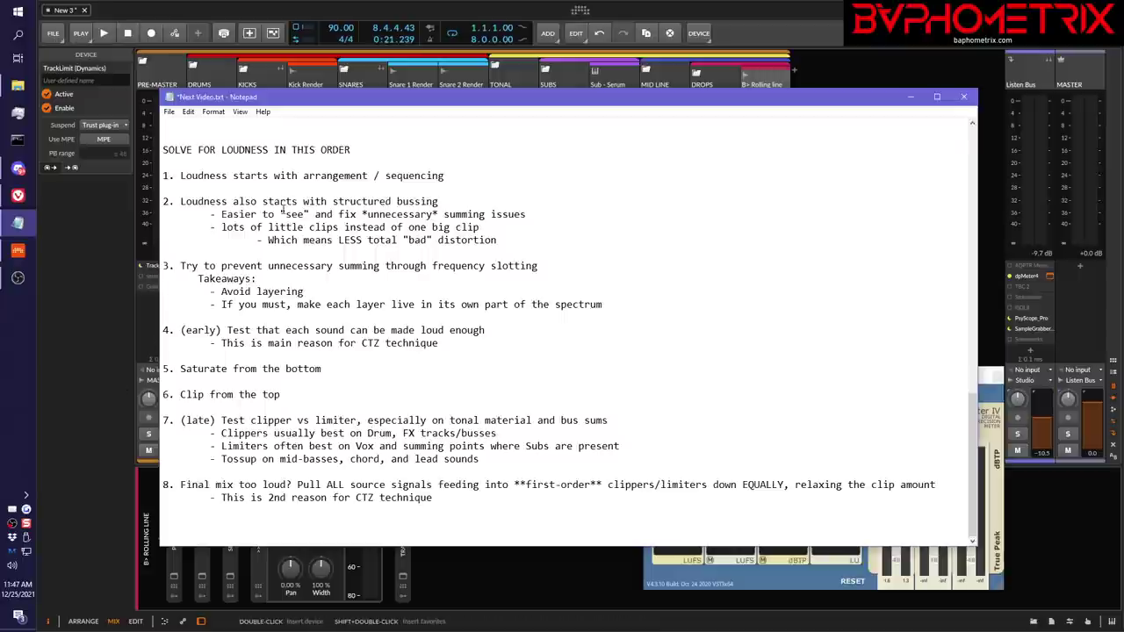
left_click(180, 176)
left_click_drag(180, 176, 462, 184)
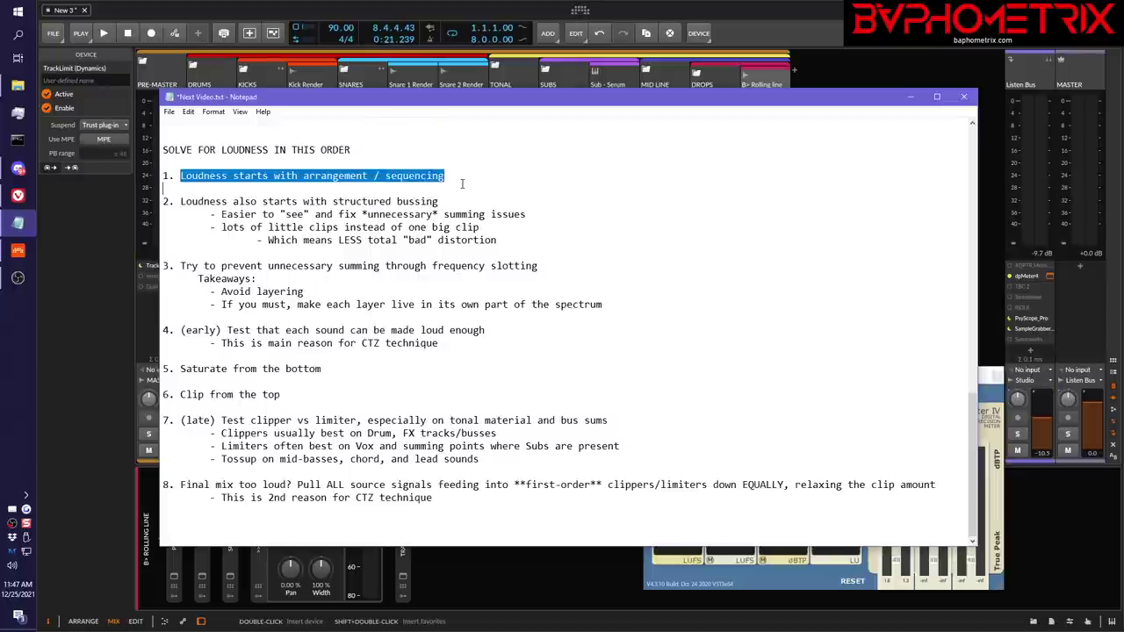
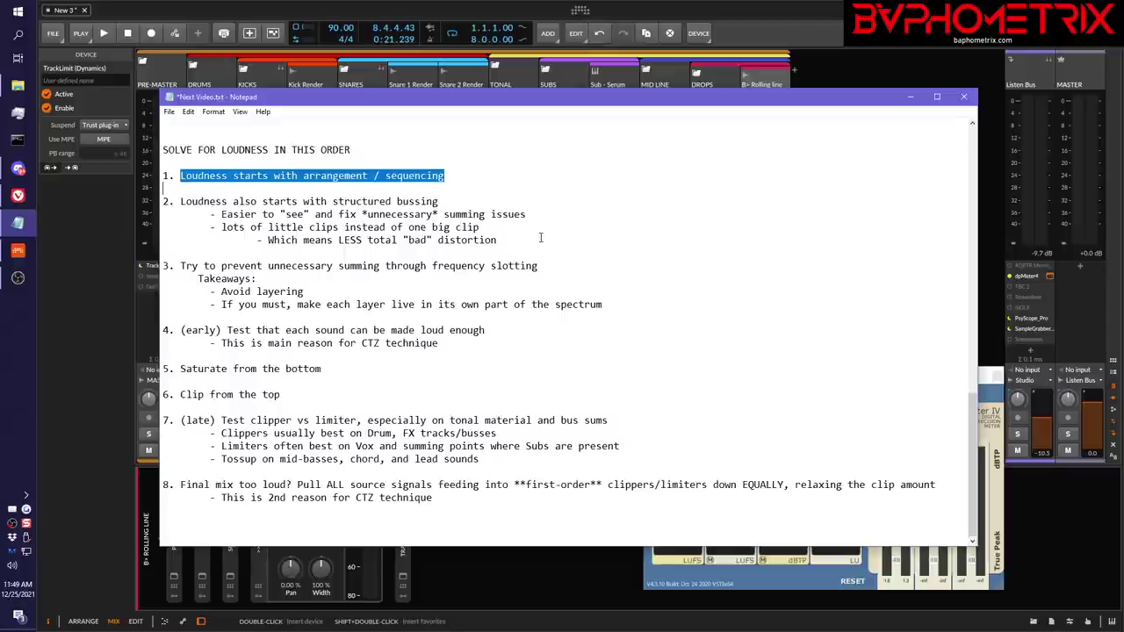
Switch to the browser and show the YouTube video "The Most Effective Way to Get Louder Mixes" by Seed to Stage
mouse_move(15, 199)
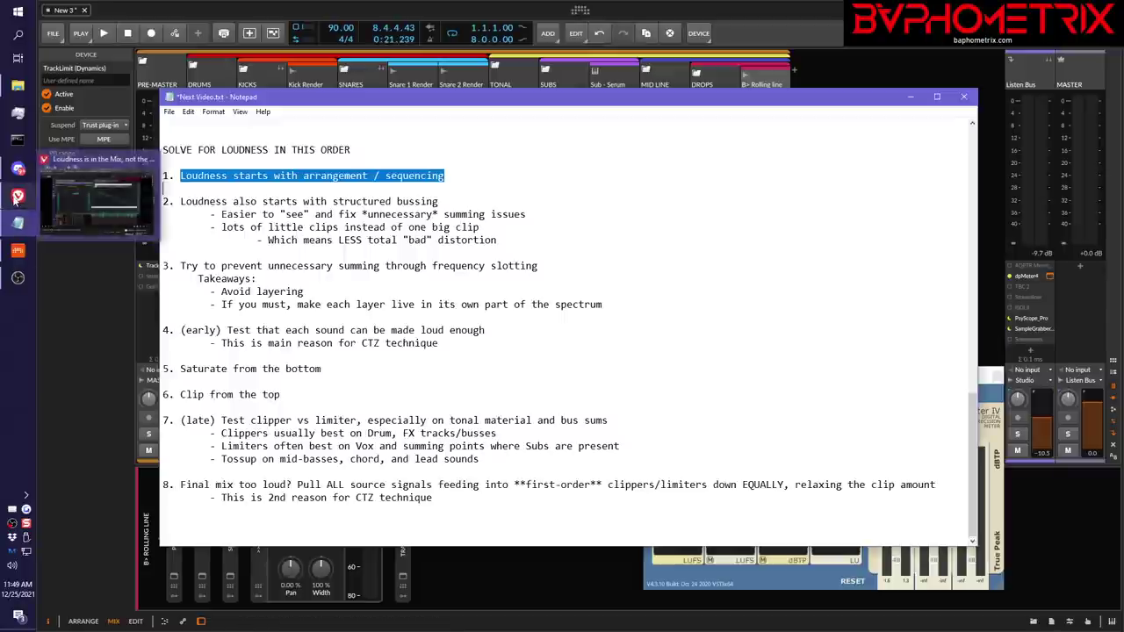
left_click(93, 202)
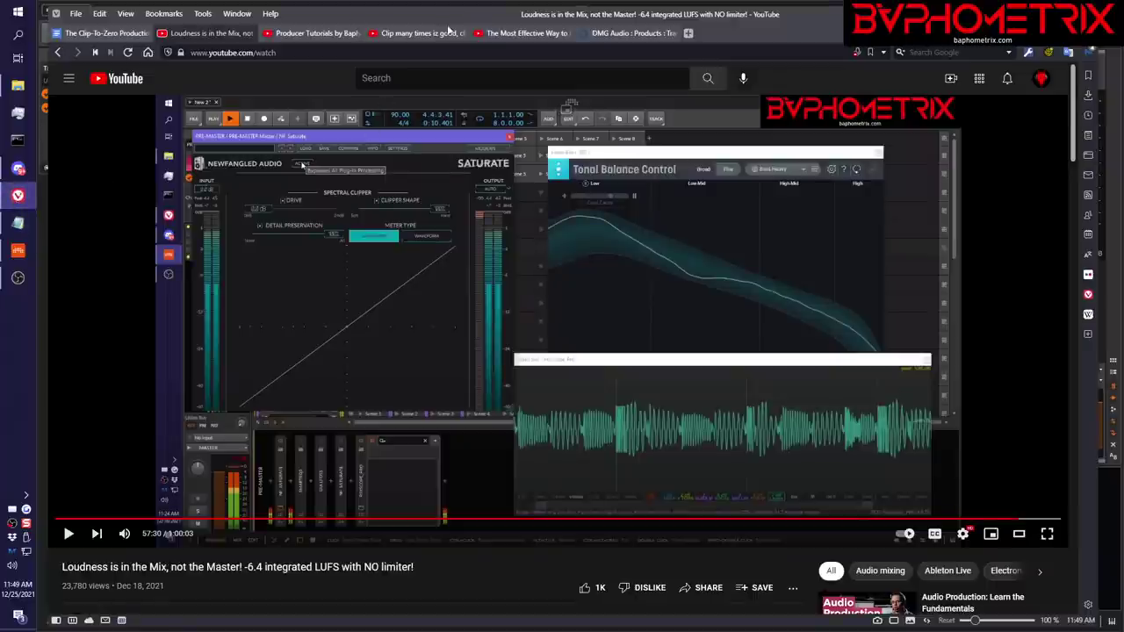
left_click(495, 35)
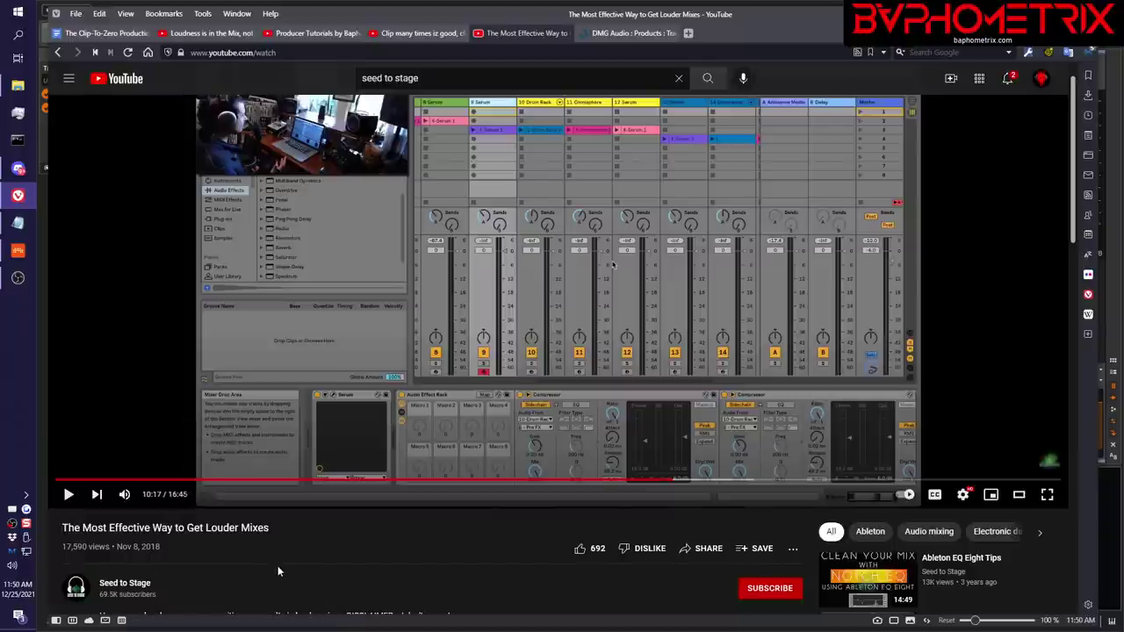
Switch back to the Notepad notes and highlight point 1 on arrangement / sequencing, then point 2, "Loudness also starts with structured bussing"
left_click(17, 223)
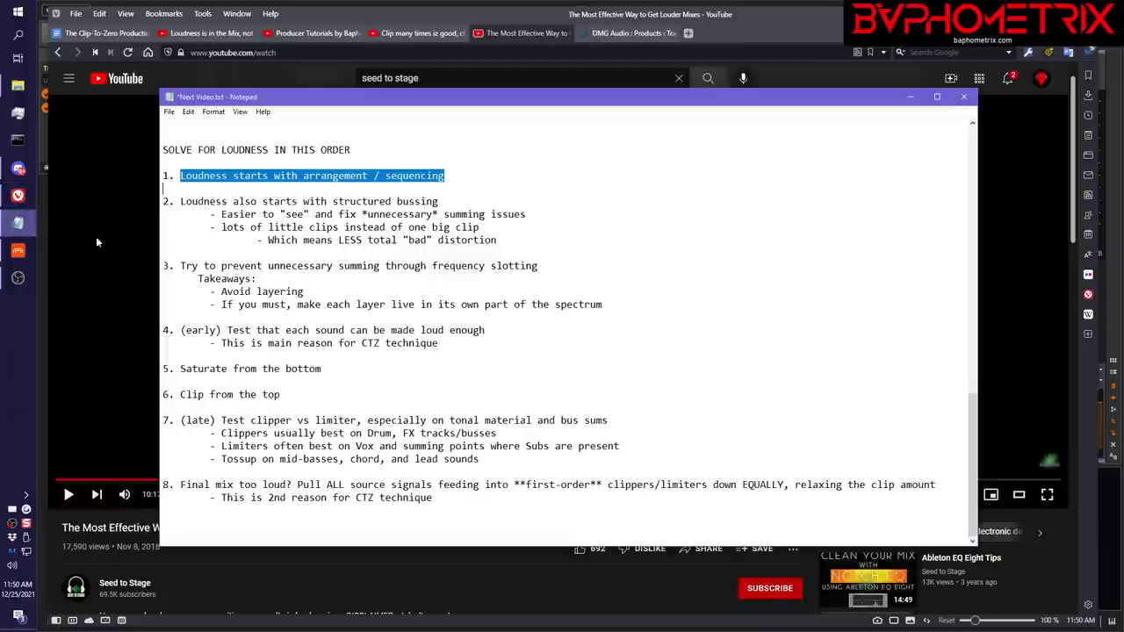
left_click(321, 185)
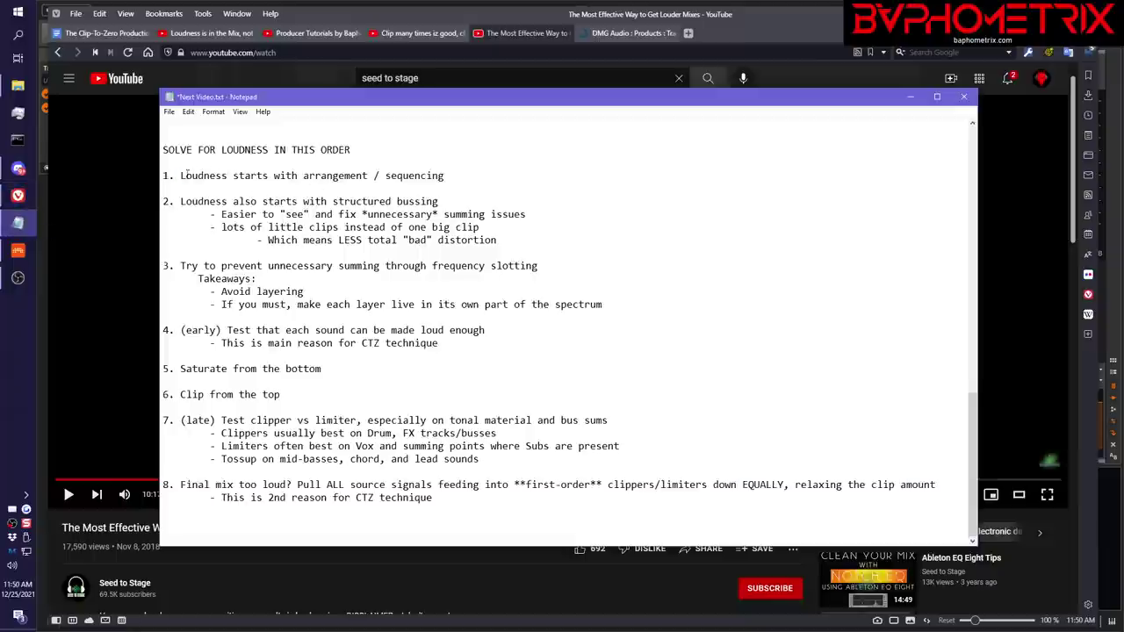
left_click_drag(187, 175, 380, 192)
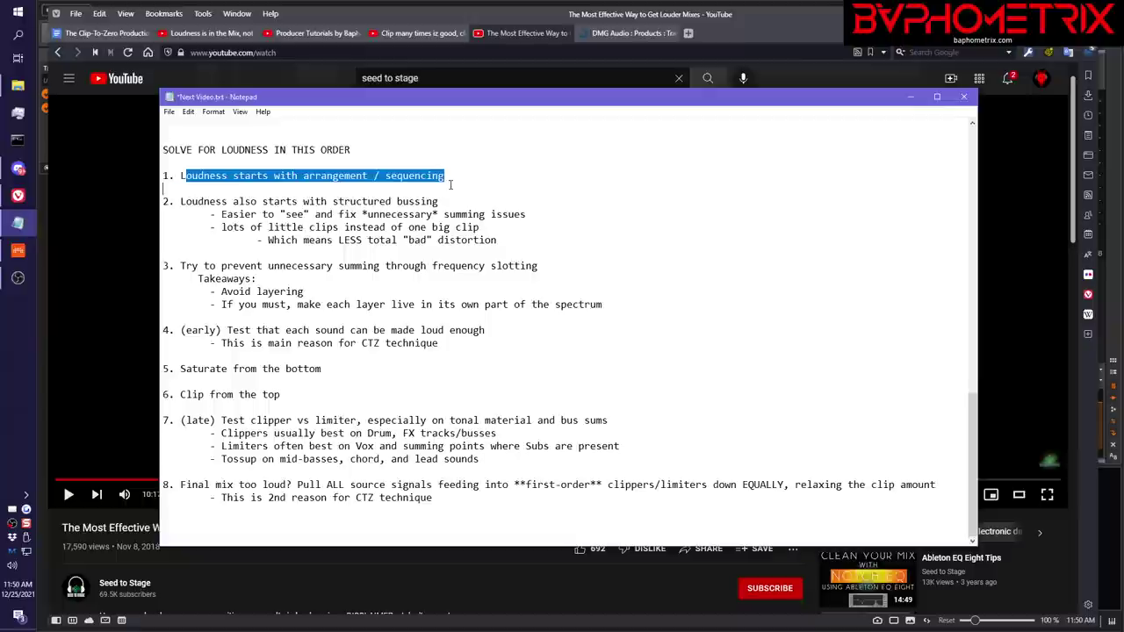
left_click_drag(182, 176, 446, 177)
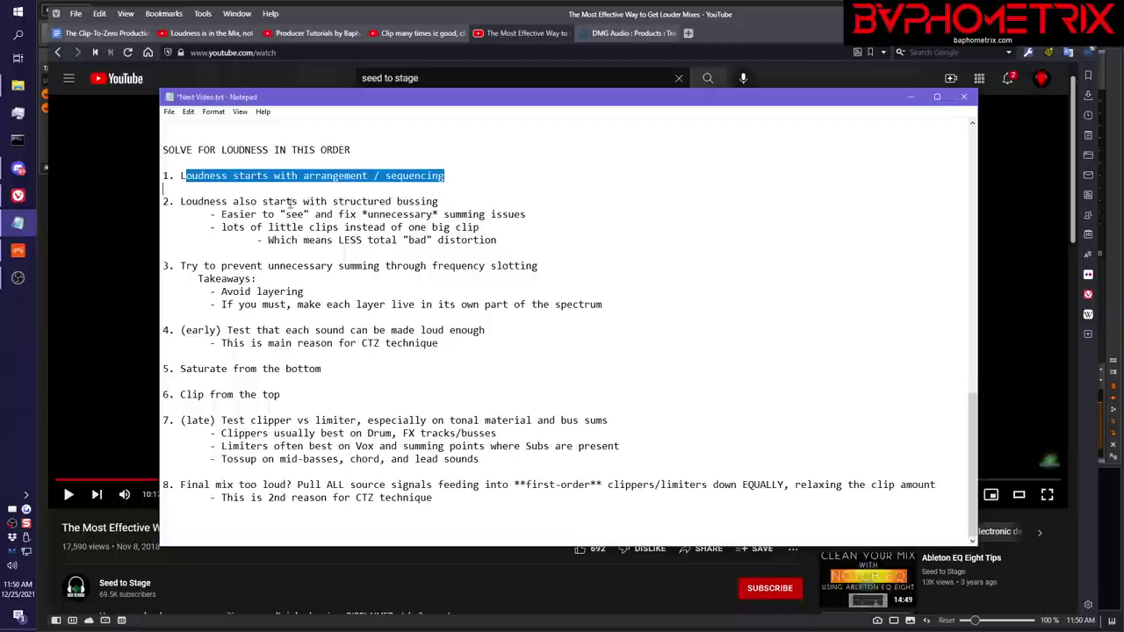
left_click(465, 178)
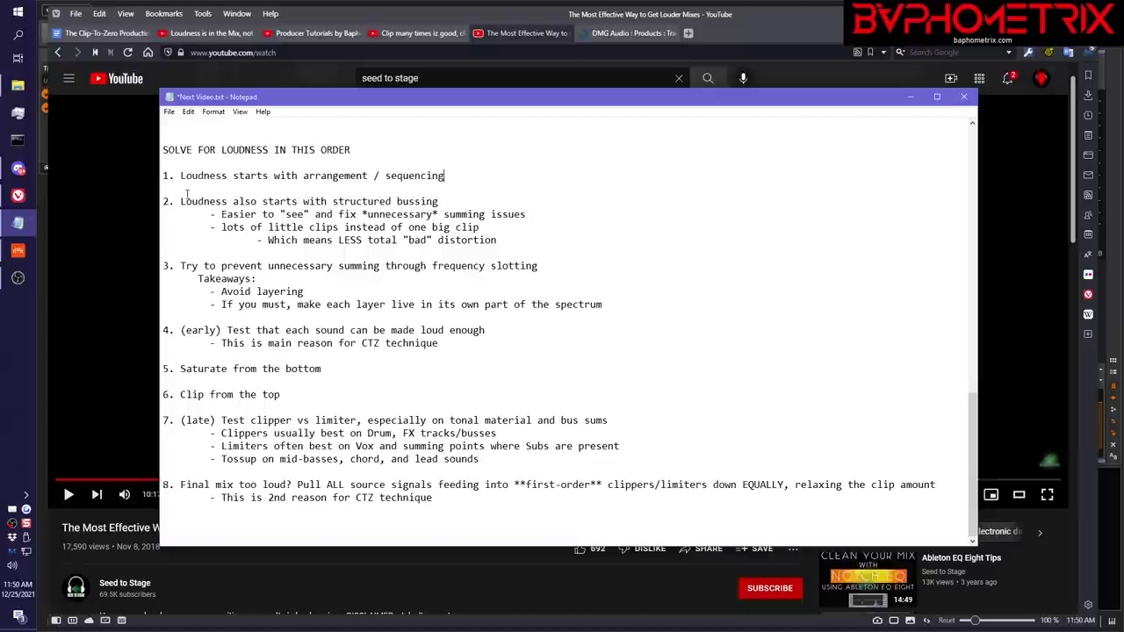
left_click_drag(180, 201, 426, 202)
left_click(434, 213)
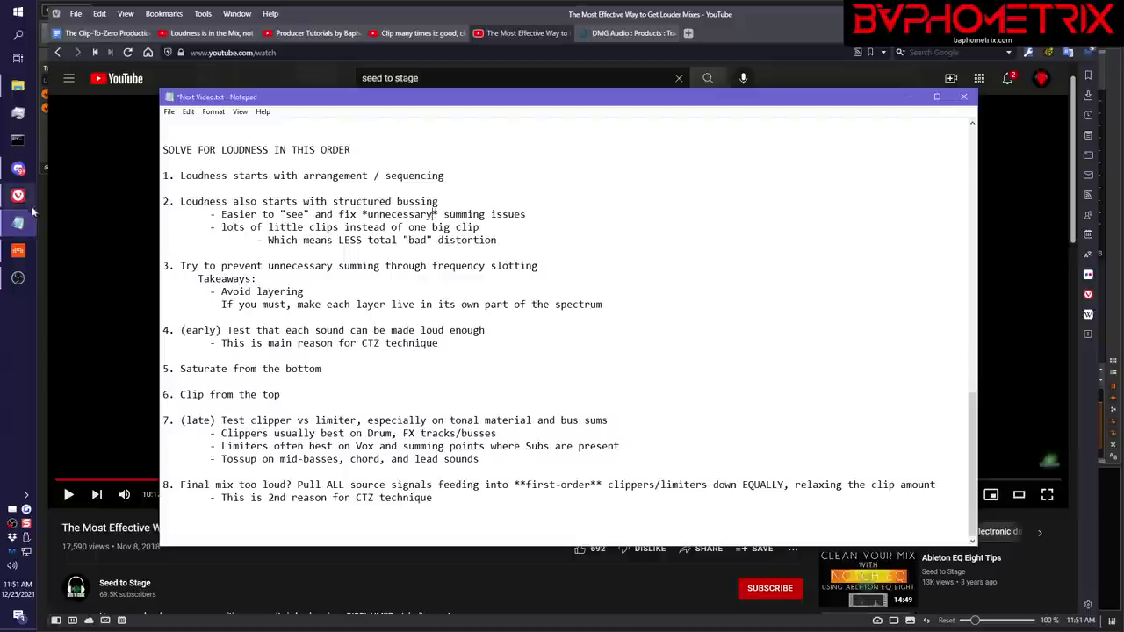
Switch to Bitwig Studio, collapse the DRUMS and TONAL groups, then reopen DRUMS with its KICKS and SNARES groups collapsed
left_click(17, 250)
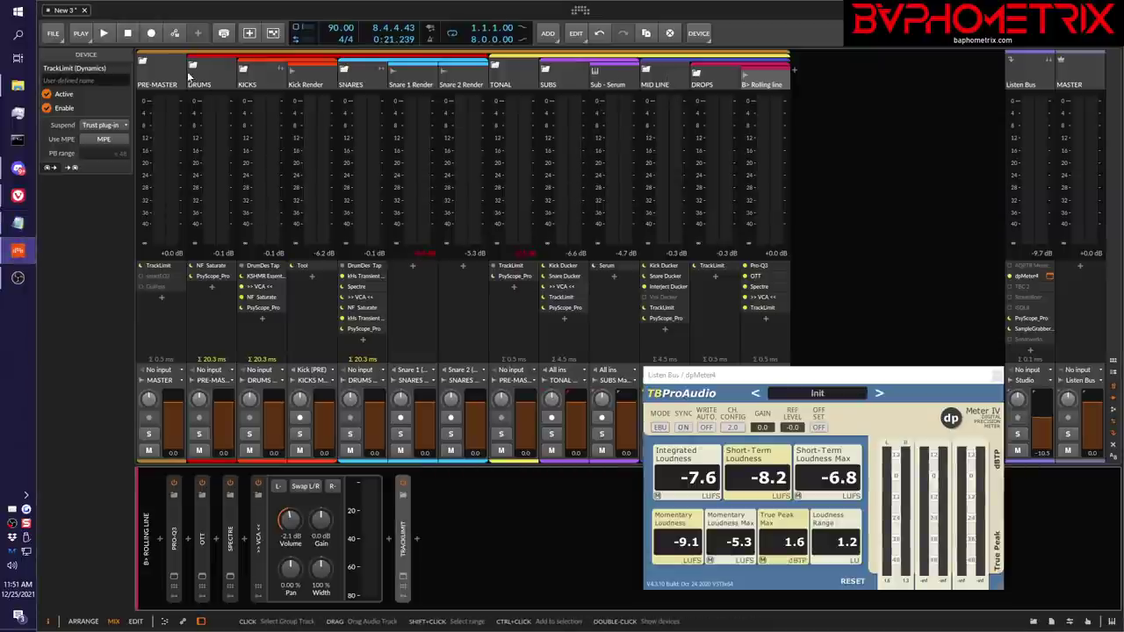
left_click(193, 67)
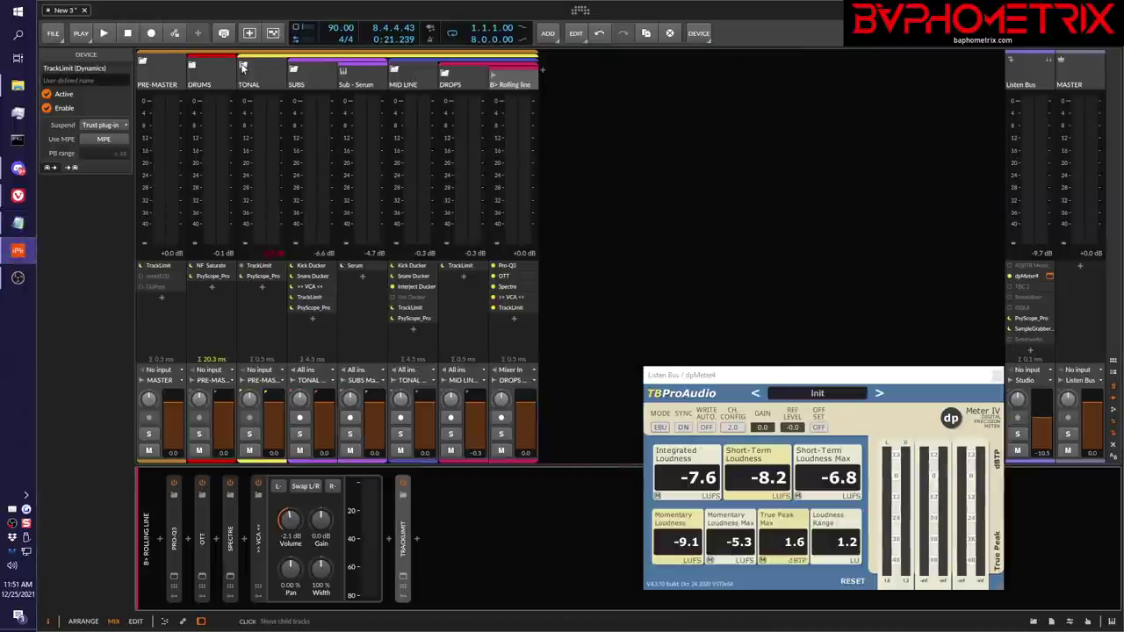
left_click(243, 67)
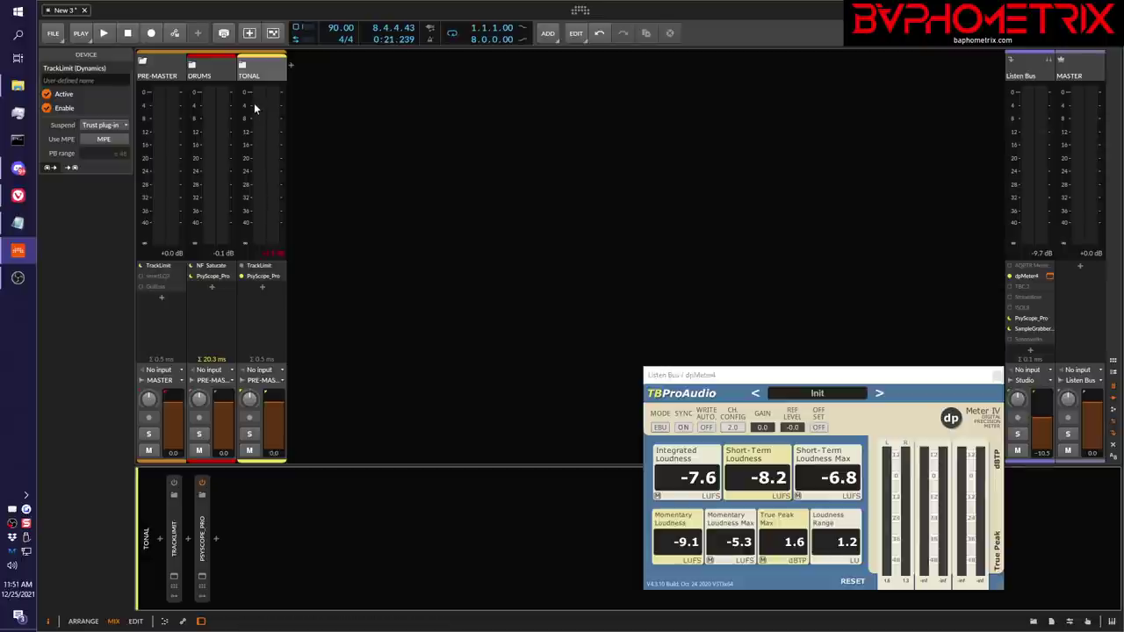
left_click(216, 69)
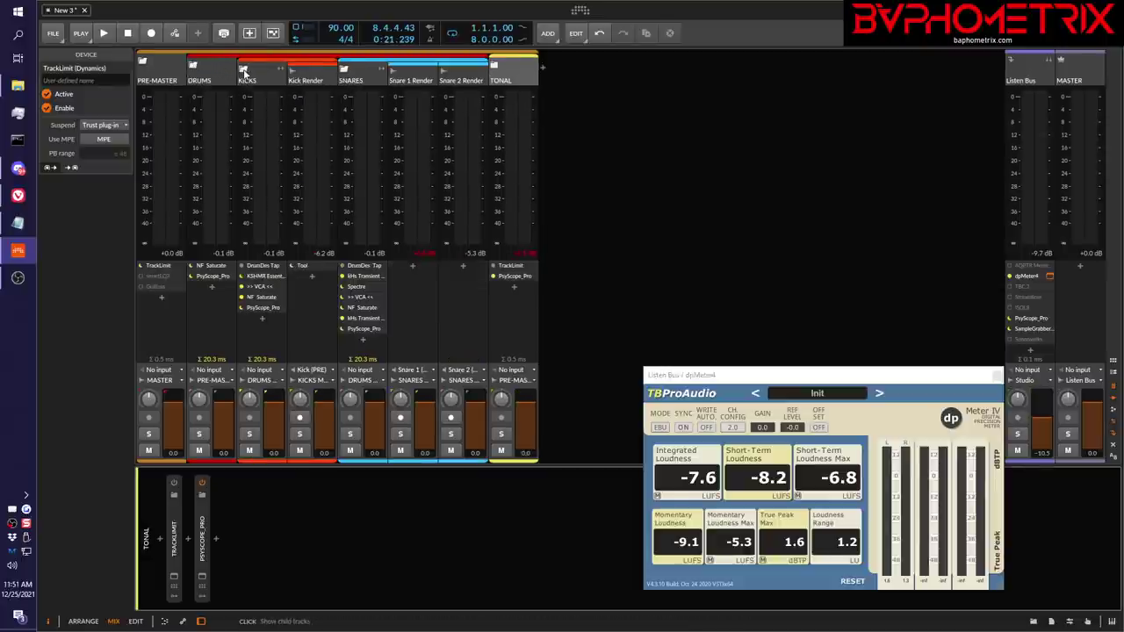
left_click(243, 70)
left_click(293, 70)
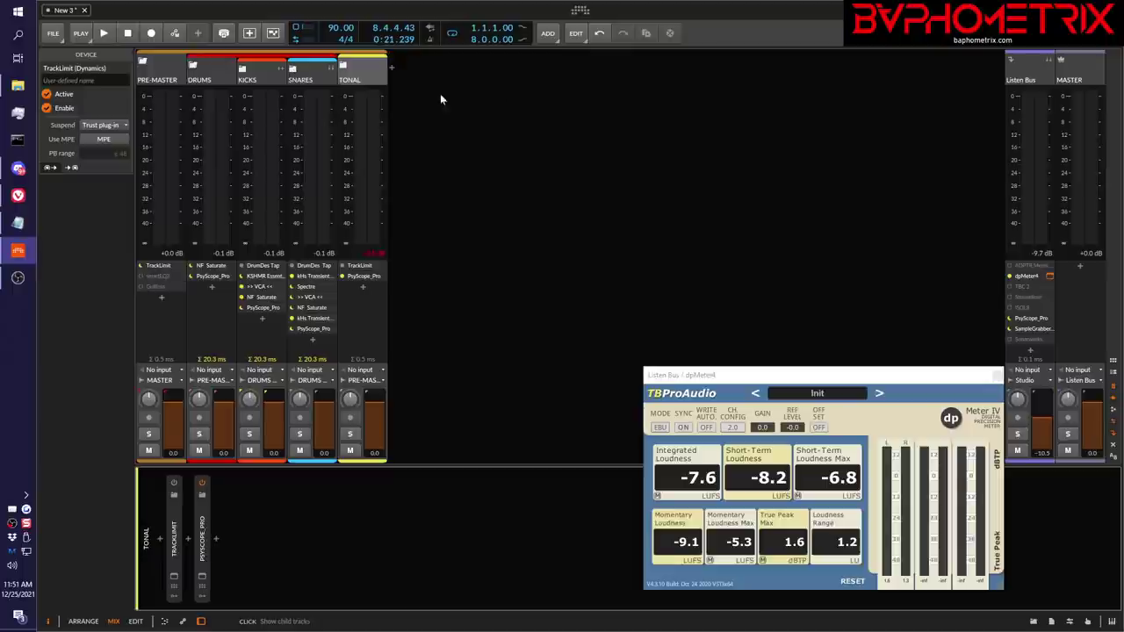
Move the dpMeter4 window slightly aside, show the deactivated tracks, and look inside the TOPS and SNARES groups, collapsing each again
left_click_drag(957, 378, 930, 380)
left_click(1115, 433)
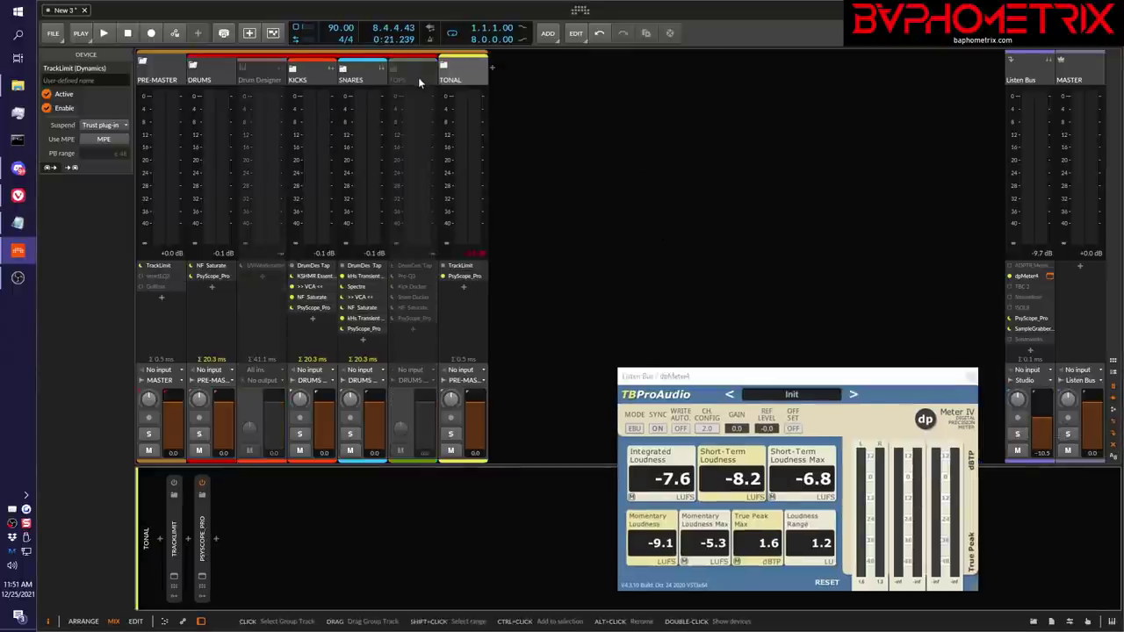
left_click(392, 68)
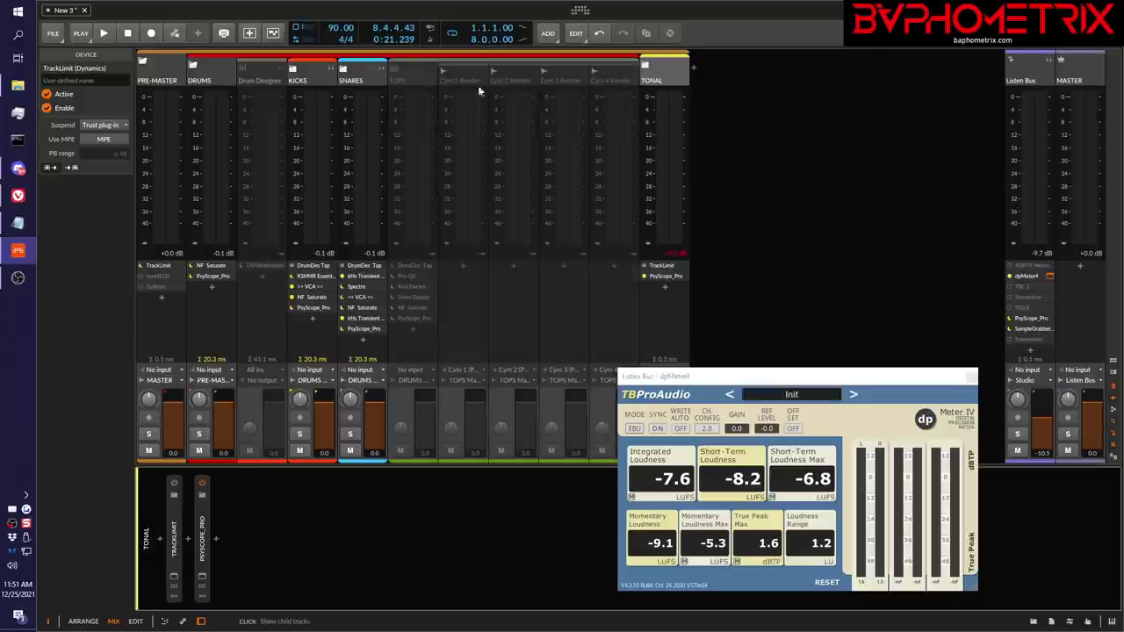
left_click(397, 74)
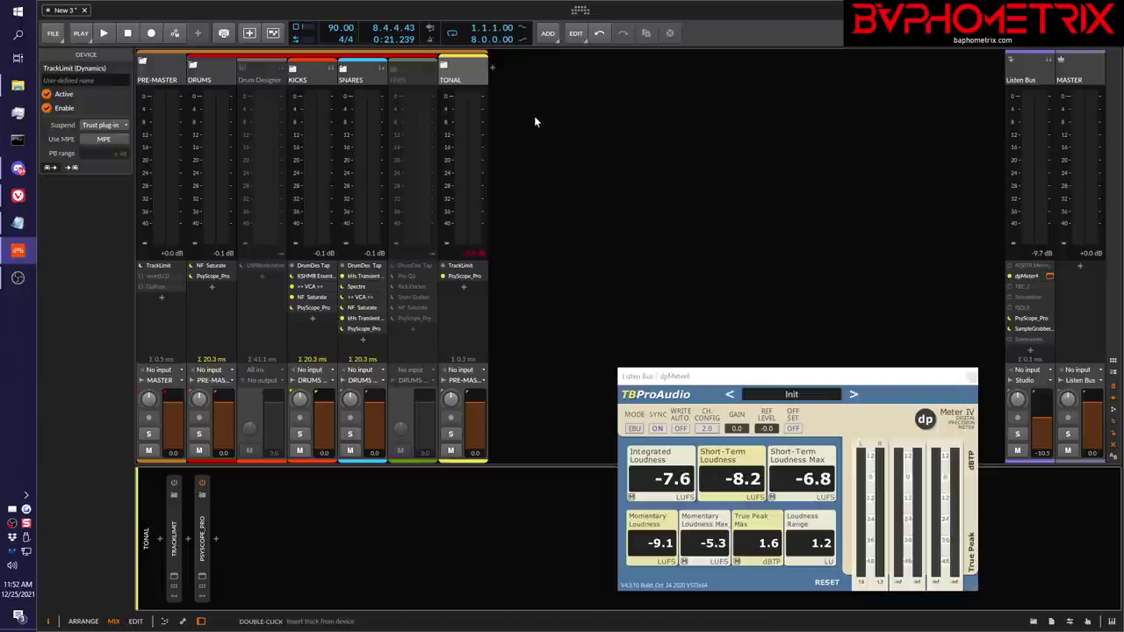
left_click(343, 69)
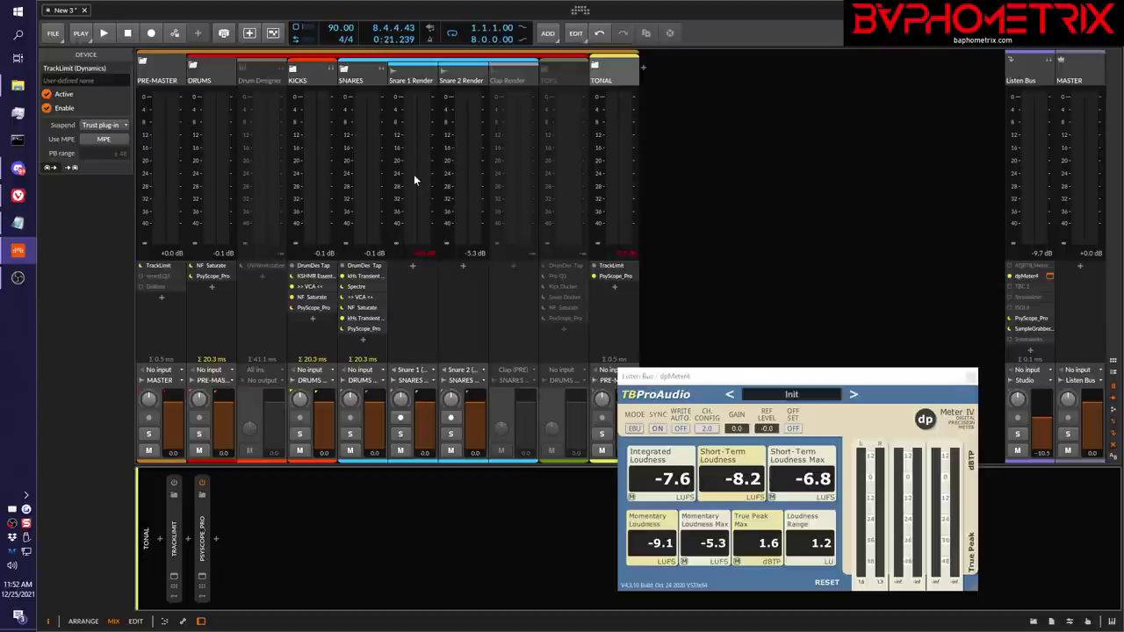
left_click(344, 73)
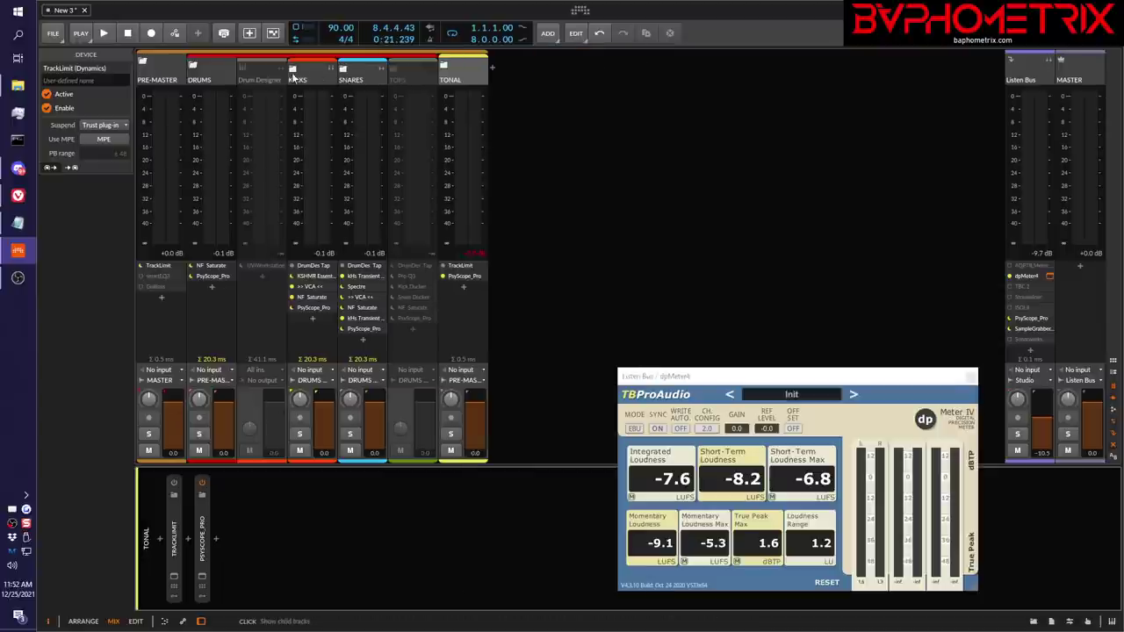
Collapse the DRUMS group and open TONAL, with its SUBS group collapsed and its DROPS group collapsed and reopened
left_click(195, 68)
left_click(243, 67)
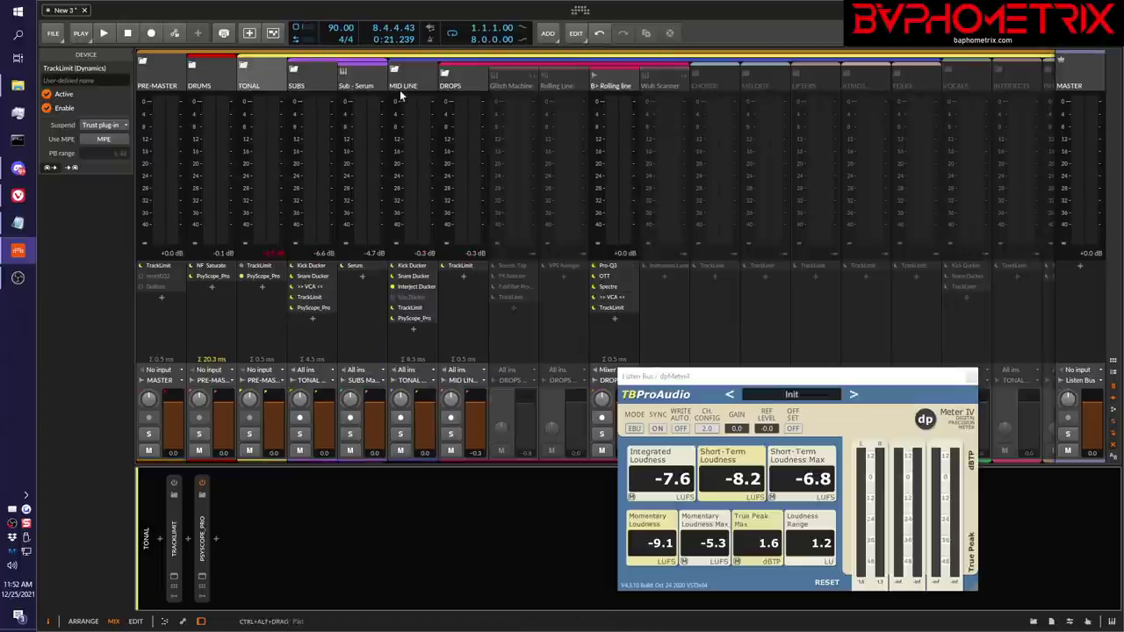
left_click(304, 71)
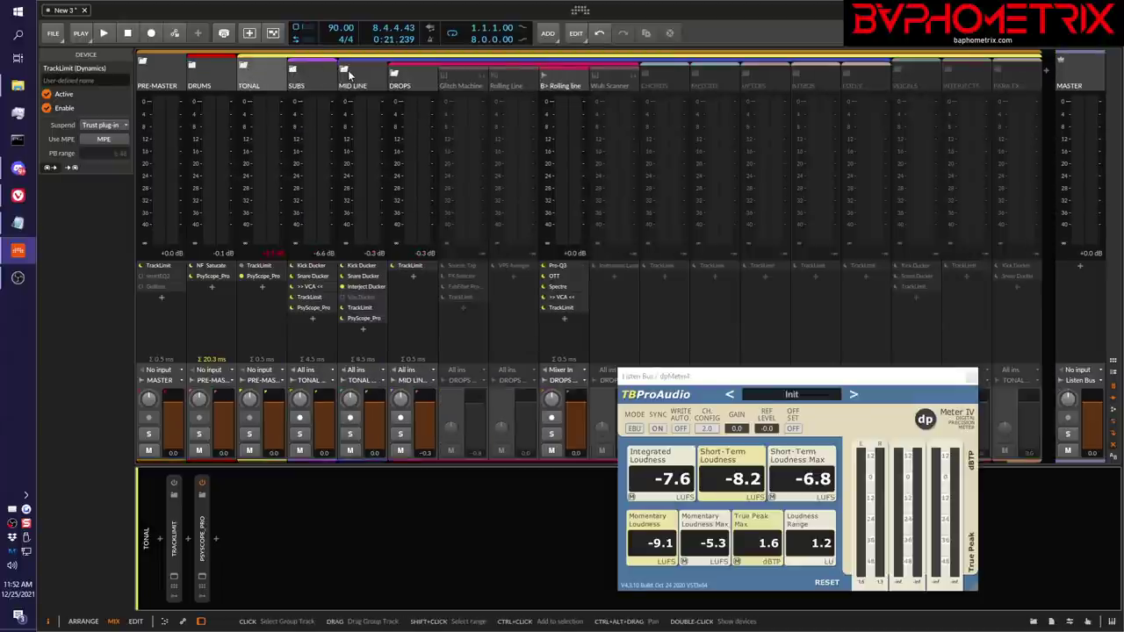
left_click(395, 74)
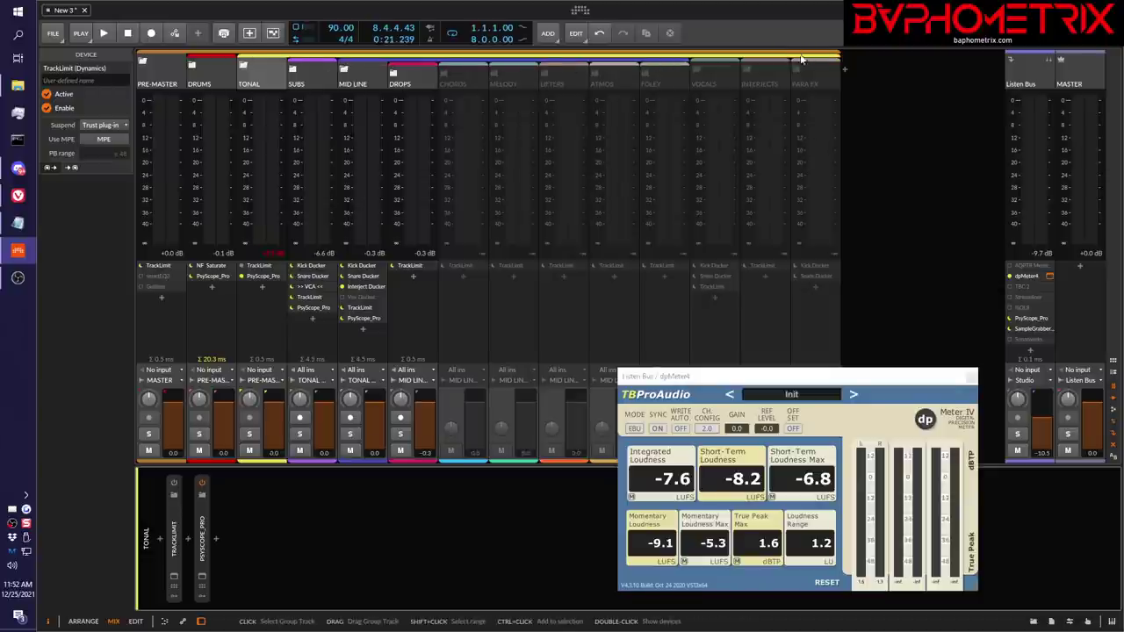
left_click(395, 74)
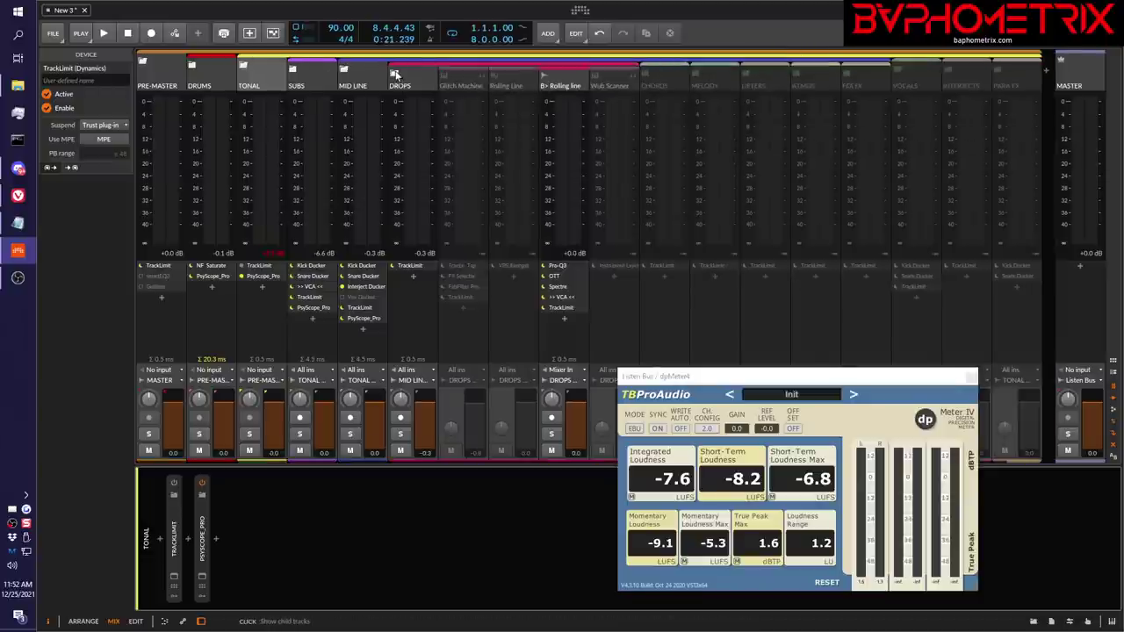
Collapse and reopen the MID LINE group to compare its subgroups with VOCALS, INTERJECTS and PARA FX, and expand DROPS inside it
left_click(345, 73)
left_click(345, 73)
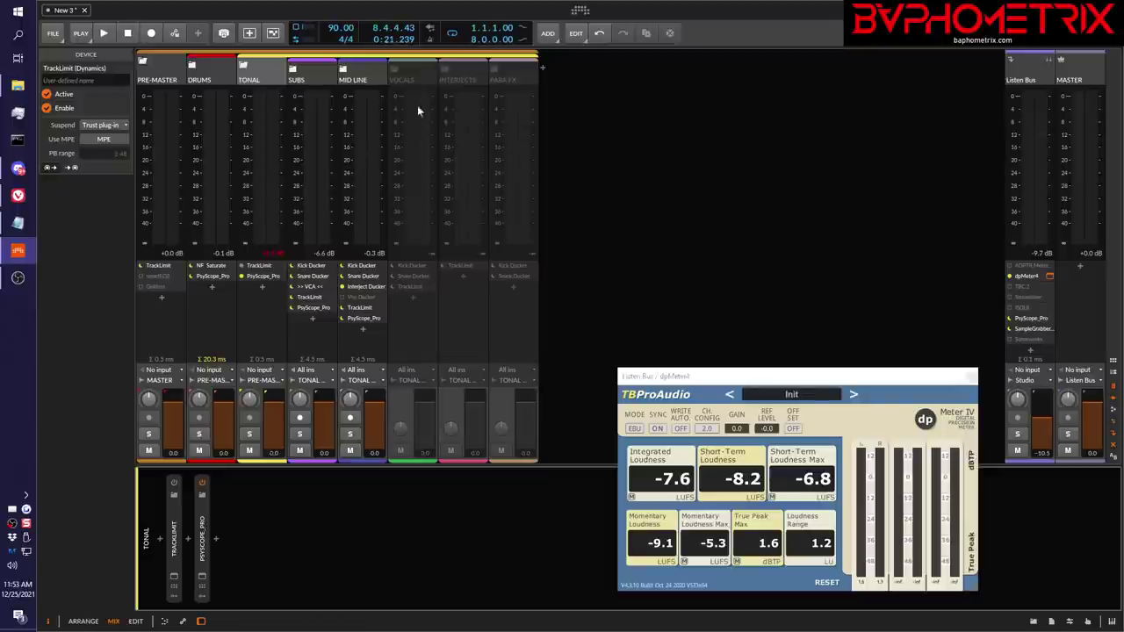
left_click(344, 70)
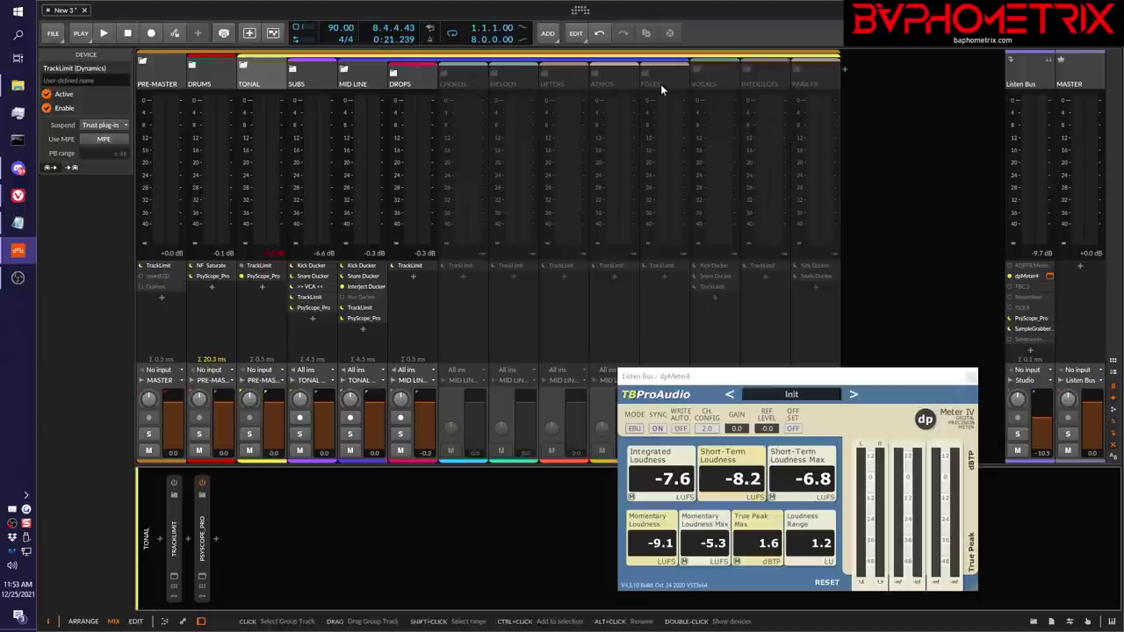
left_click(346, 70)
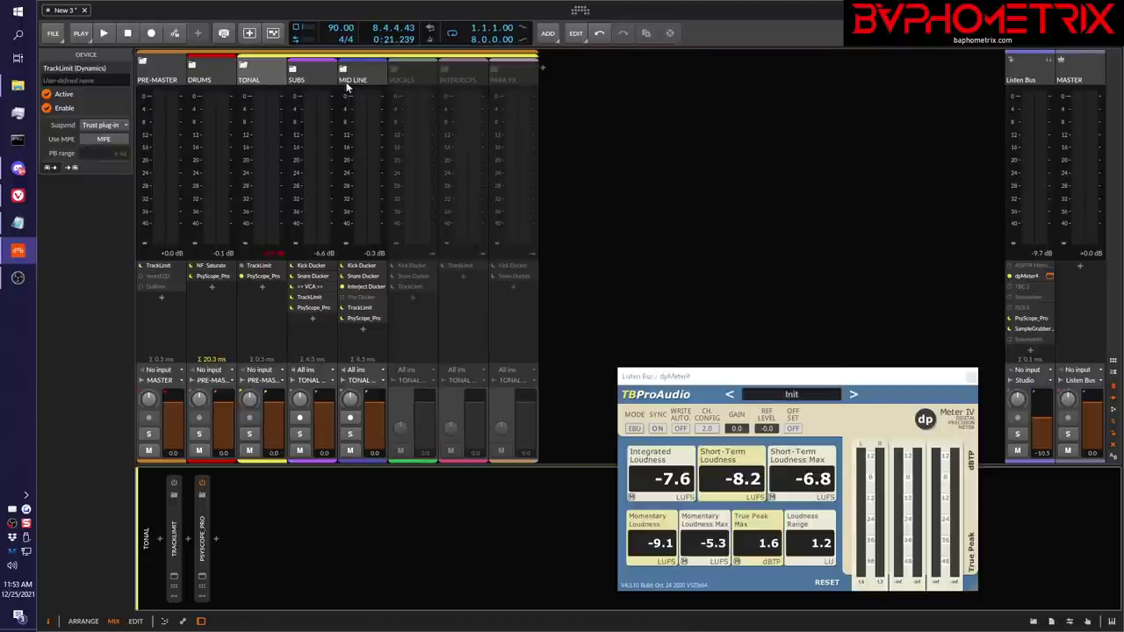
left_click(343, 70)
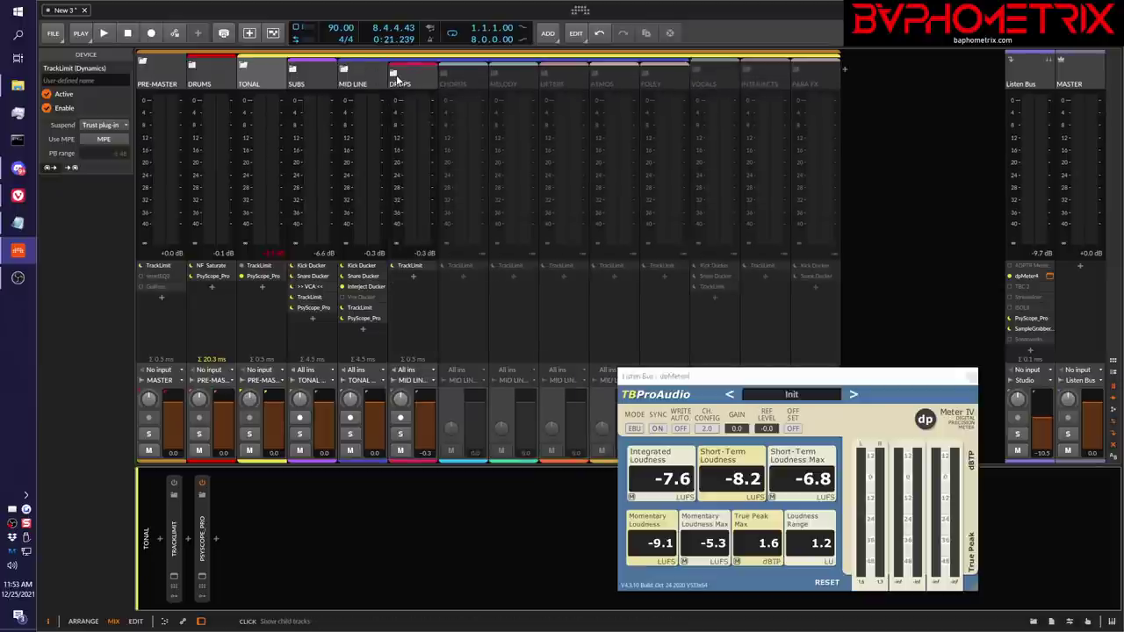
left_click(393, 74)
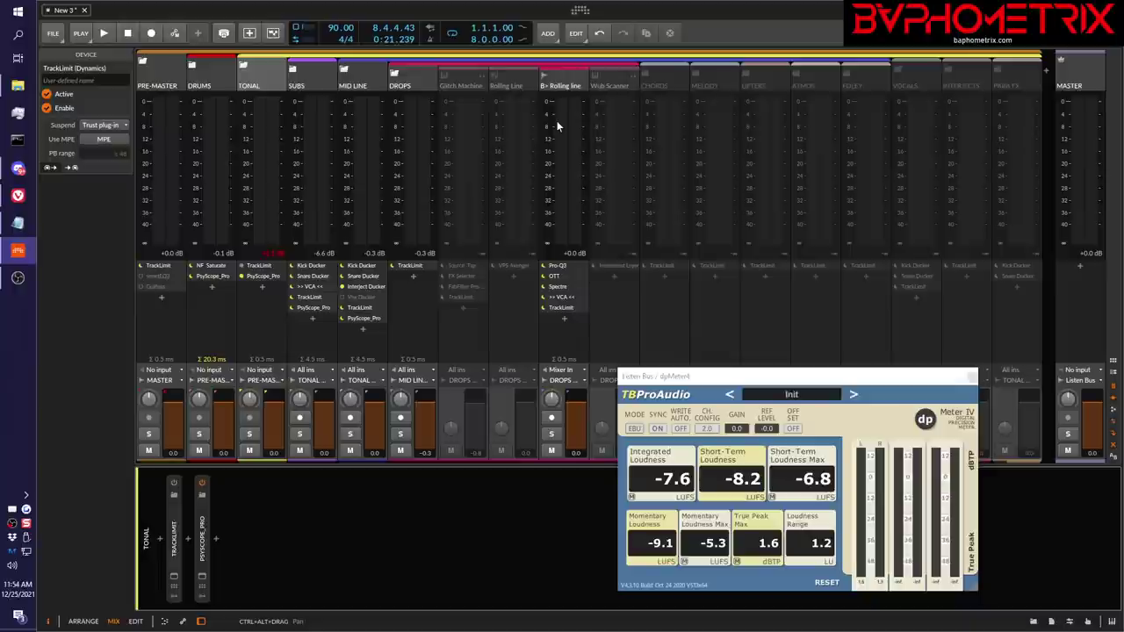
Open PsyScope_Pro from the MID LINE bus, reposition its window, and display the DRUMS waveform followed by the TONAL waveform
left_click(369, 317)
left_click_drag(579, 233, 762, 251)
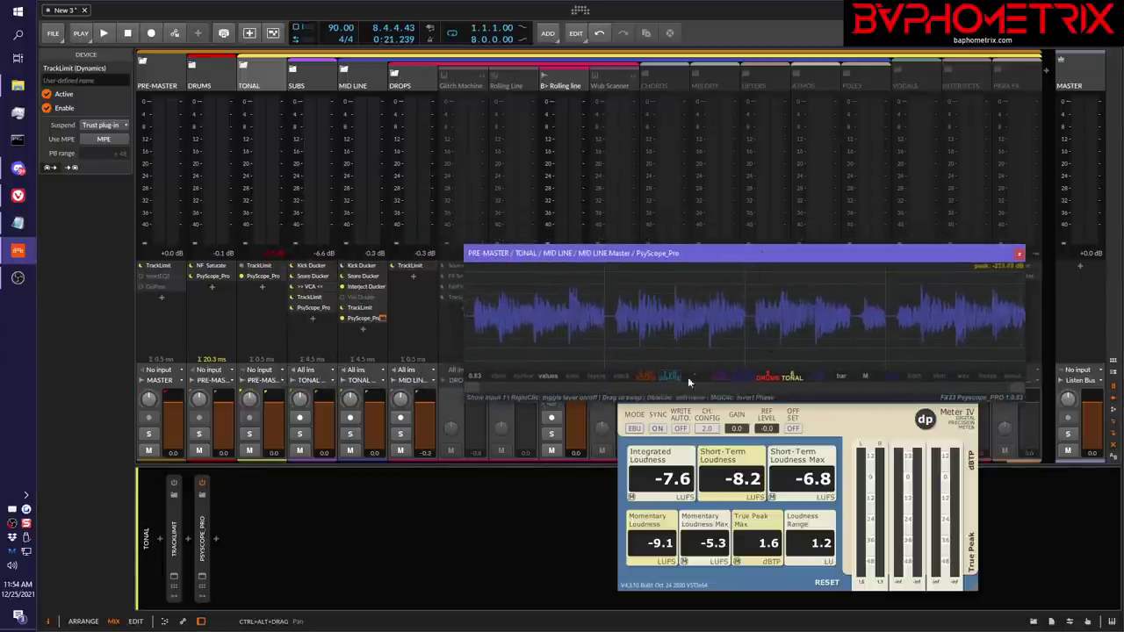
left_click(767, 380)
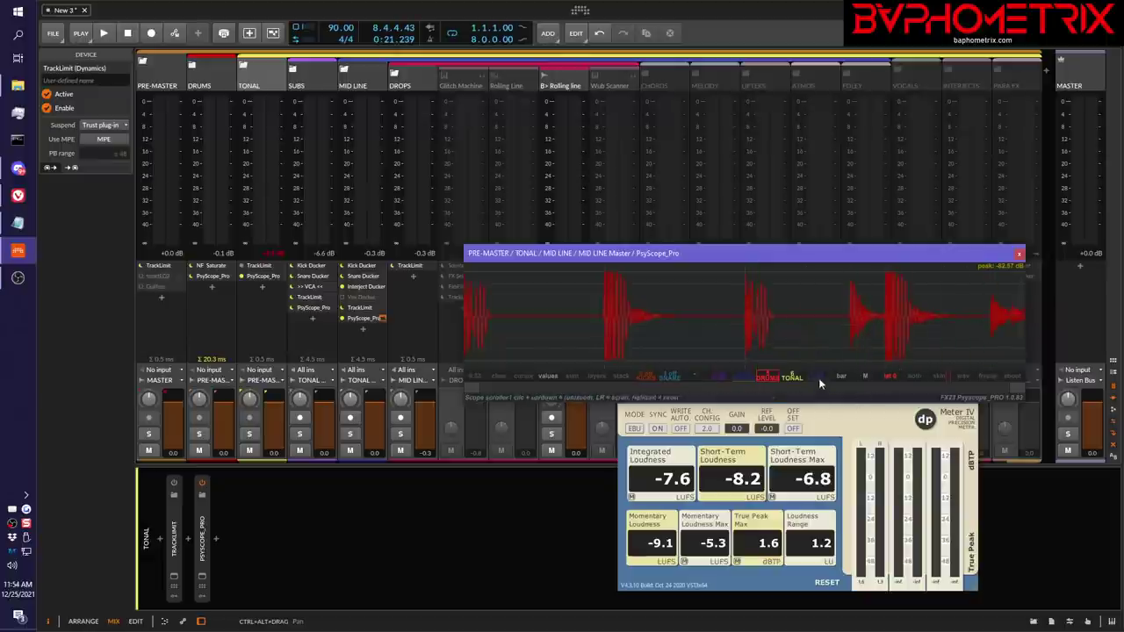
left_click(791, 378)
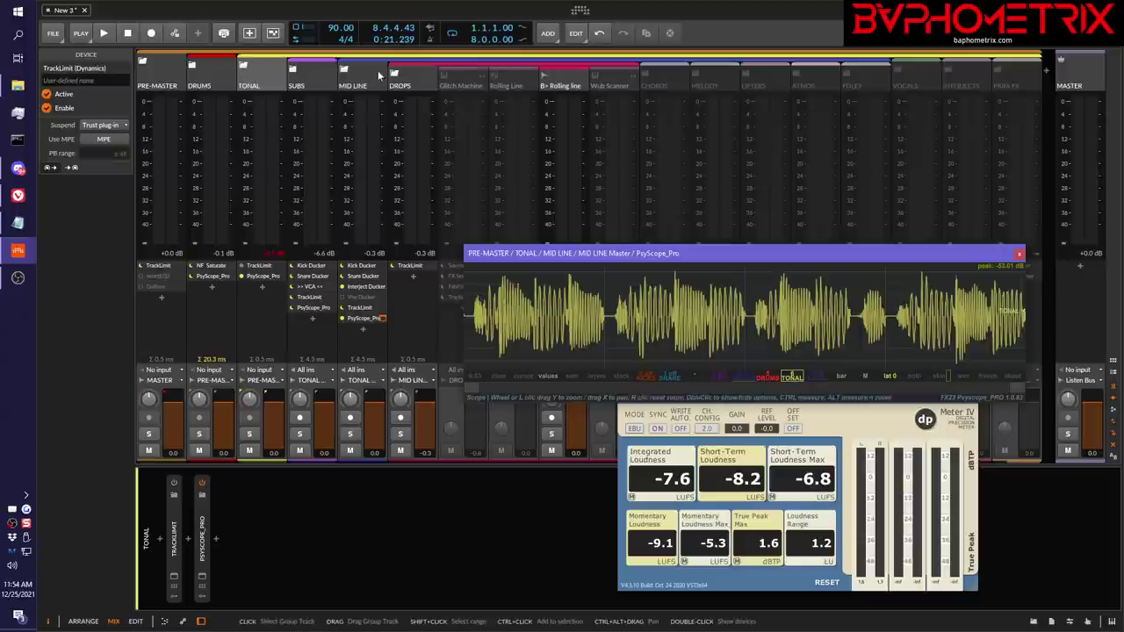
Collapse the DROPS group and hide the deactivated tracks in the mixer
left_click(395, 77)
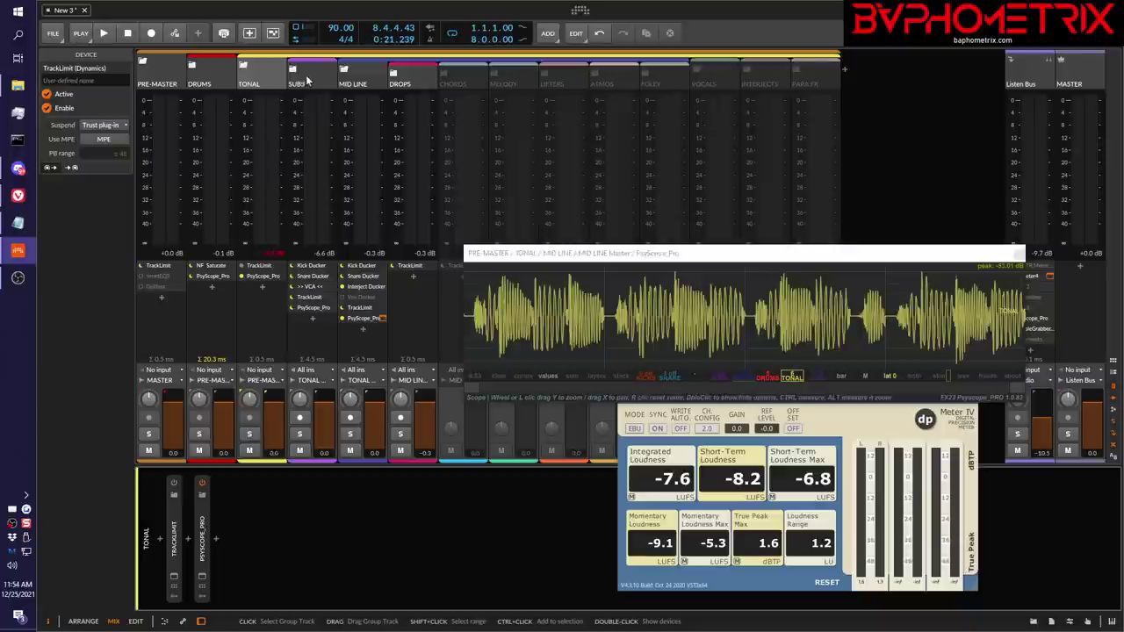
left_click(1112, 449)
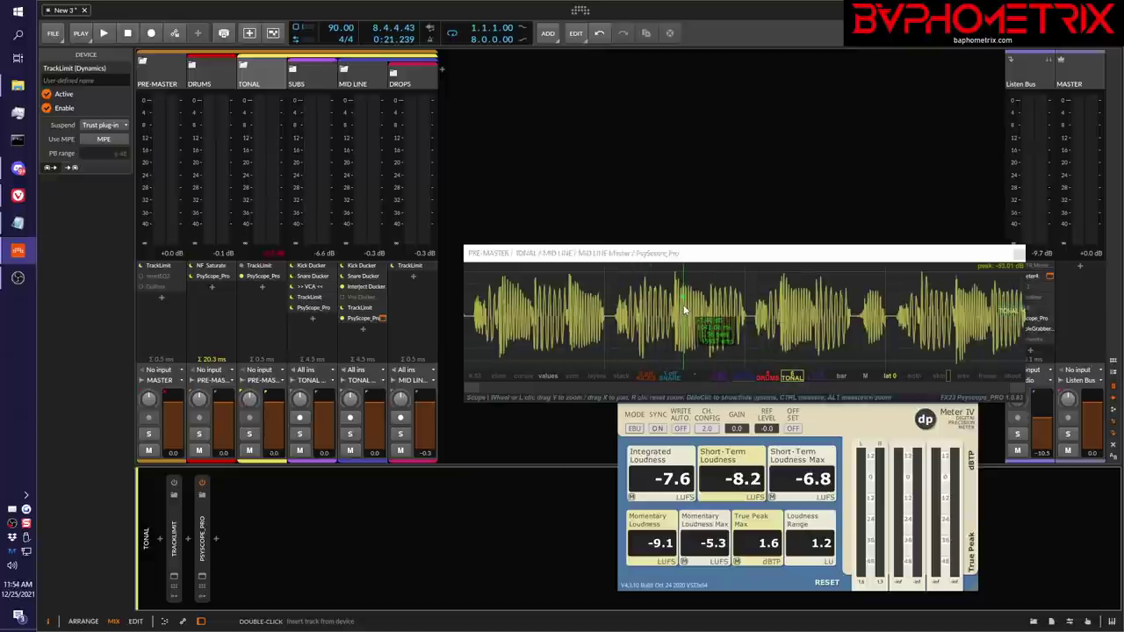
Display the MID LINE and SUBS waveforms together in PsyScope_Pro, first as layers and then as a sum
left_click(744, 377)
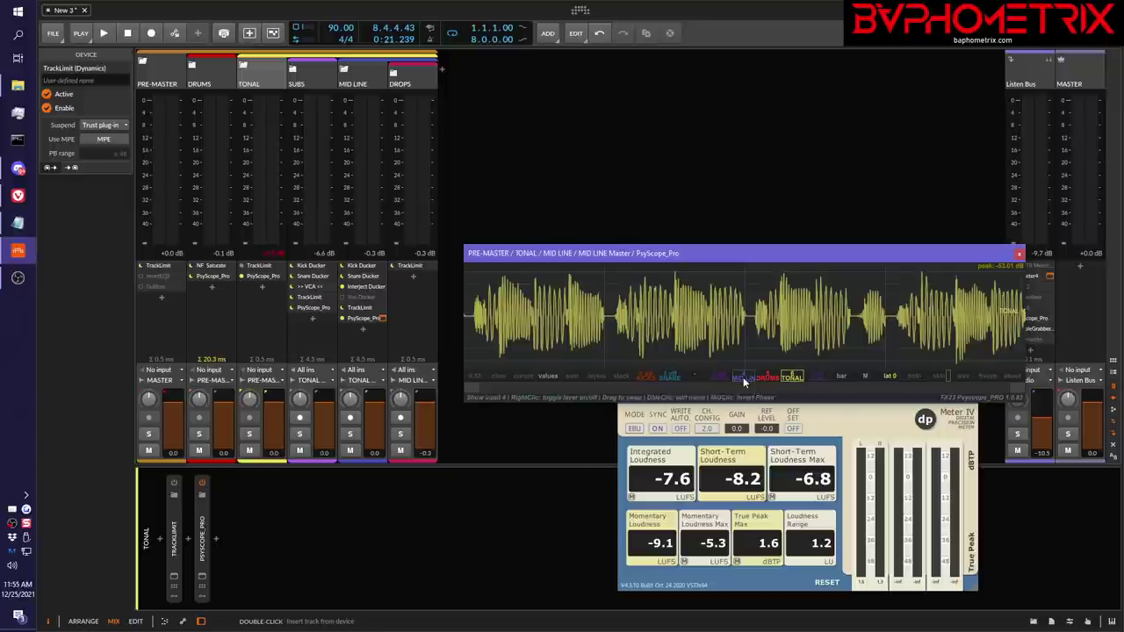
left_click(720, 378)
left_click(594, 376)
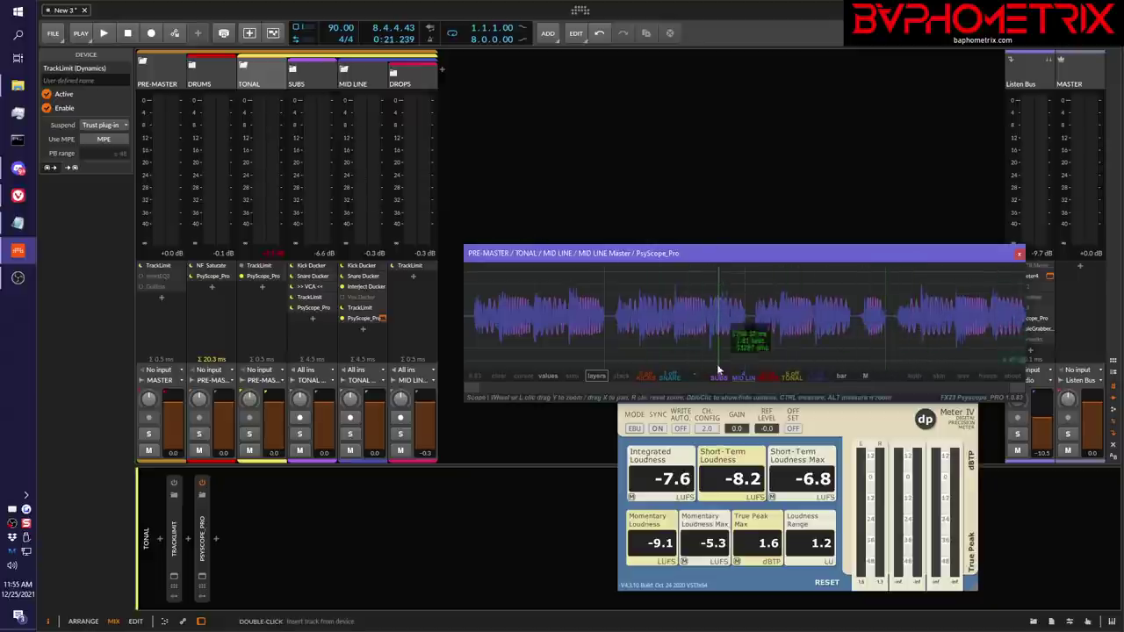
left_click(572, 376)
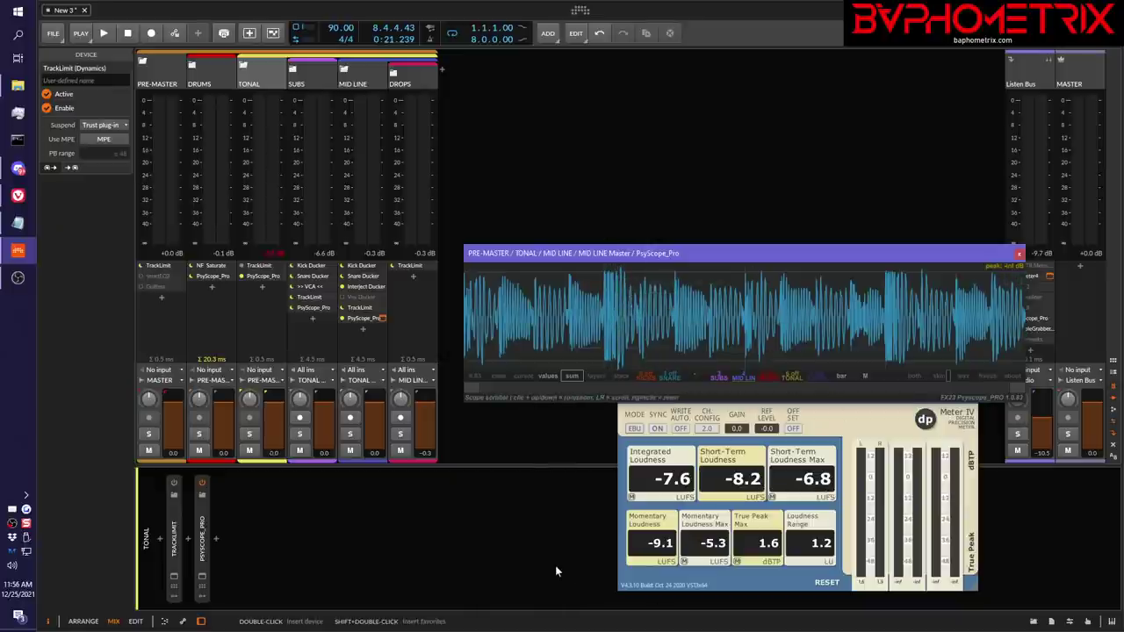
Play and stop the loop twice to check the summed waveform and dpMeter4 loudness, then return PsyScope_Pro to the layers view
key("space")
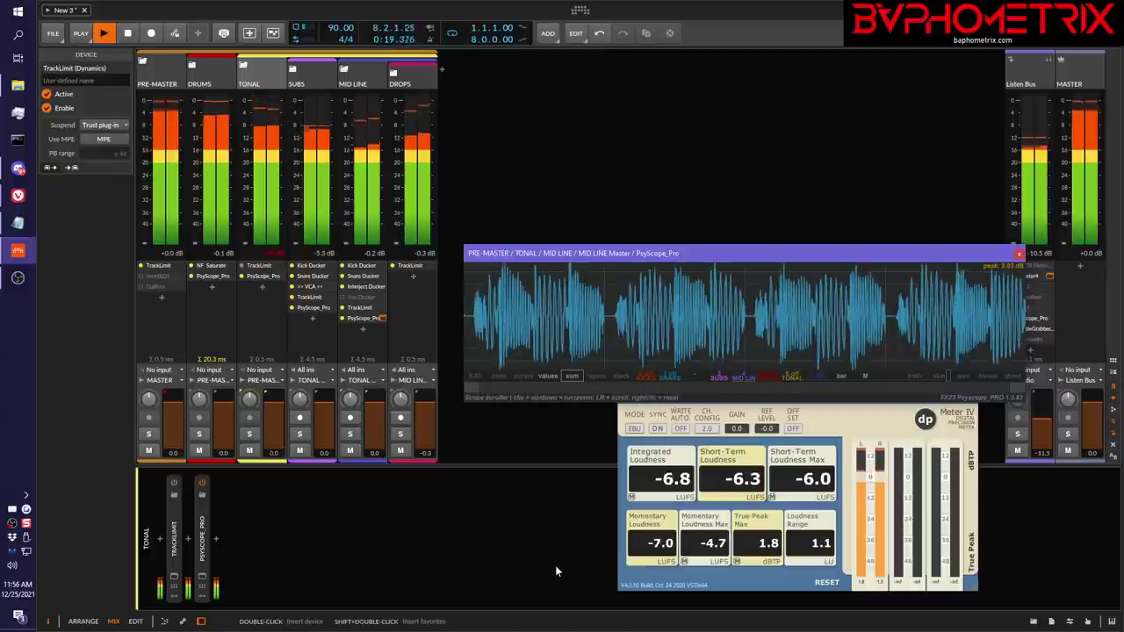
key("space")
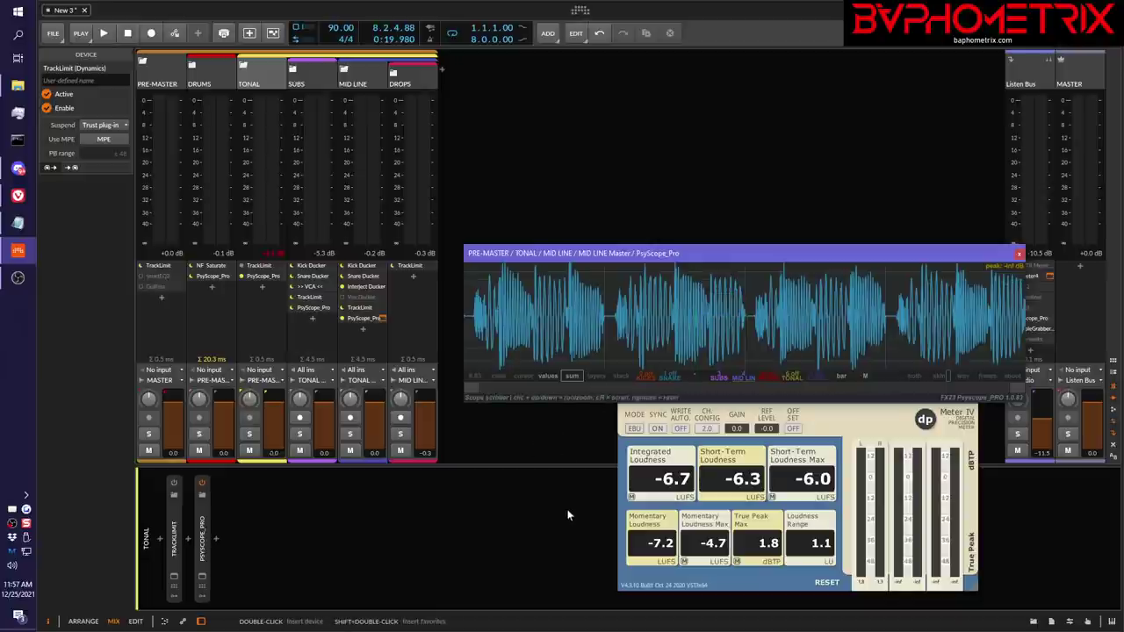
key("space")
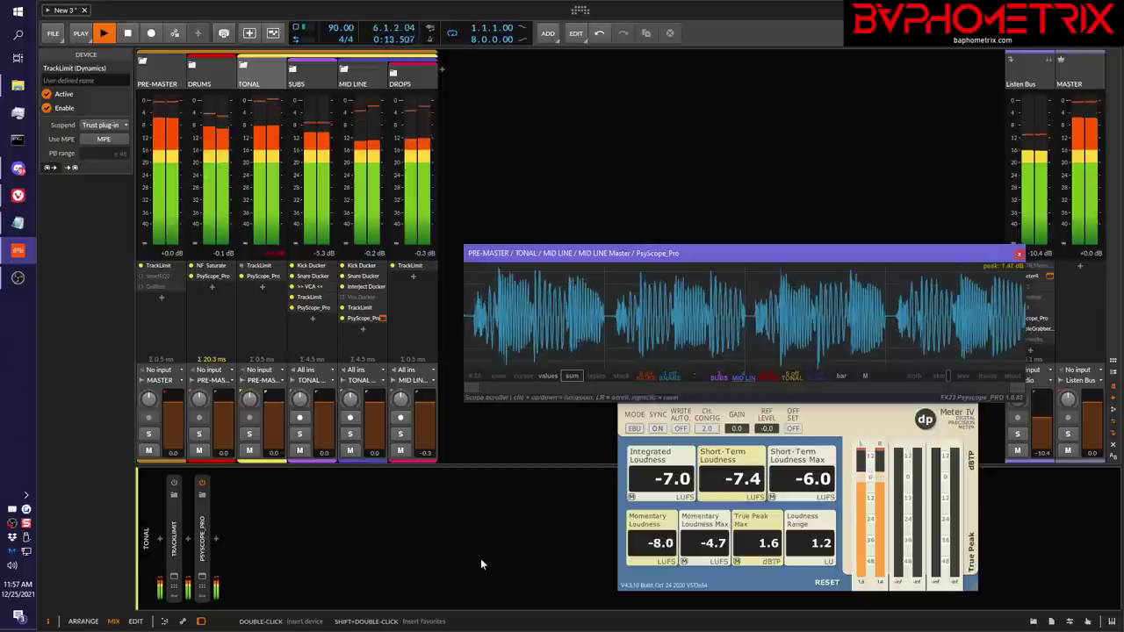
key("space")
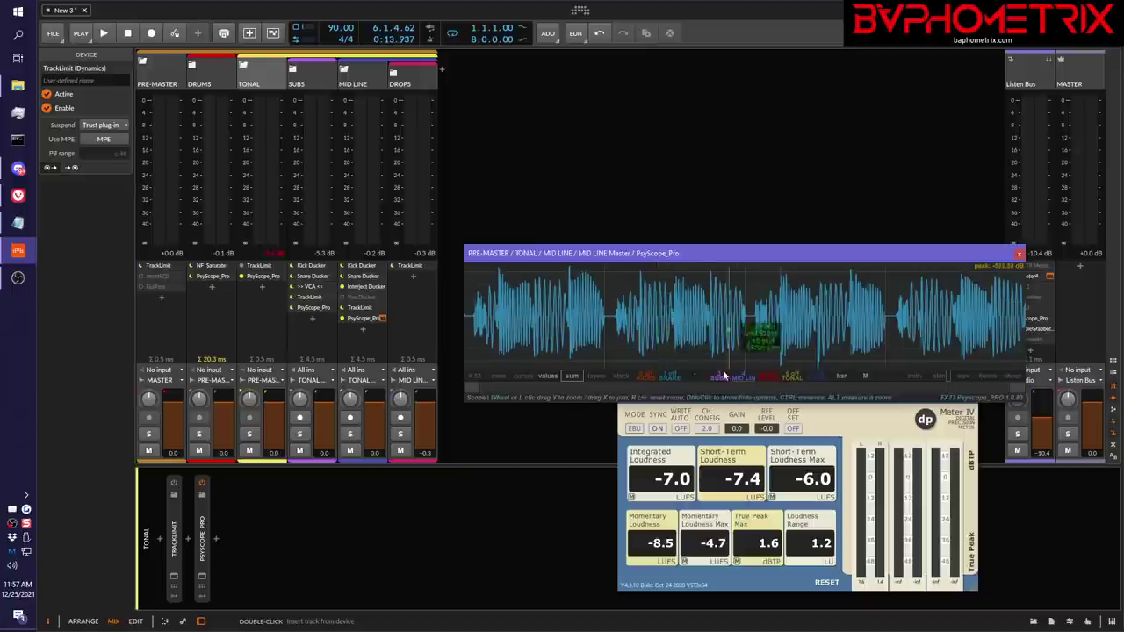
left_click(602, 377)
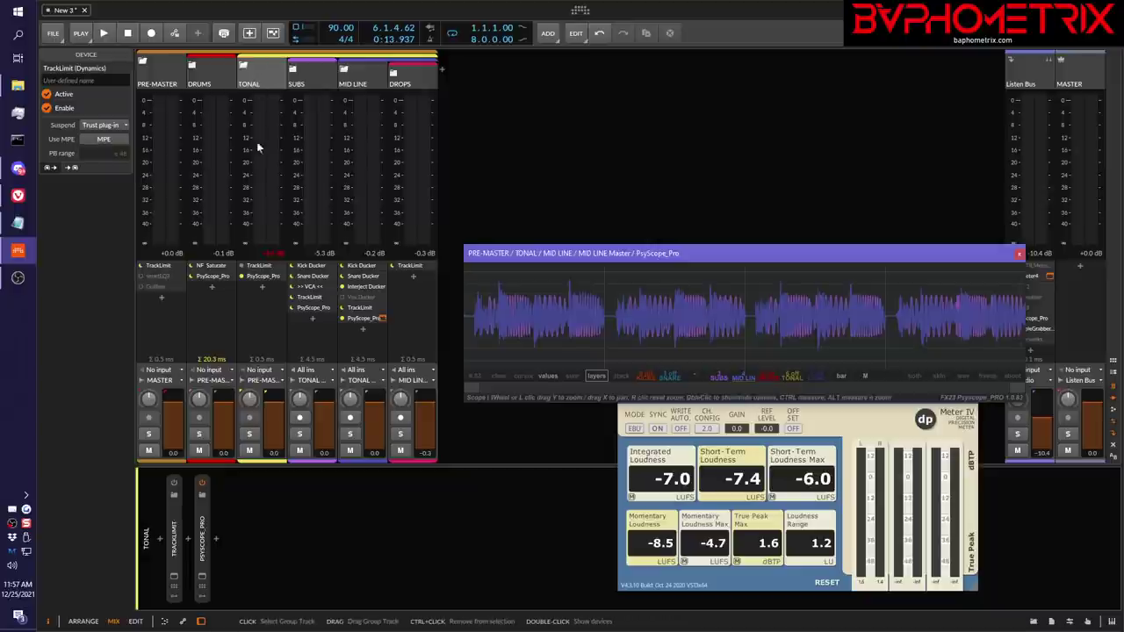
Enable TrackLimit on the TONAL group and play the loop with PsyScope_Pro showing the sum, stopping playback at the end
left_click(243, 270)
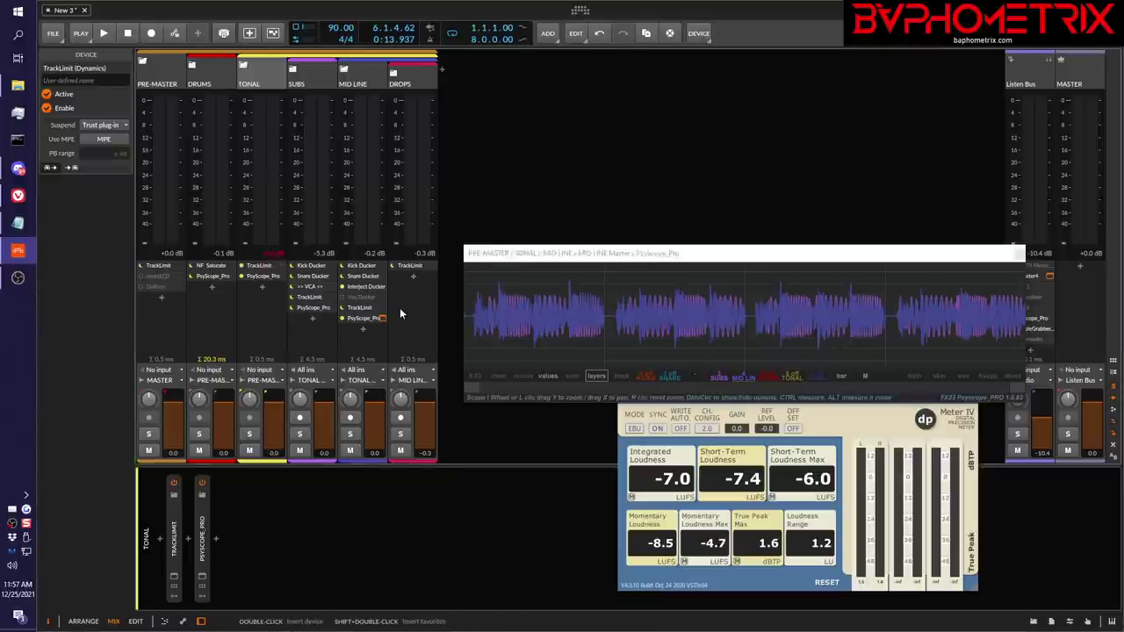
key("space")
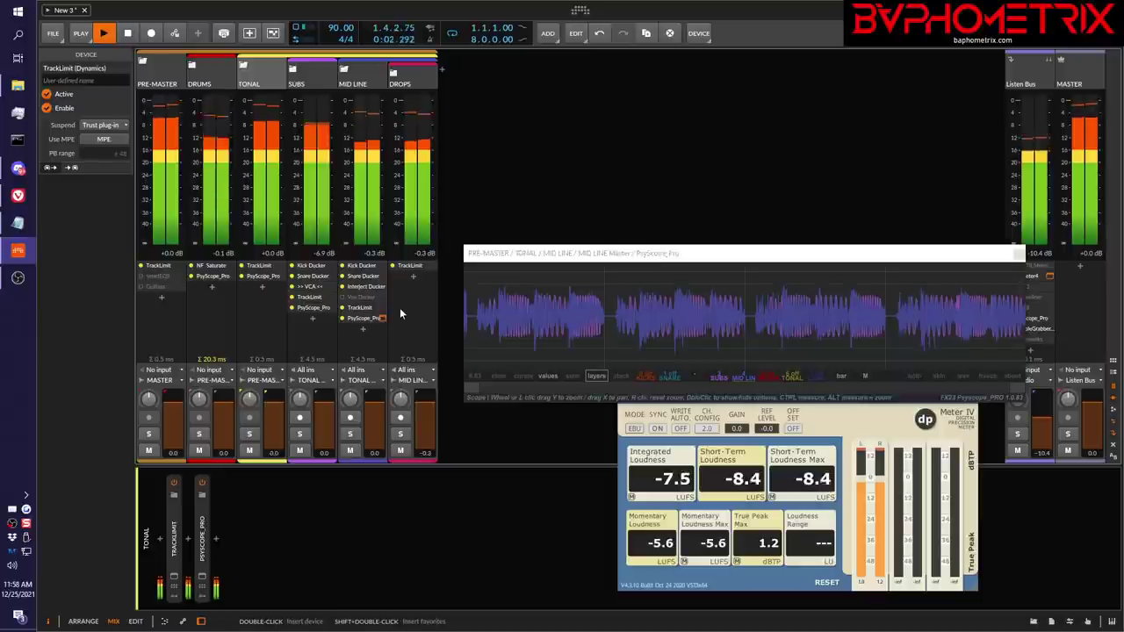
left_click(572, 376)
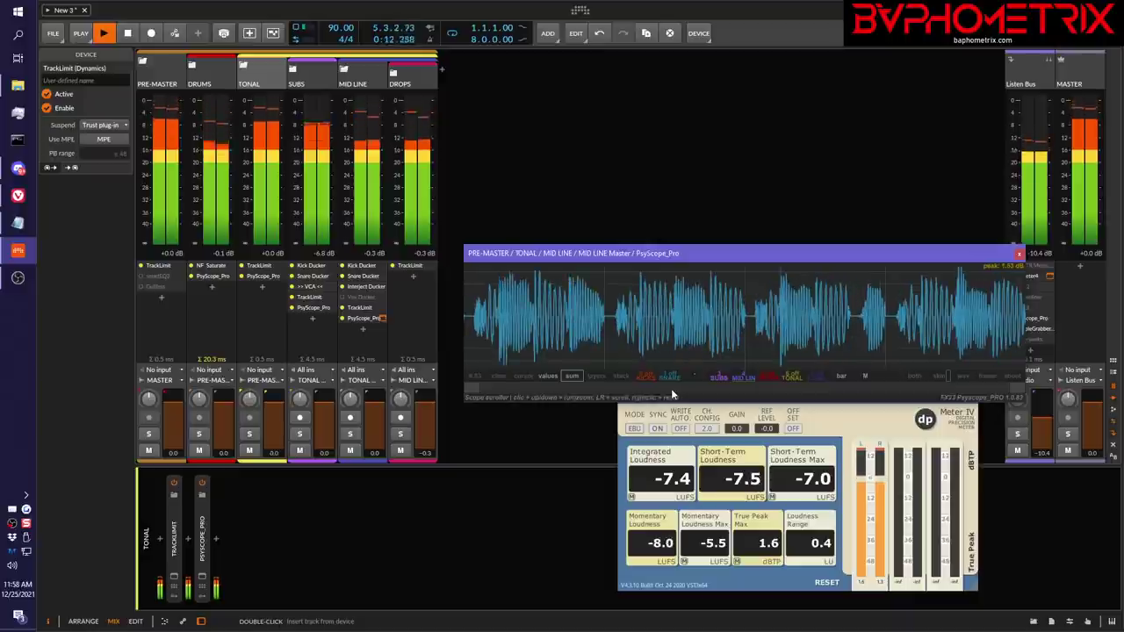
key("space")
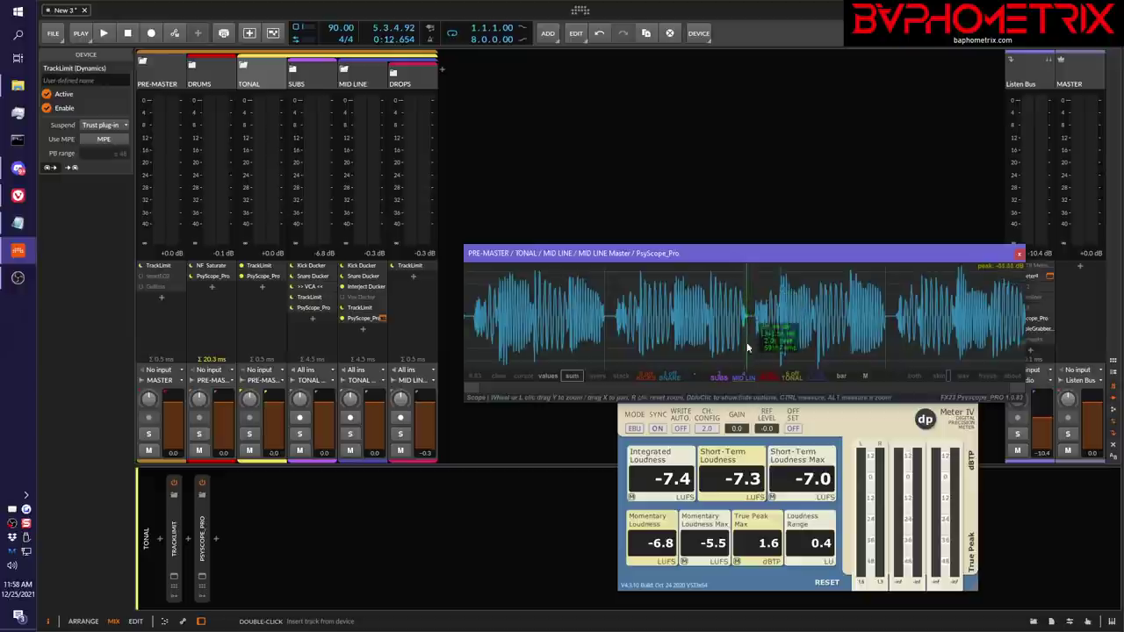
Compare the clipped TONAL bus waveform in PsyScope_Pro with the SUBS and MID LINE layers and their sum, ending on TONAL
left_click(800, 375)
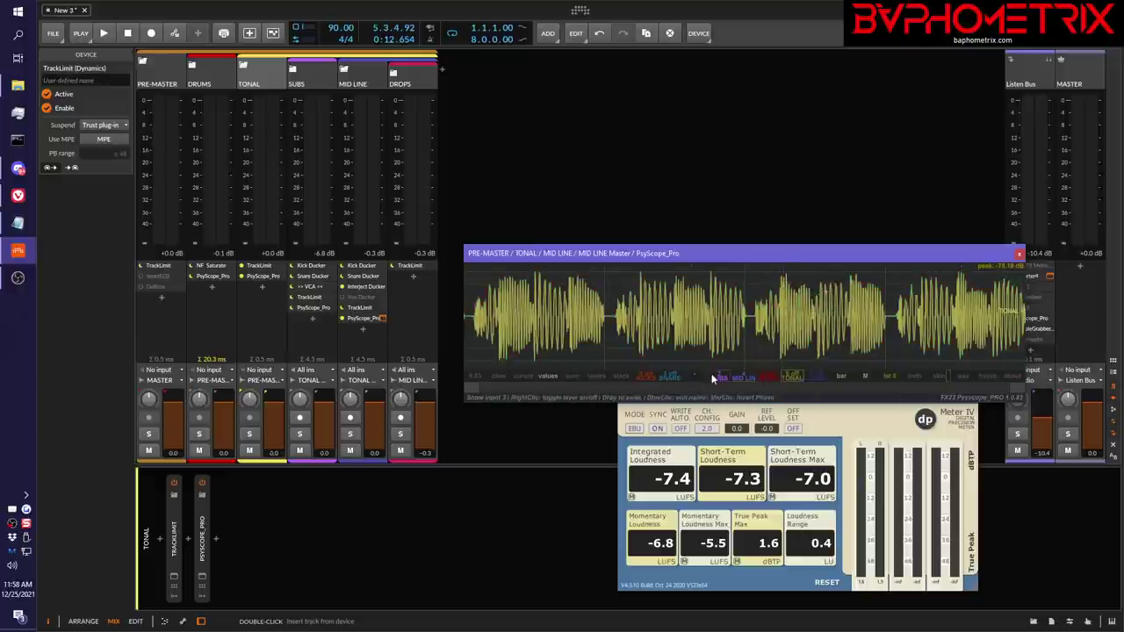
left_click(605, 377)
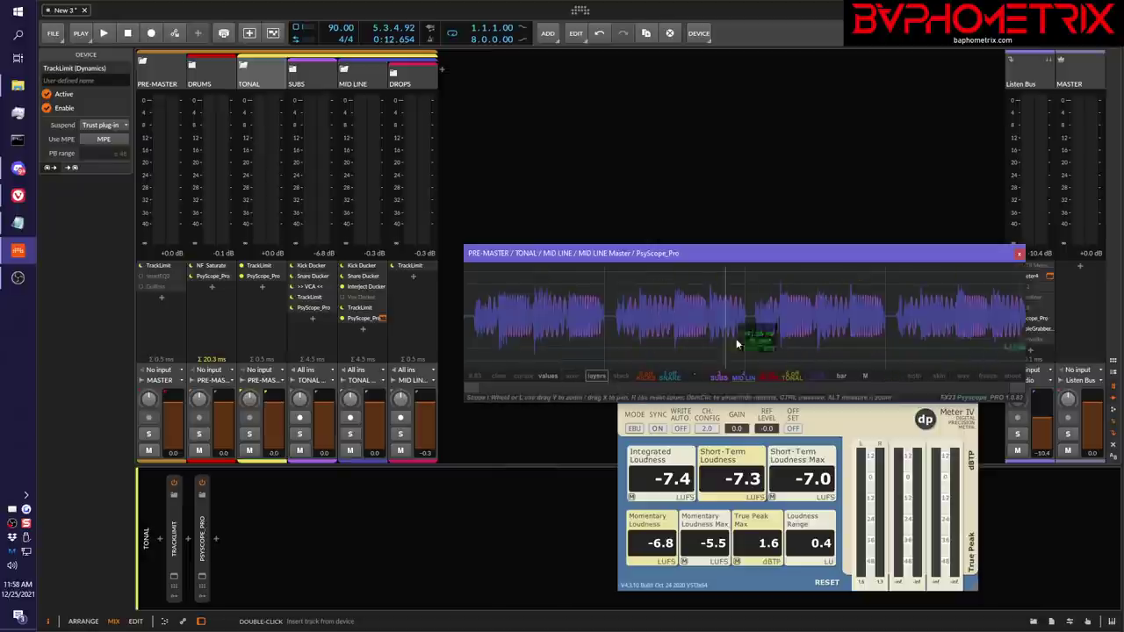
left_click(572, 376)
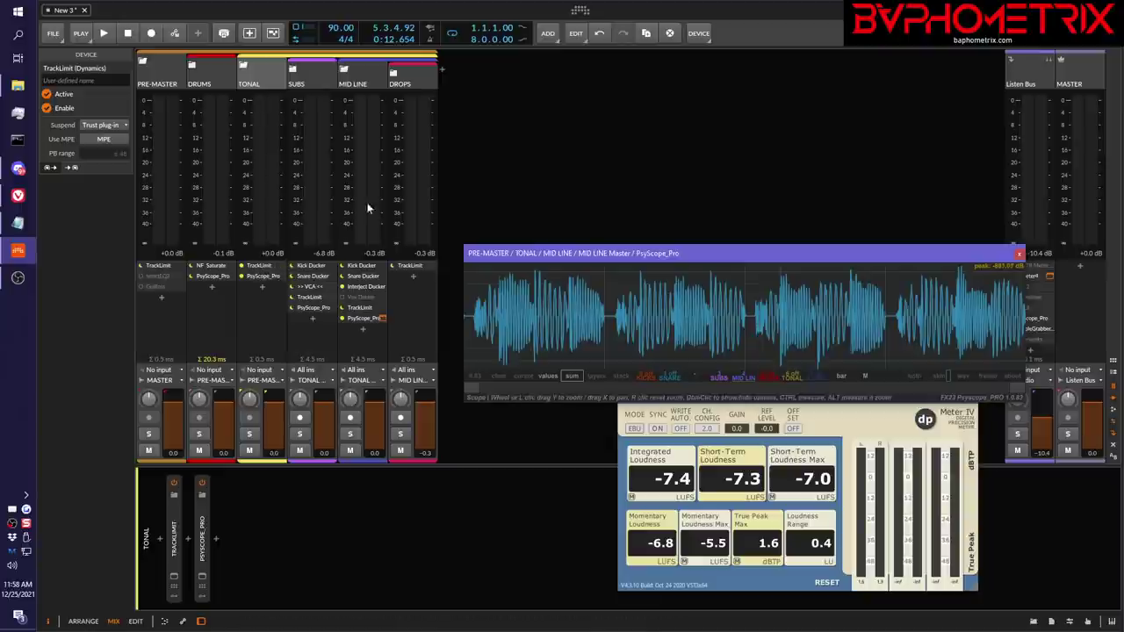
left_click(795, 377)
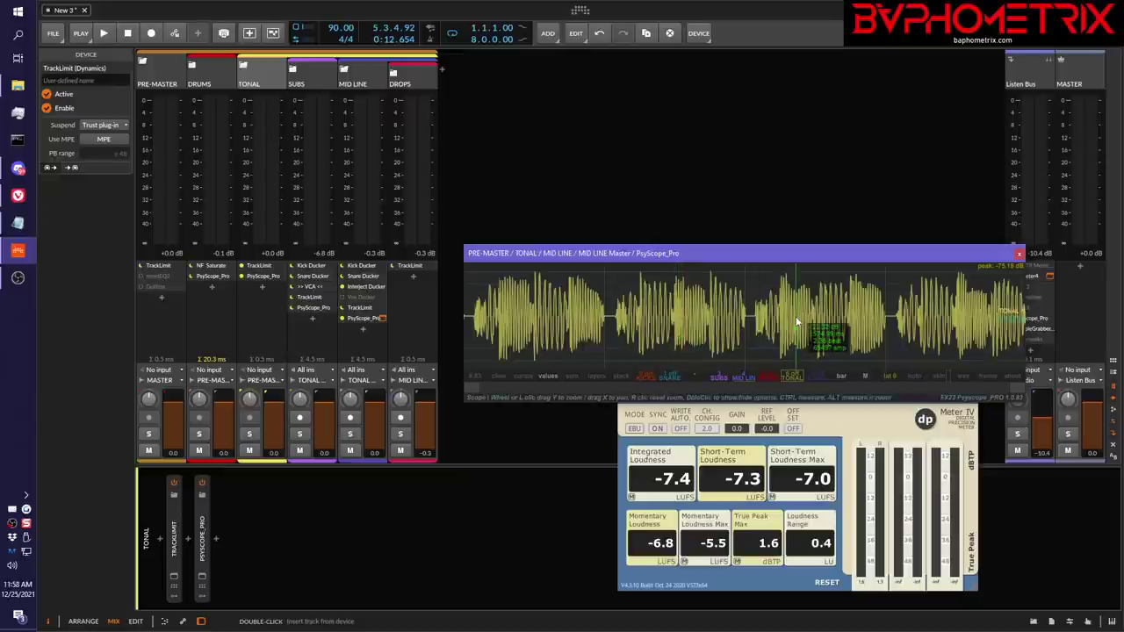
In the Notepad notes, highlight the structured-bussing points on fixing unnecessary summing and using lots of little clips, then return to Bitwig Studio
left_click(17, 222)
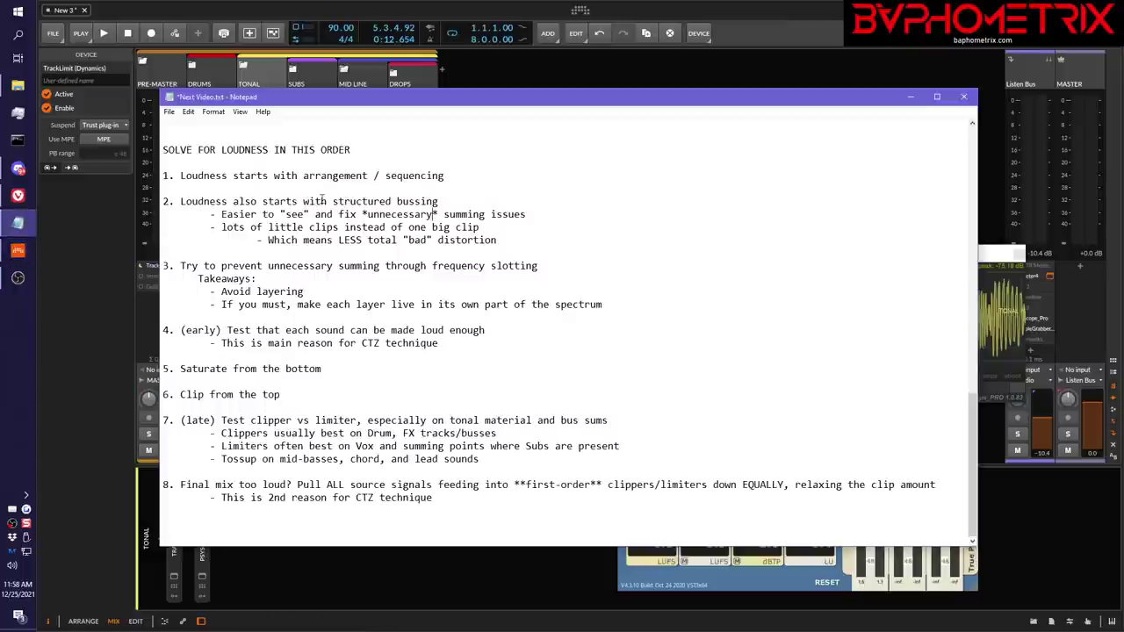
left_click_drag(339, 214, 527, 214)
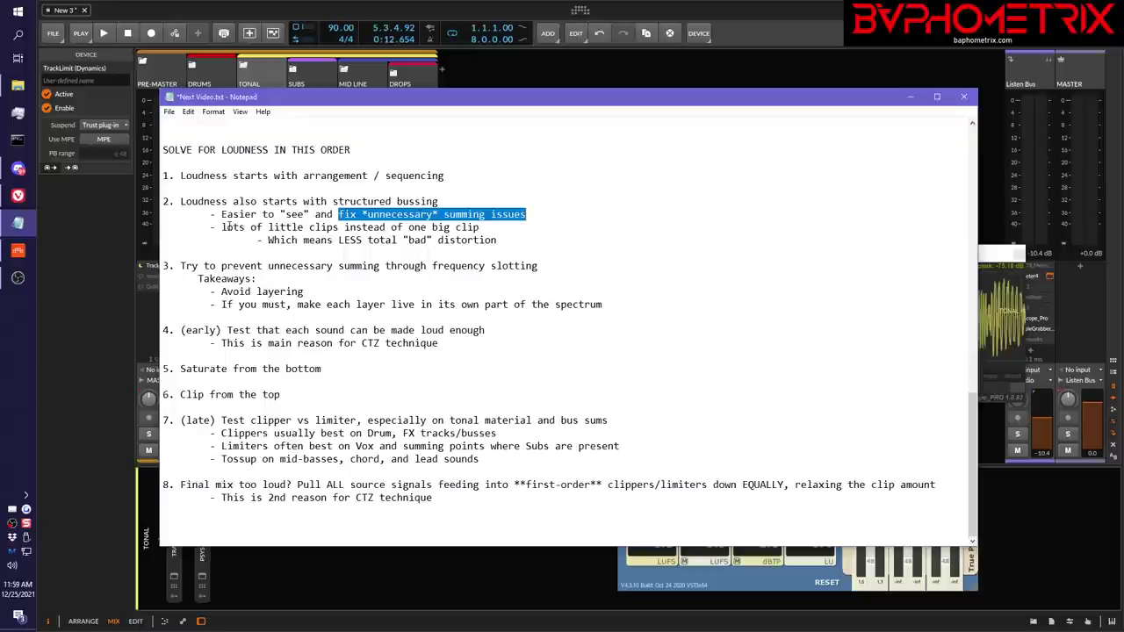
left_click_drag(228, 226, 492, 226)
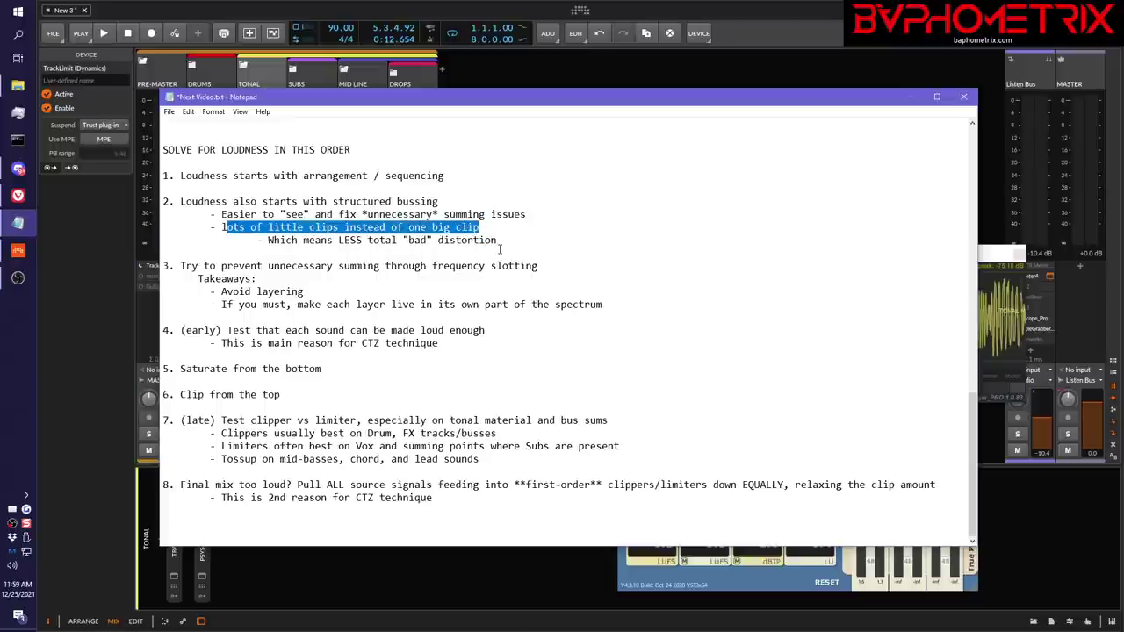
key("alt+Tab")
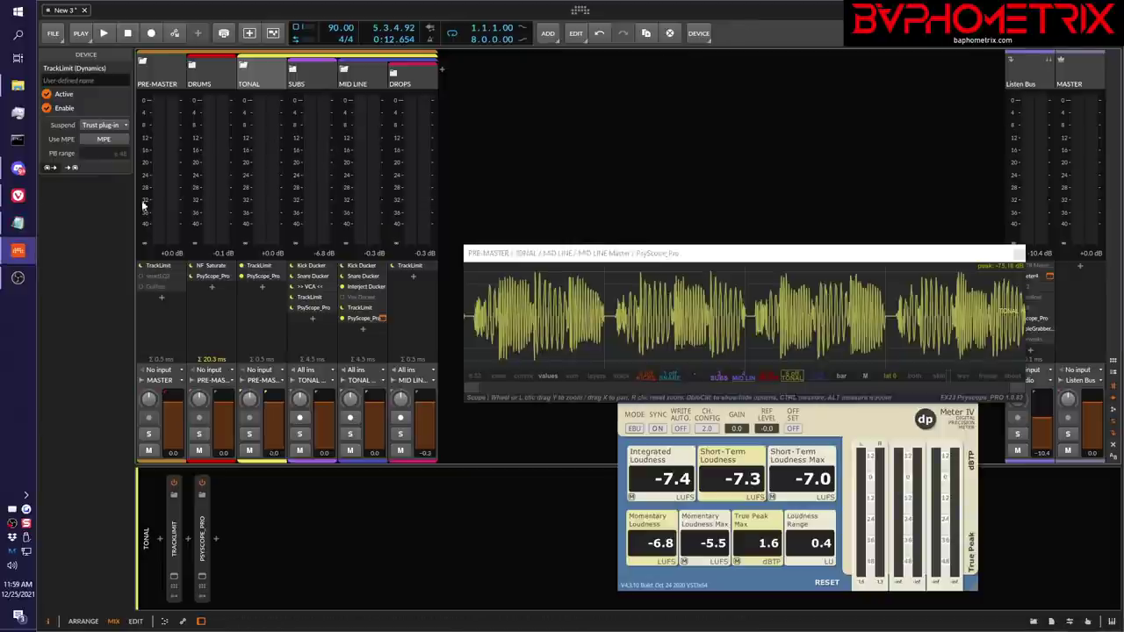
Switch to the browser and show the YouTube videos "The Most Effective Way to Get Louder Mixes" and "Clip many times iz good, clip once iz bed. Yez"
left_click(18, 195)
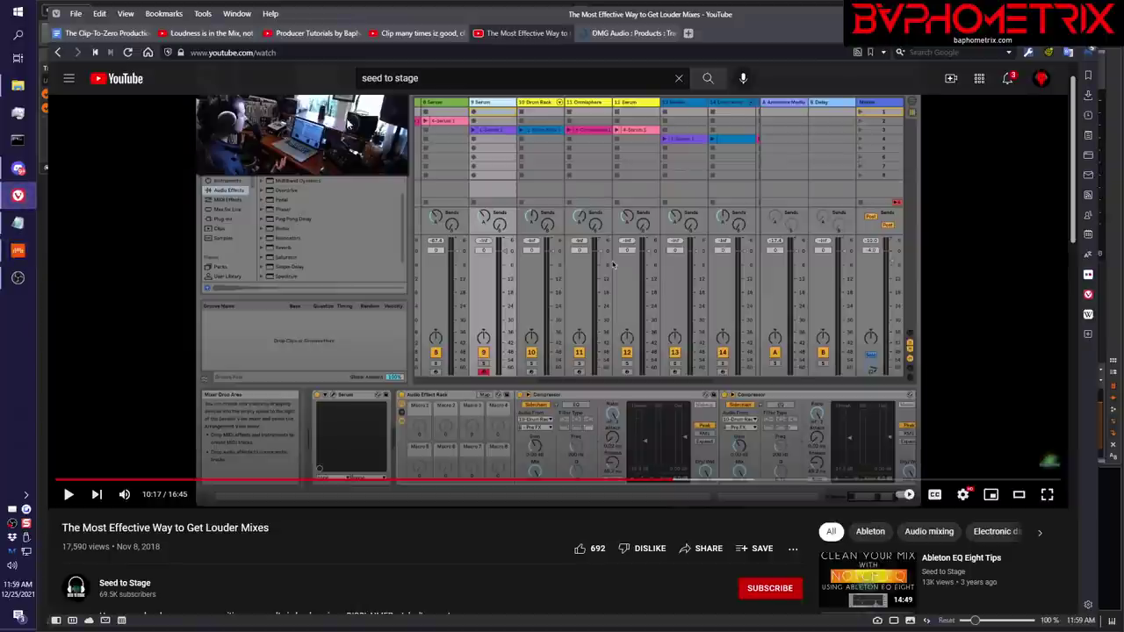
left_click(418, 35)
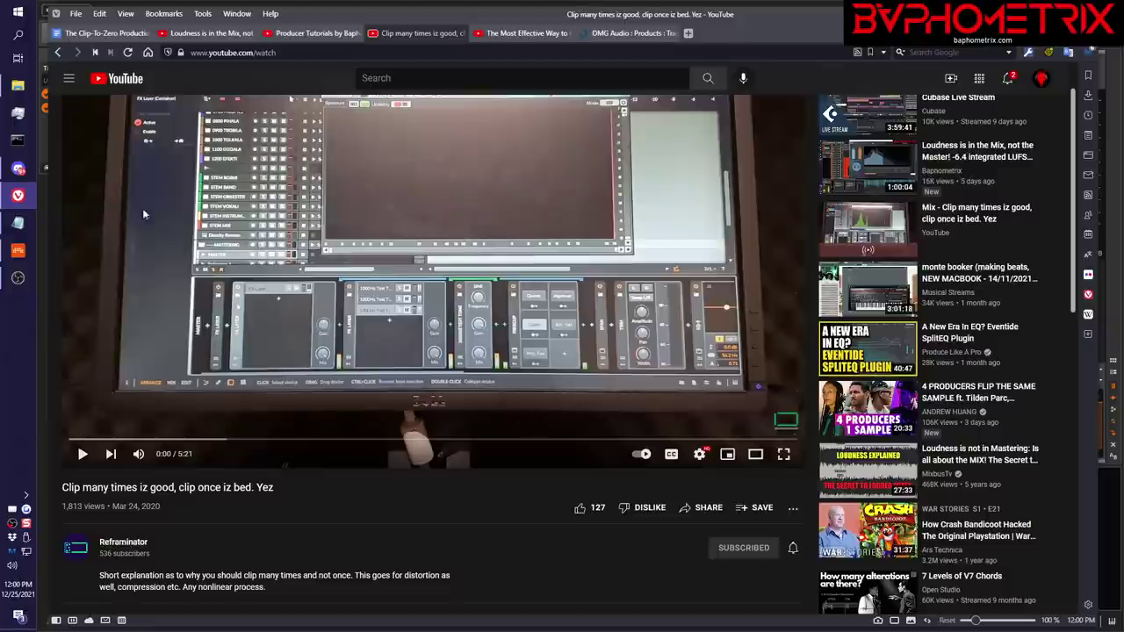
mouse_move(24, 226)
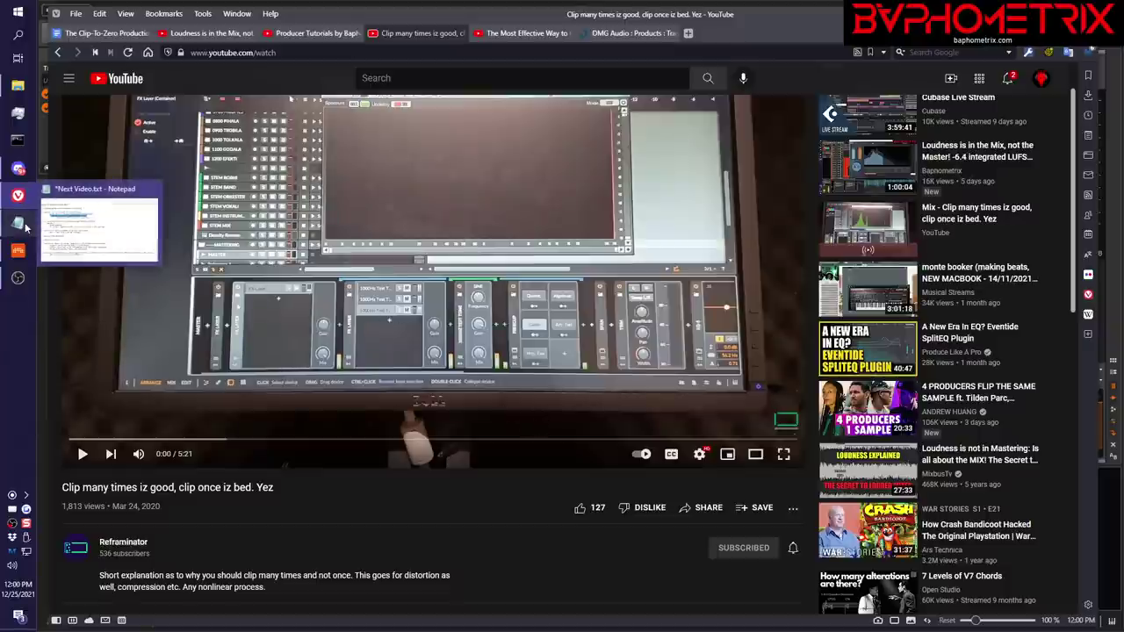
left_click(18, 250)
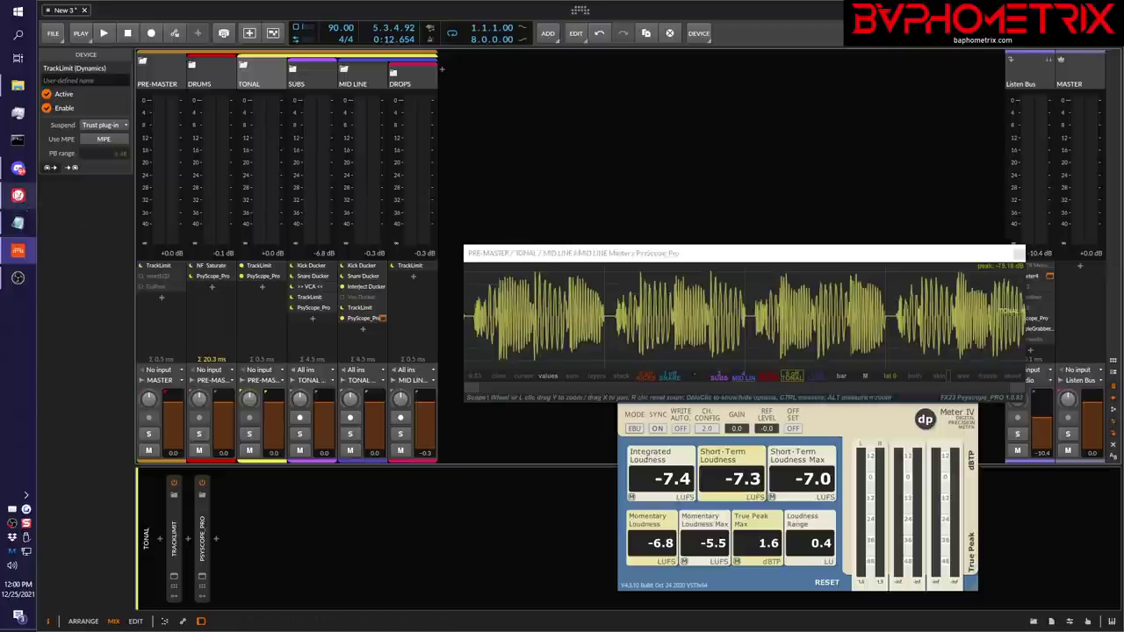
left_click(17, 195)
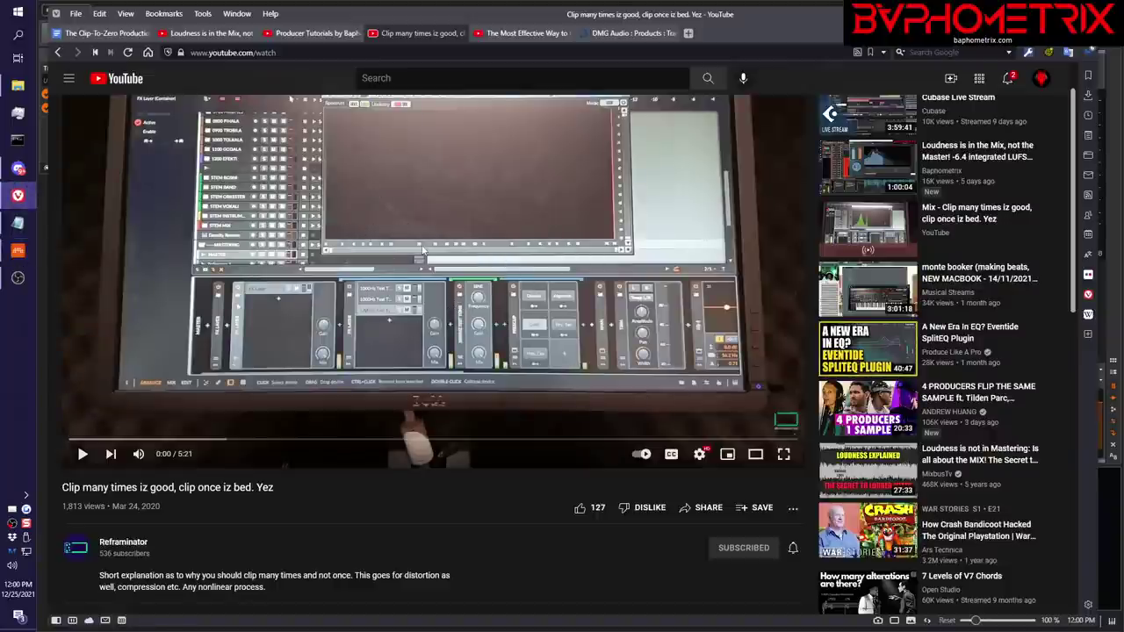
Return to the Notepad notes and highlight point 3 about preventing unnecessary summing through frequency slotting
left_click(17, 223)
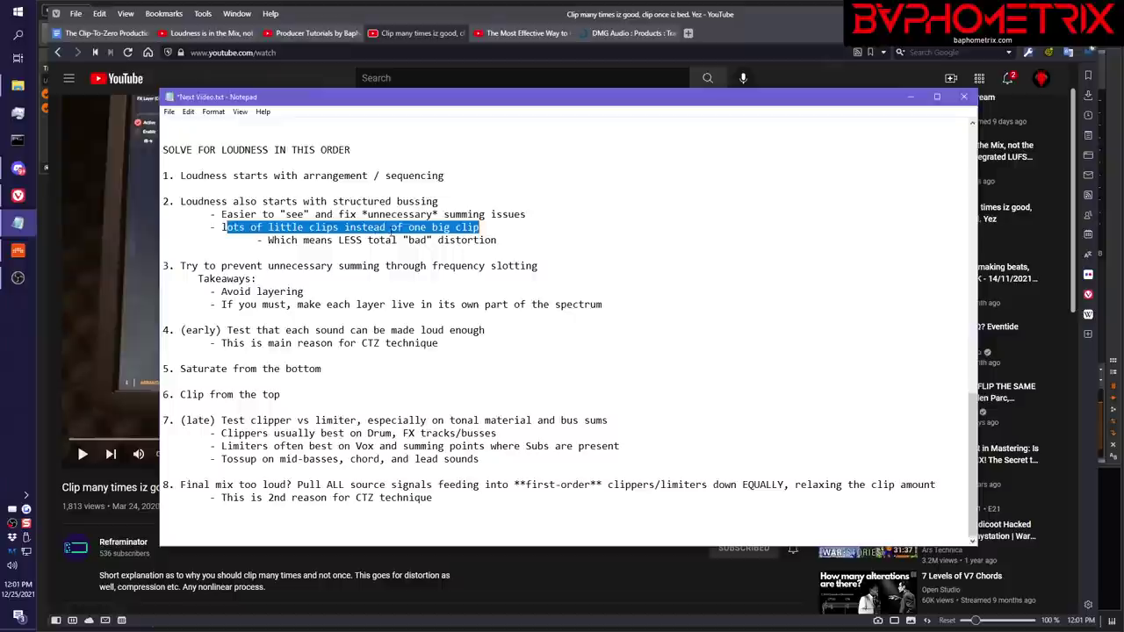
left_click(180, 266)
left_click_drag(181, 266, 542, 264)
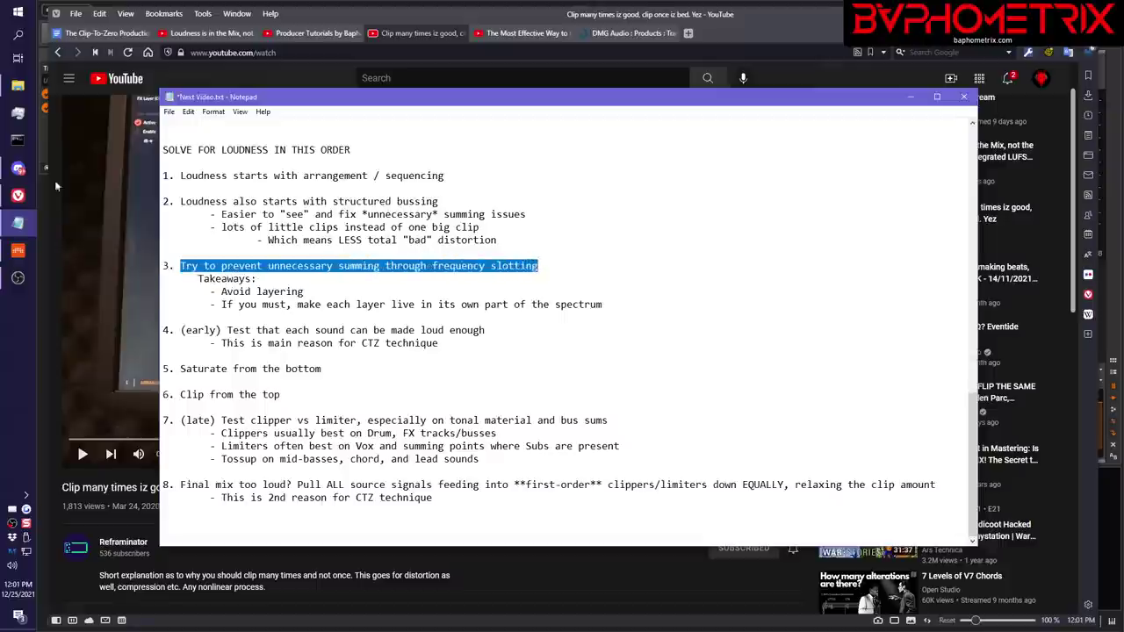
In Bitwig Studio, unfold the DROPS group, select its Rolling line track and open that track's Pro-Q3 equalizer
left_click(18, 252)
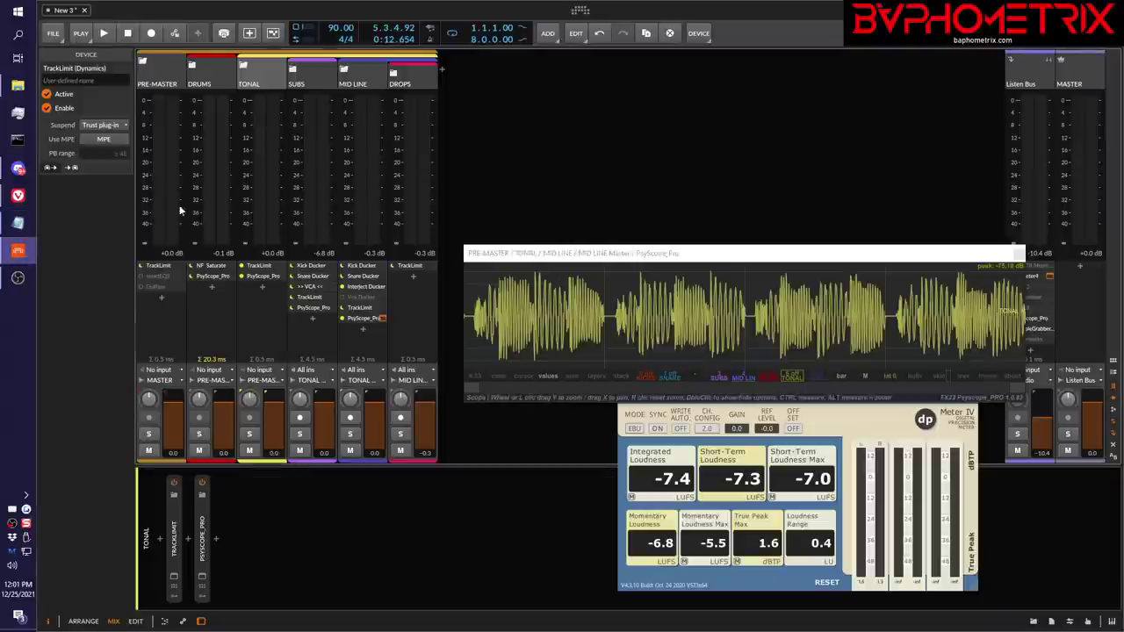
left_click(396, 78)
left_click(464, 85)
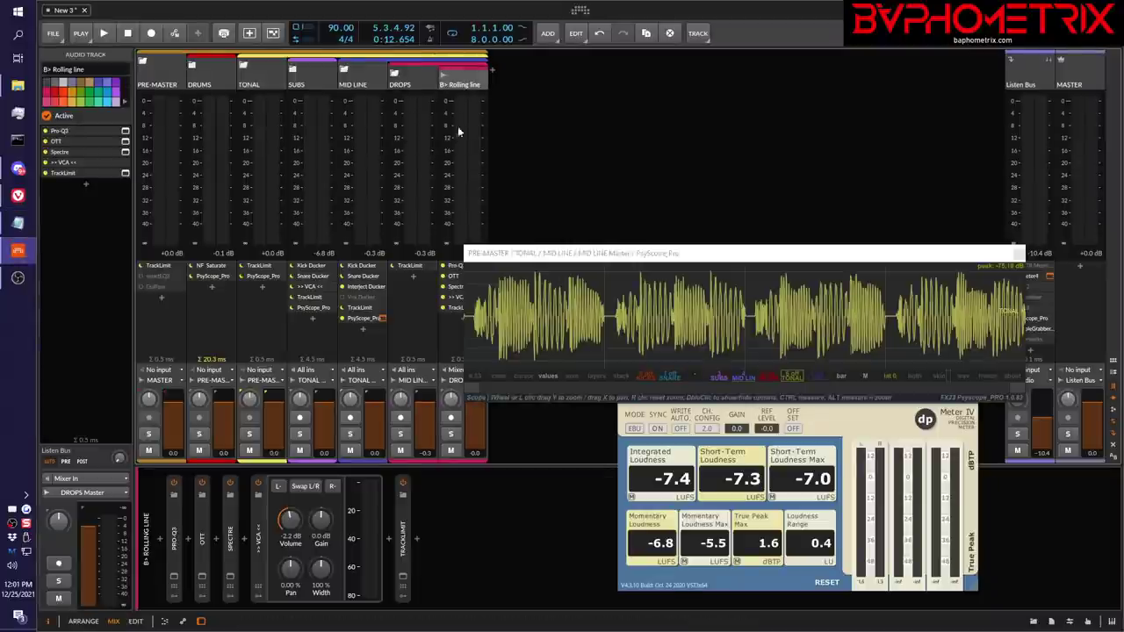
left_click(174, 577)
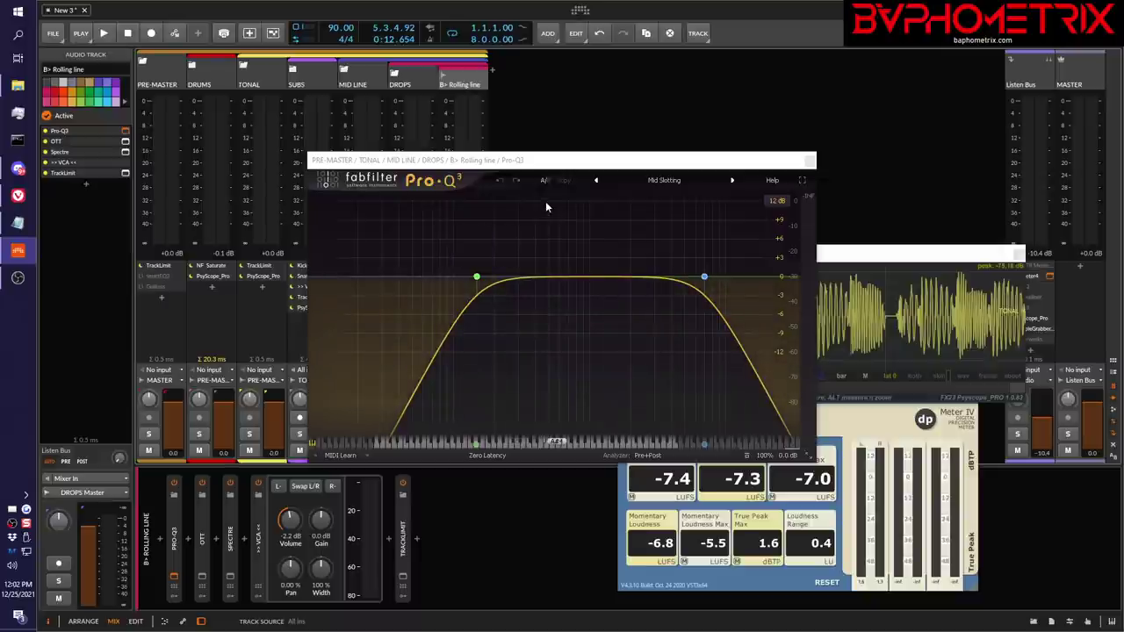
Highlight the Notepad takeaways on avoiding layering and giving each layer its own part of the spectrum, then return to Bitwig Studio
left_click(18, 222)
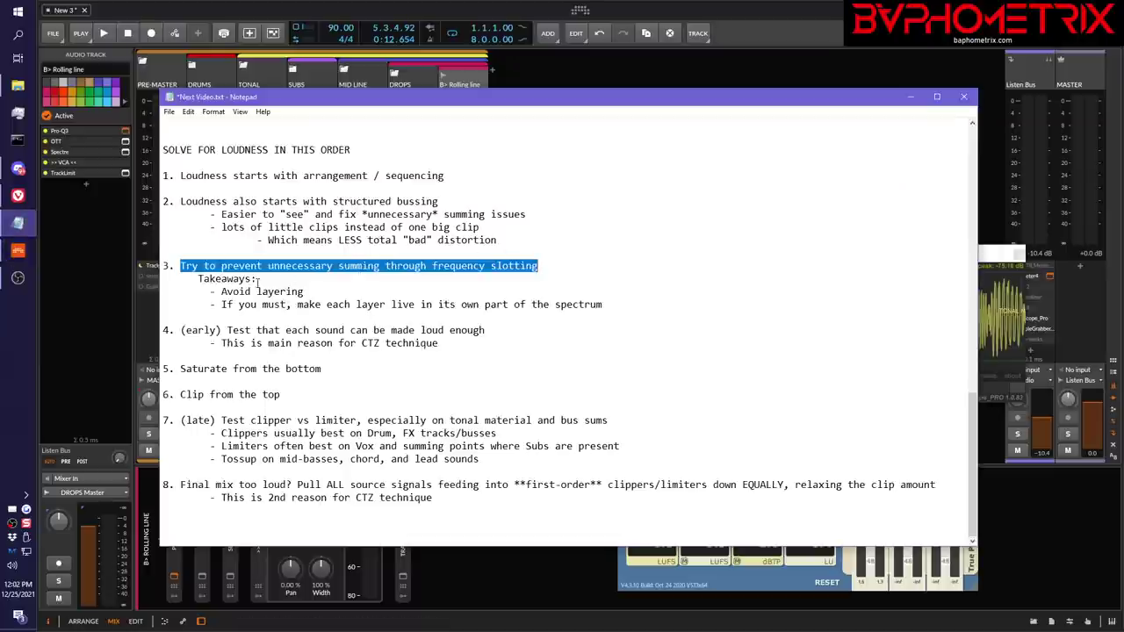
left_click_drag(222, 291, 305, 291)
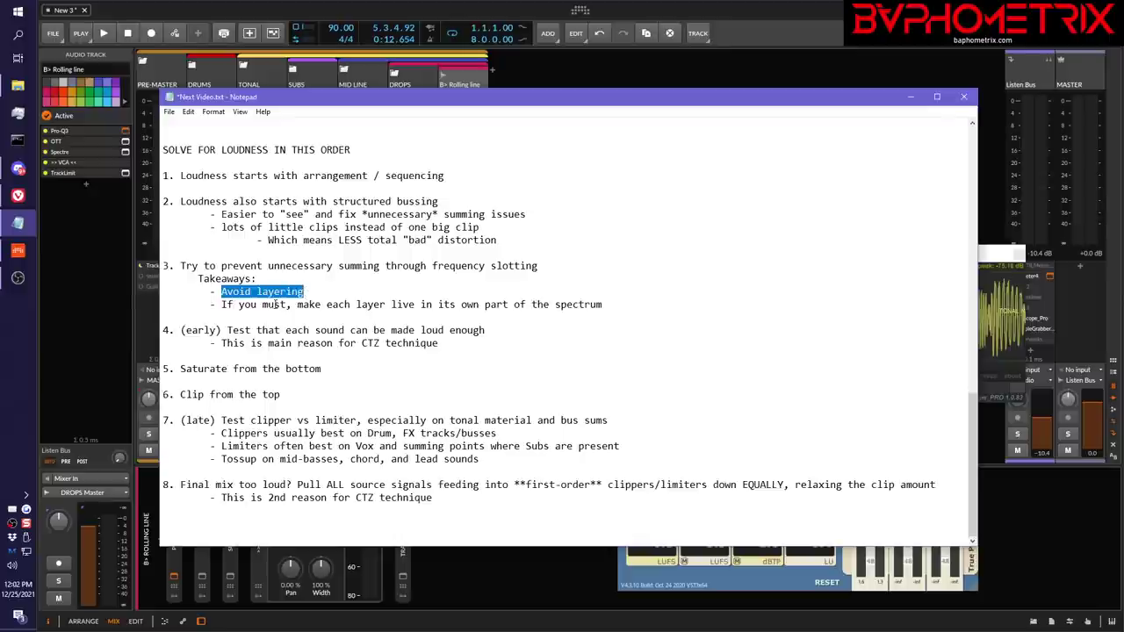
left_click_drag(239, 304, 611, 304)
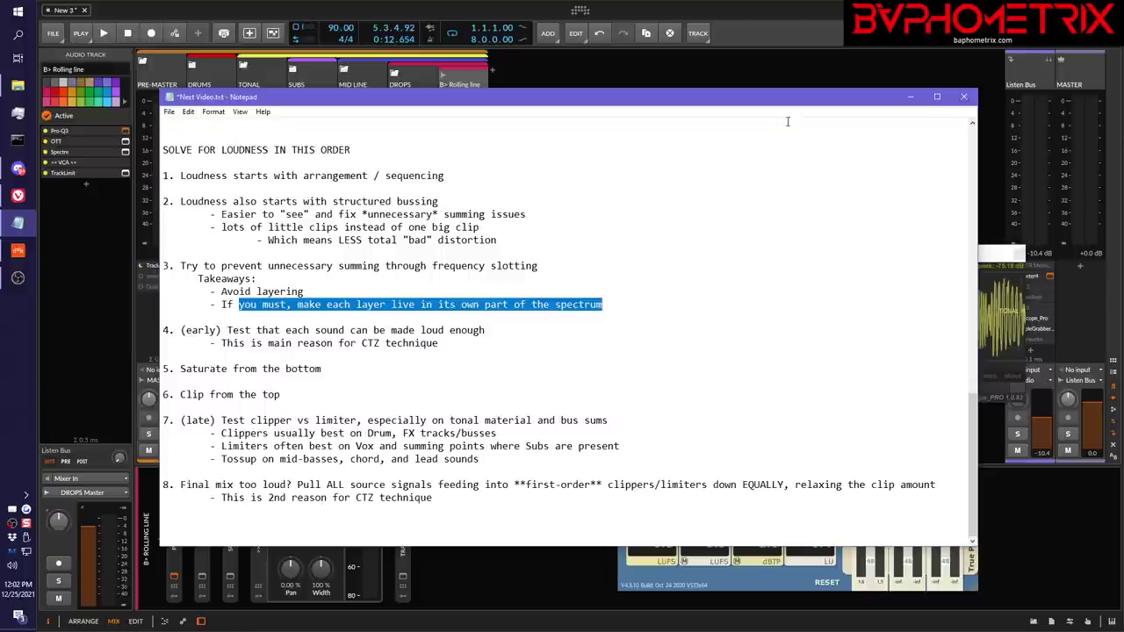
key("alt+Tab")
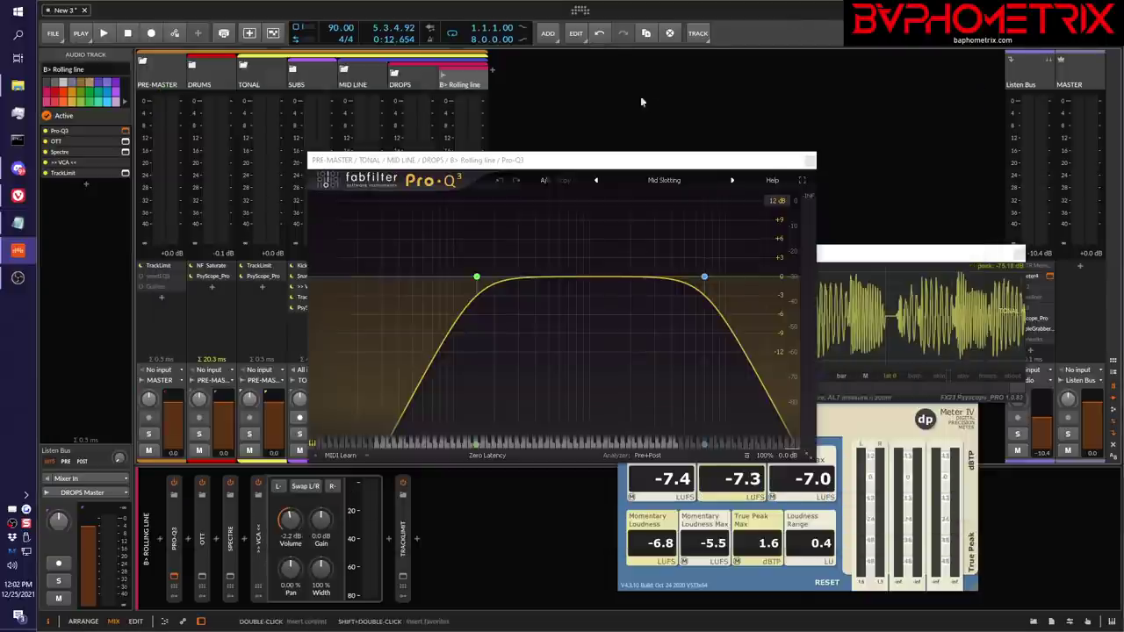
Close the Pro-Q3 window, unfold the DRUMS group, and play the loop to check the full mix before stopping playback
left_click(809, 161)
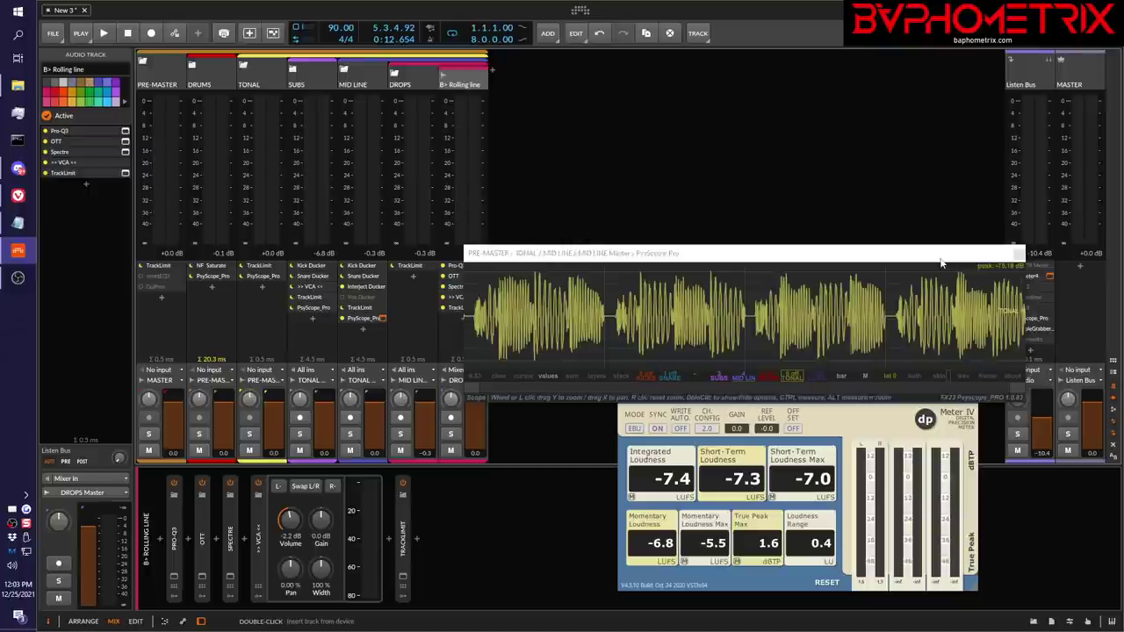
left_click(195, 68)
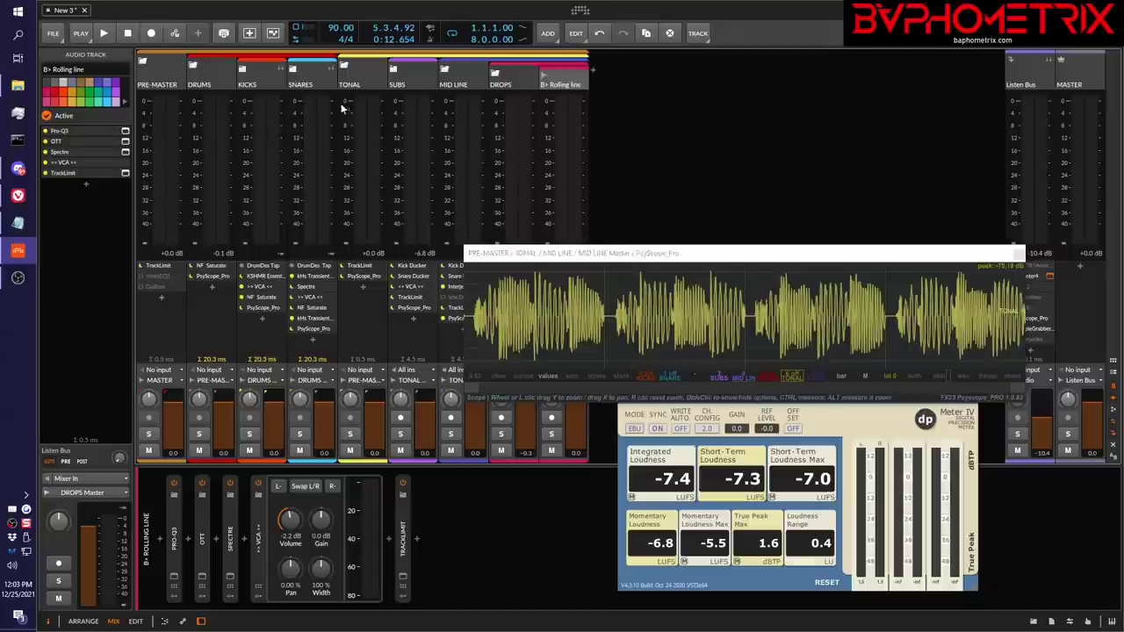
key("space")
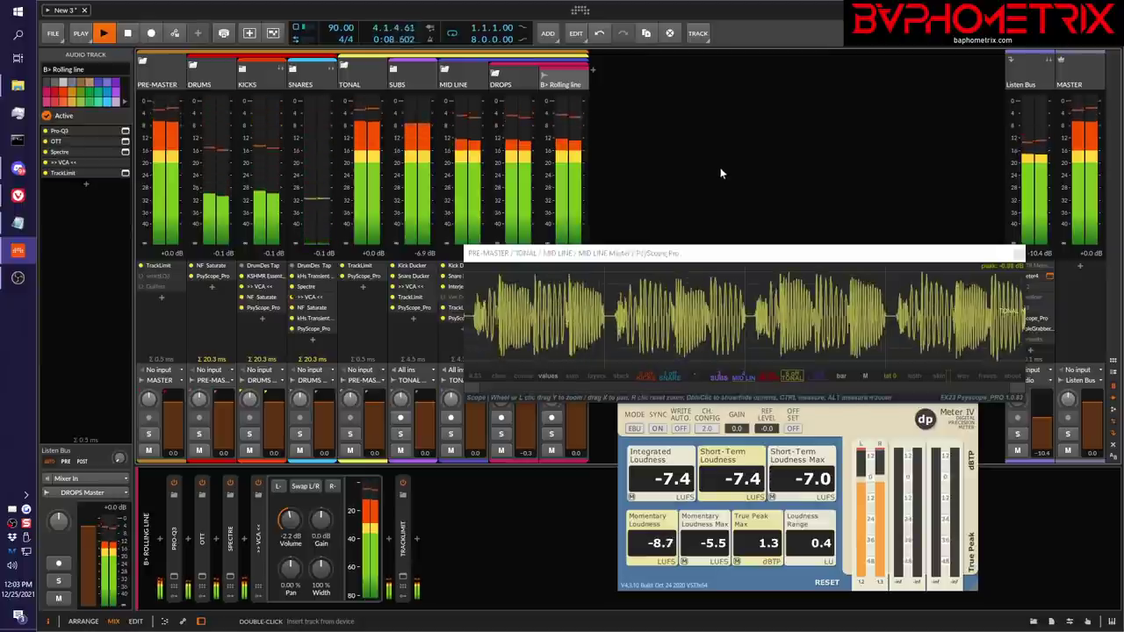
key("space")
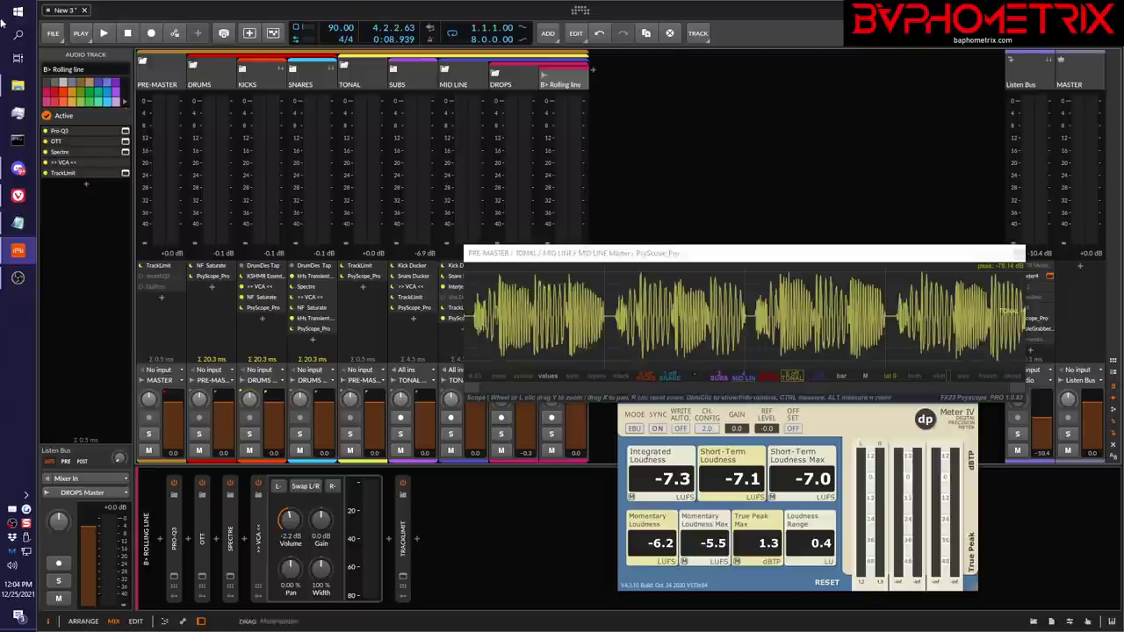
Bring up the Notepad notes at point 4 on testing that each sound can be made loud enough, and shift the window slightly
mouse_move(23, 201)
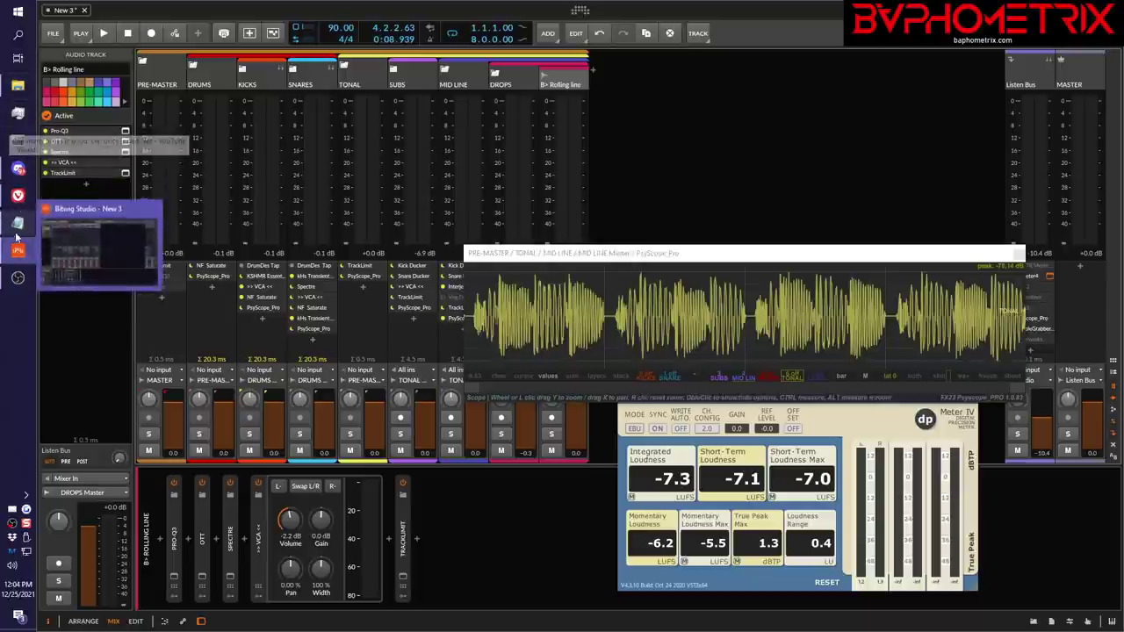
left_click(17, 223)
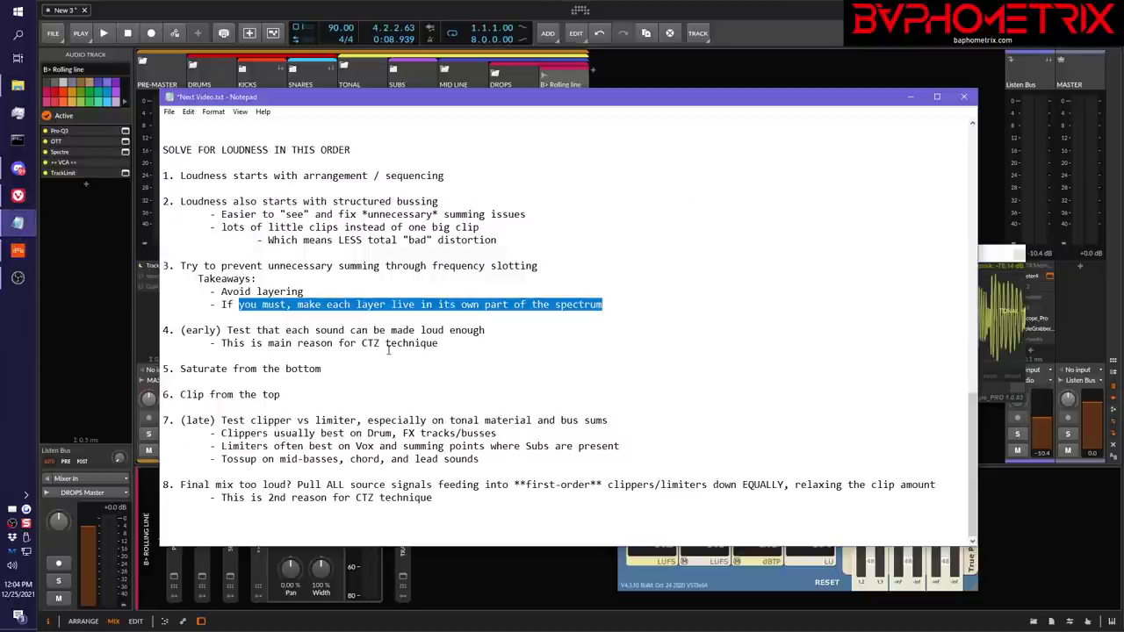
left_click(258, 331)
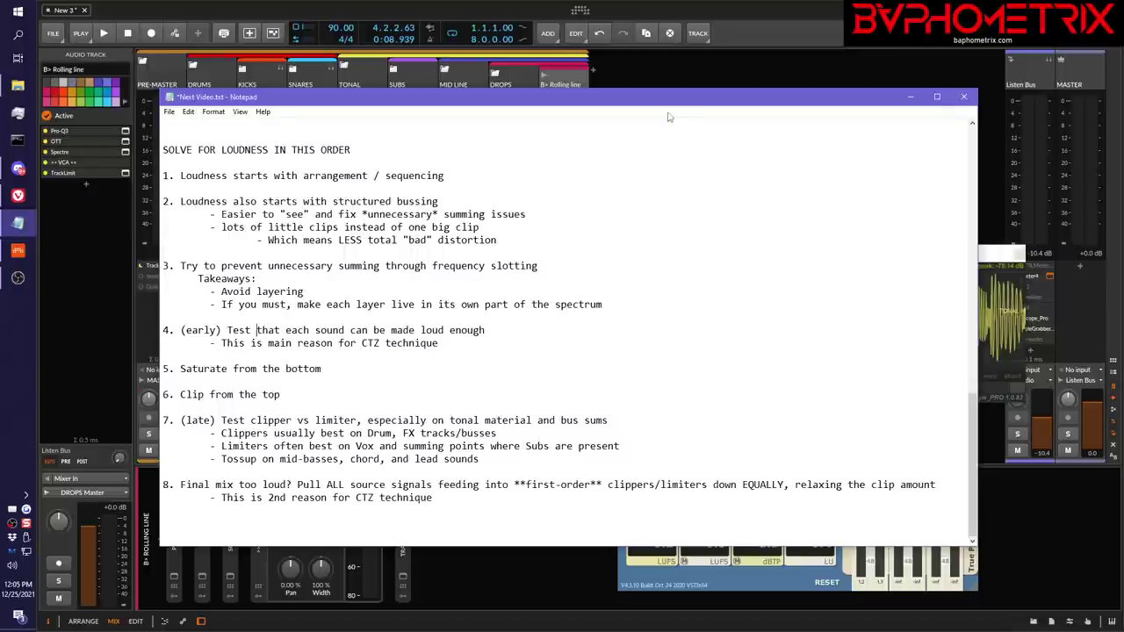
left_click_drag(666, 106, 674, 130)
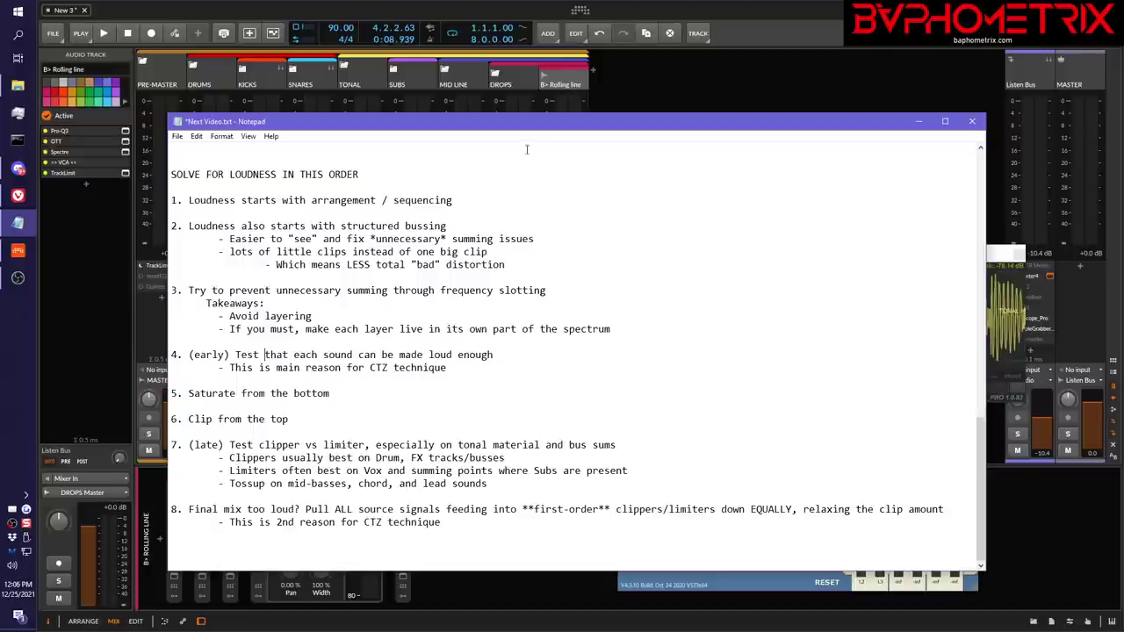
In Bitwig Studio, move the PsyScope_Pro window clear of the mixer tracks, solo the Rolling line track and start playback
left_click(566, 81)
left_click_drag(610, 255, 806, 280)
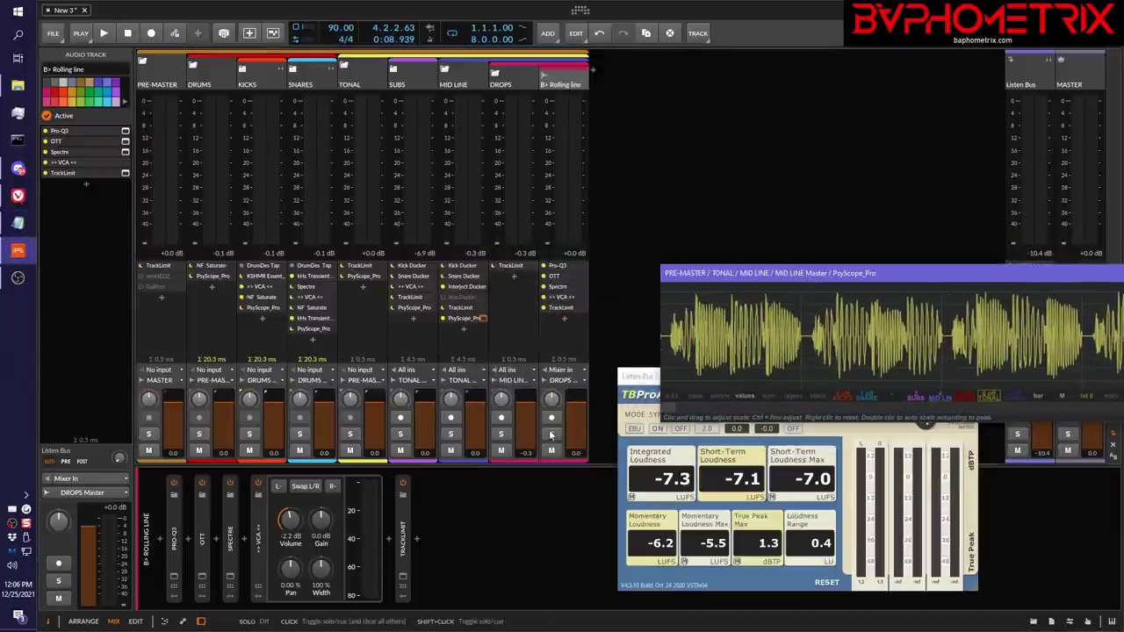
left_click(551, 434)
key("space")
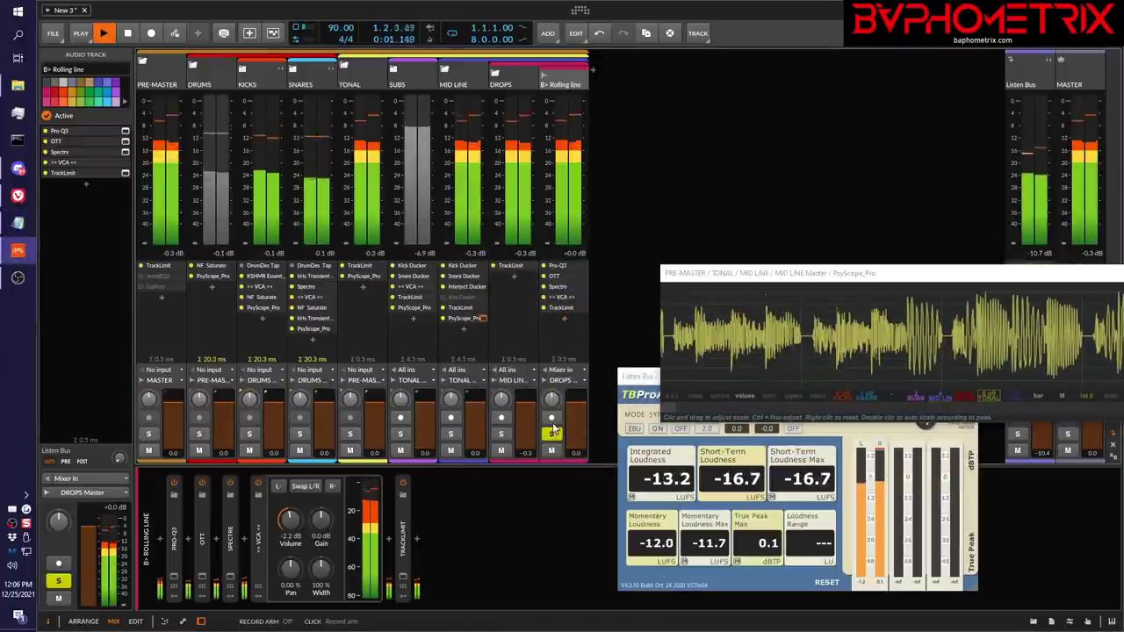
Stop playback, inspect the Spectre plug-in settings on the B> Rolling line track, and close its window
key("space")
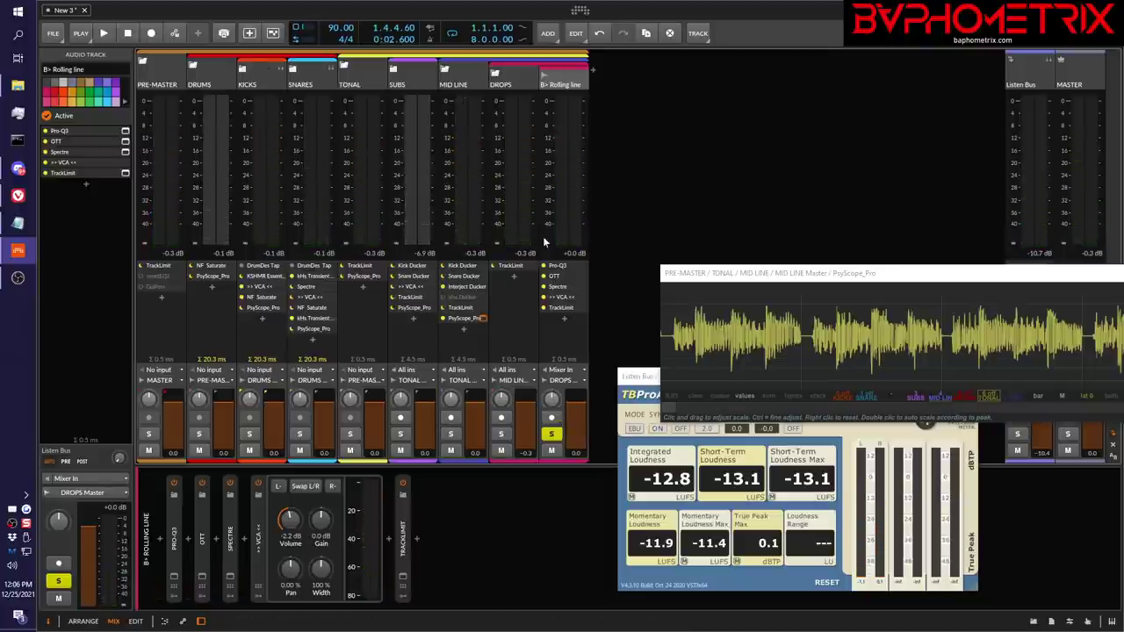
left_click(583, 277)
left_click(583, 277)
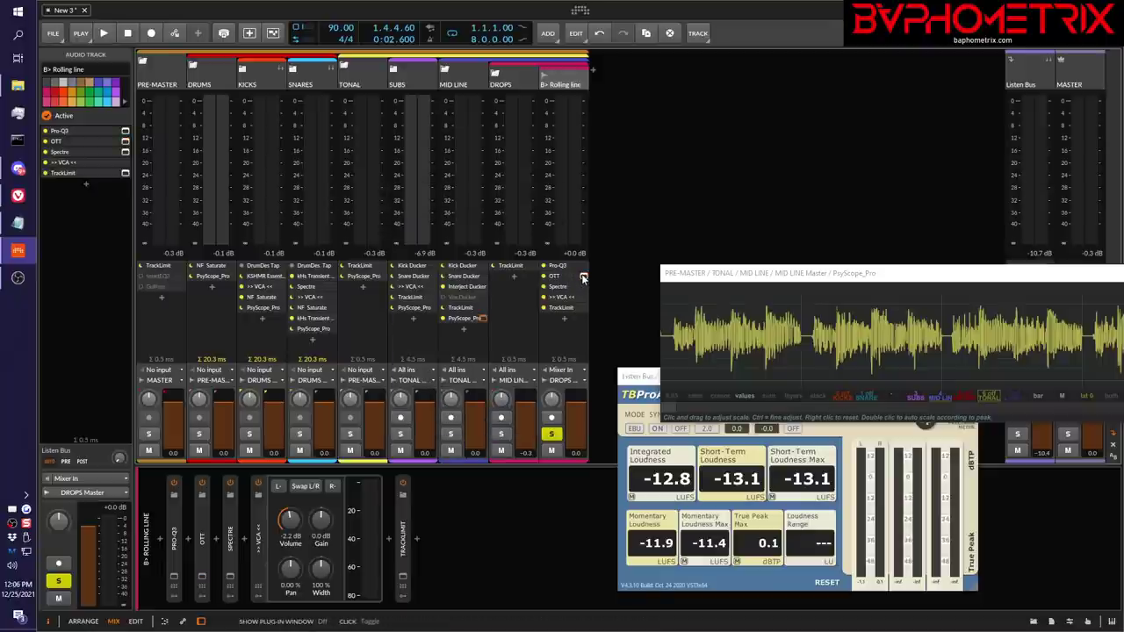
left_click(581, 288)
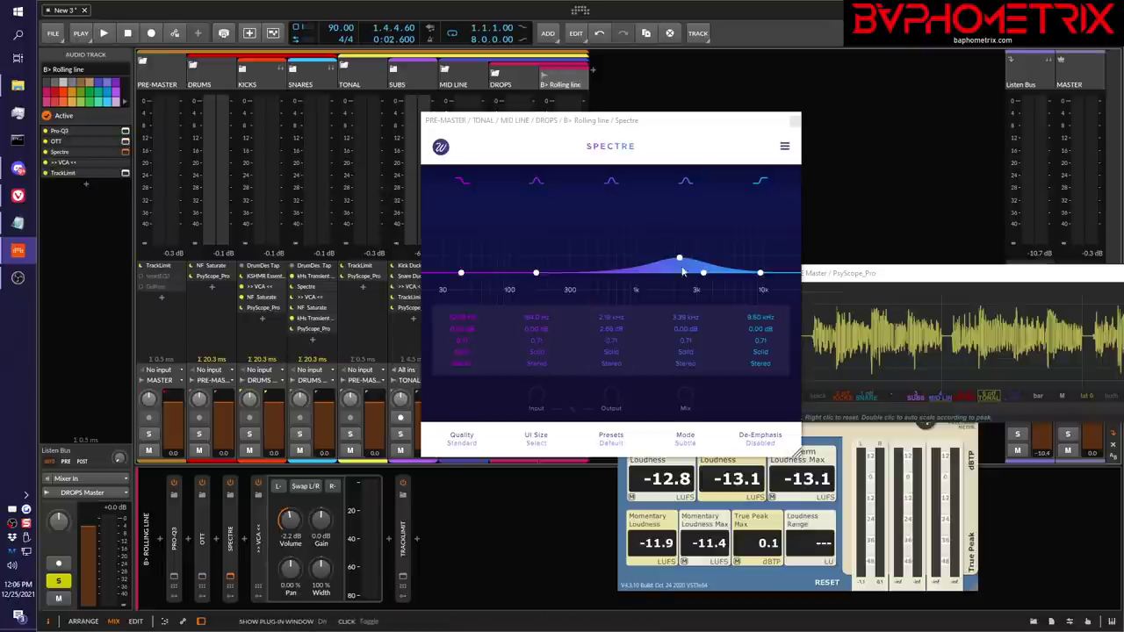
left_click(795, 119)
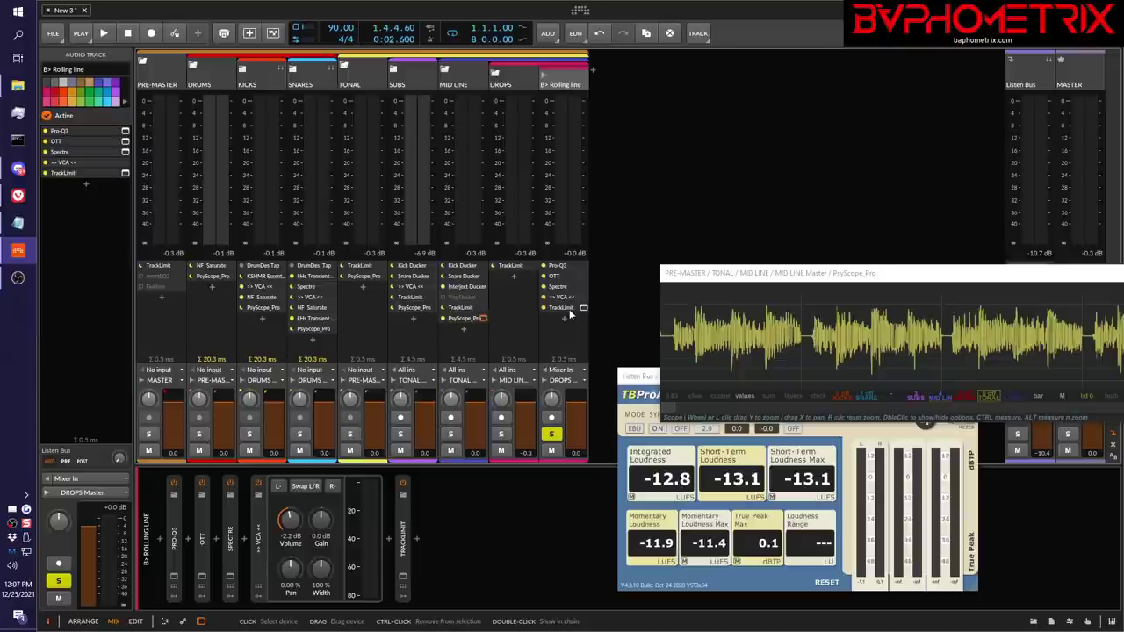
Audition the B> Rolling line track soloed on its own, and again with the SUBS track soloed alongside it
key("space")
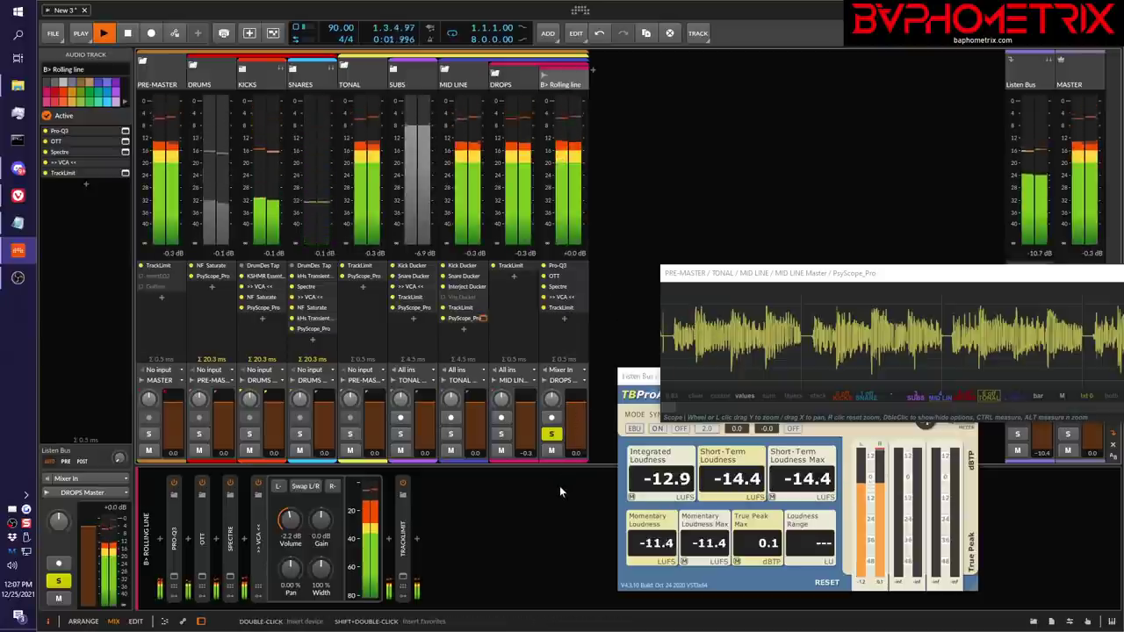
key("space")
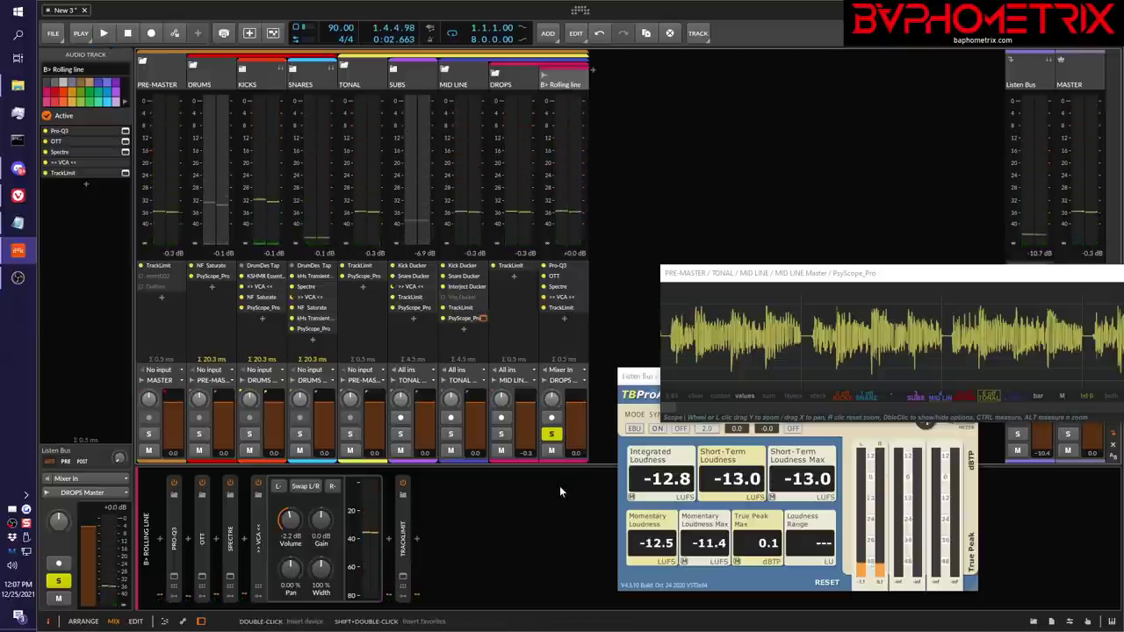
left_click(402, 435)
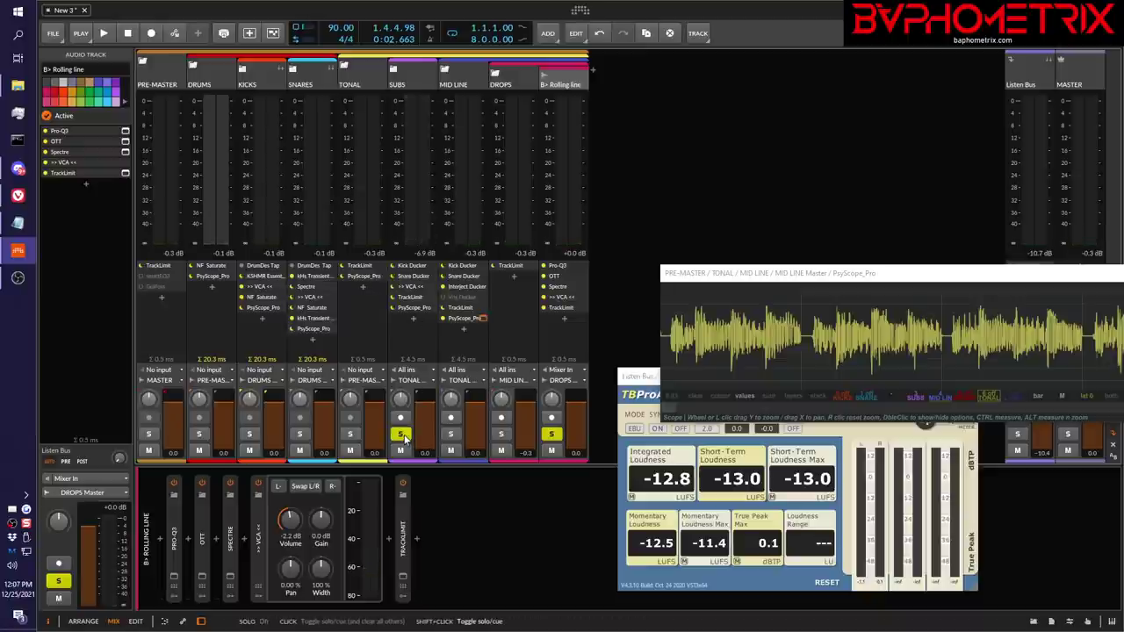
key("space")
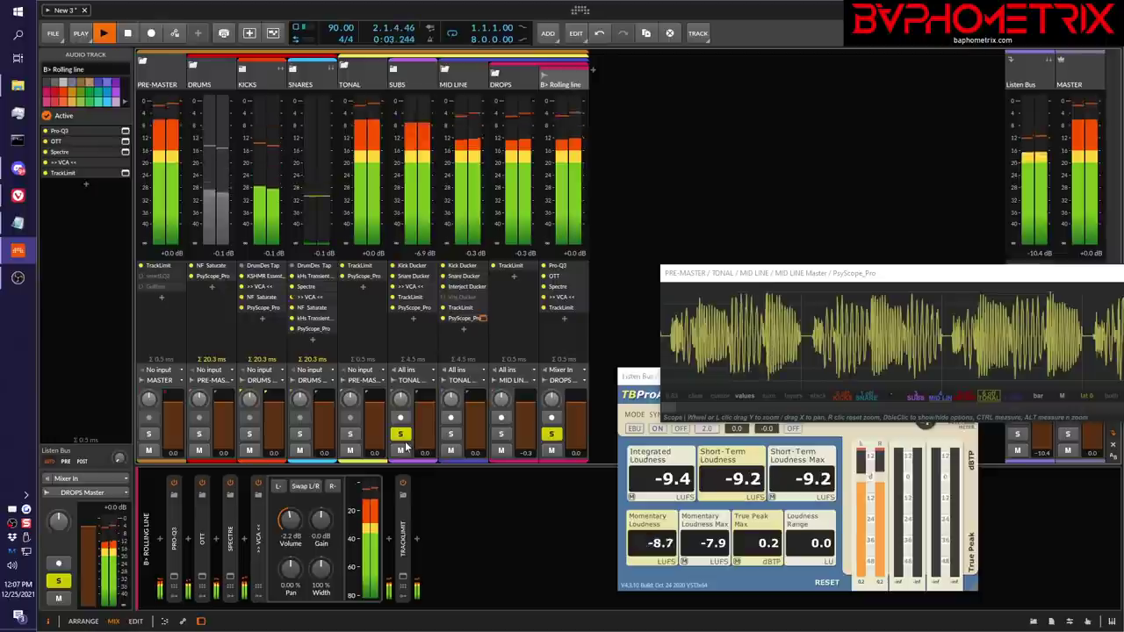
Clear the track solos and play a short stretch of the full mix
left_click(400, 435)
key("space")
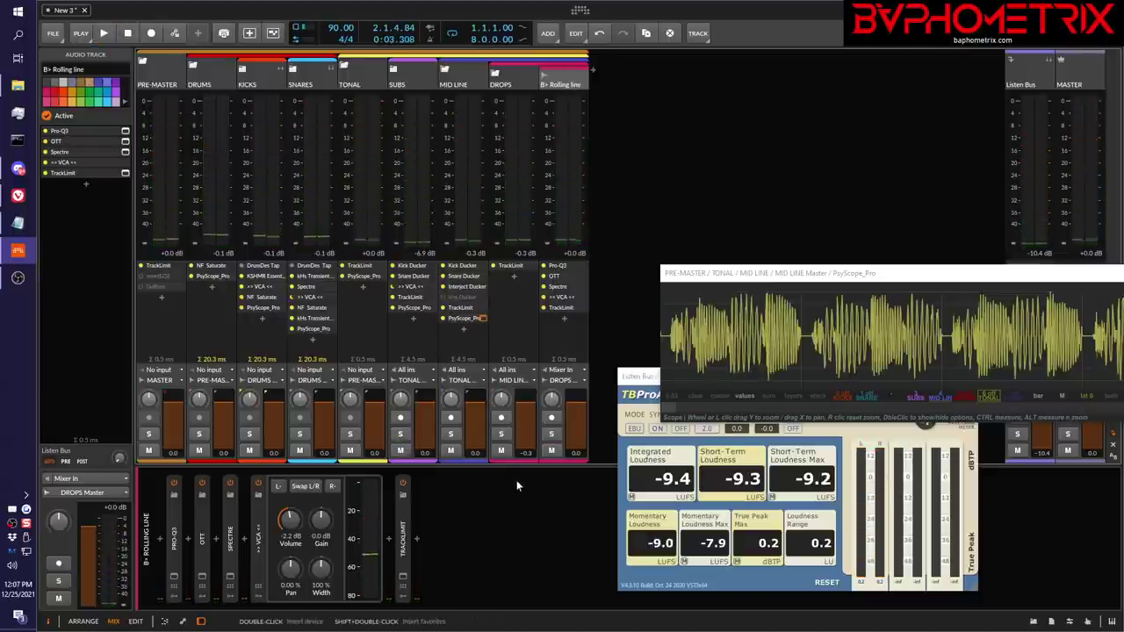
key("space")
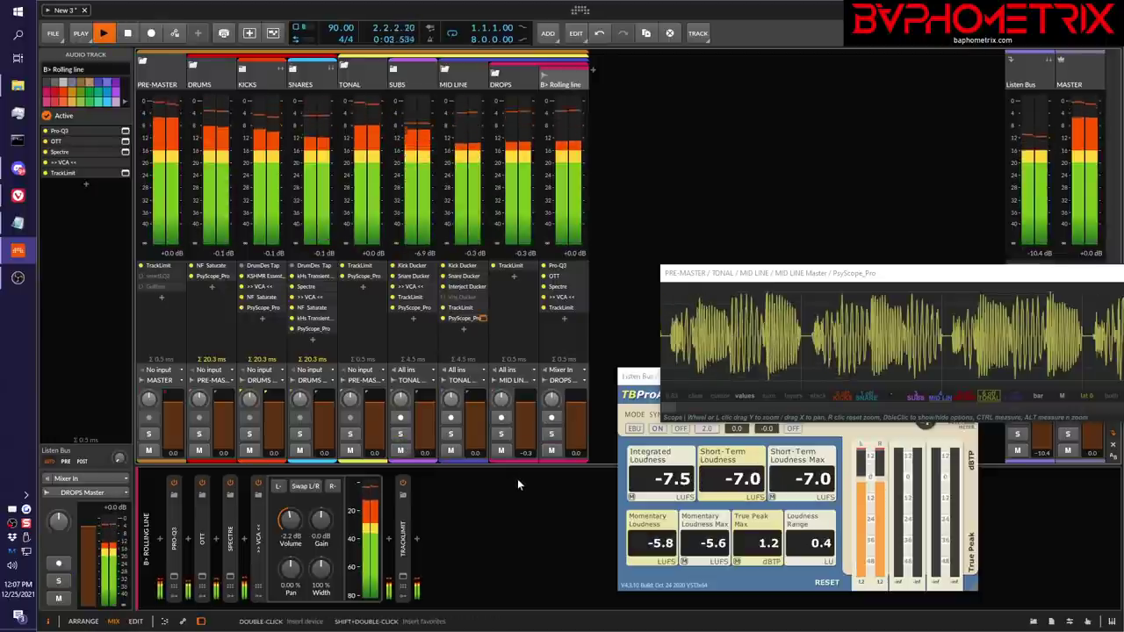
key("space")
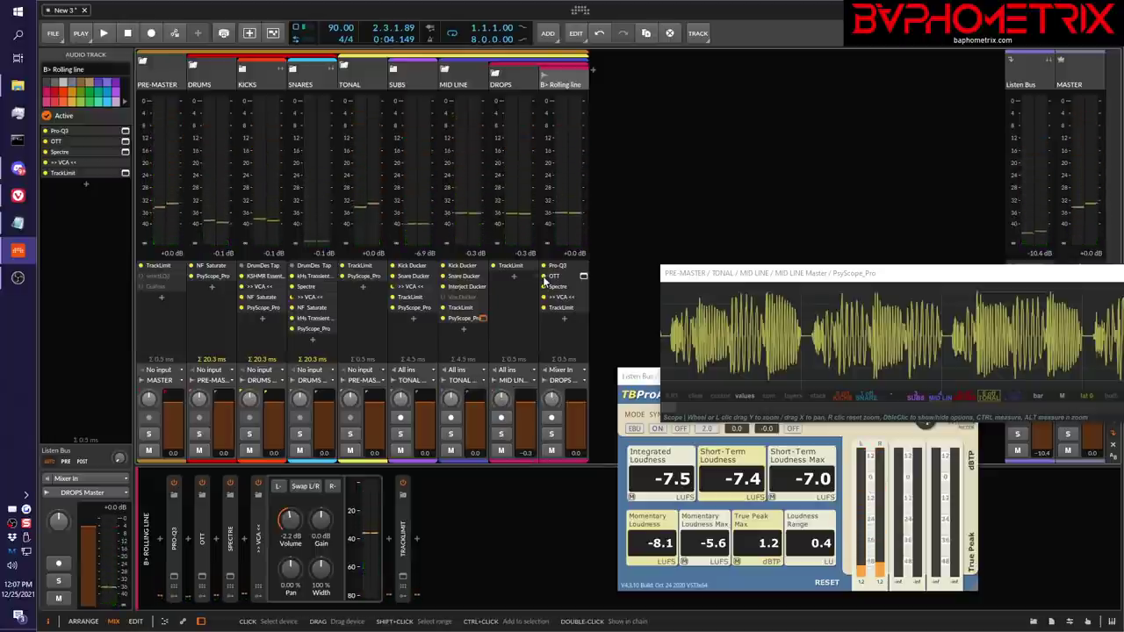
Disable OTT, Spectre and TrackLimit on the B> Rolling line track and audition the full mix
left_click(550, 286)
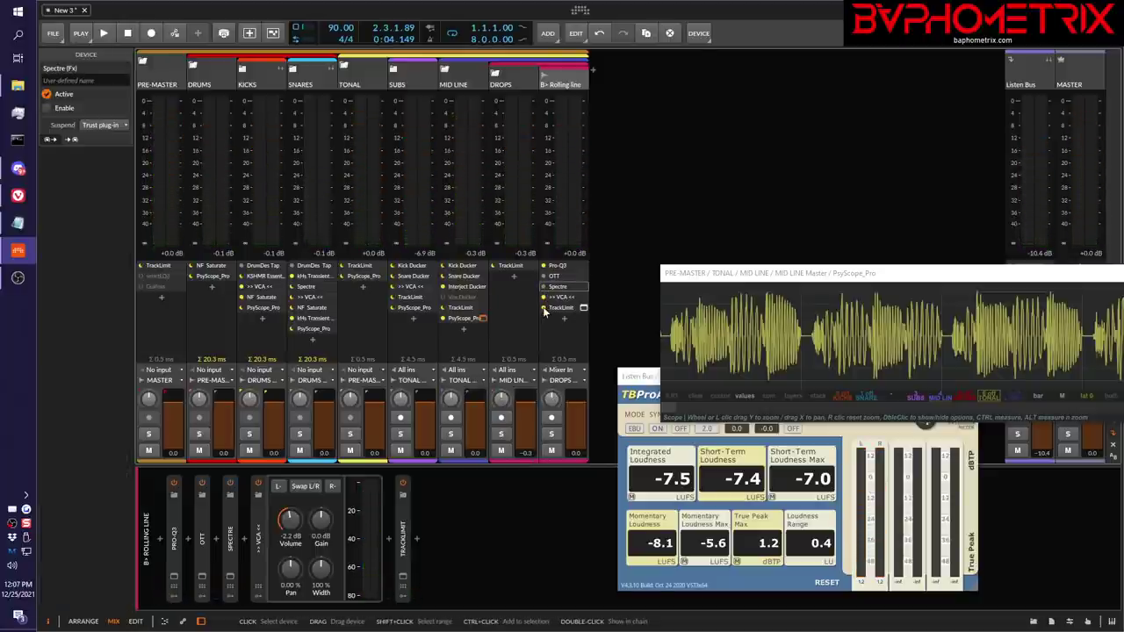
left_click(555, 307)
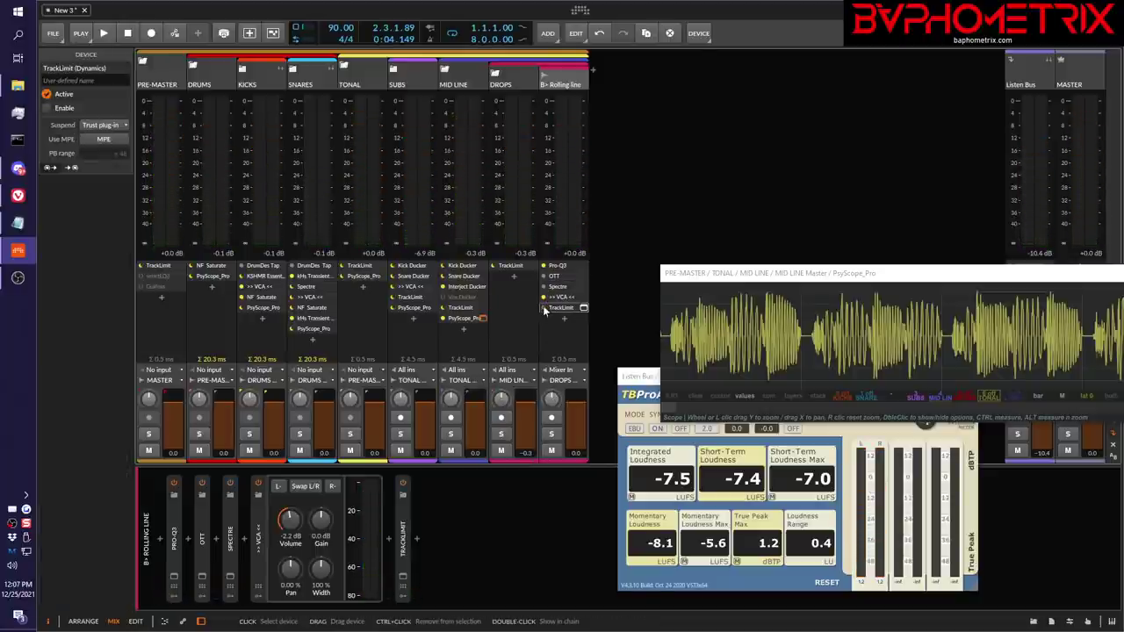
key("space")
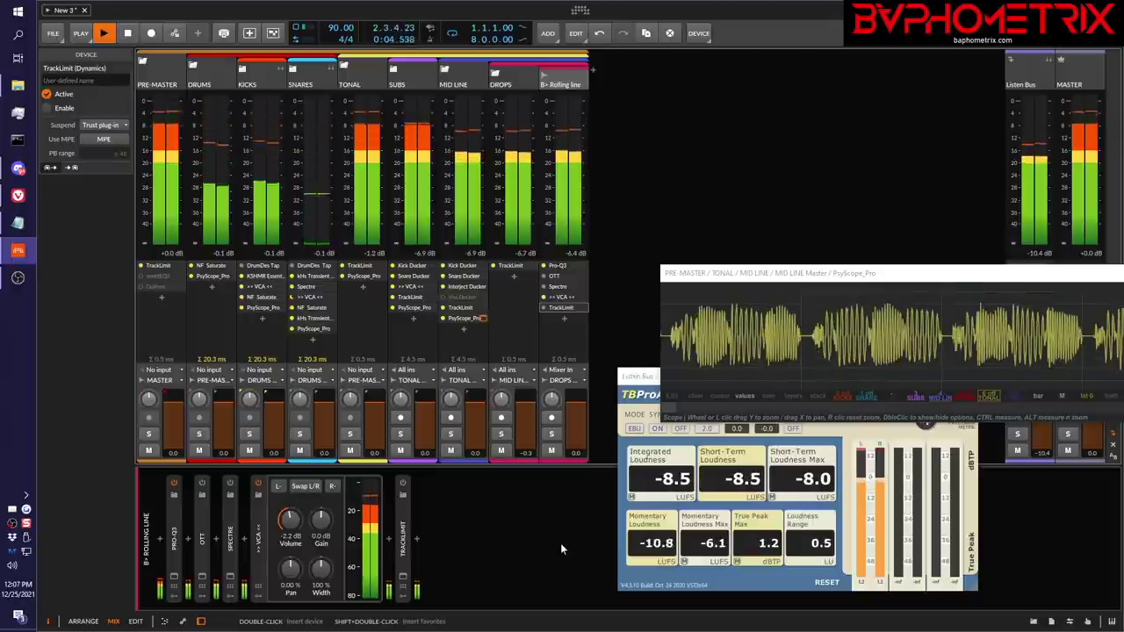
key("space")
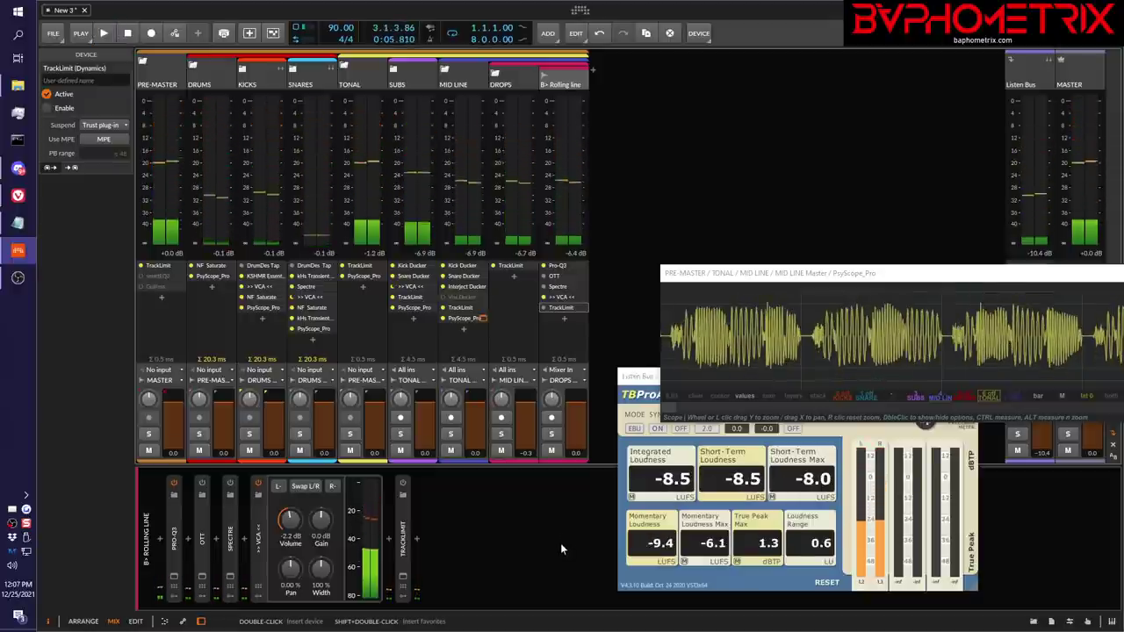
Disable Pro-Q3 on the B> Rolling line track as well and audition the mix
left_click(546, 267)
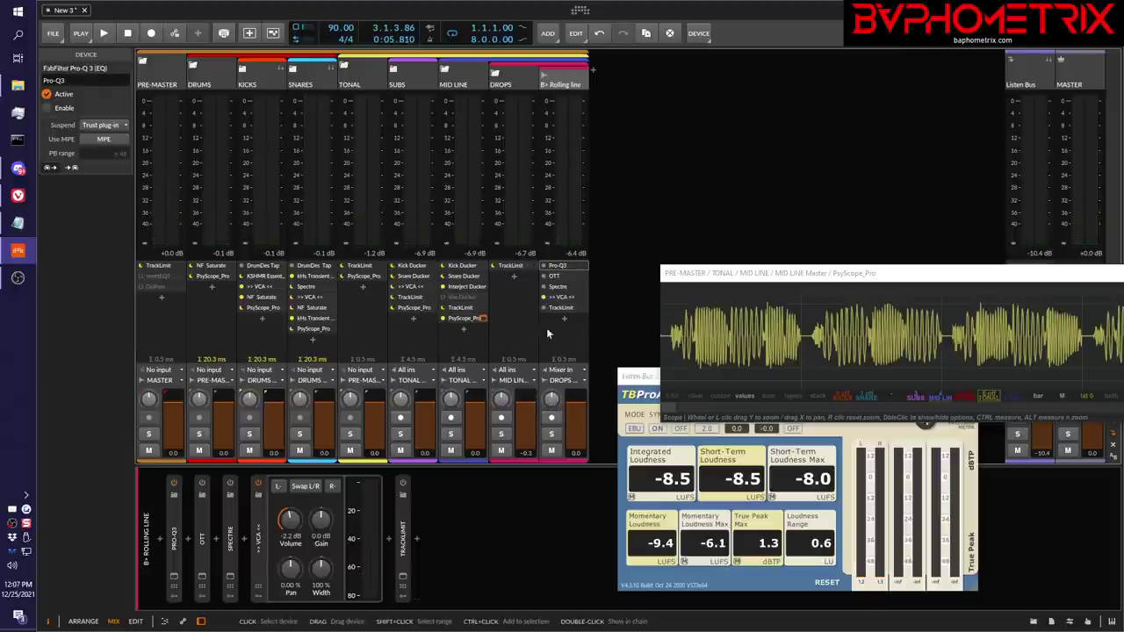
key("space")
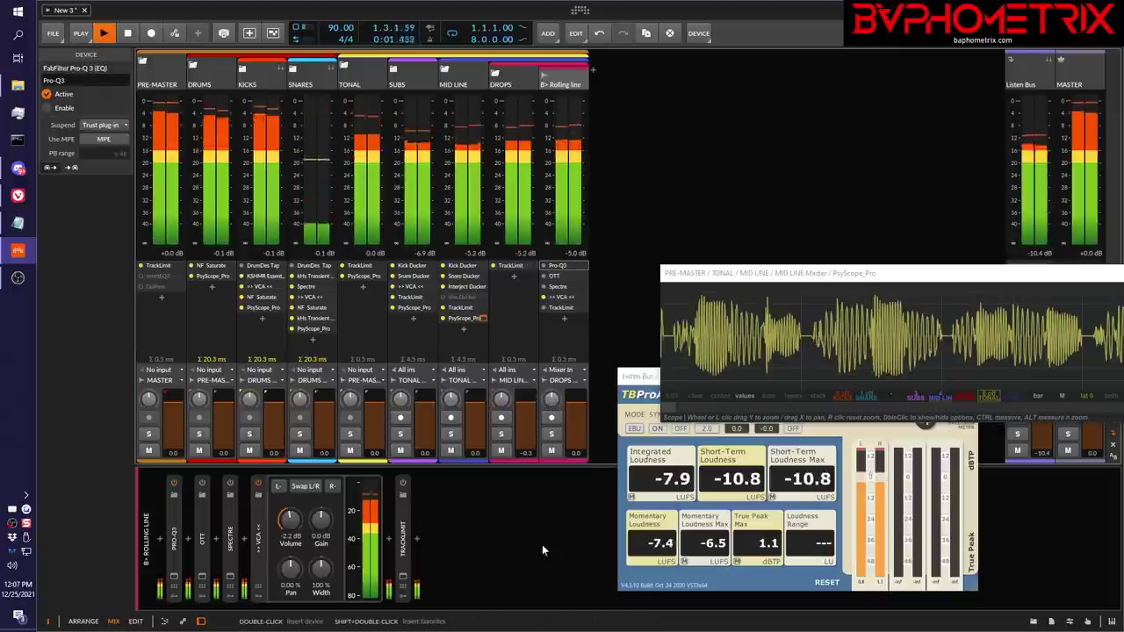
key("space")
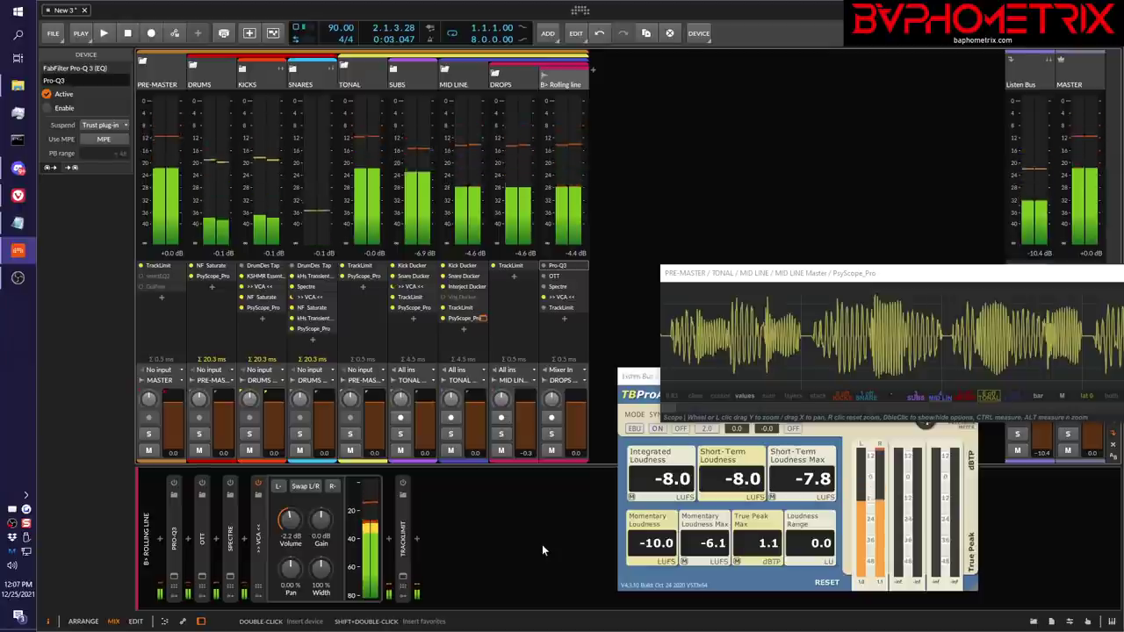
Re-enable Pro-Q3, OTT, Spectre and TrackLimit on the B> Rolling line track
left_click(544, 265)
left_click(557, 287)
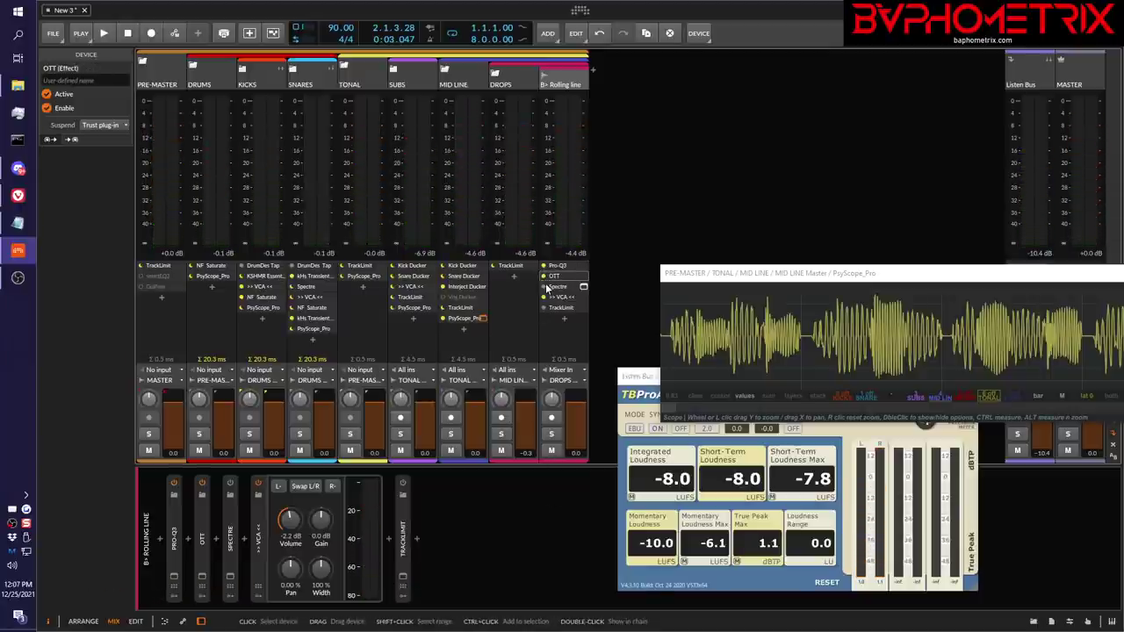
left_click(548, 308)
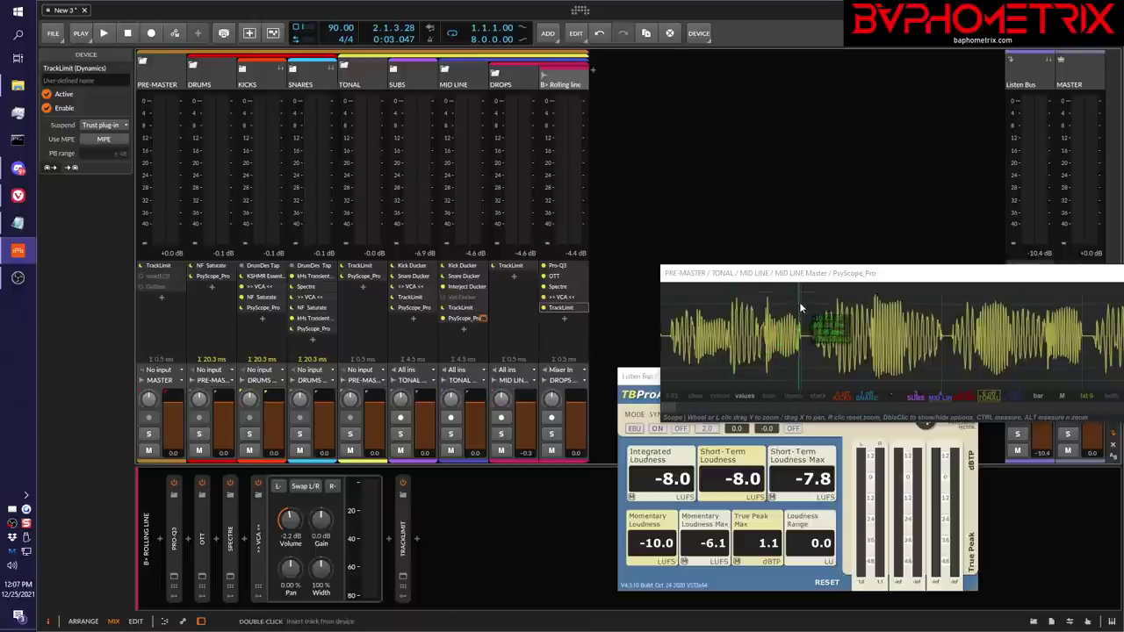
Audition the processed B> Rolling line track soloed, and again unsoloed in the full mix
key("space")
left_click(551, 434)
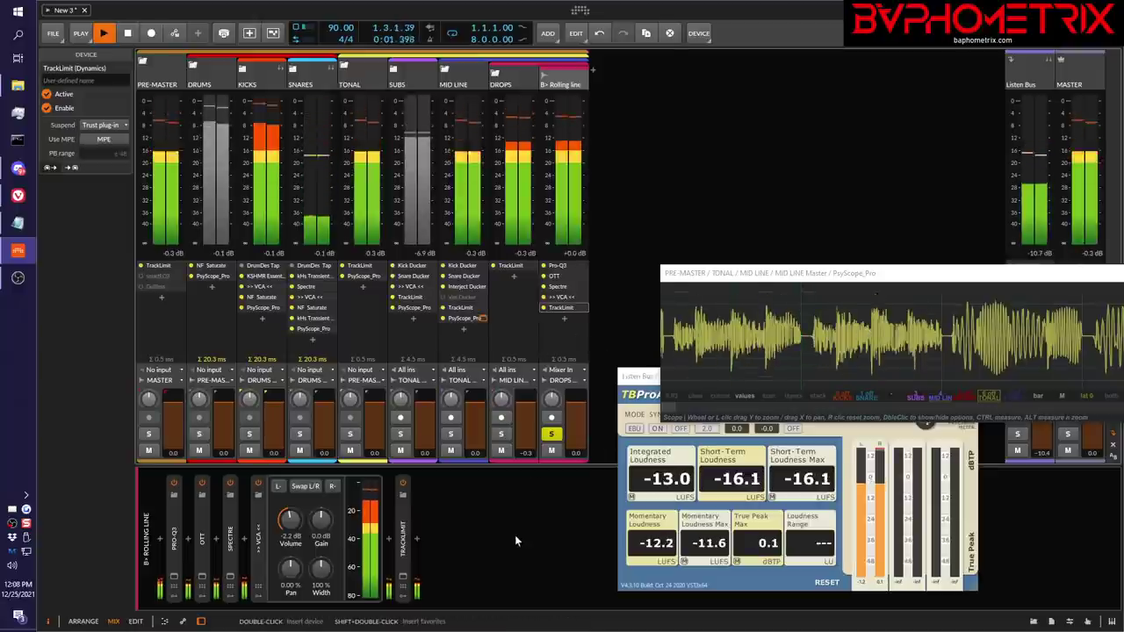
left_click(551, 434)
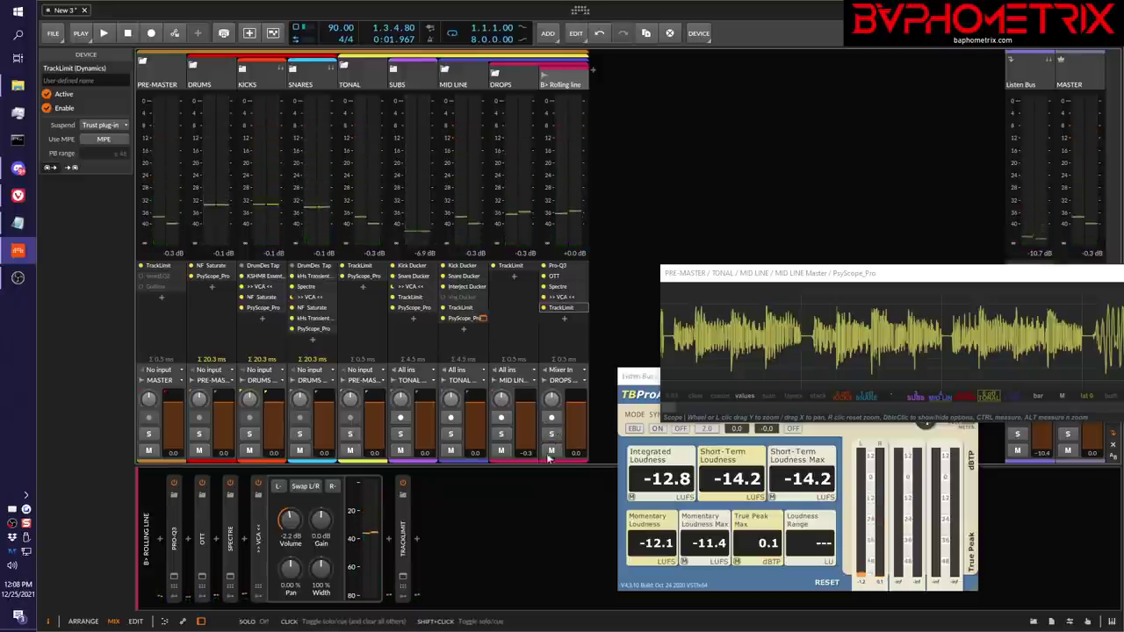
key("space")
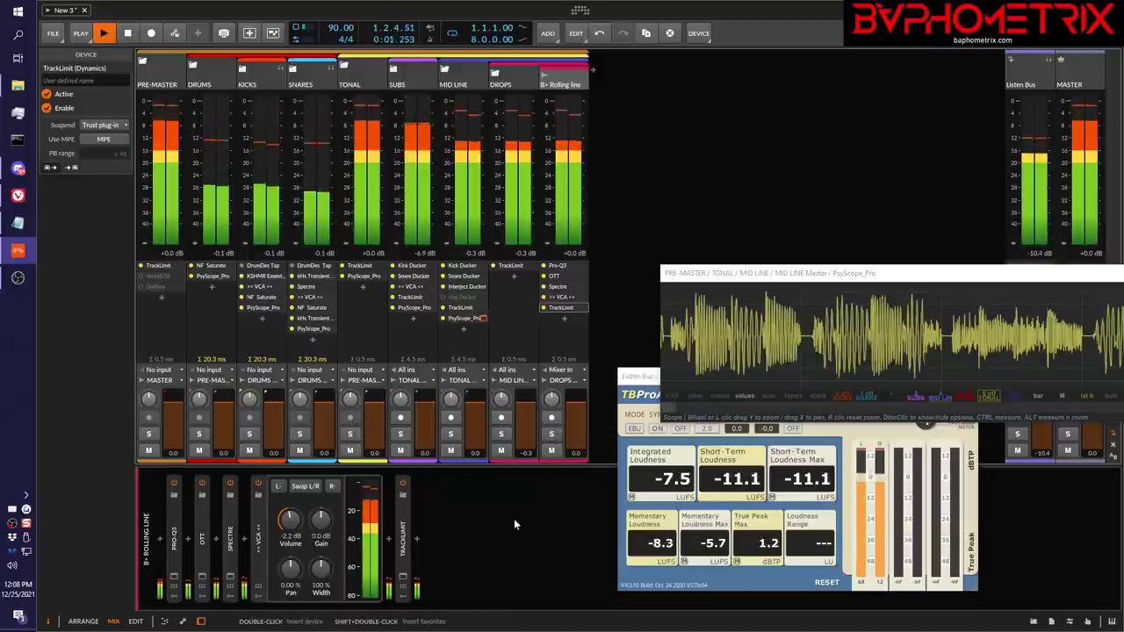
key("space")
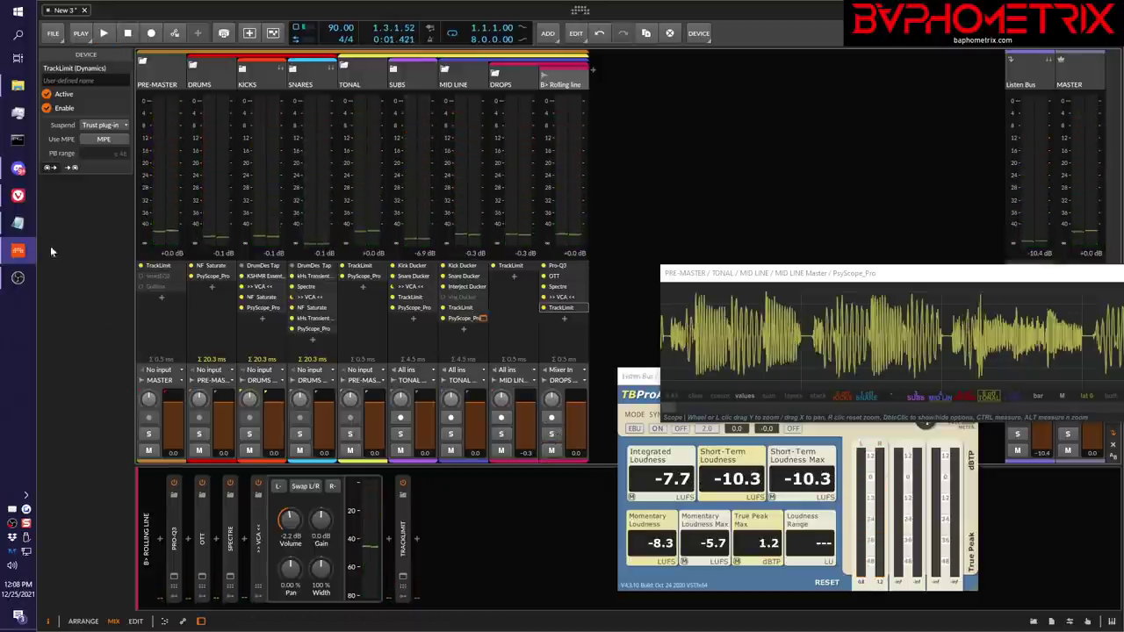
Review the "SOLVE FOR LOUDNESS IN THIS ORDER" notes in Notepad and return to the Bitwig mixer
left_click(18, 224)
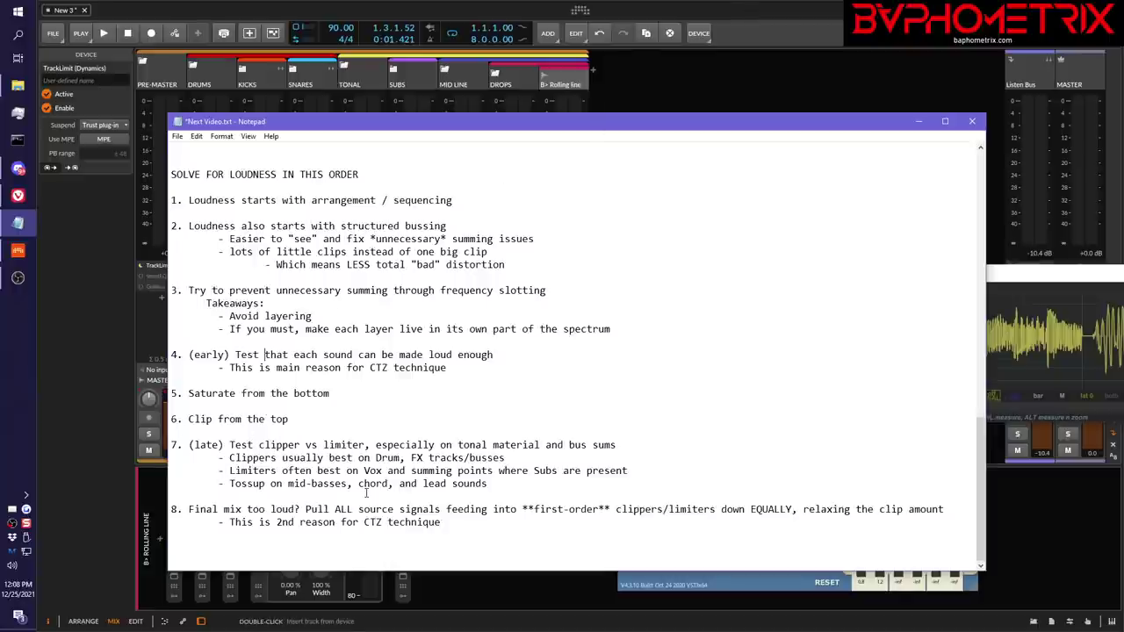
left_click(776, 14)
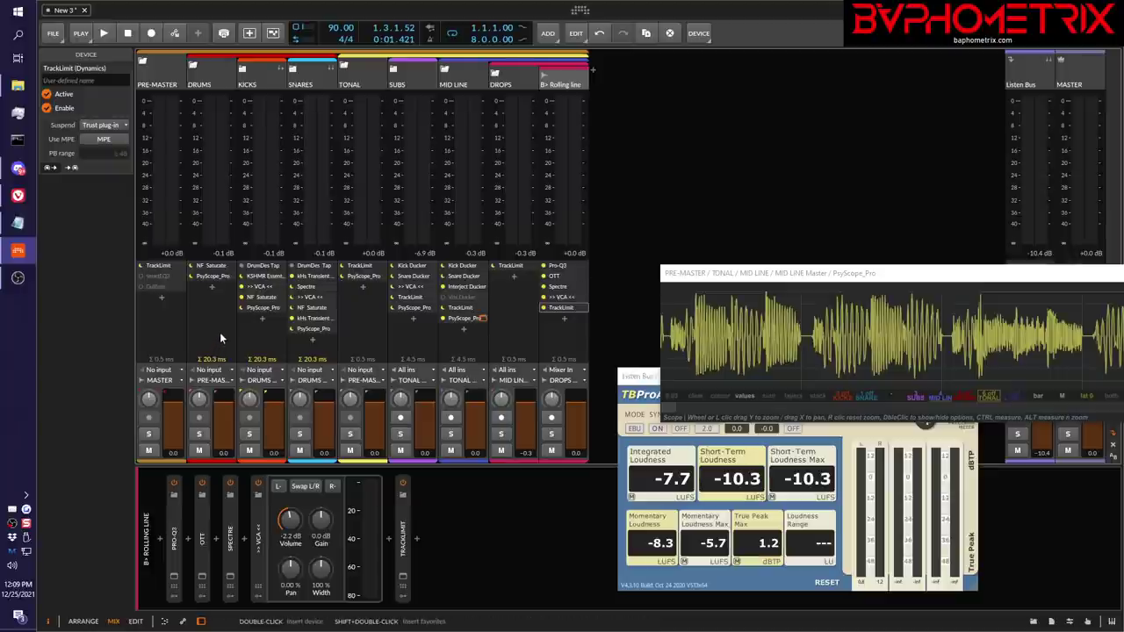
left_click(17, 223)
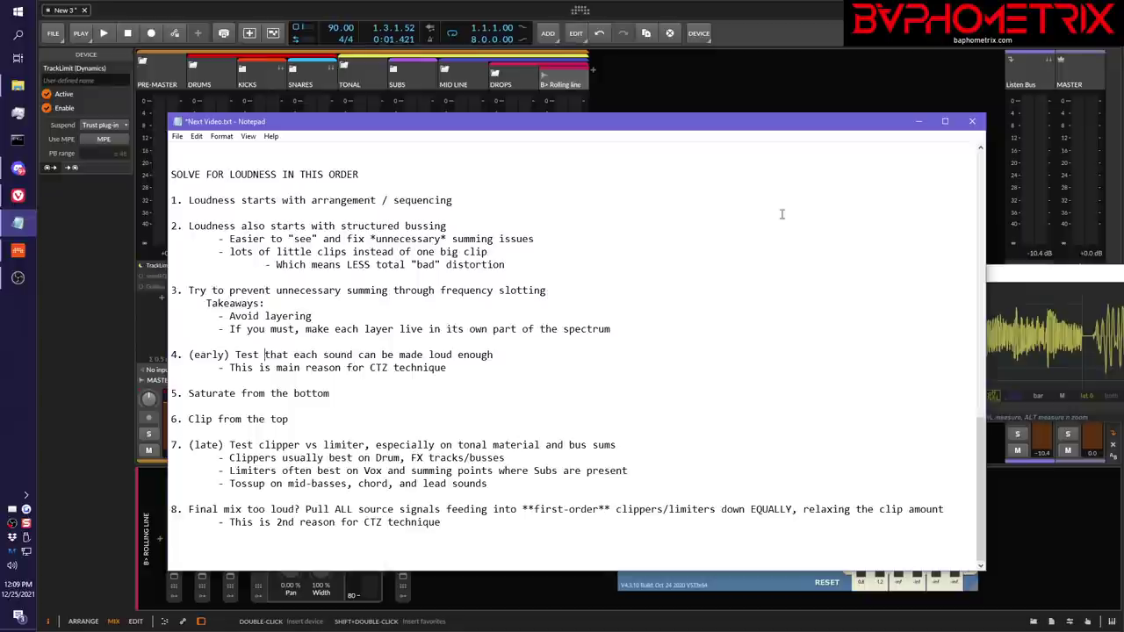
key("alt+Tab")
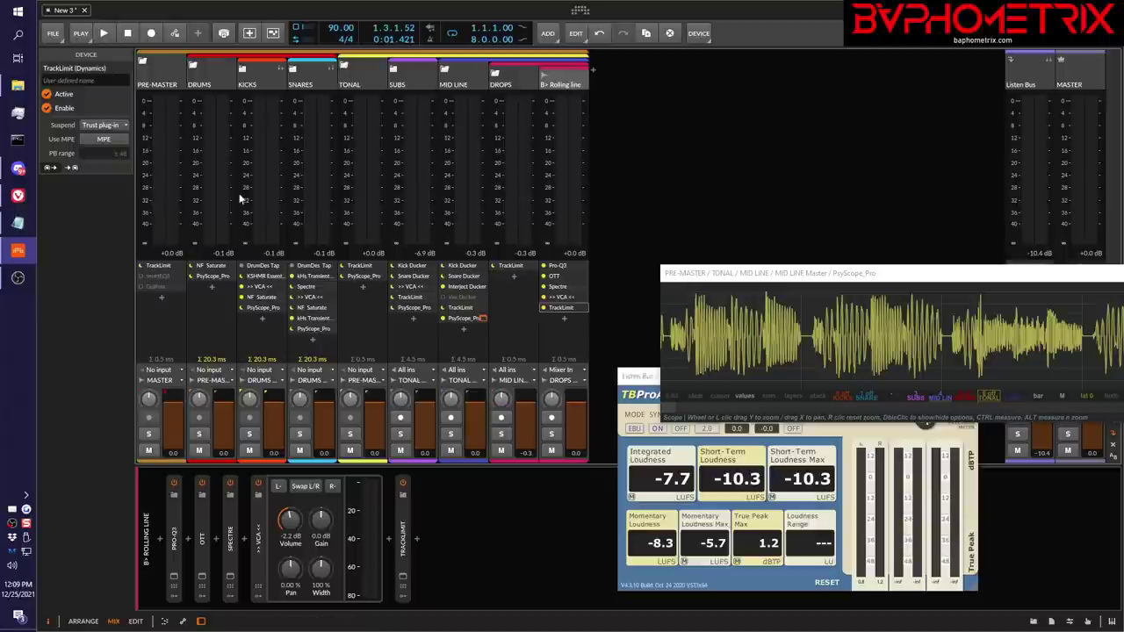
Switch to the Vivaldi browser and show the DMG Audio TrackLimit product page
mouse_move(25, 200)
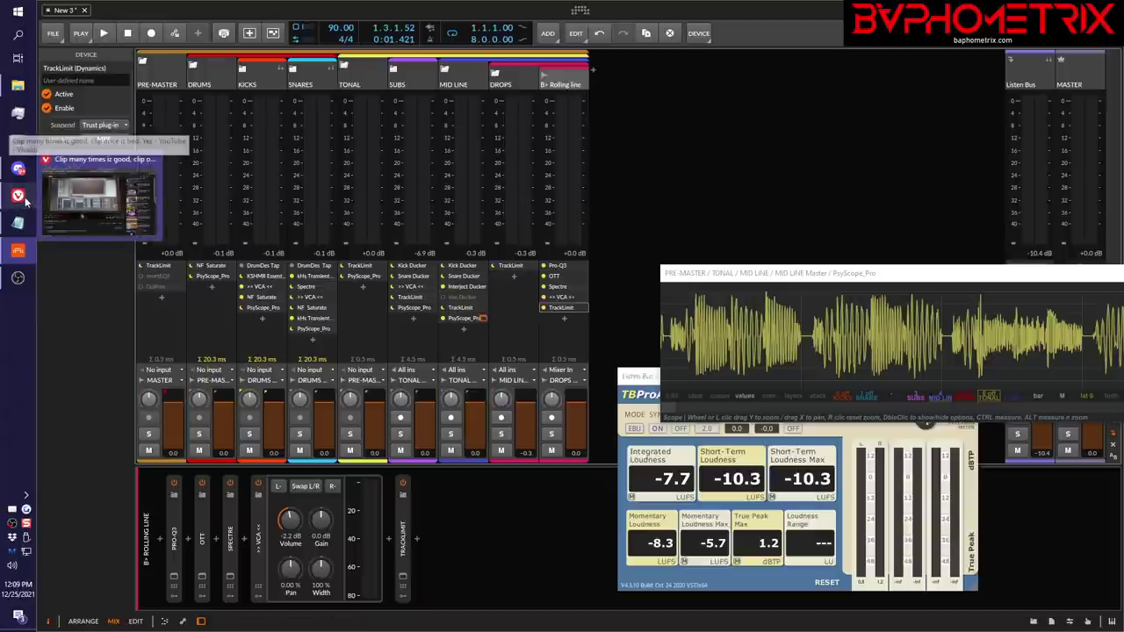
left_click(88, 189)
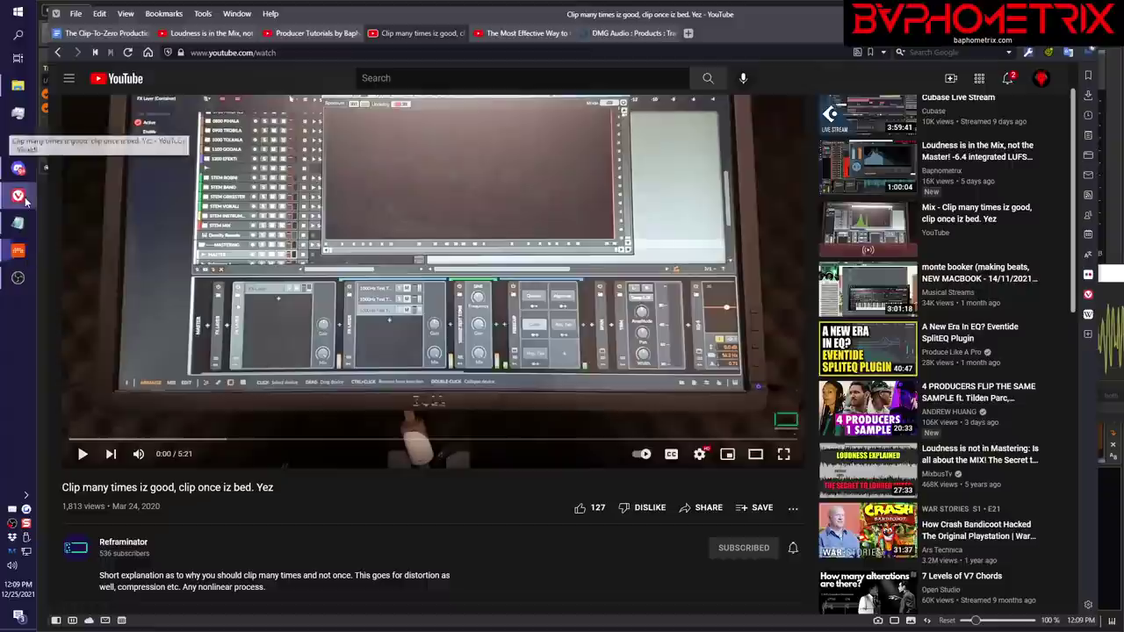
left_click(612, 33)
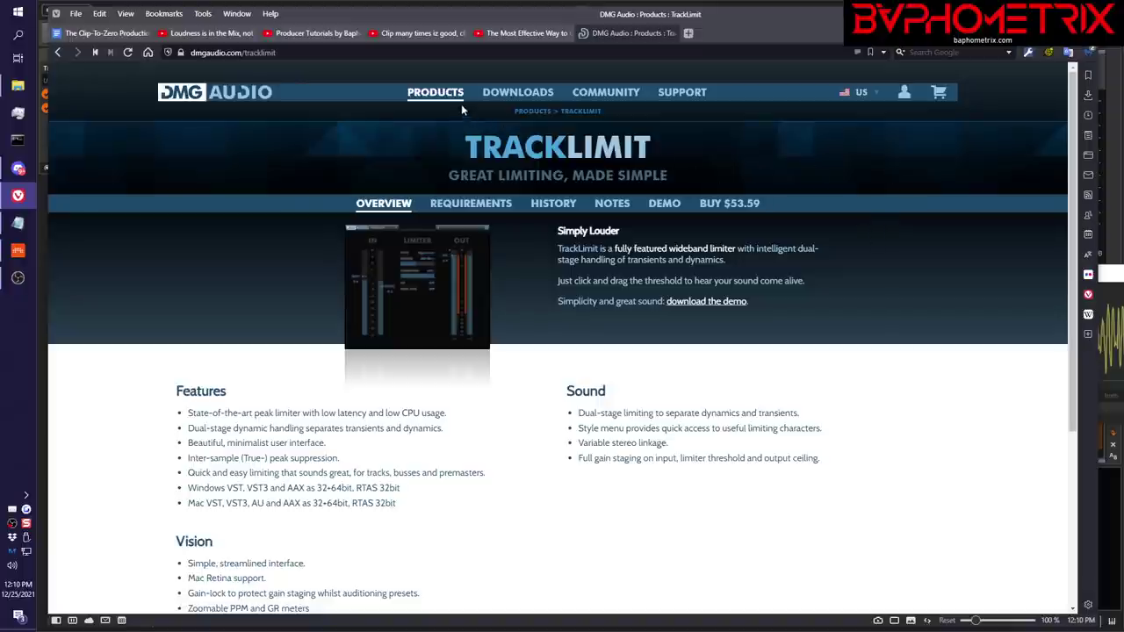
Open the Limitless limiter page from DMG Audio's Dynamics products and look over its overview
mouse_move(461, 103)
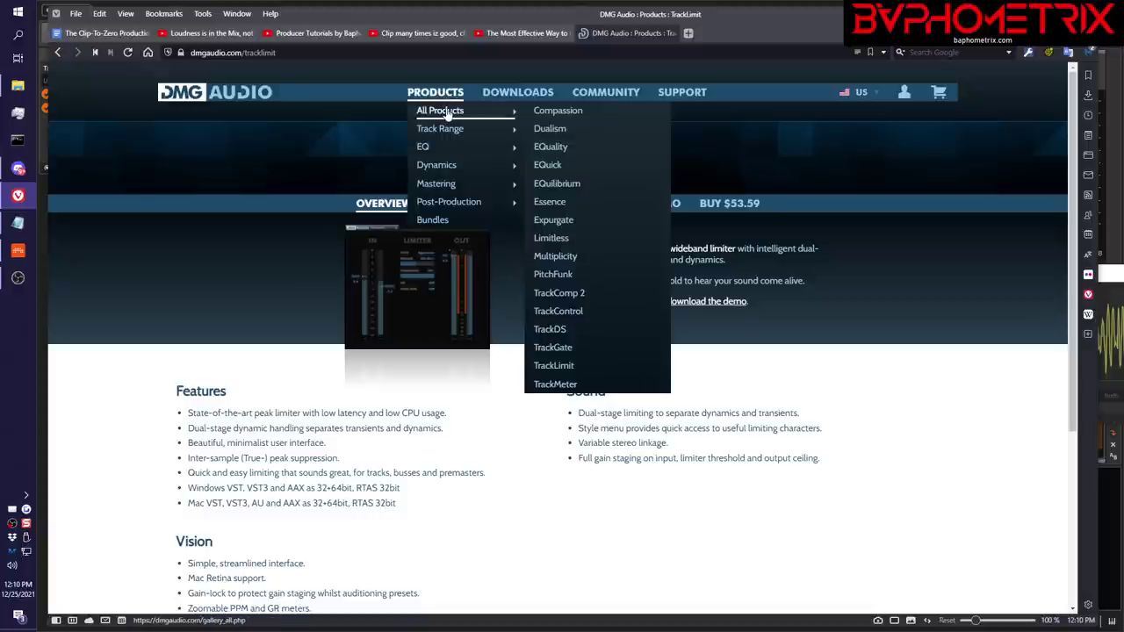
mouse_move(474, 168)
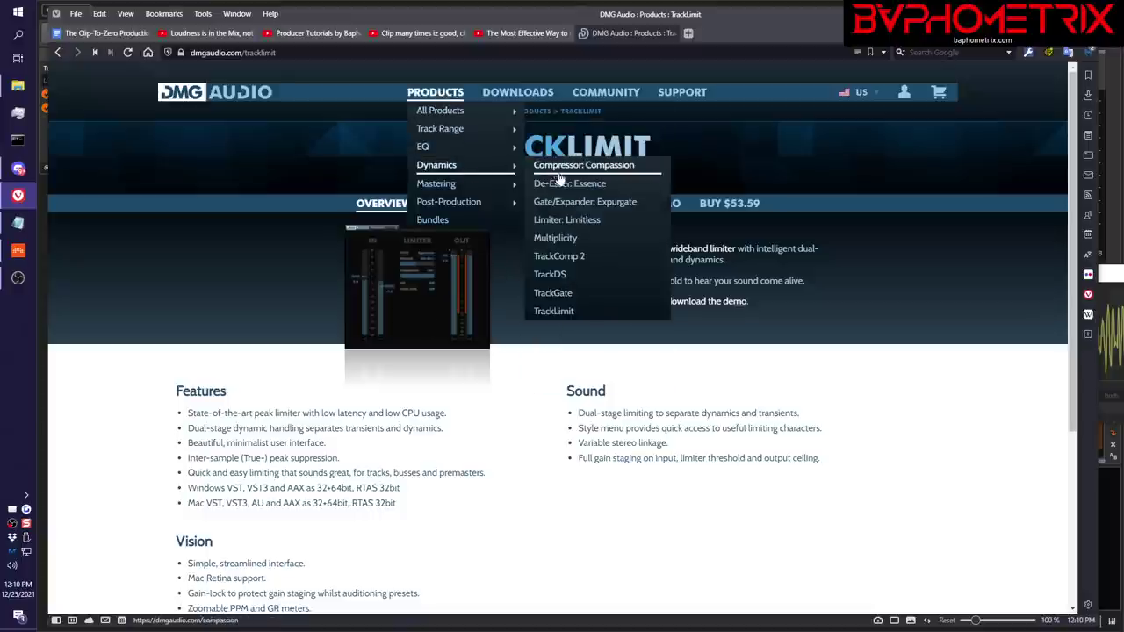
left_click(565, 221)
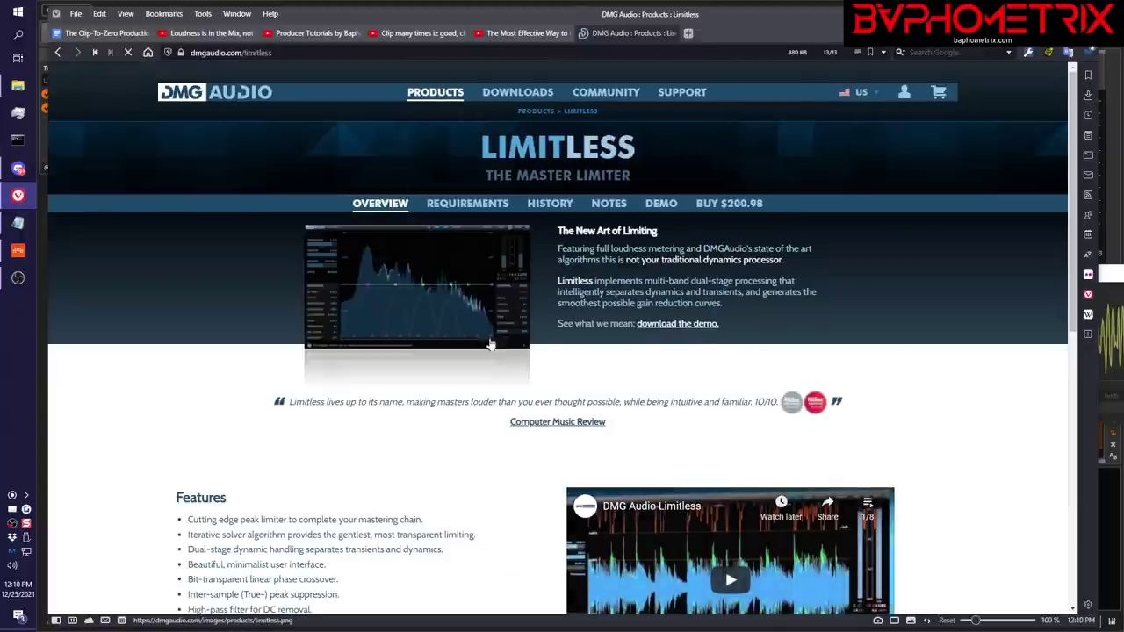
scroll(947, 442, "down", 2)
scroll(947, 442, "up", 2)
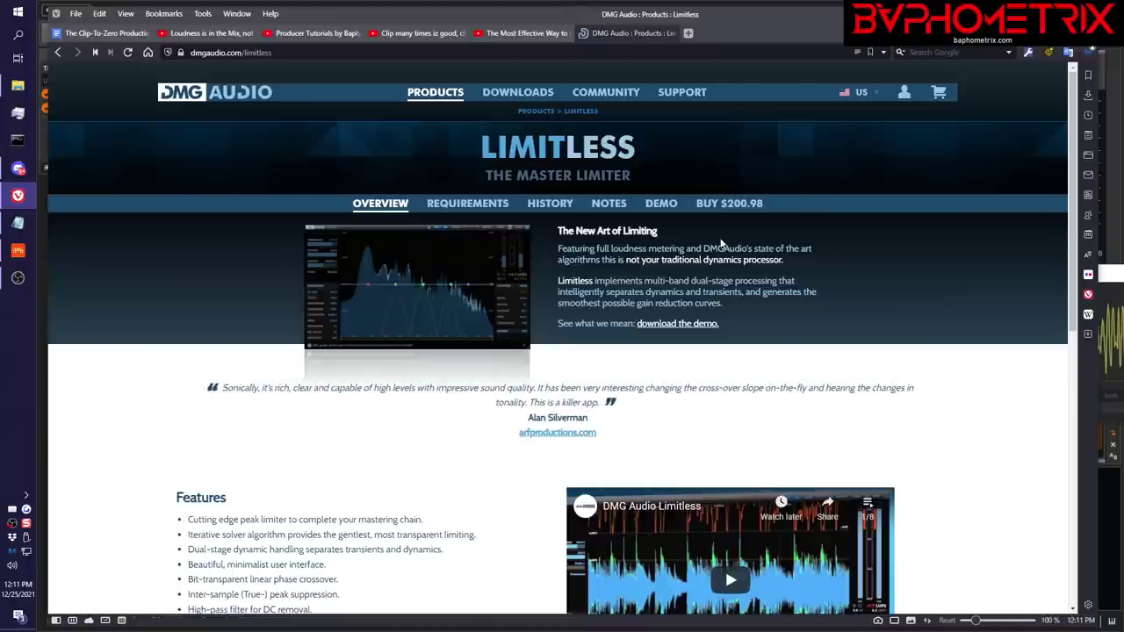
Go back to the TrackLimit product page from DMG Audio's Track Range products
mouse_move(432, 100)
mouse_move(450, 132)
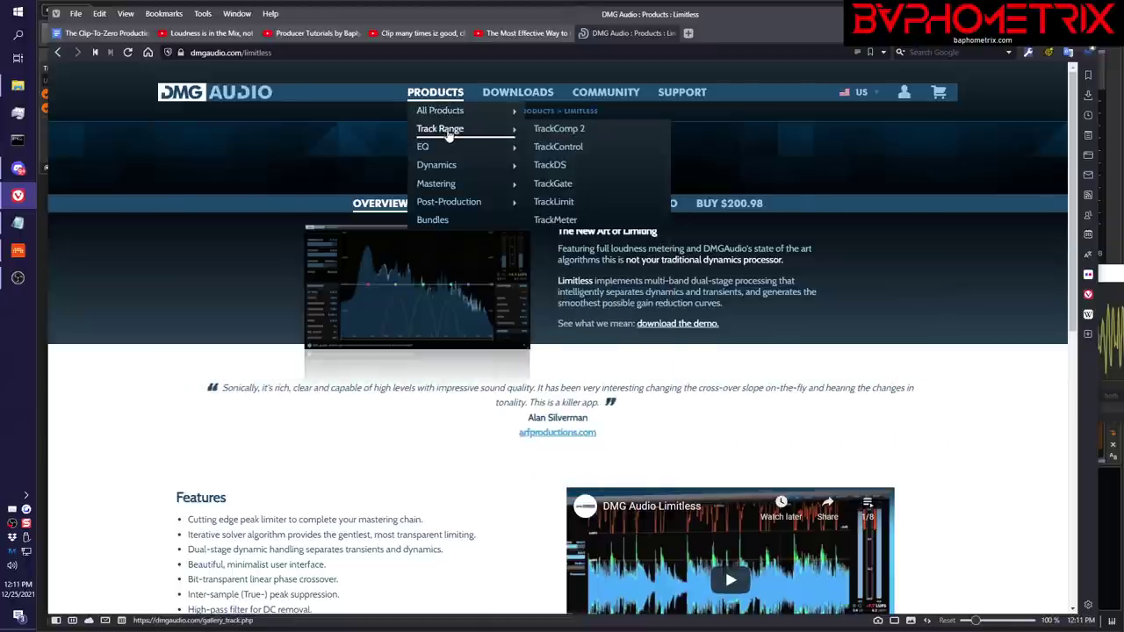
left_click(546, 203)
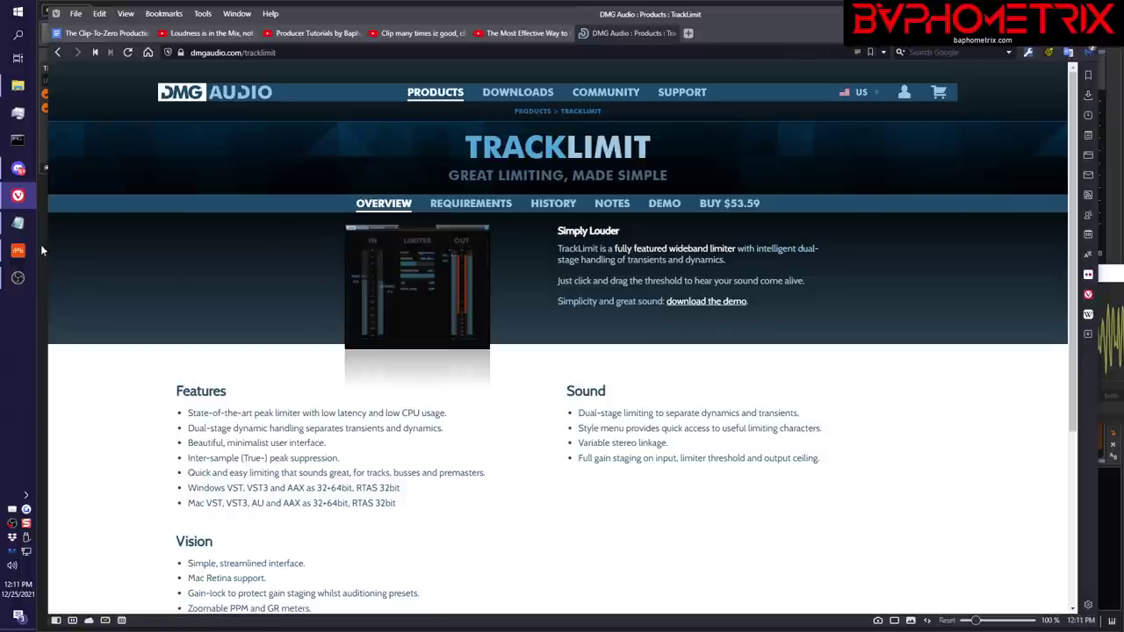
Switch to Bitwig Studio and point out the SNARES NF Saturate clipper and the PRE-MASTER TrackLimit limiter in the mixer
mouse_move(20, 257)
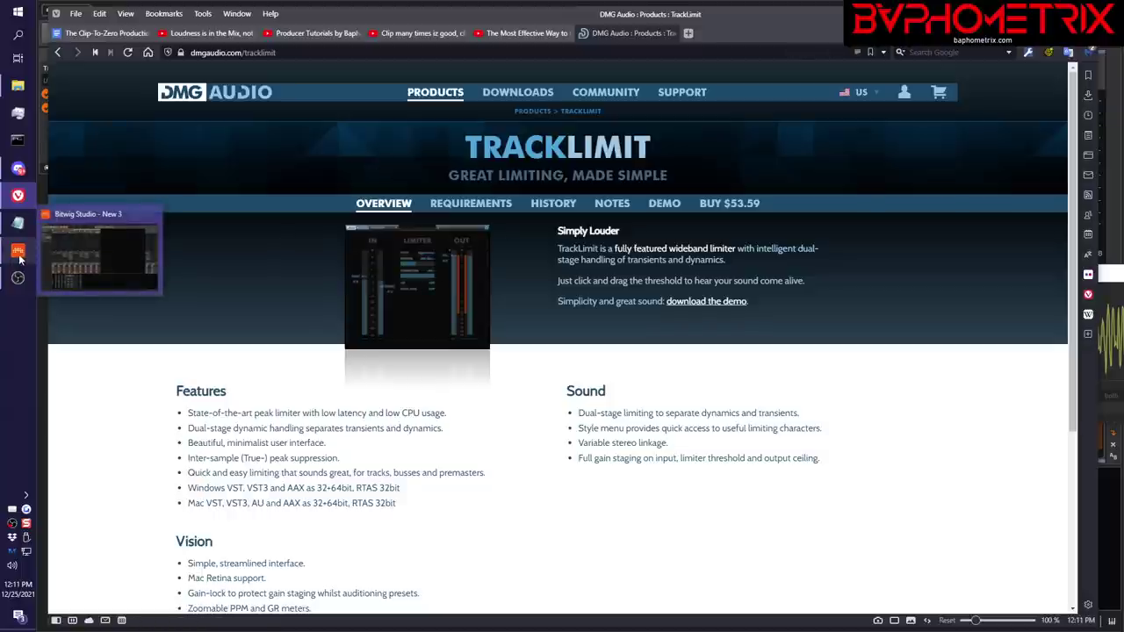
left_click(19, 257)
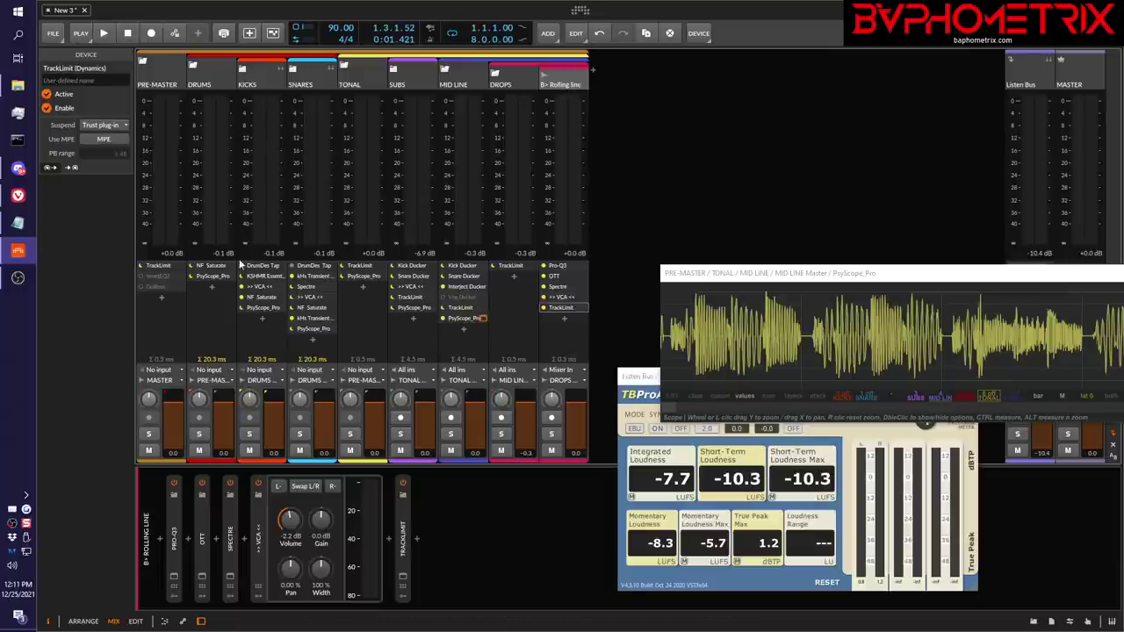
left_click(313, 308)
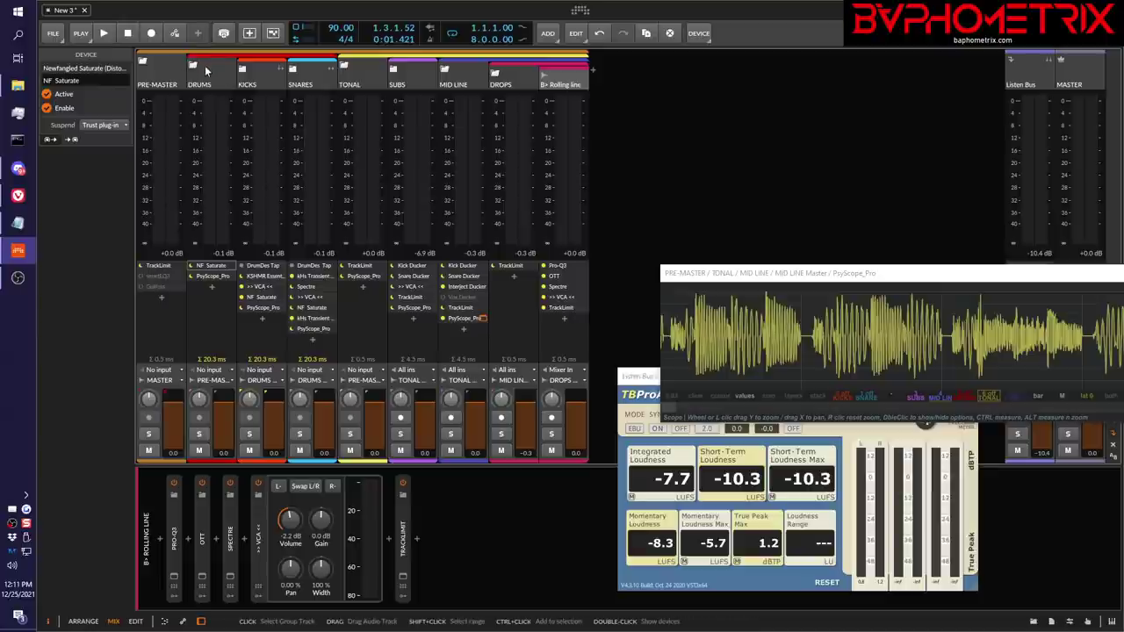
left_click(159, 266)
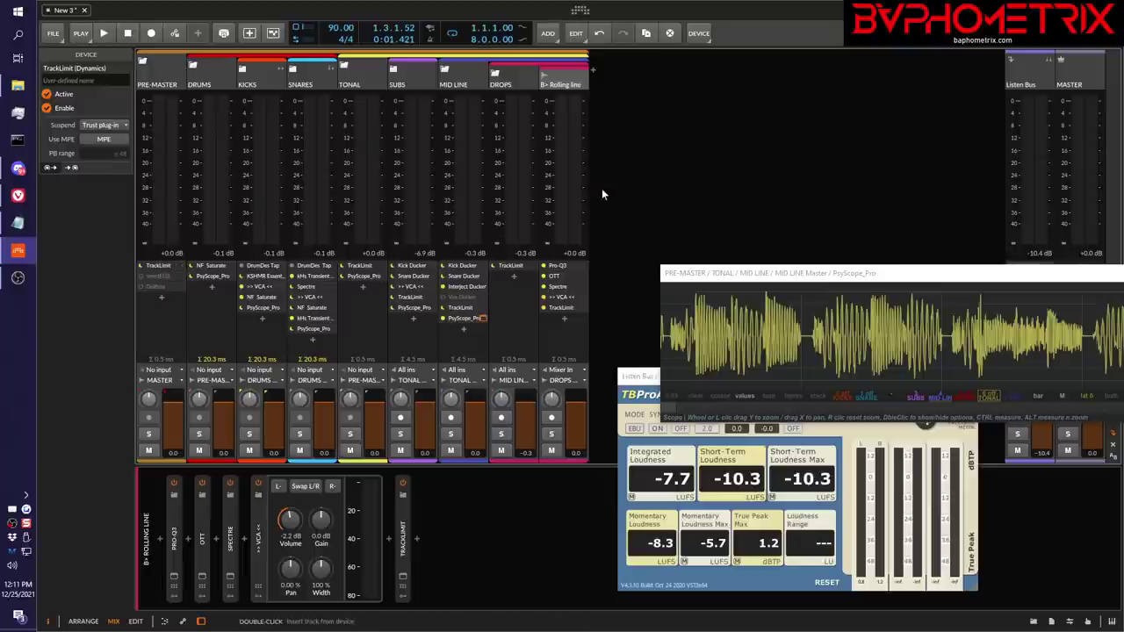
Go back over the loudness-order notes in Notepad alongside the TrackLimit page and the mixer, ending in Bitwig Studio
left_click(18, 222)
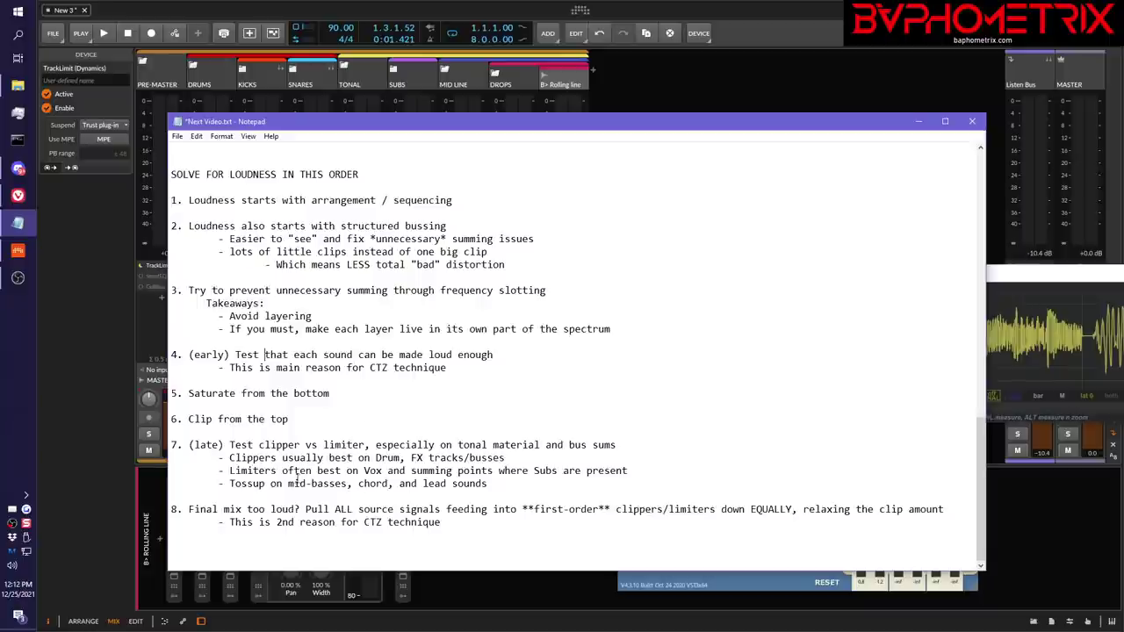
left_click(765, 17)
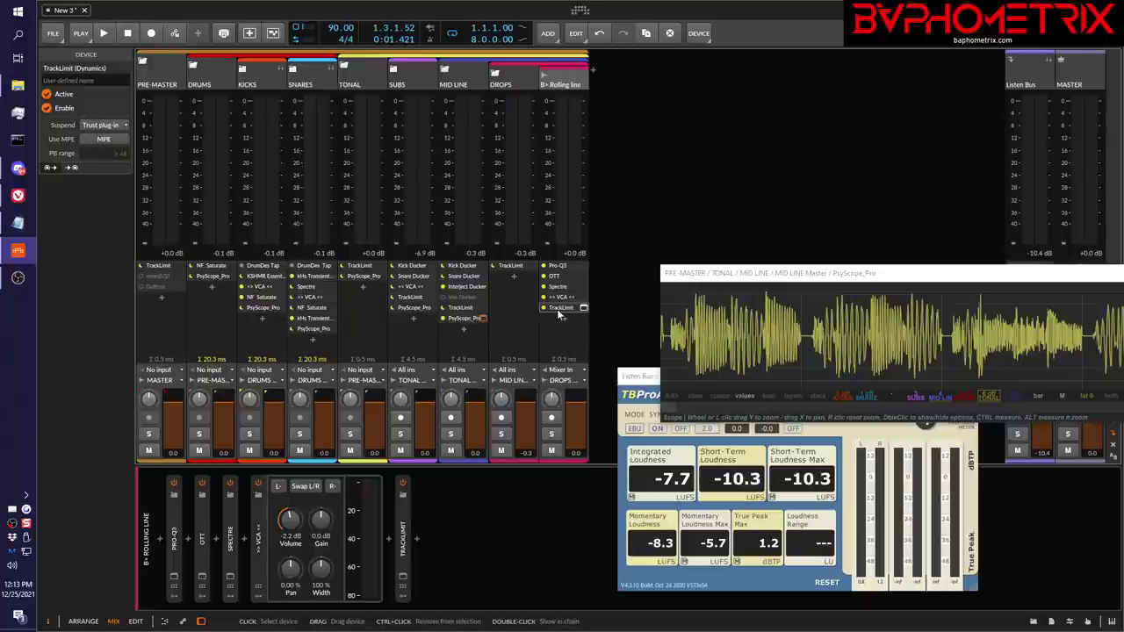
left_click(17, 195)
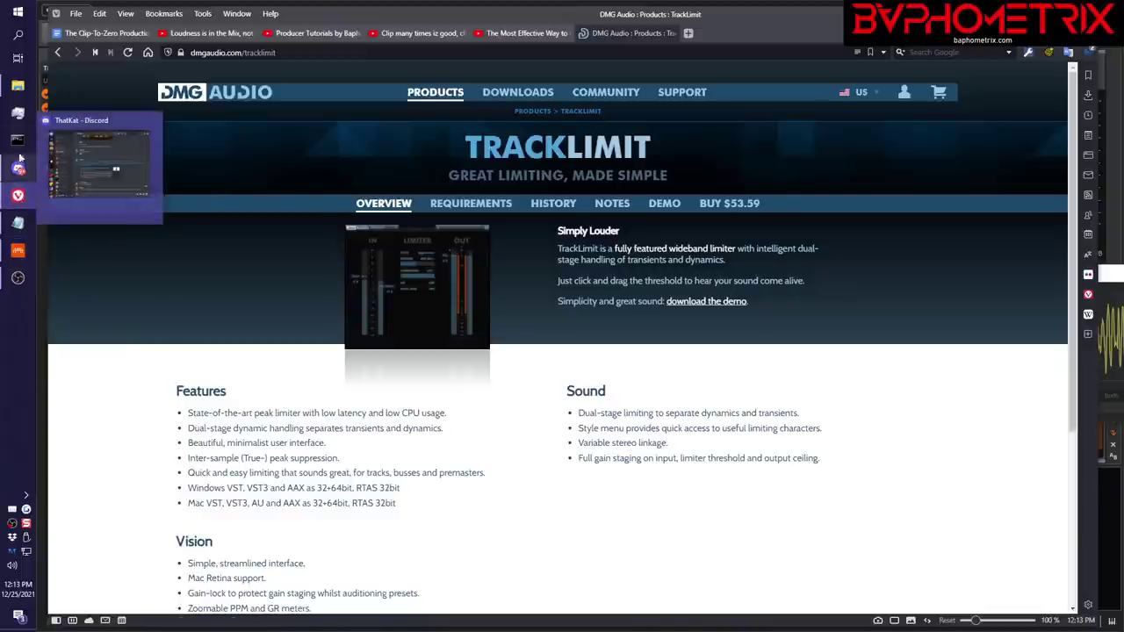
mouse_move(19, 97)
left_click(18, 223)
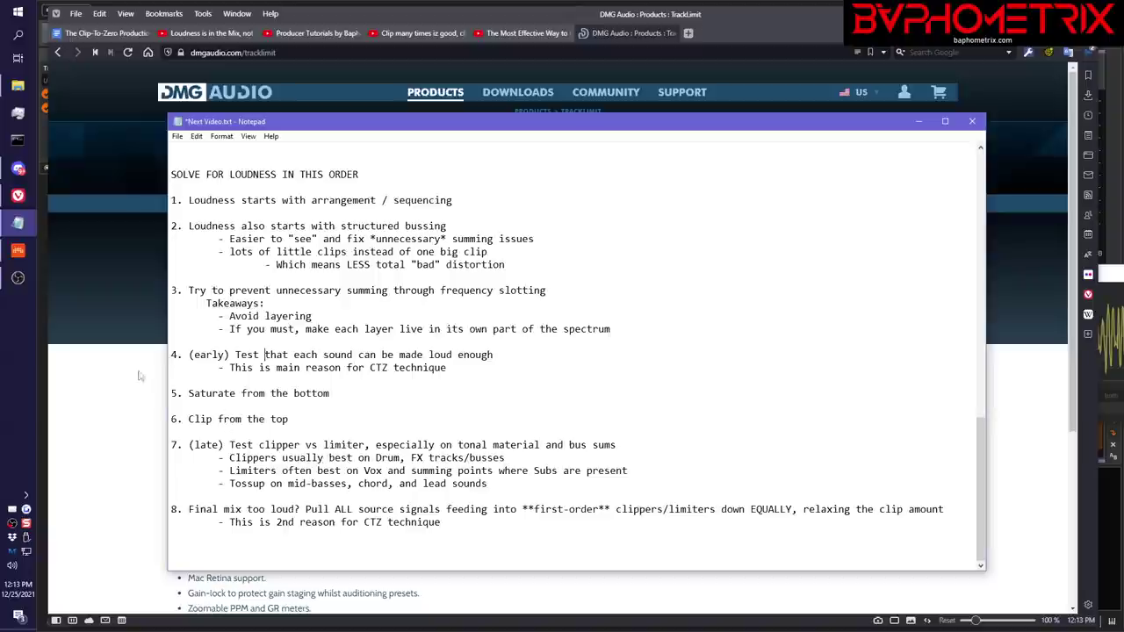
left_click(18, 254)
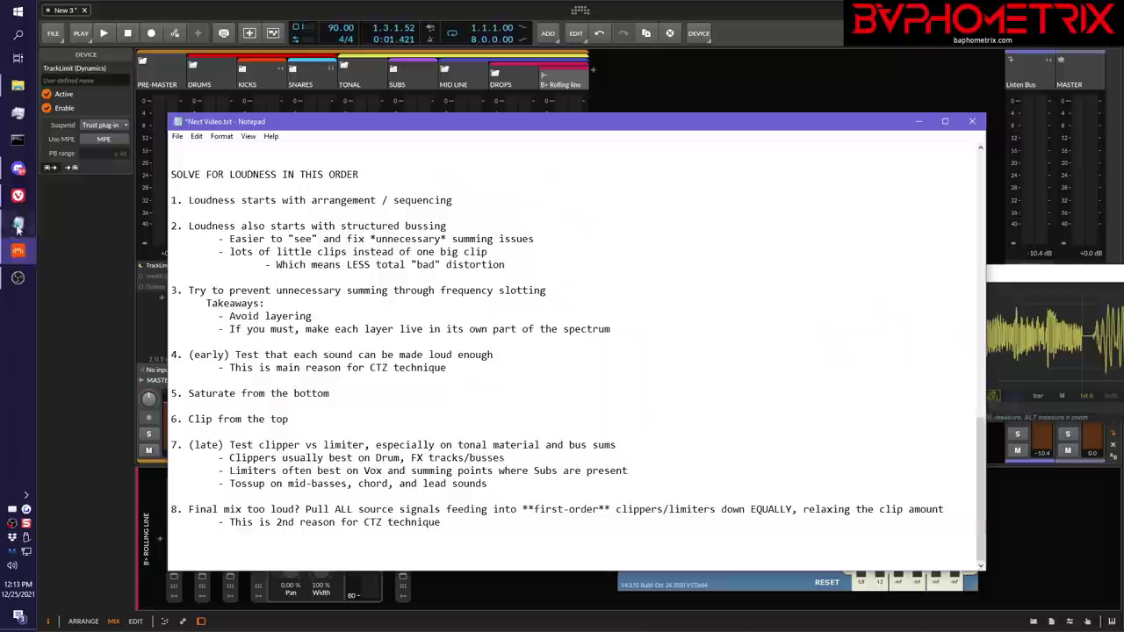
left_click(18, 223)
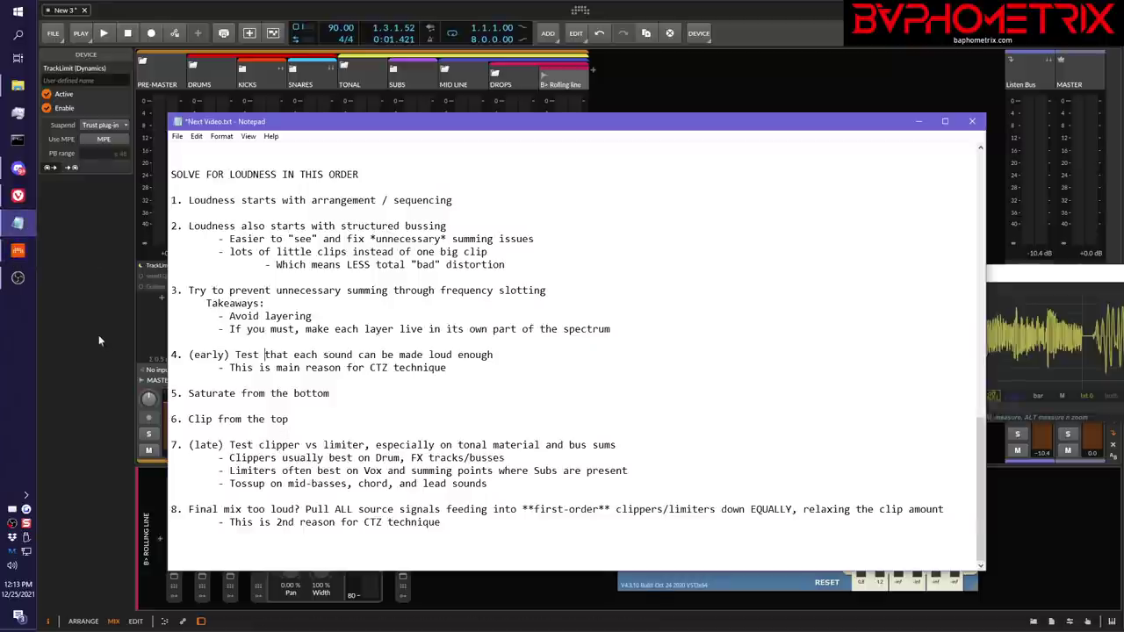
left_click(18, 254)
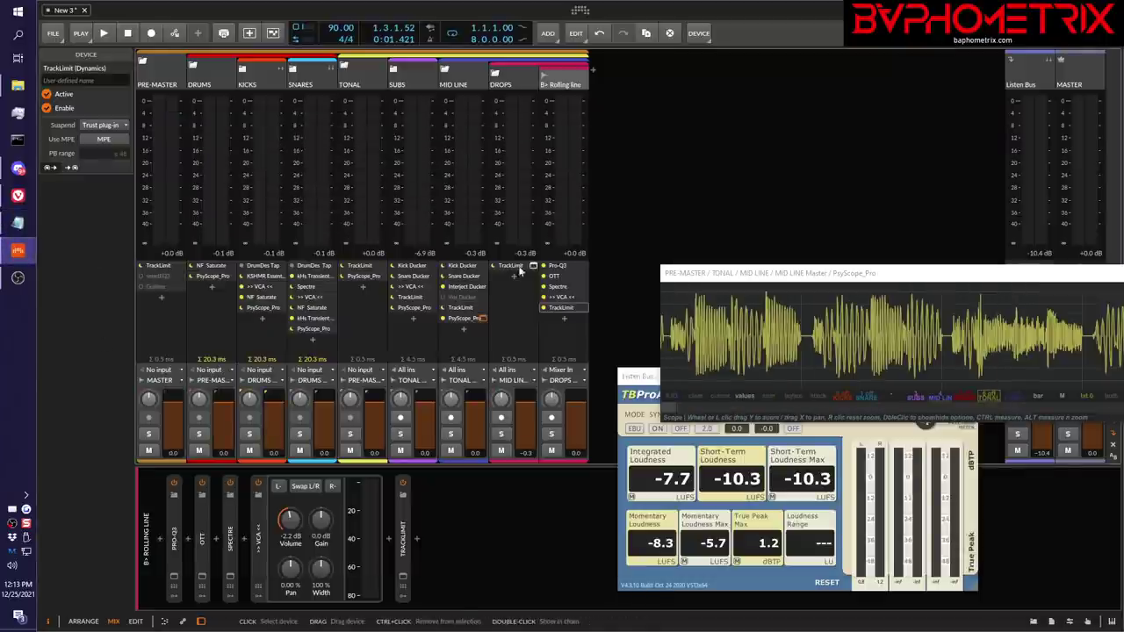
Inspect the TrackLimit settings on B> Rolling line, DROPS and MID LINE, and close the three plug-in windows
left_click(584, 307)
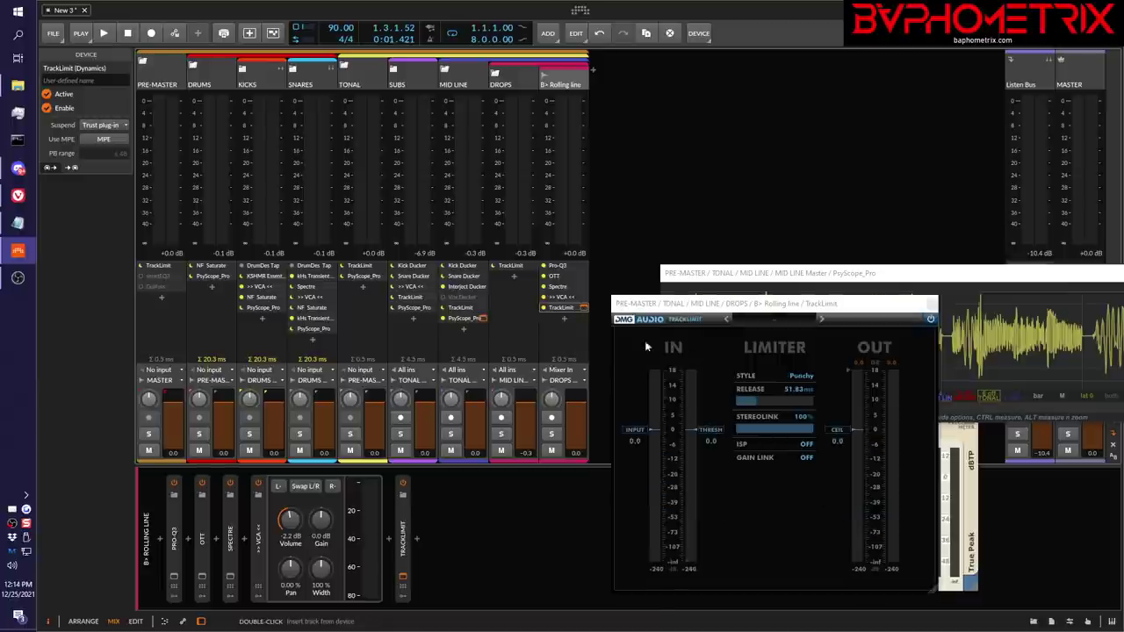
left_click(534, 267)
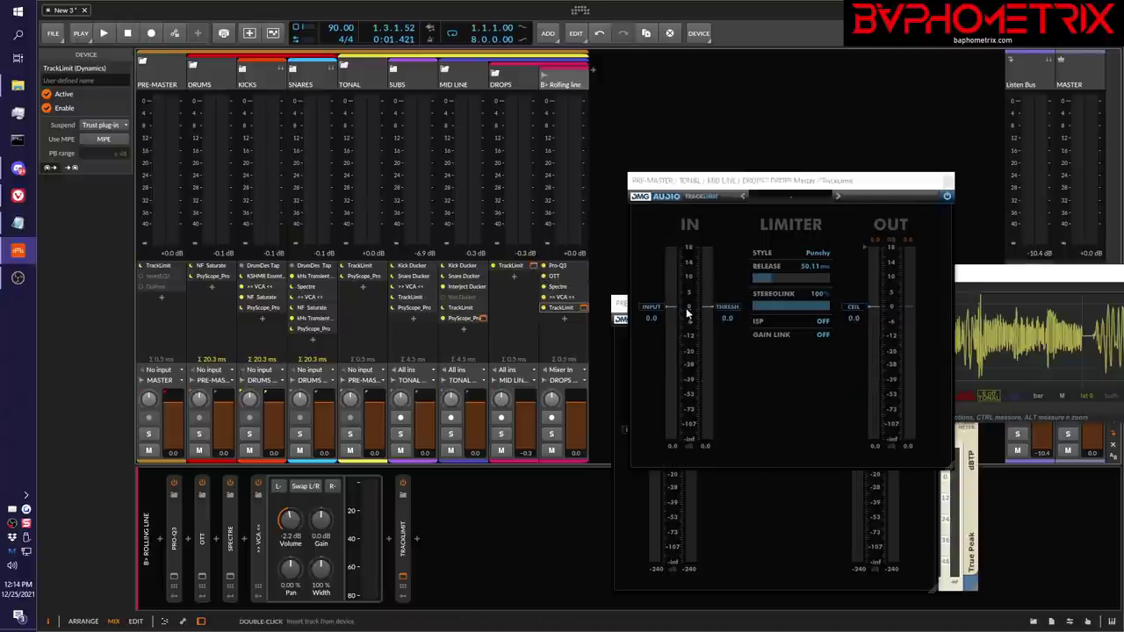
left_click(483, 307)
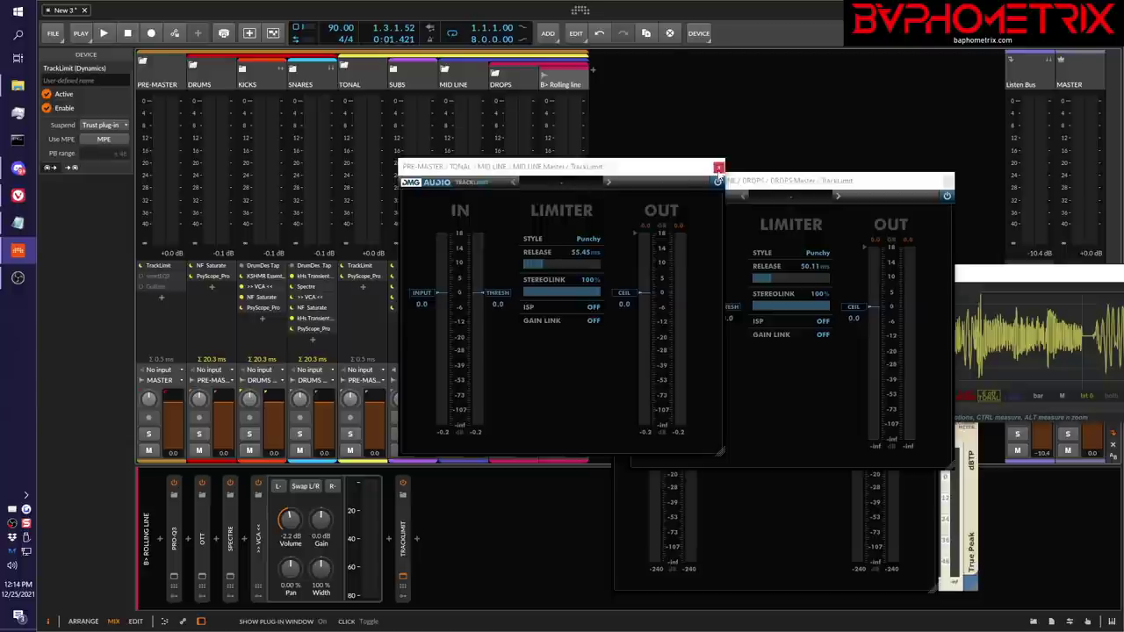
left_click(719, 167)
left_click(947, 182)
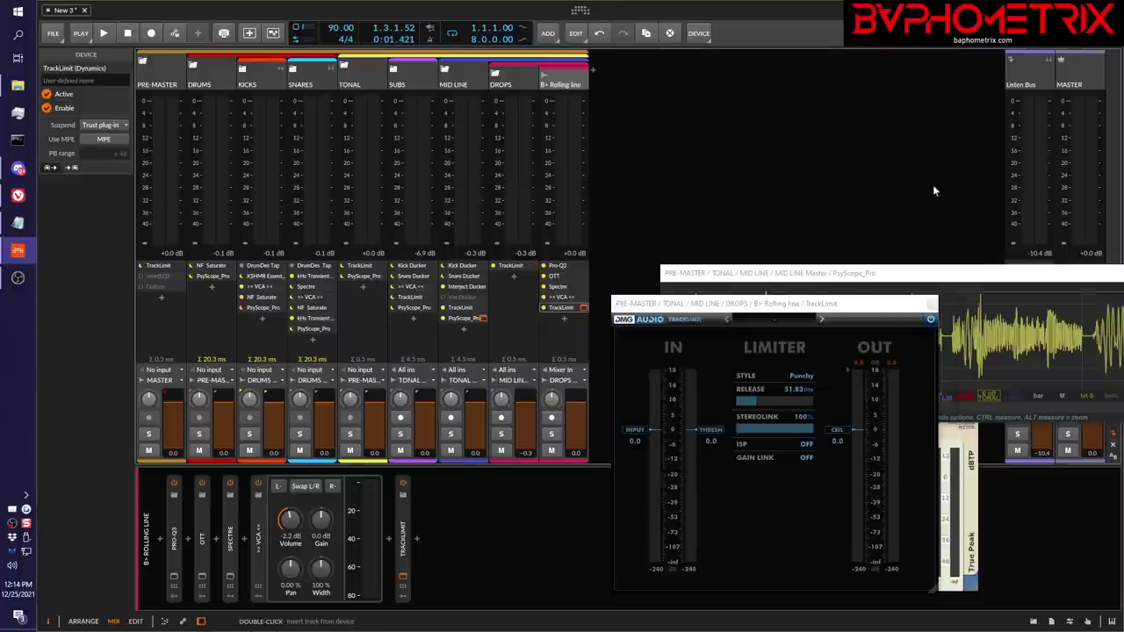
left_click(933, 306)
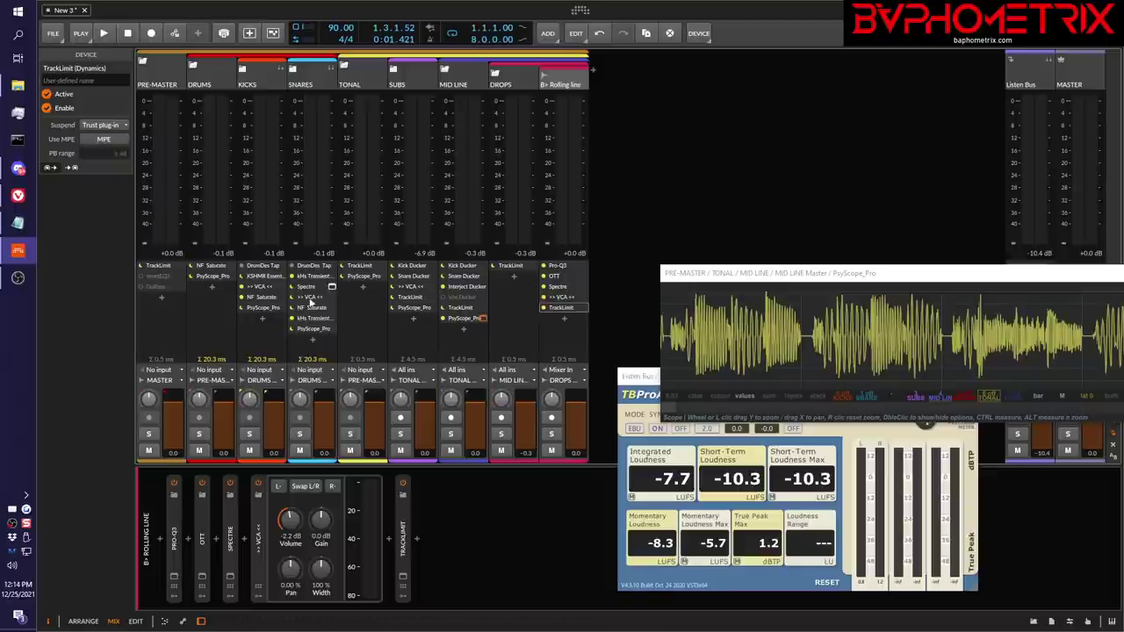
Inspect the NF Saturate clipper settings on the SNARES bus and close its window
left_click(310, 309)
left_click(331, 308)
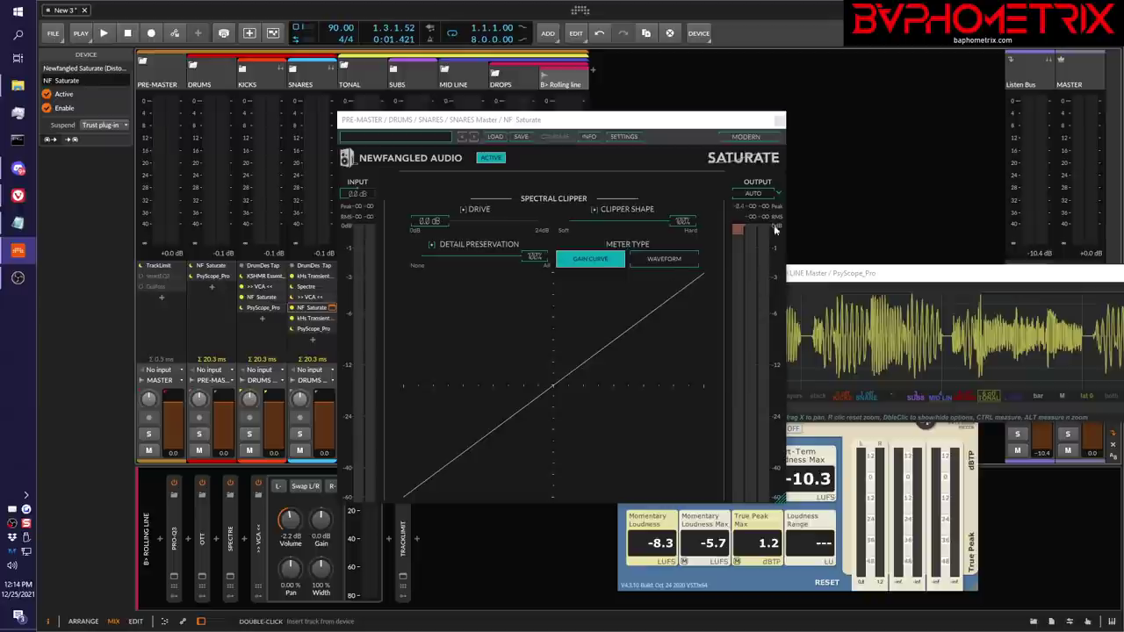
left_click(780, 123)
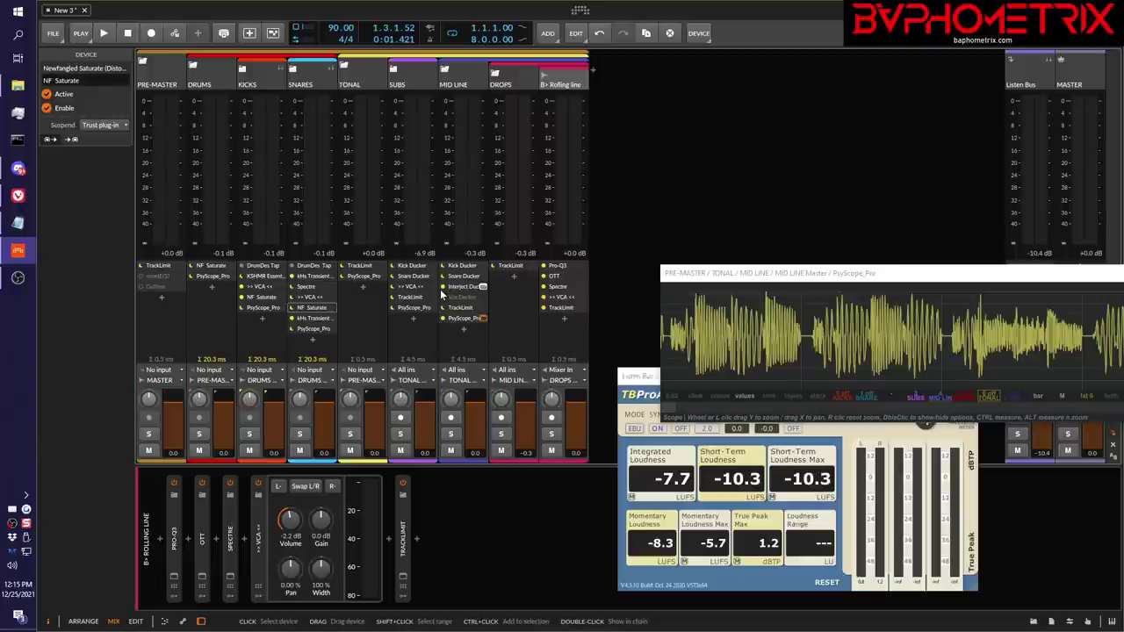
Check the ceiling settings of TrackLimit on B> Rolling line and MID LINE, and close both plug-in windows
left_click(584, 308)
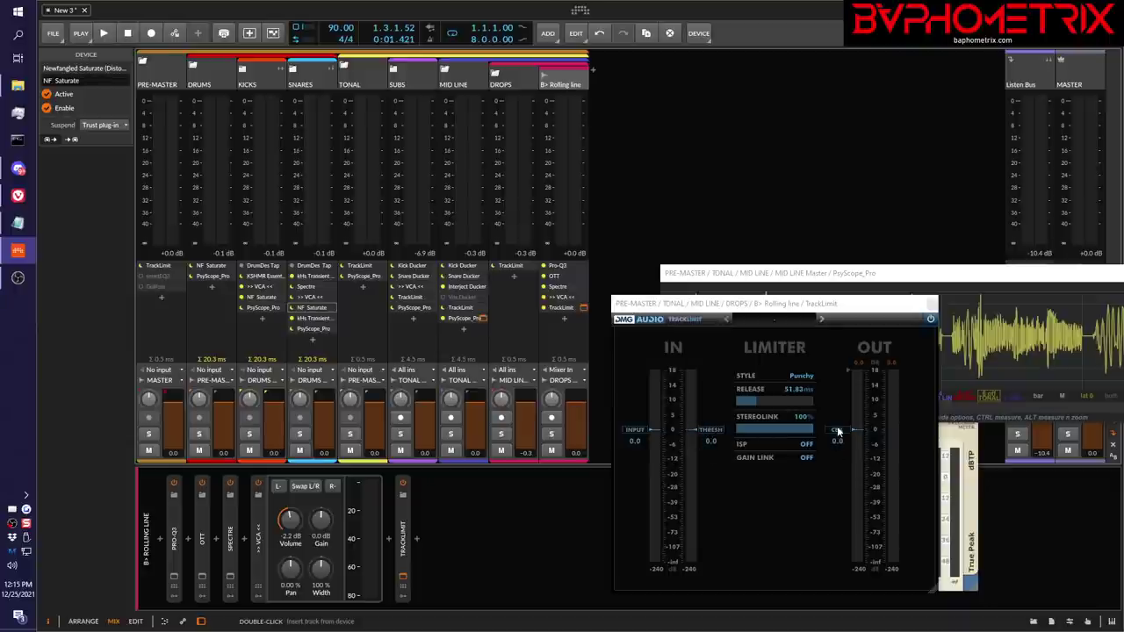
left_click(483, 311)
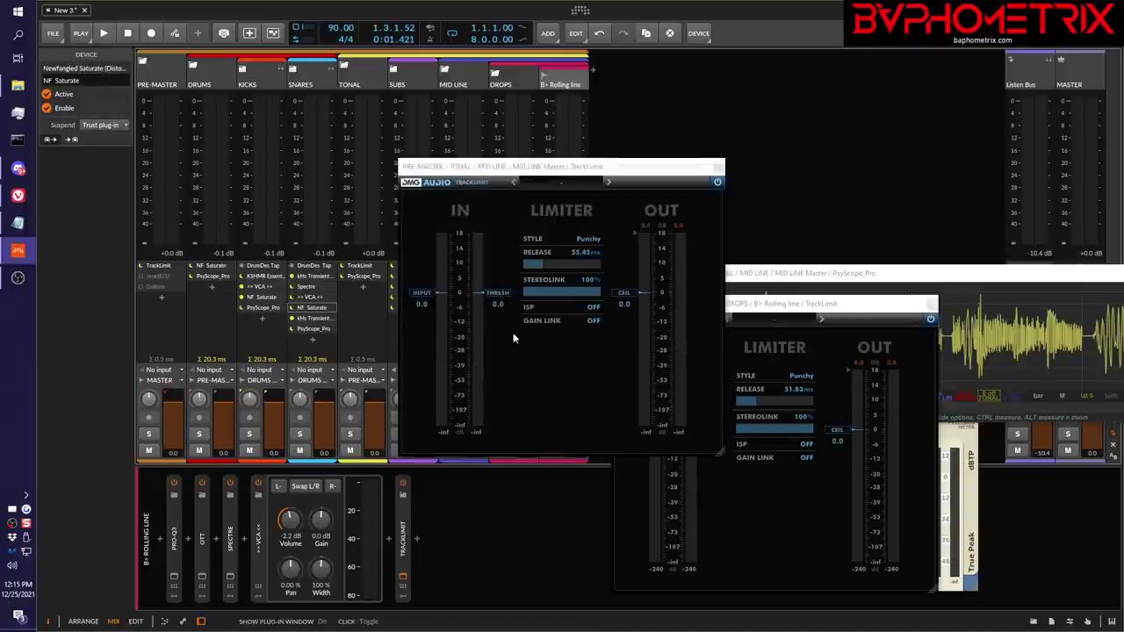
left_click(718, 166)
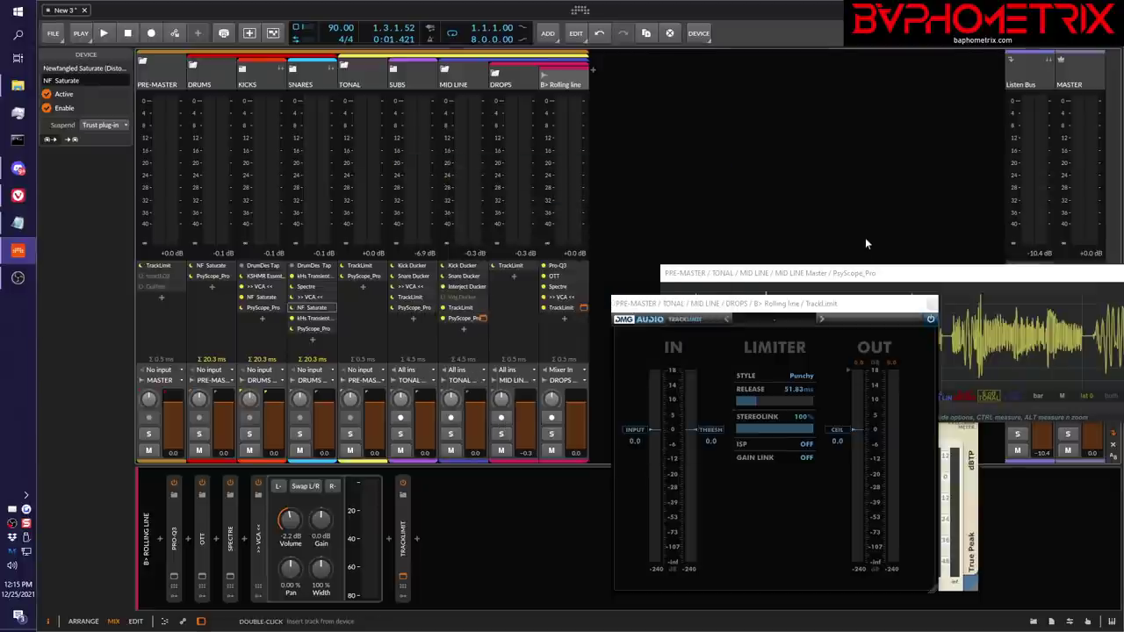
left_click(932, 303)
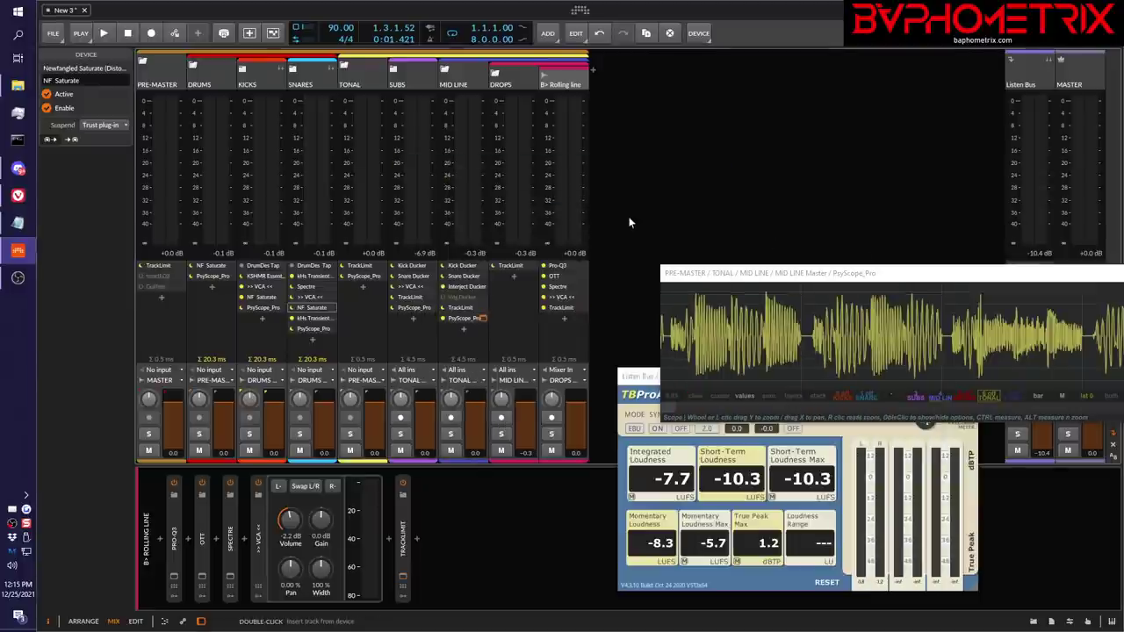
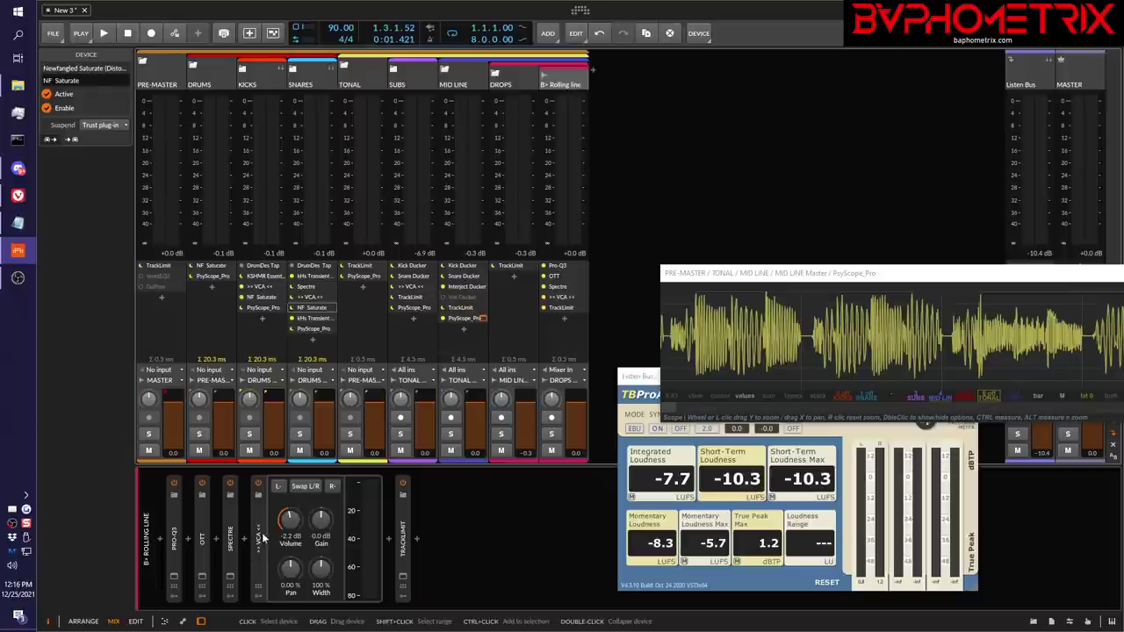
Add a Tool device named ">> VCA <<" after TrackLimit on the B> Rolling line track, and delete it again
double_click(422, 542)
type("tool")
key("Return")
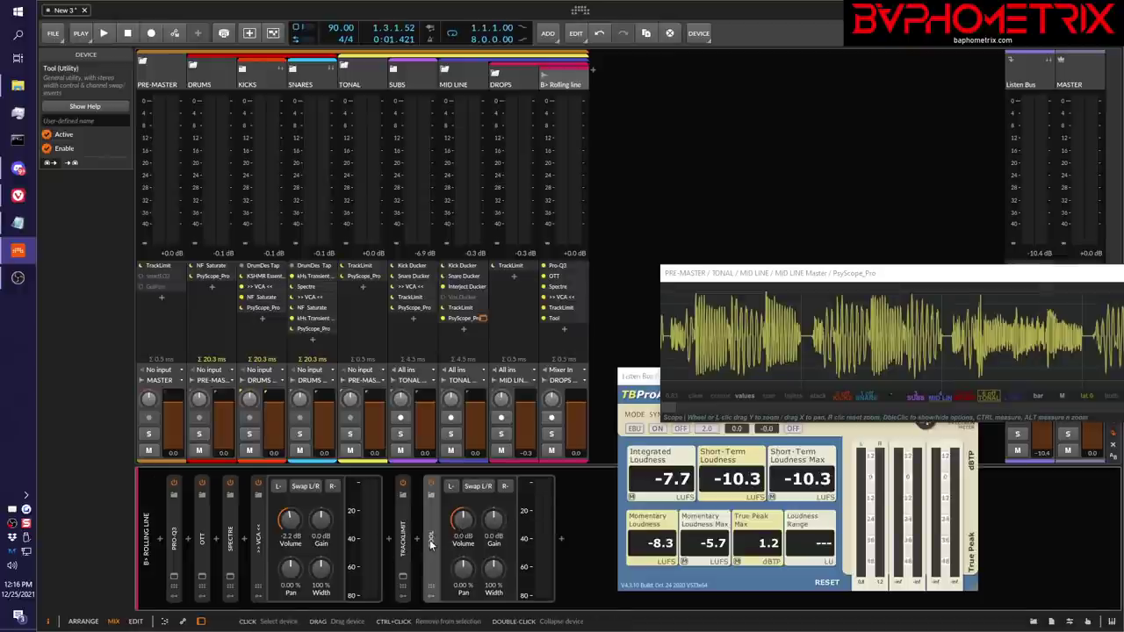
left_click(64, 120)
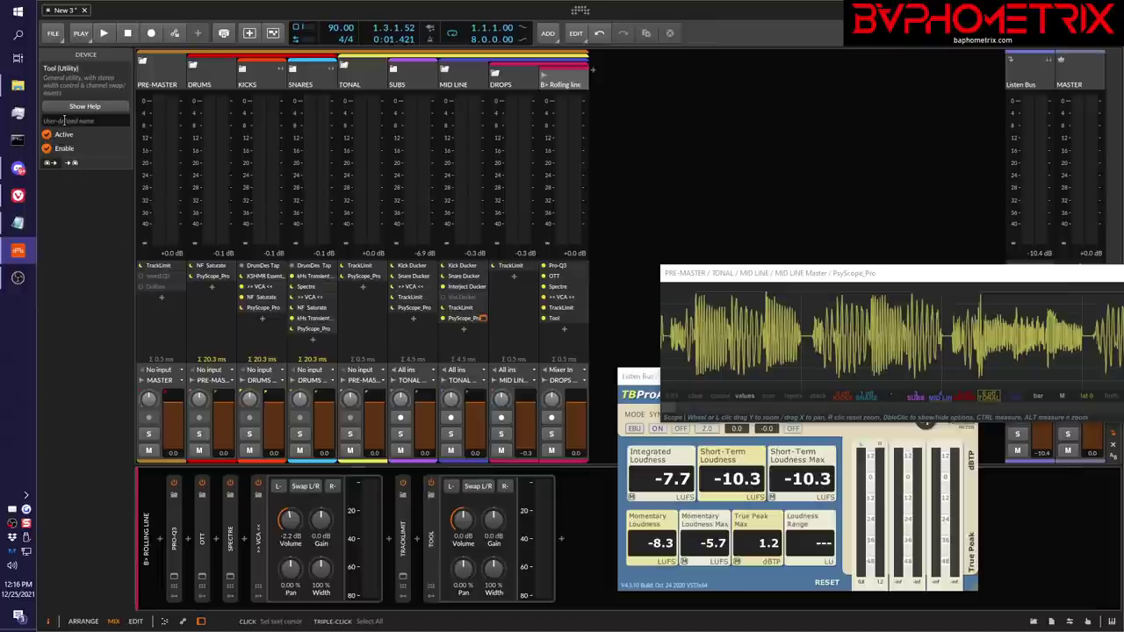
type(">> VCA <<")
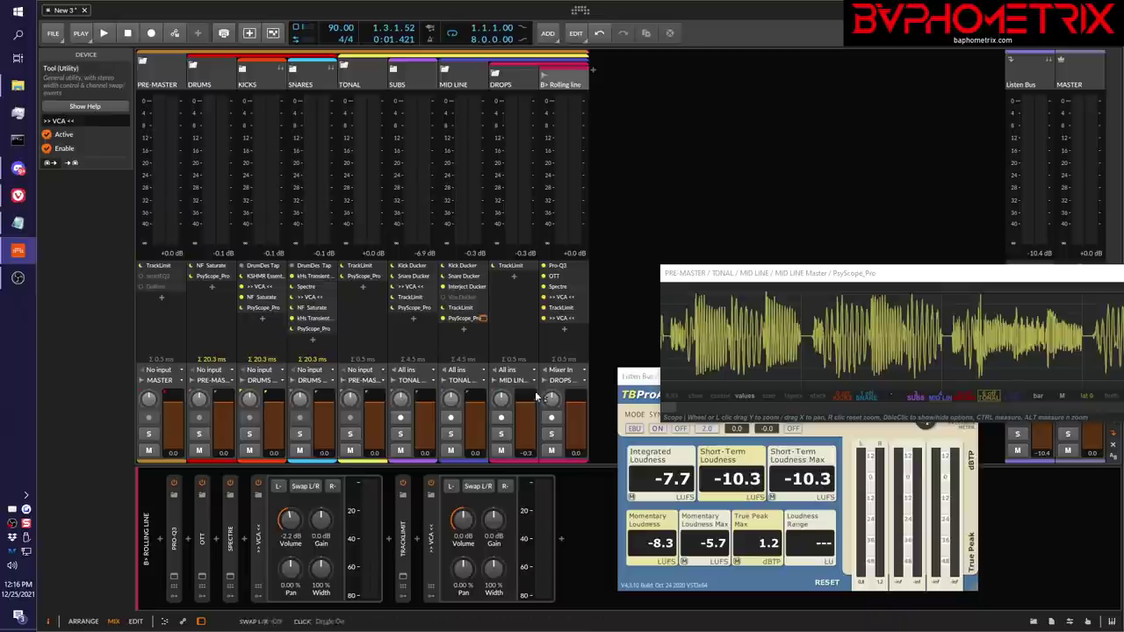
left_click(568, 319)
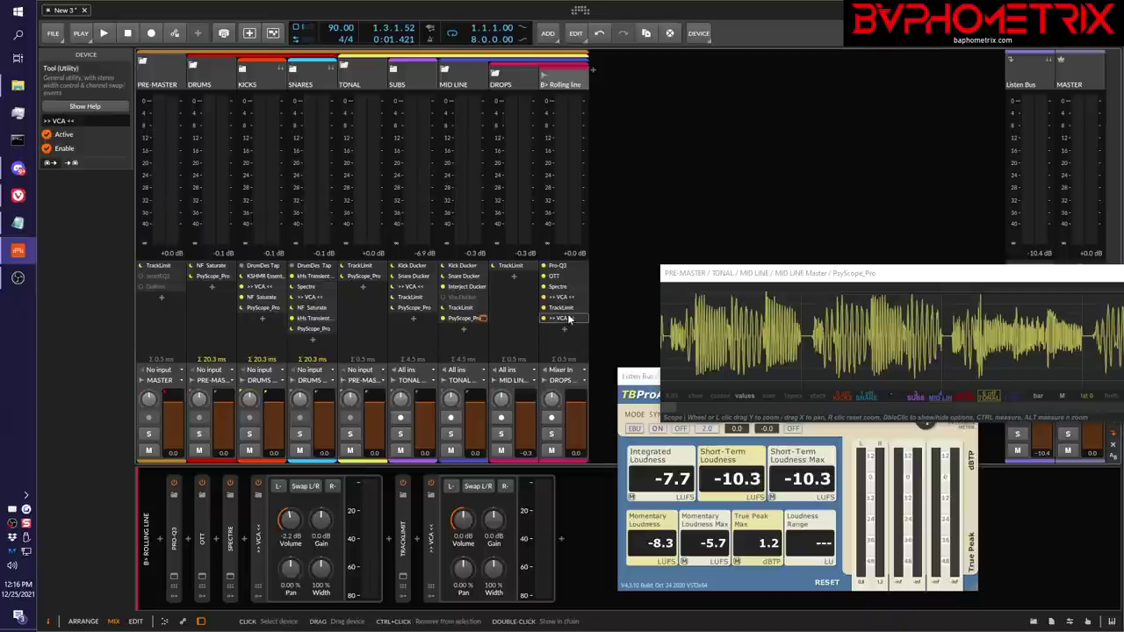
key("Delete")
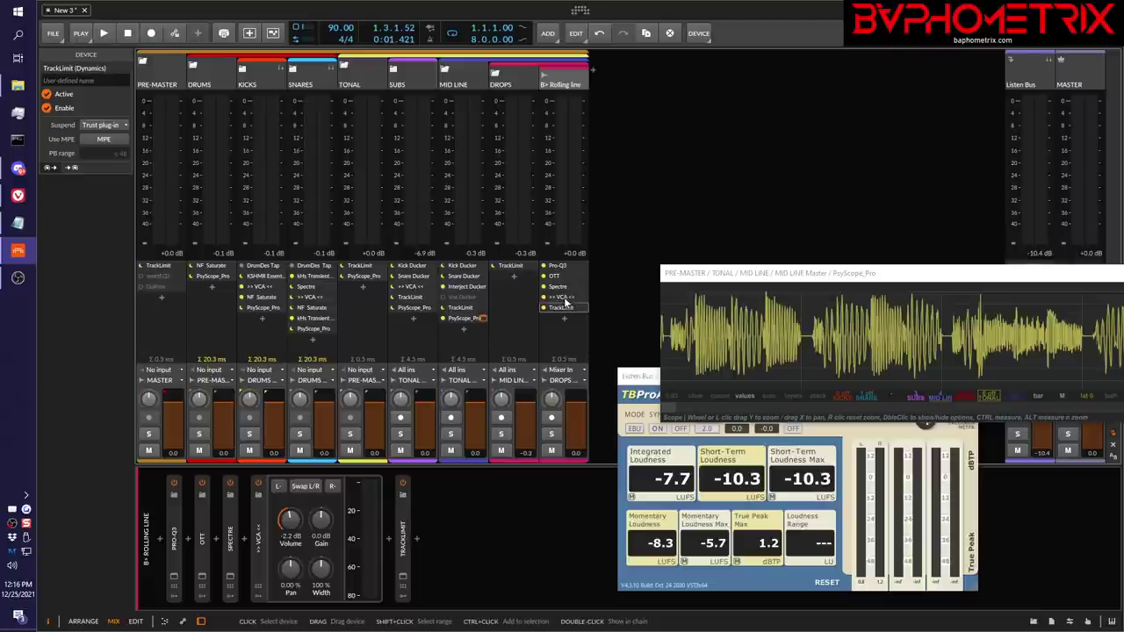
Point out the >> VCA << devices on B> Rolling line, SUBS, SNARES and KICKS, and the TrackLimit following them on B> Rolling line and SUBS
left_click(562, 298)
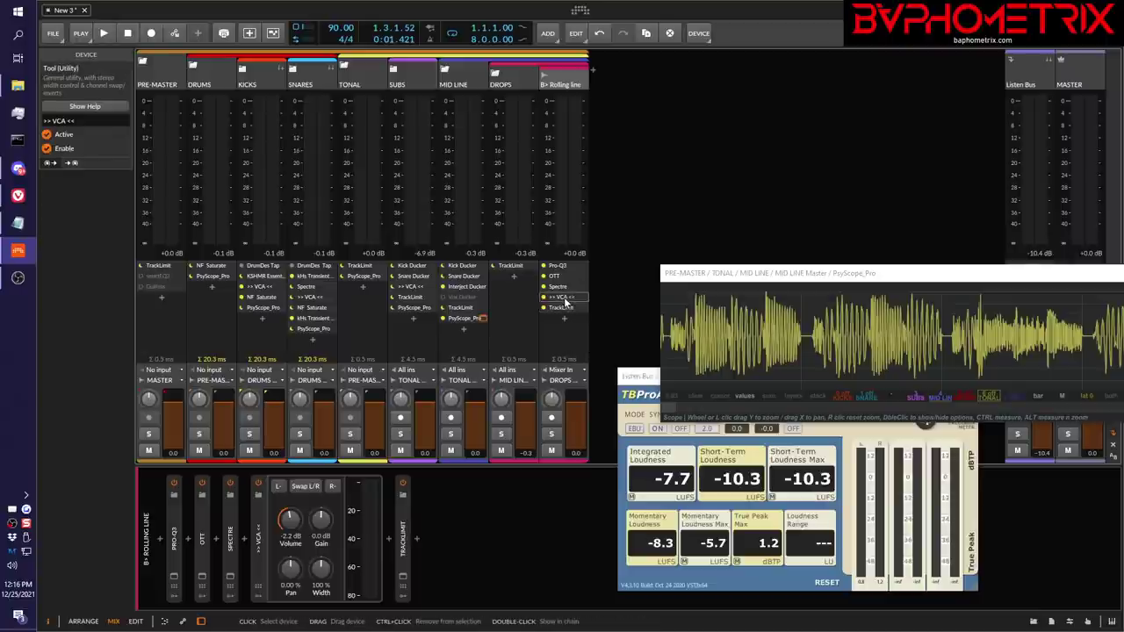
left_click(407, 288)
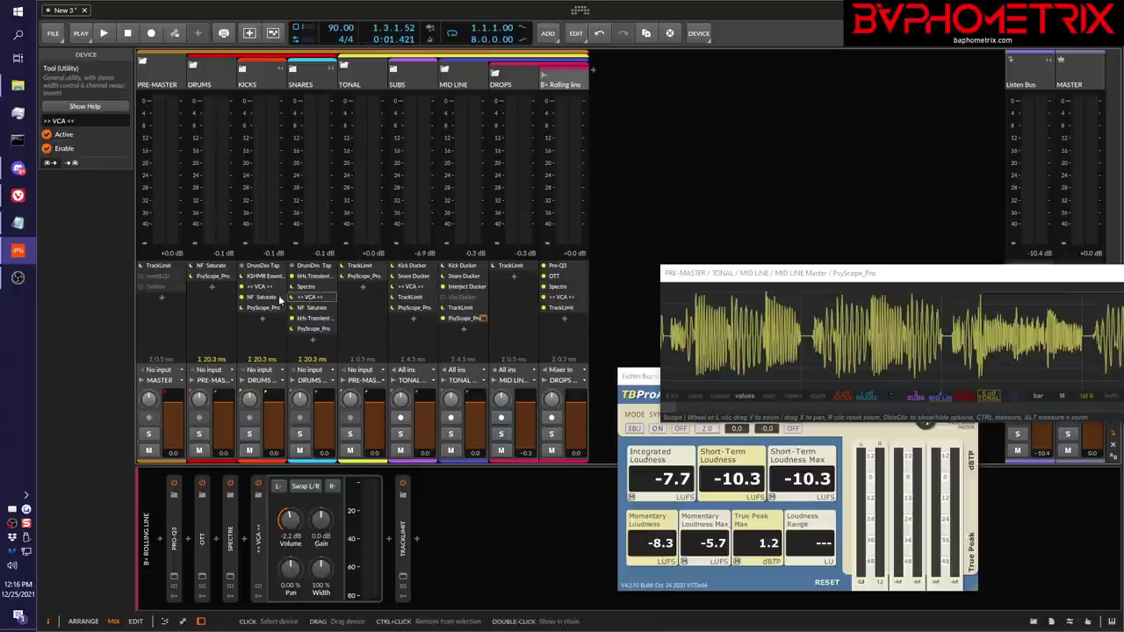
left_click(248, 287)
left_click(242, 287)
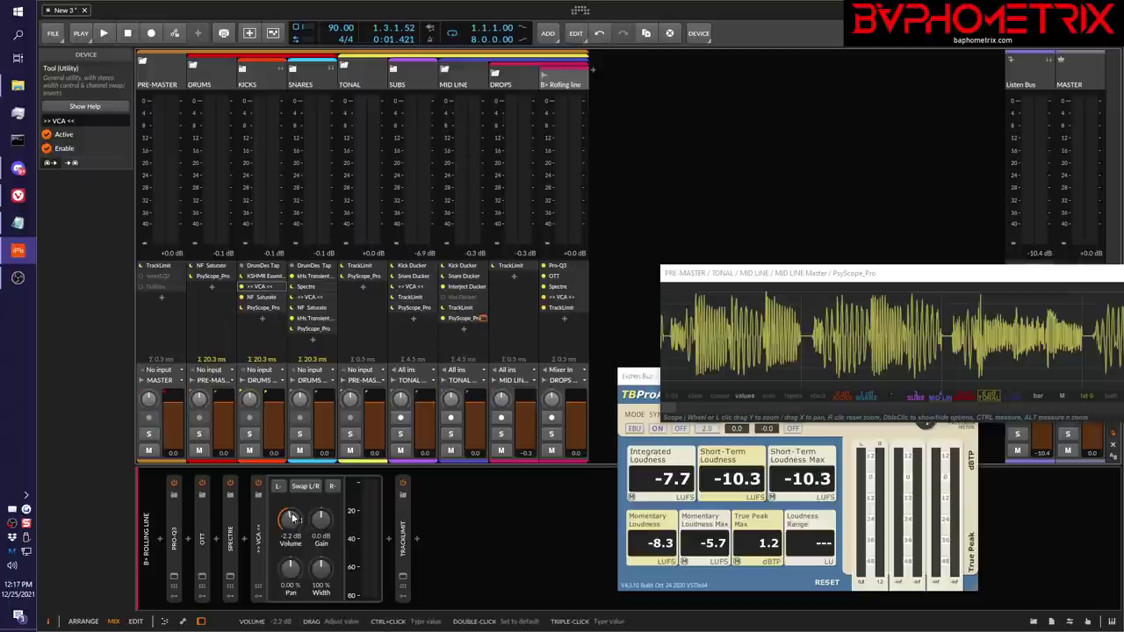
left_click(562, 307)
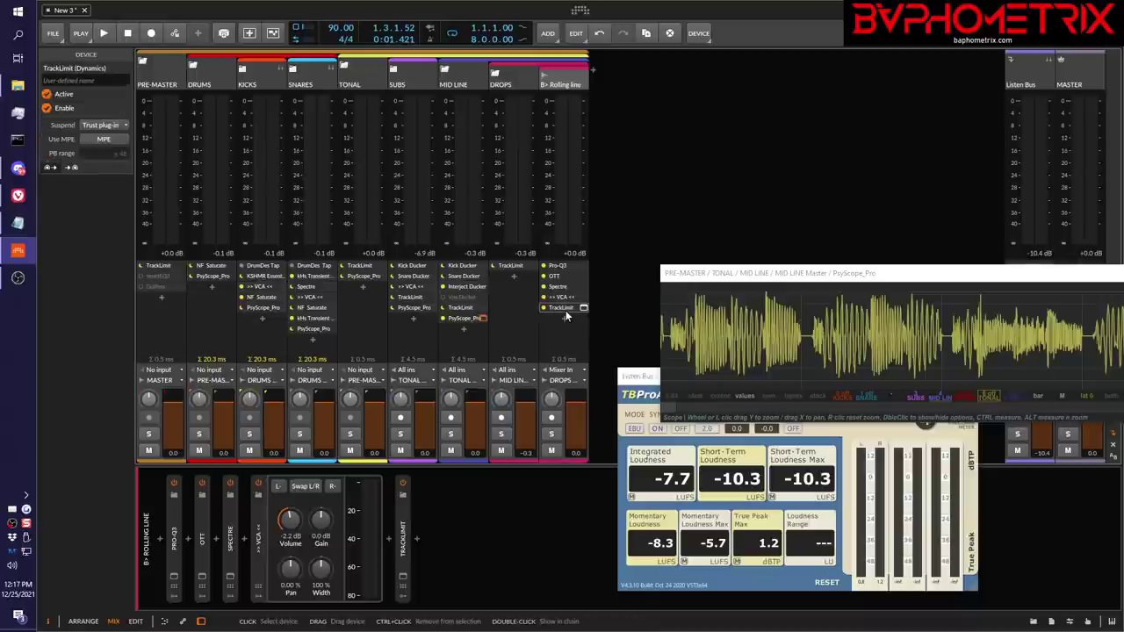
left_click(413, 297)
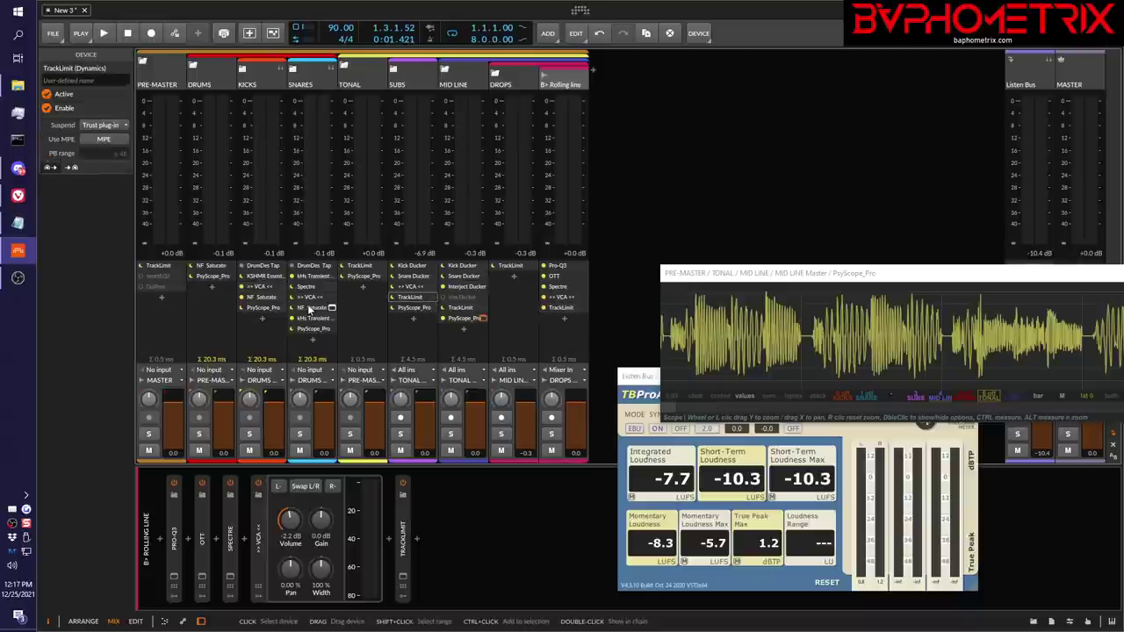
Bypass and re-enable NF Saturate on the KICKS bus, and select the B> Rolling line track
left_click(249, 298)
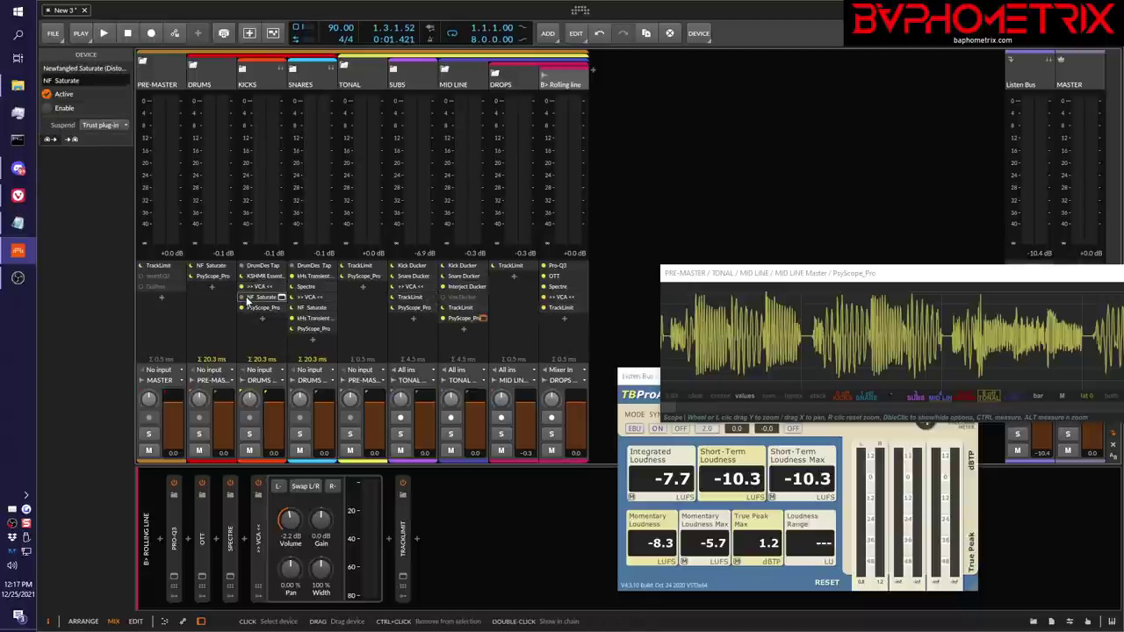
left_click(242, 299)
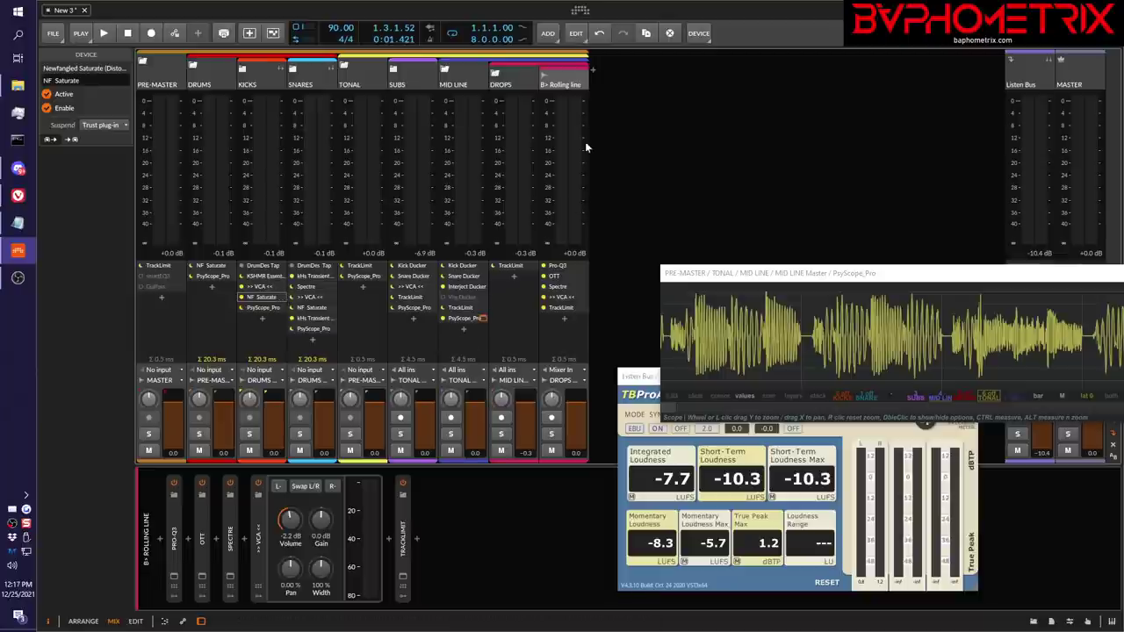
left_click(566, 87)
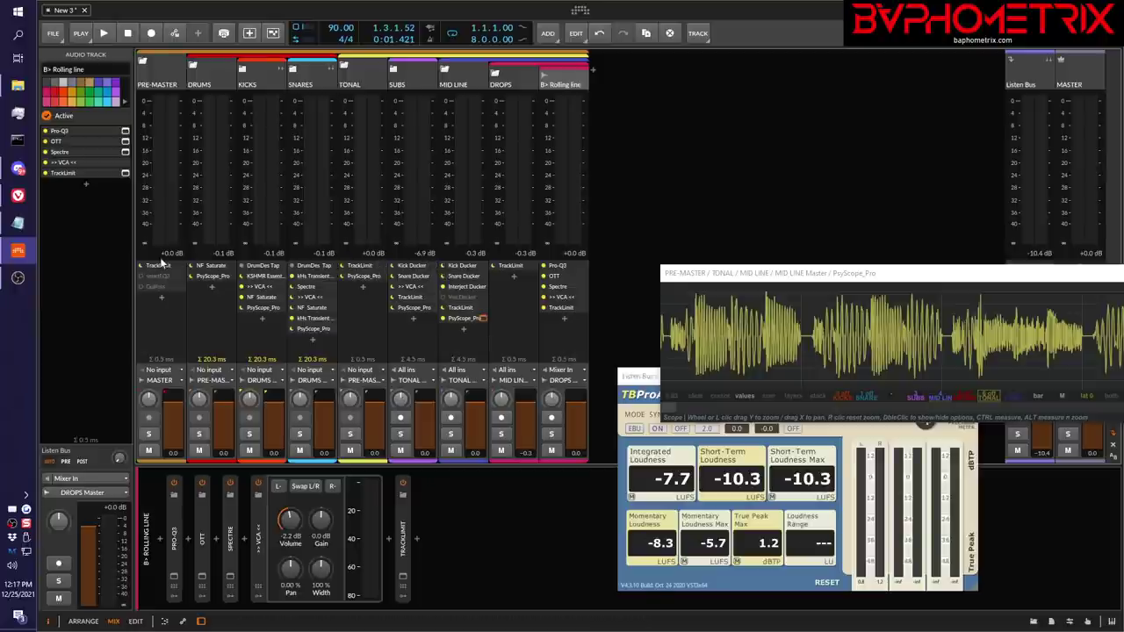
Switch to the Notepad loudness notes, highlight point 8 on source signals and **first-order** clippers/limiters, and return to the Bitwig mixer
left_click(17, 223)
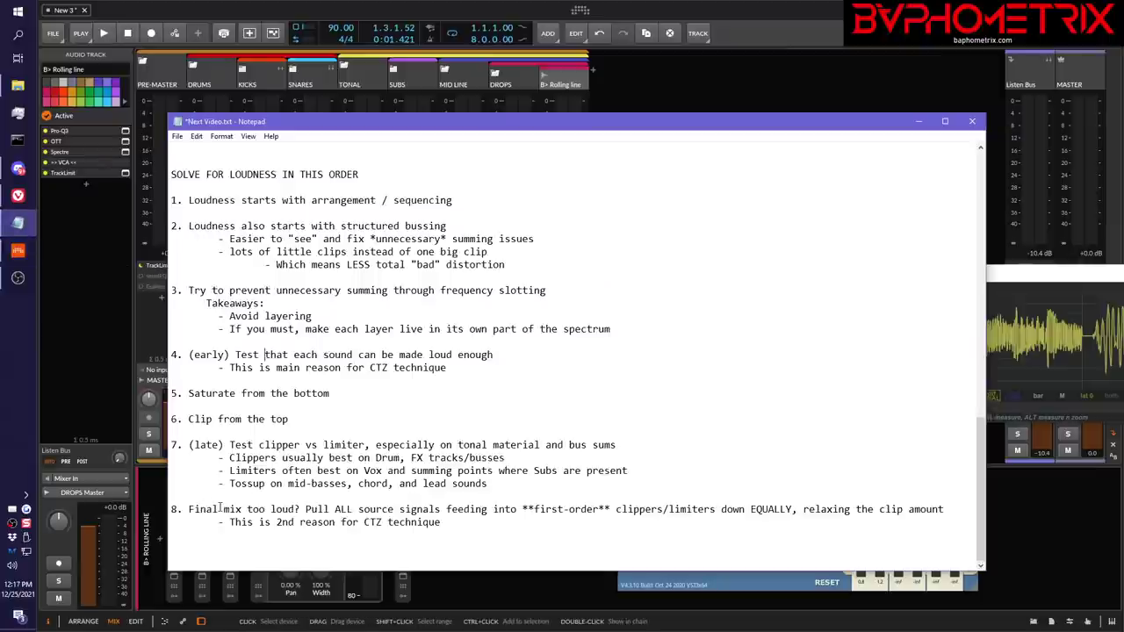
left_click_drag(220, 509, 450, 509)
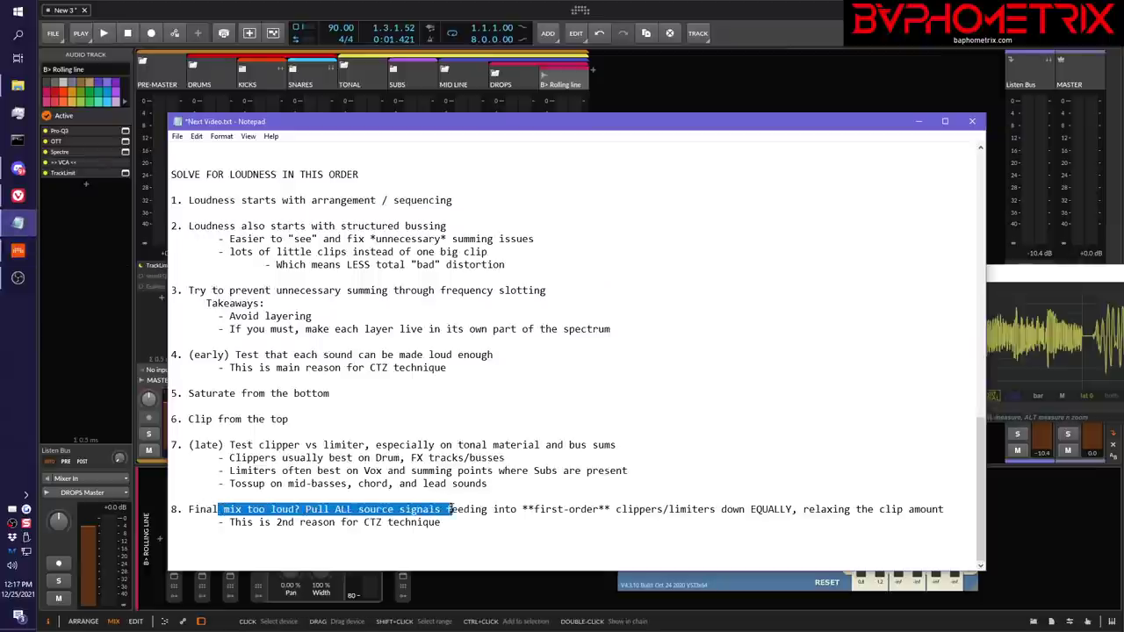
left_click(443, 510)
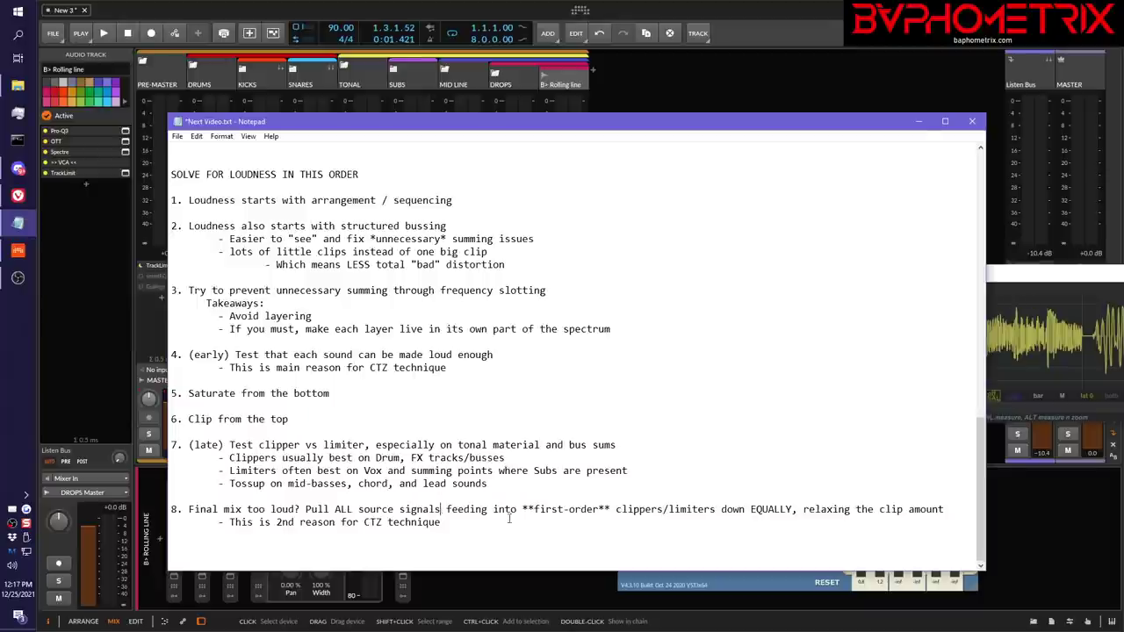
left_click_drag(527, 509, 717, 511)
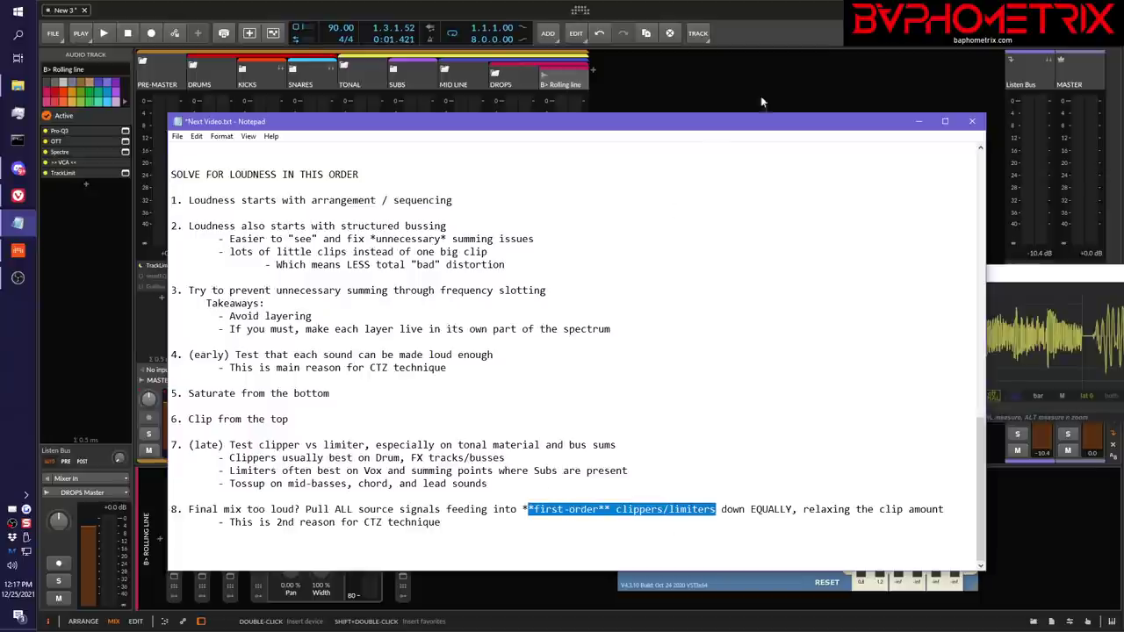
key("alt+Tab")
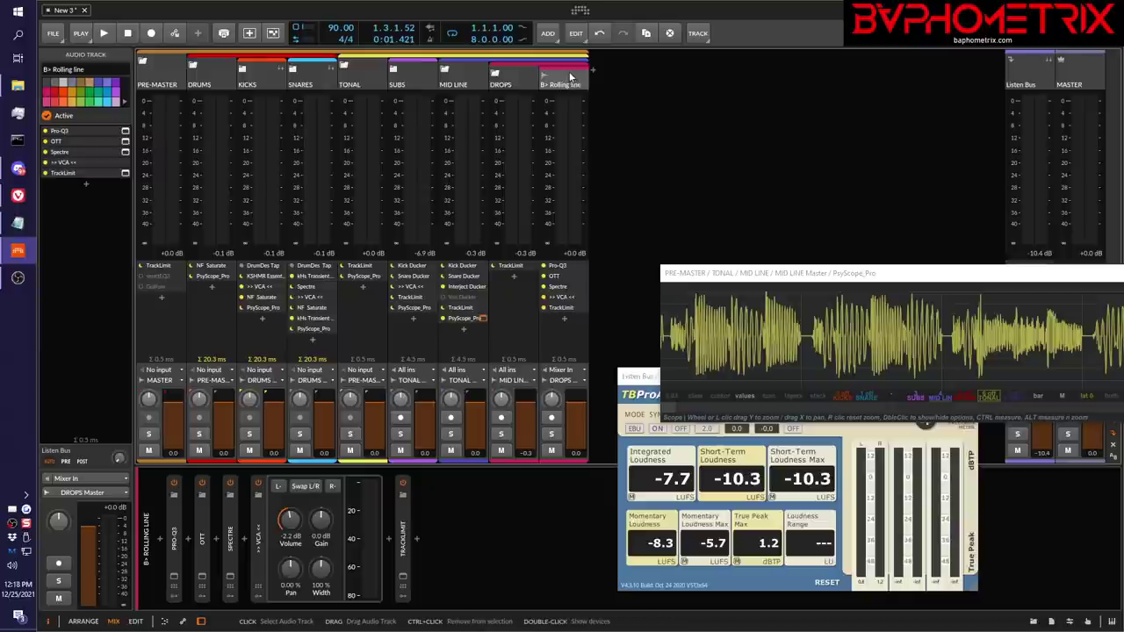
Point out the >> VCA << device and the TrackLimit it feeds on the B> Rolling line track
left_click(565, 298)
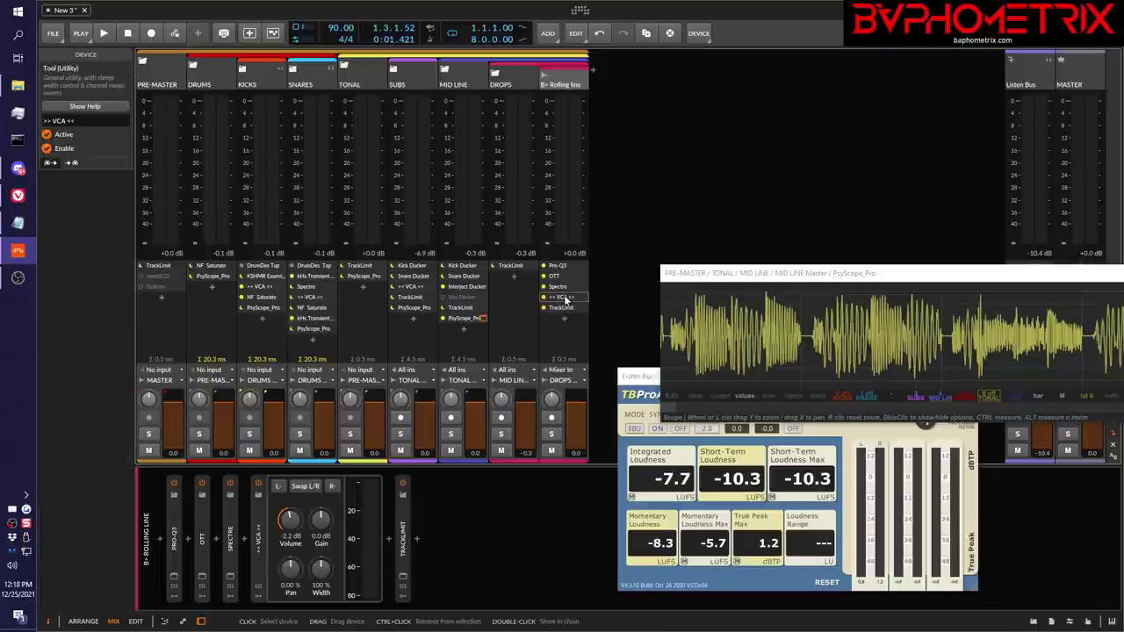
left_click(562, 309)
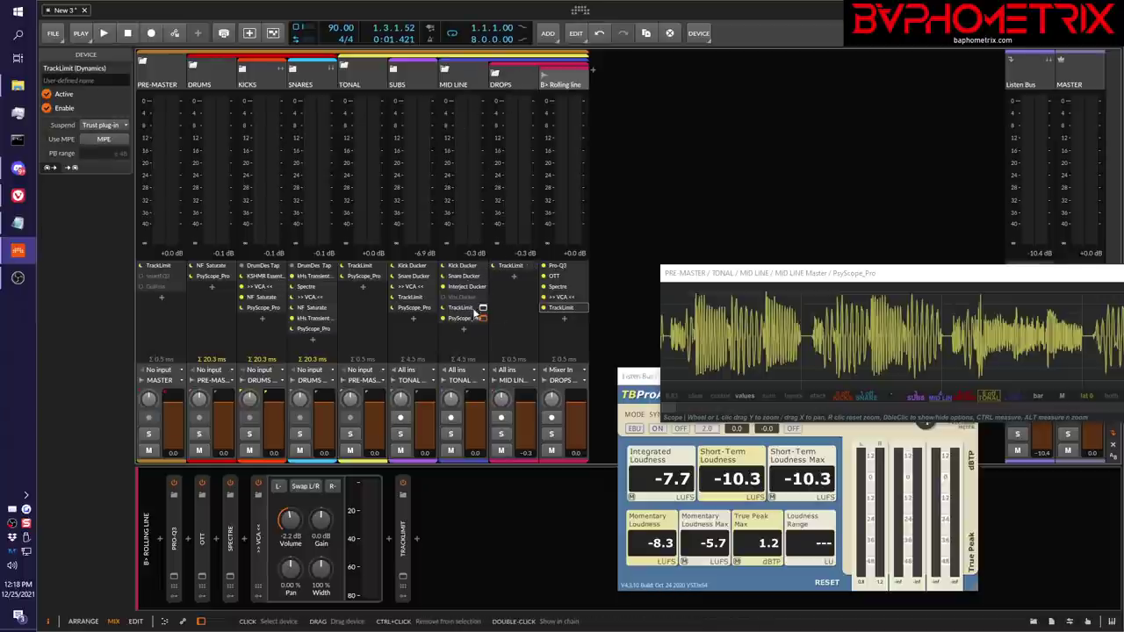
left_click(565, 313)
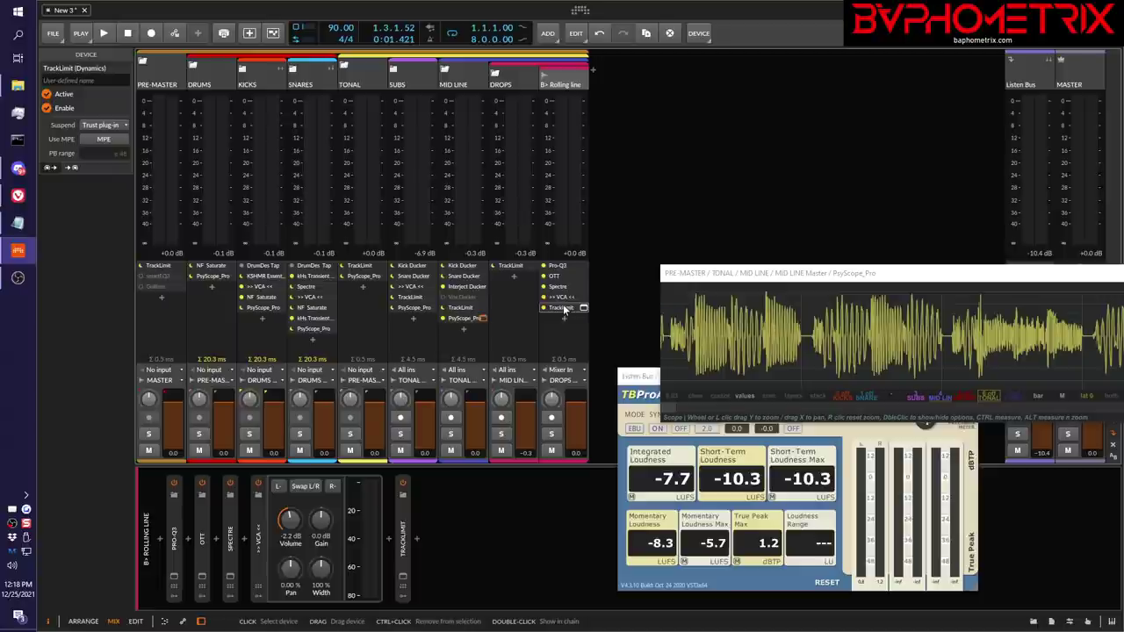
Collapse the MID LINE group, expand SUBS, and point out its TrackLimit and the >> VCA << device feeding it
left_click(444, 69)
left_click(392, 69)
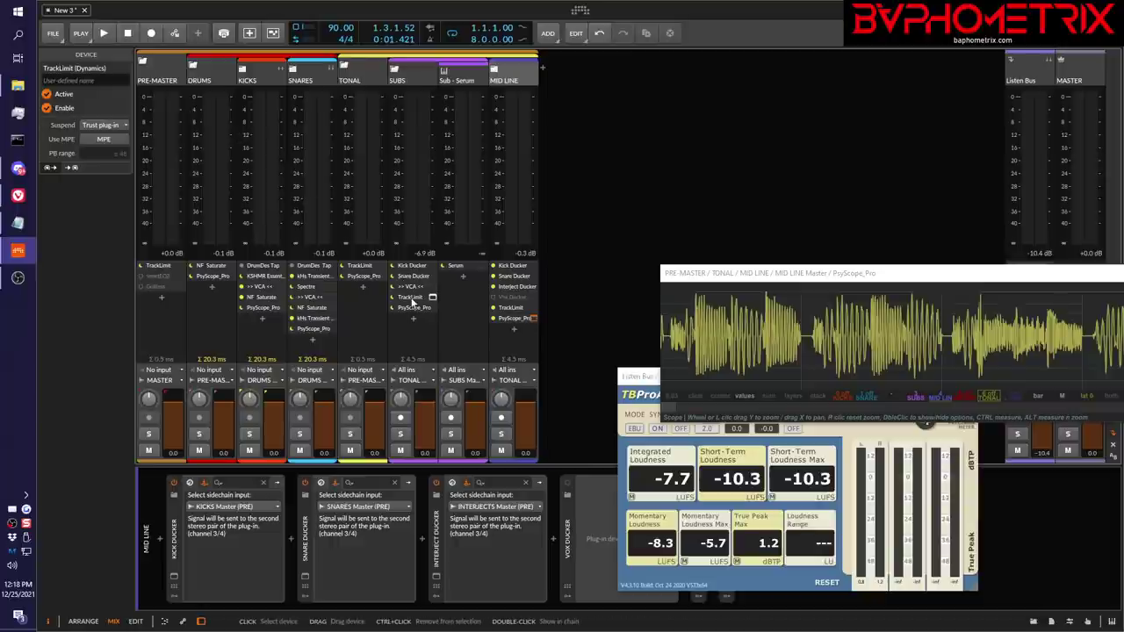
left_click(434, 299)
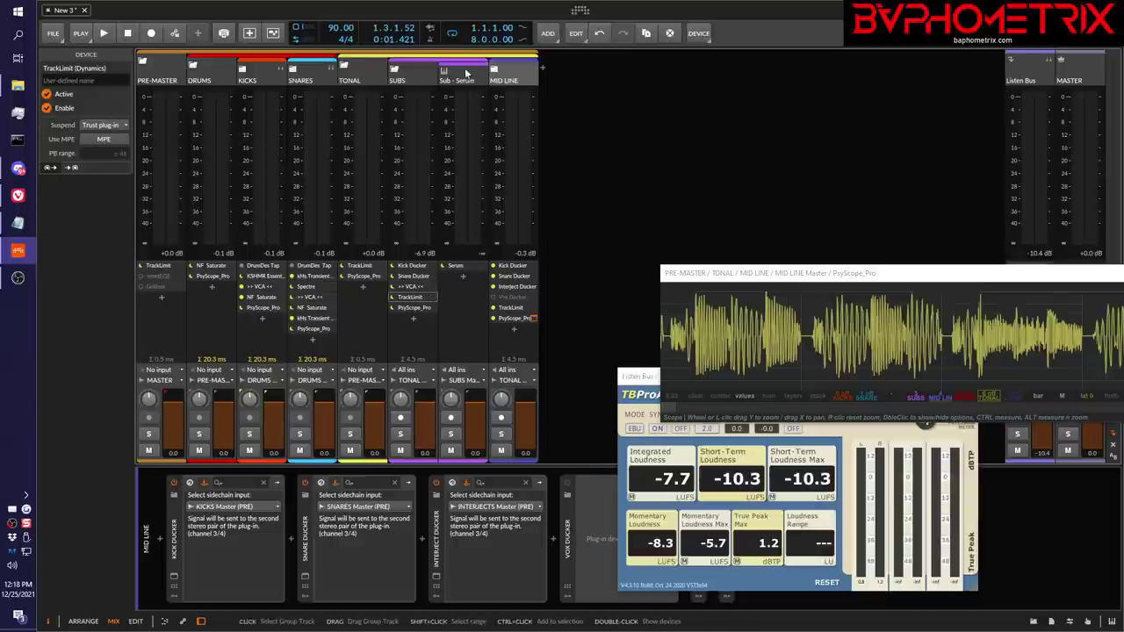
left_click(419, 288)
double_click(420, 292)
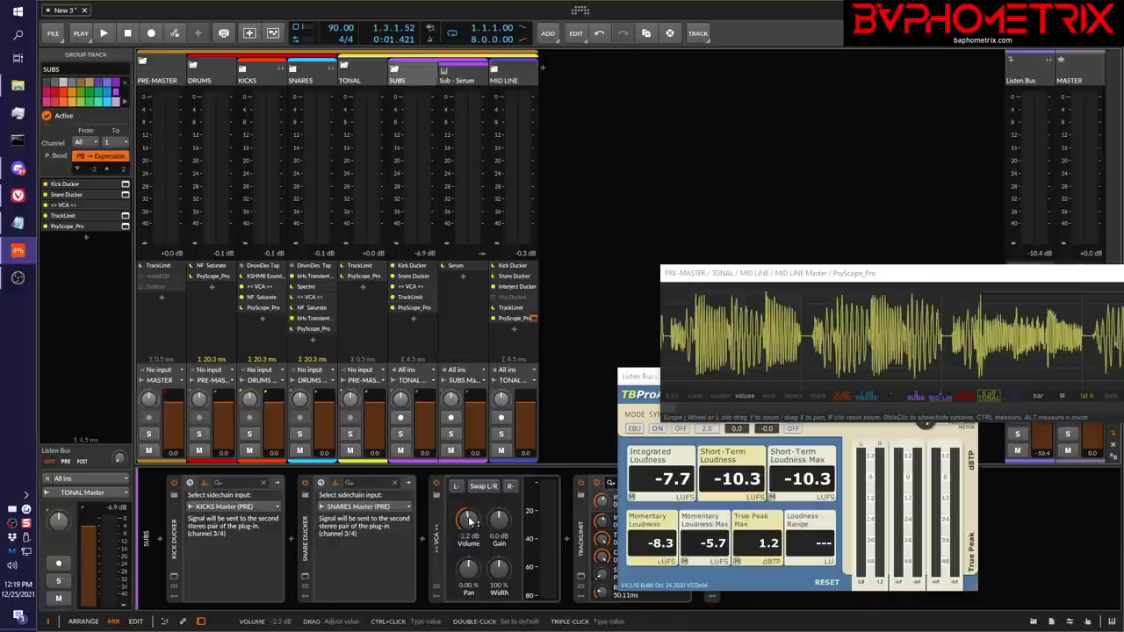
Collapse the SUBS and TONAL groups, expand SNARES, and point out its NF Saturate and >> VCA << devices
left_click(394, 71)
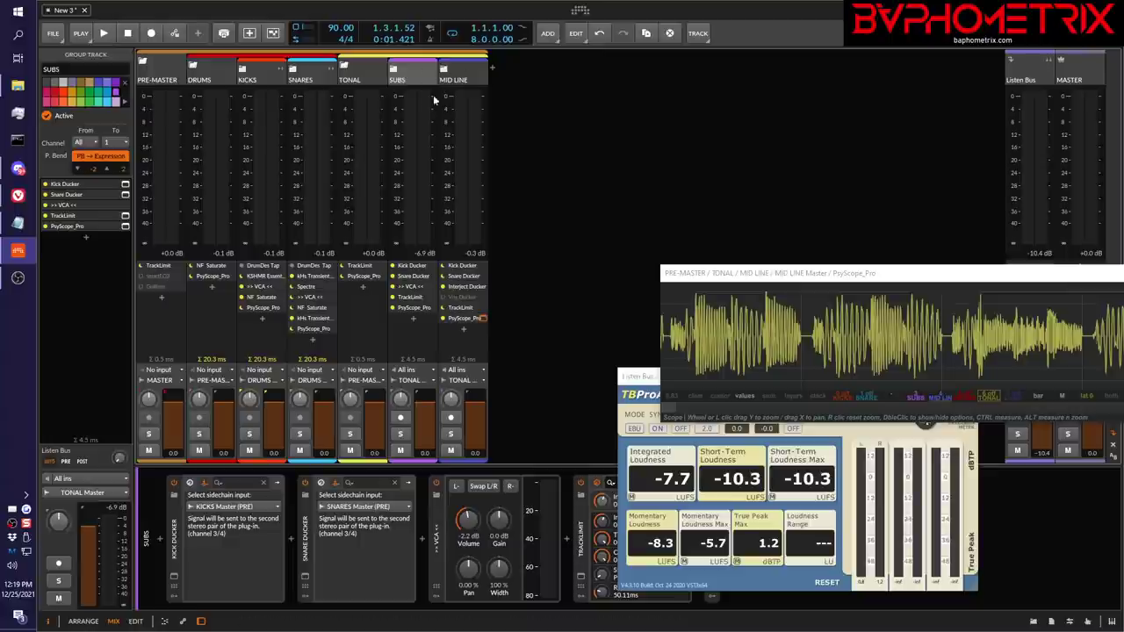
left_click(346, 69)
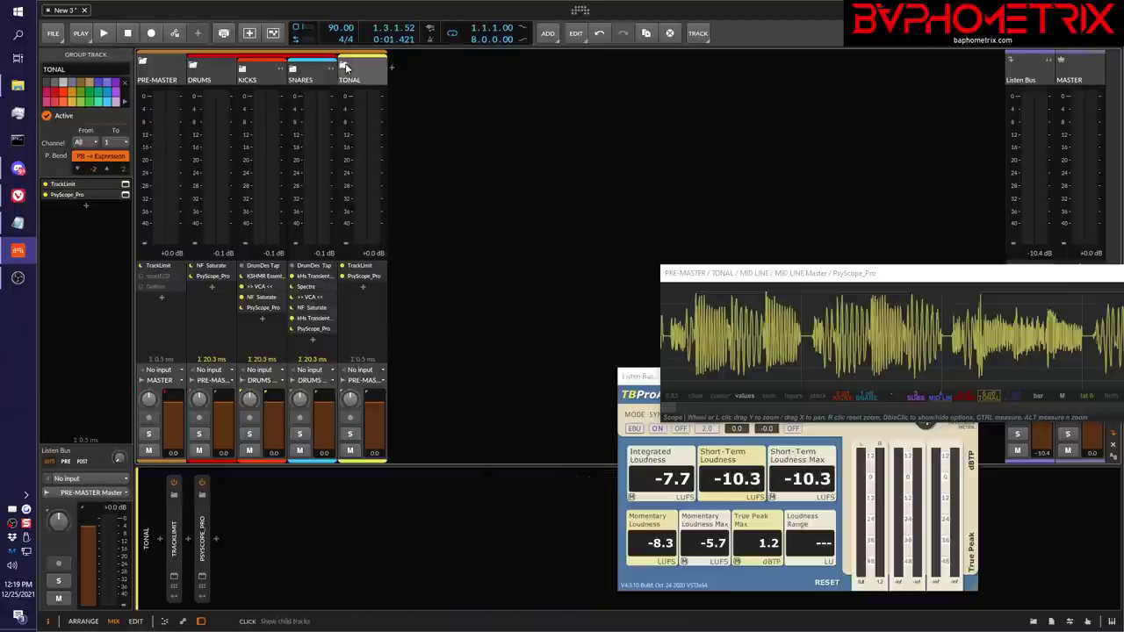
left_click(292, 70)
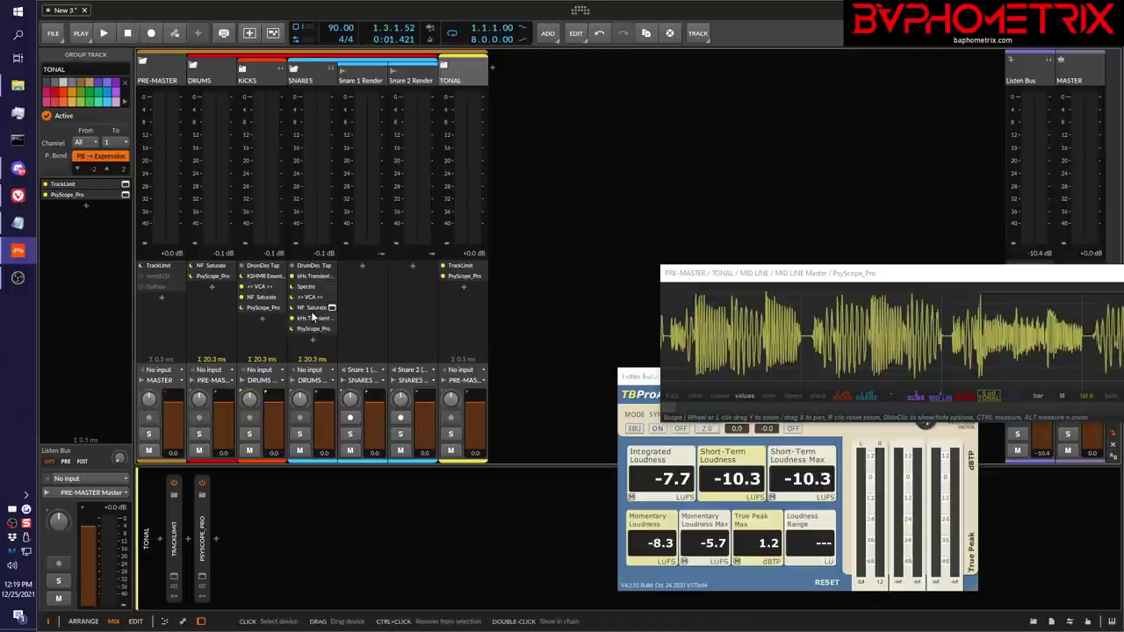
left_click(306, 308)
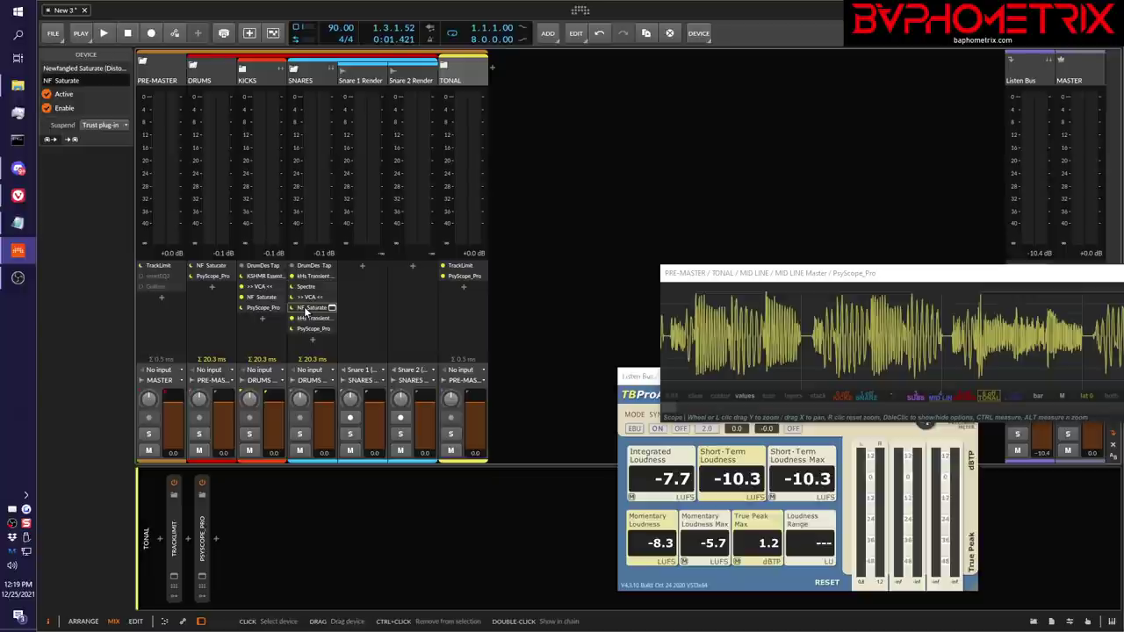
left_click(313, 298)
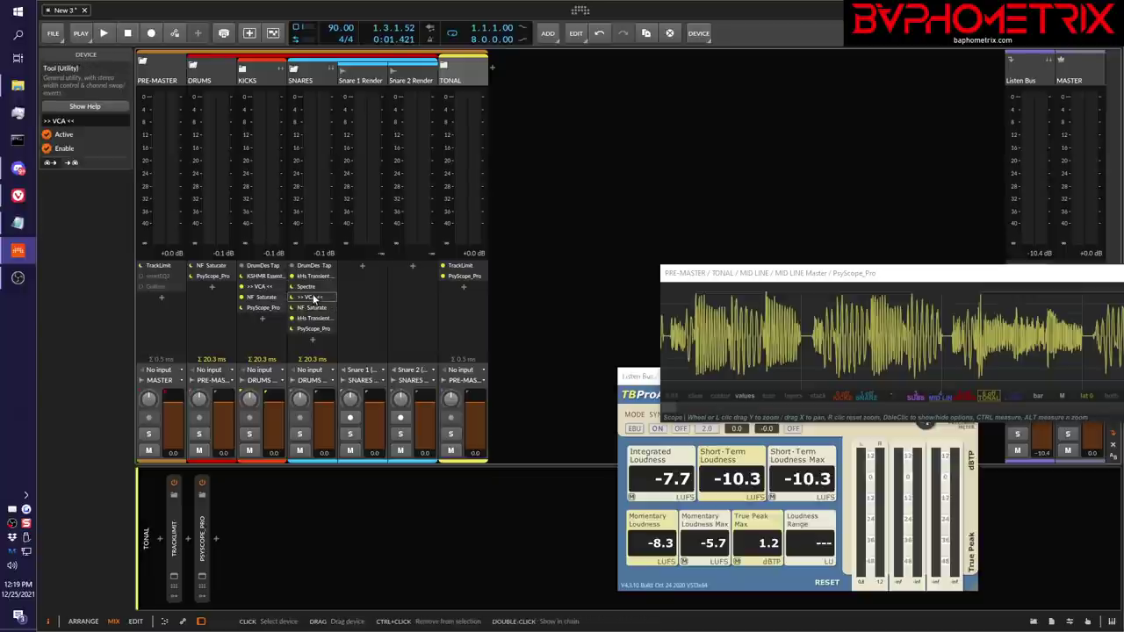
Collapse the SNARES group, expand KICKS, and point out its NF Saturate and >> VCA << devices
left_click(295, 69)
left_click(243, 70)
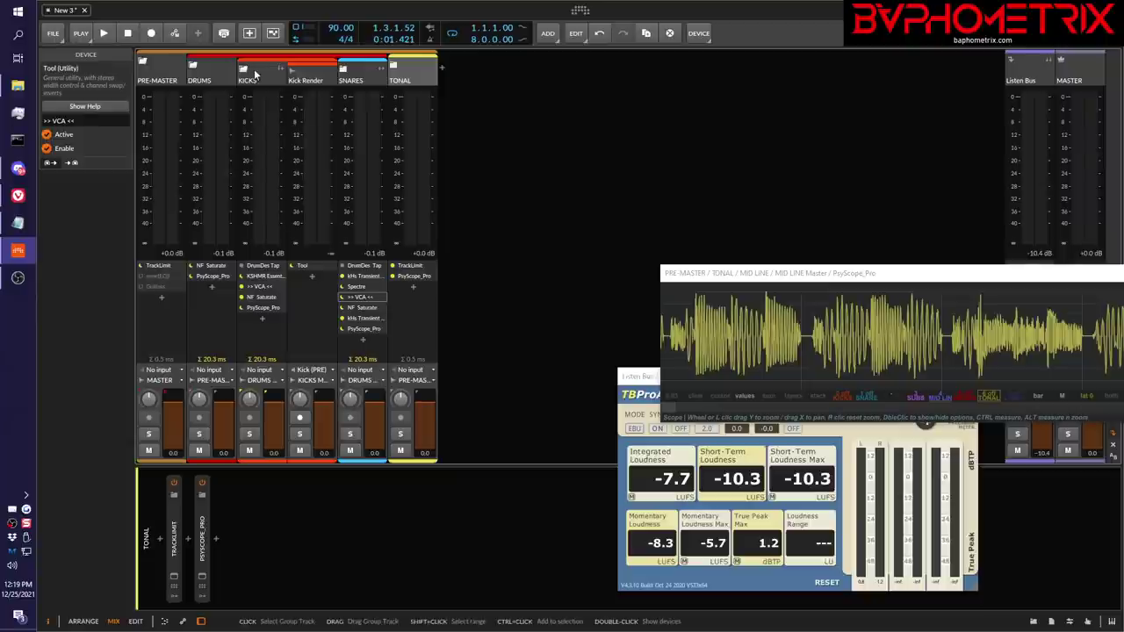
left_click(262, 298)
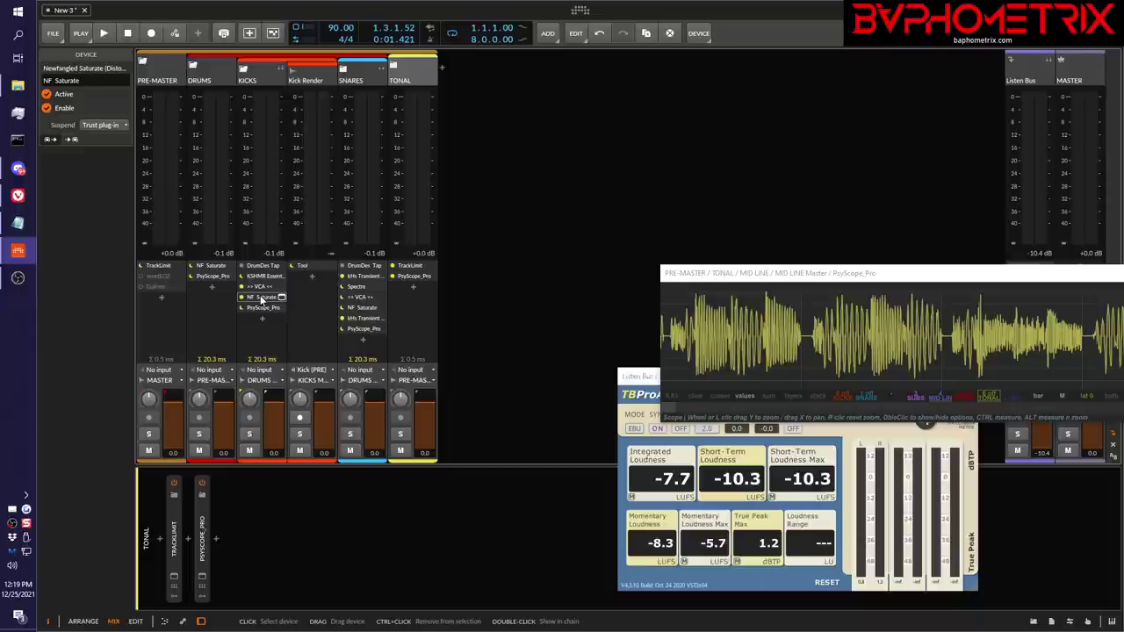
left_click(263, 288)
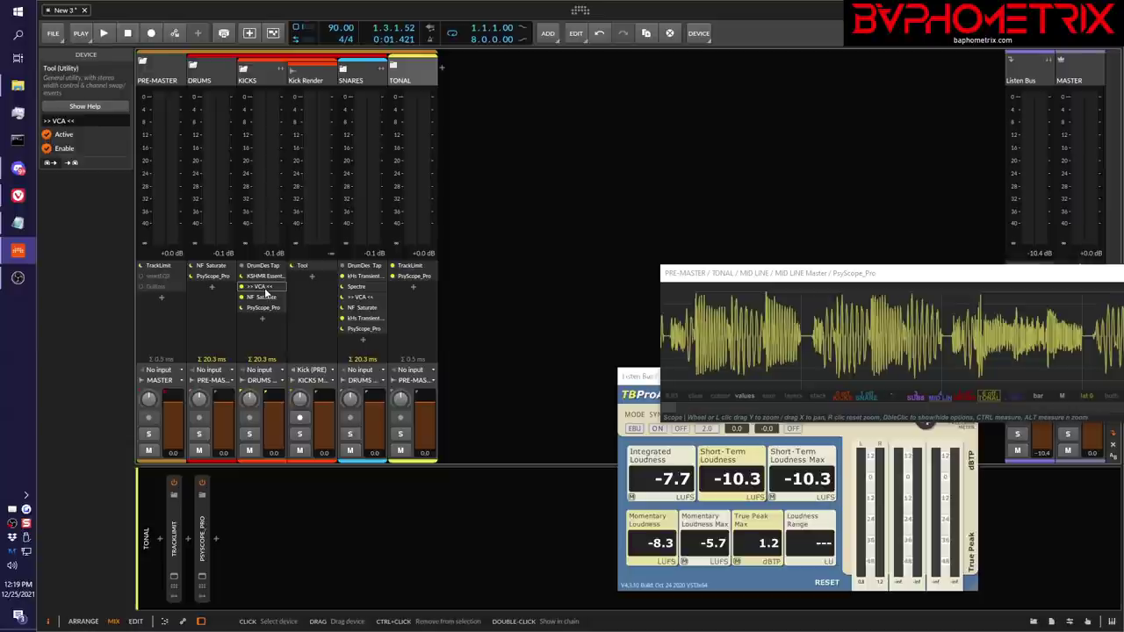
Compare the linked >> VCA << volume across KICKS, SNARES, SUBS and B> Rolling line, expanding the TONAL and MID LINE groups
left_click(269, 77)
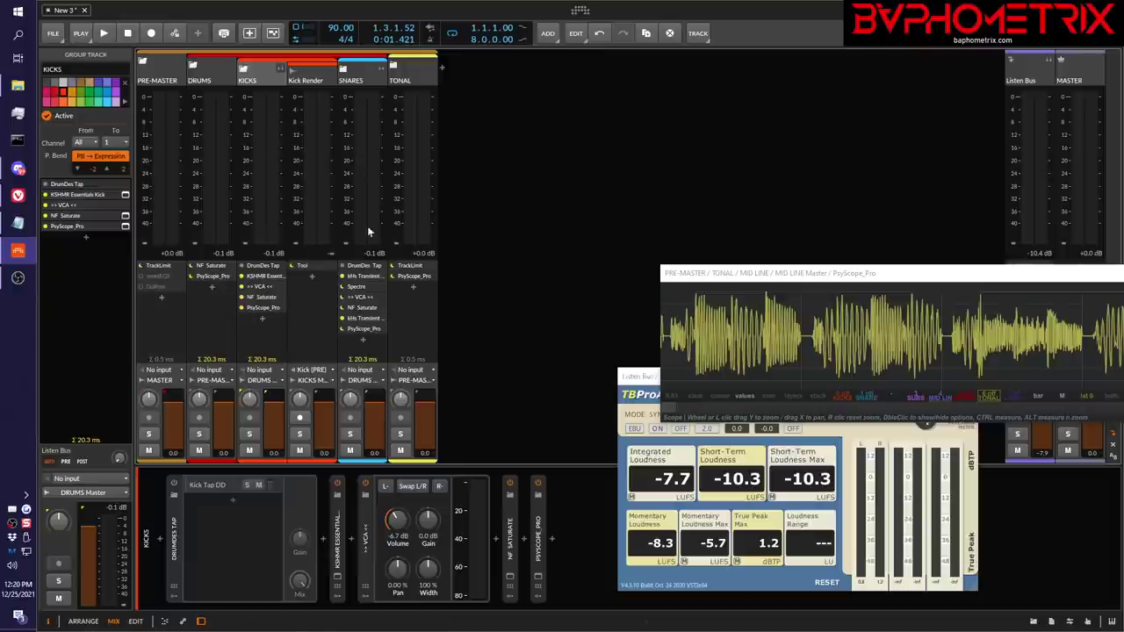
left_click(367, 79)
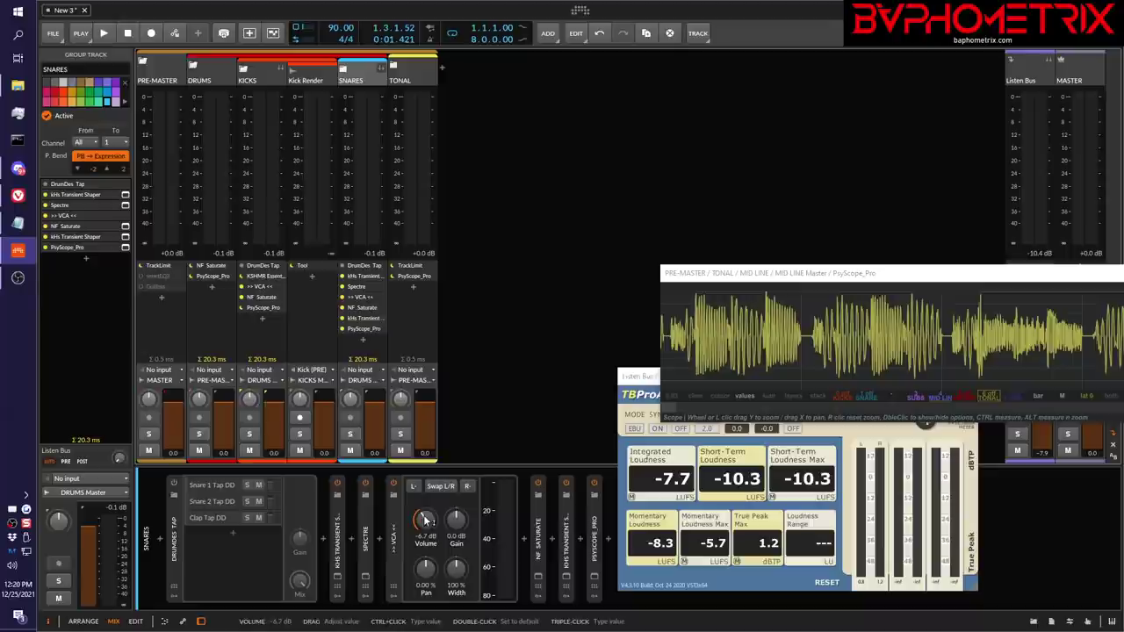
left_click(397, 71)
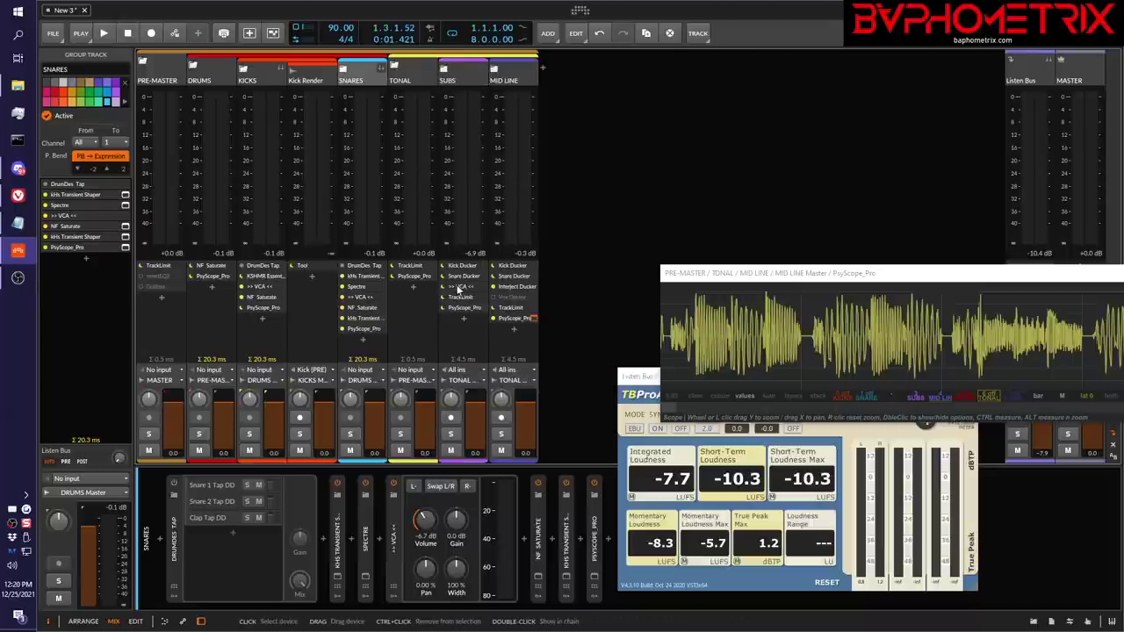
left_click(469, 79)
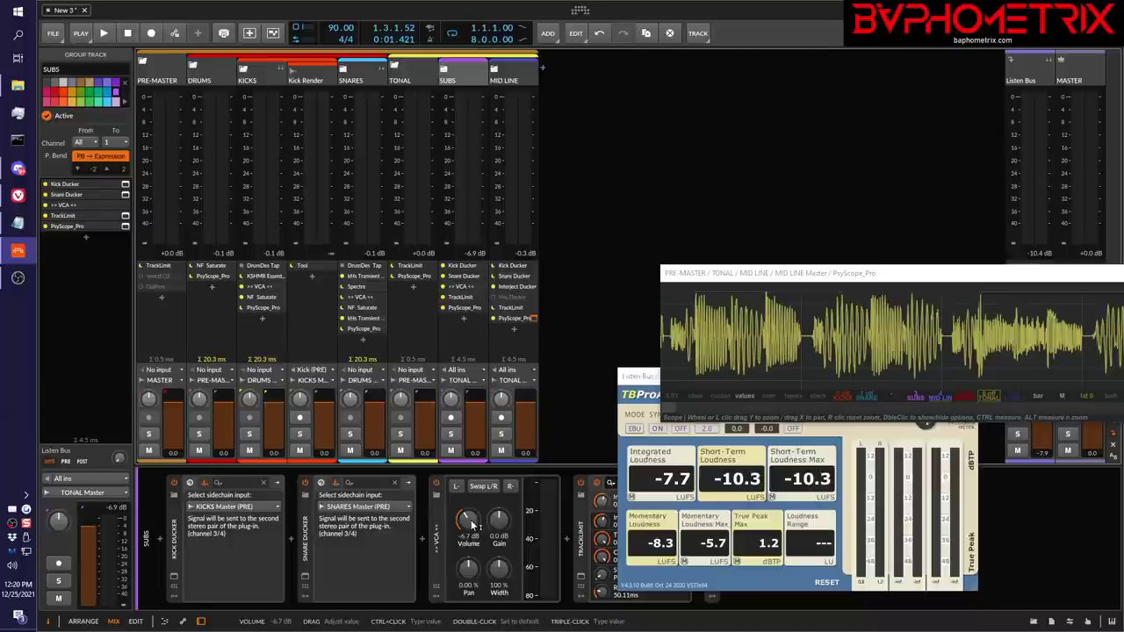
left_click(495, 70)
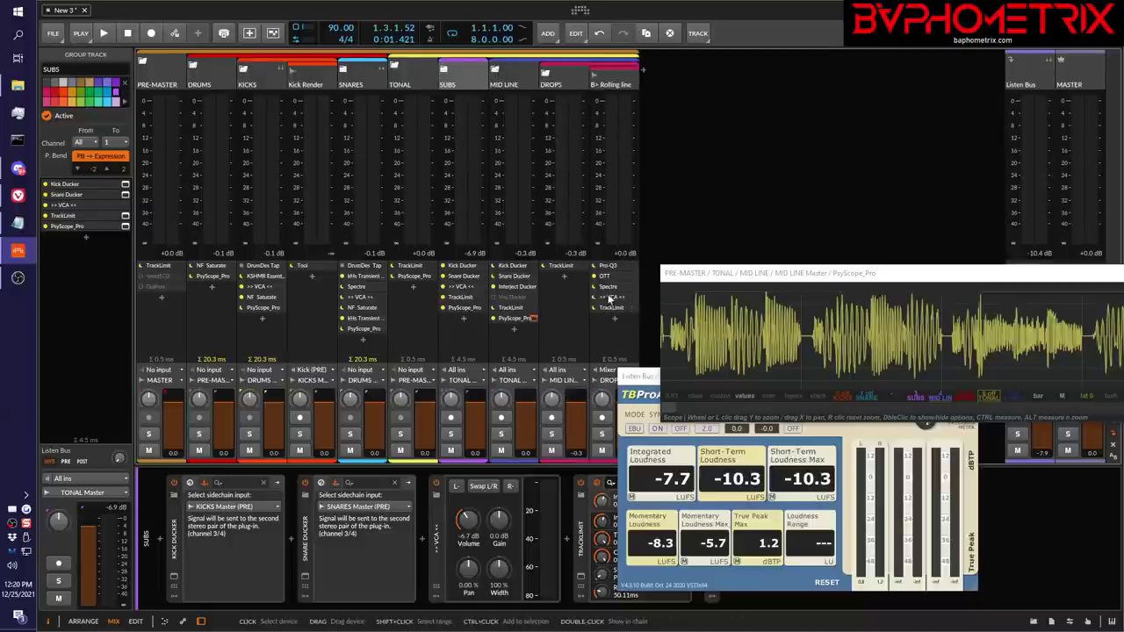
left_click(622, 80)
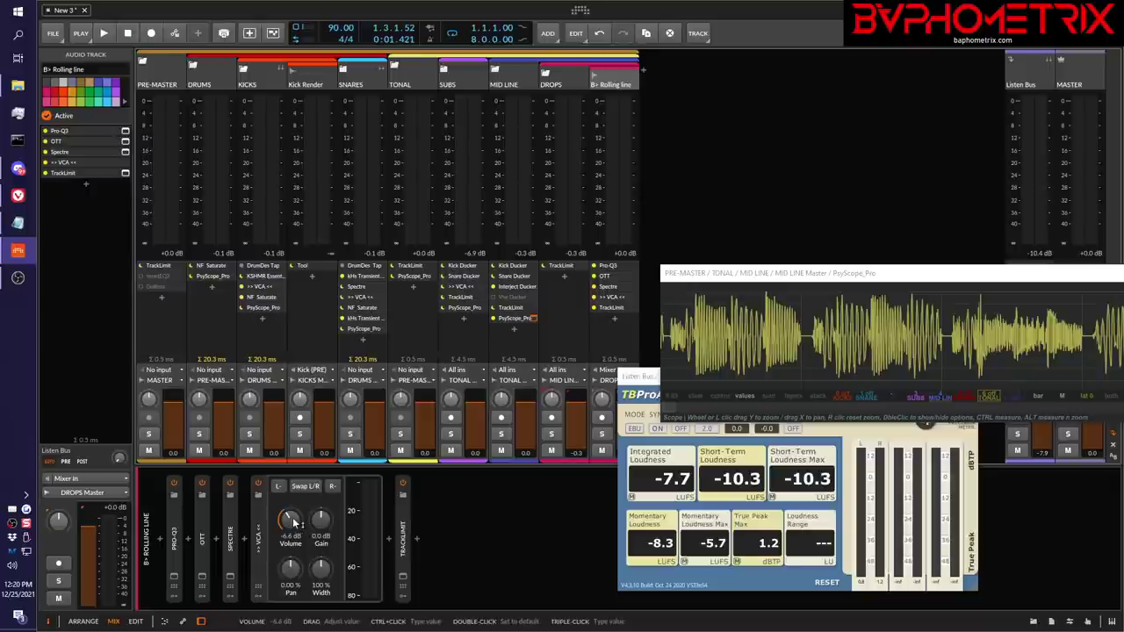
scroll(294, 522, "down", 1)
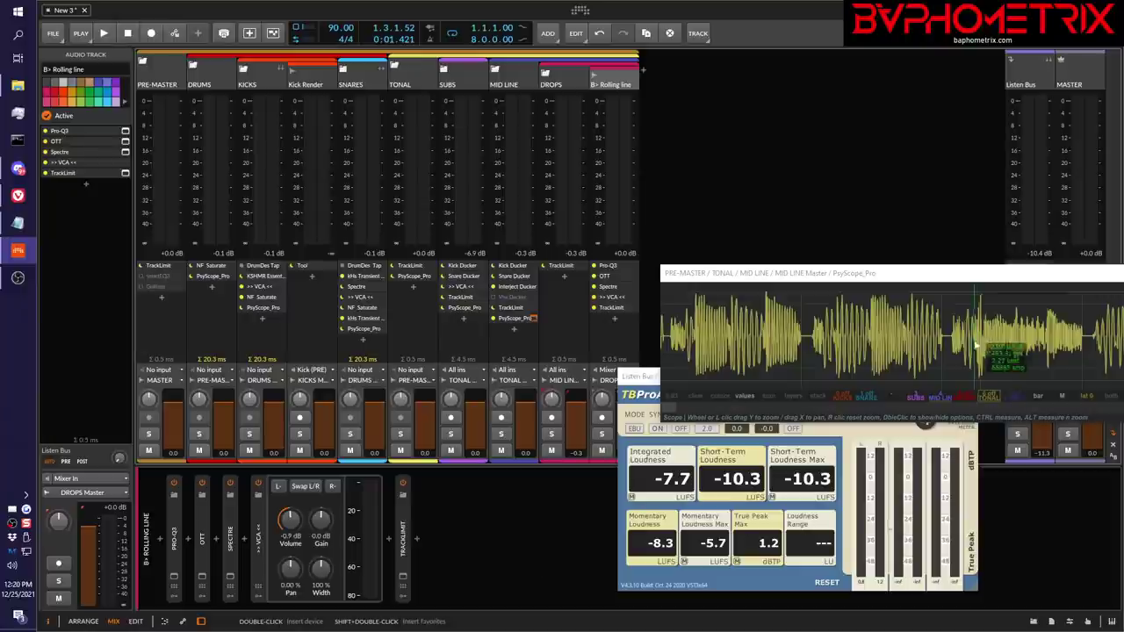
Close the PsyScope_Pro window and review the Knob 8 volume mappings for the VCA devices and Listen Bus
left_click_drag(967, 272, 764, 247)
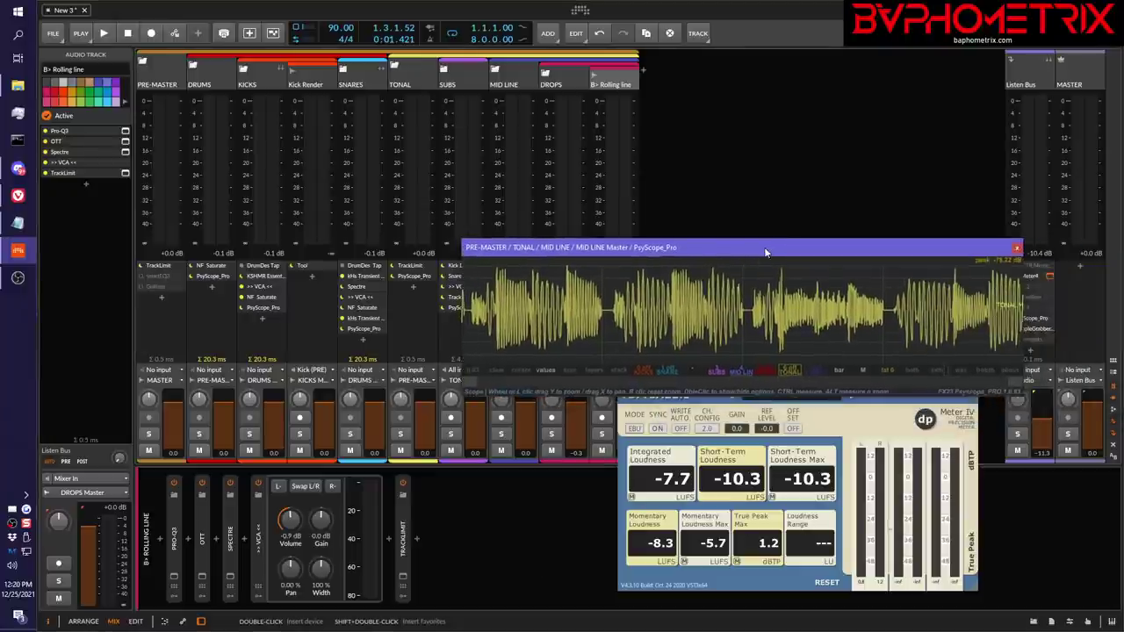
left_click(1016, 247)
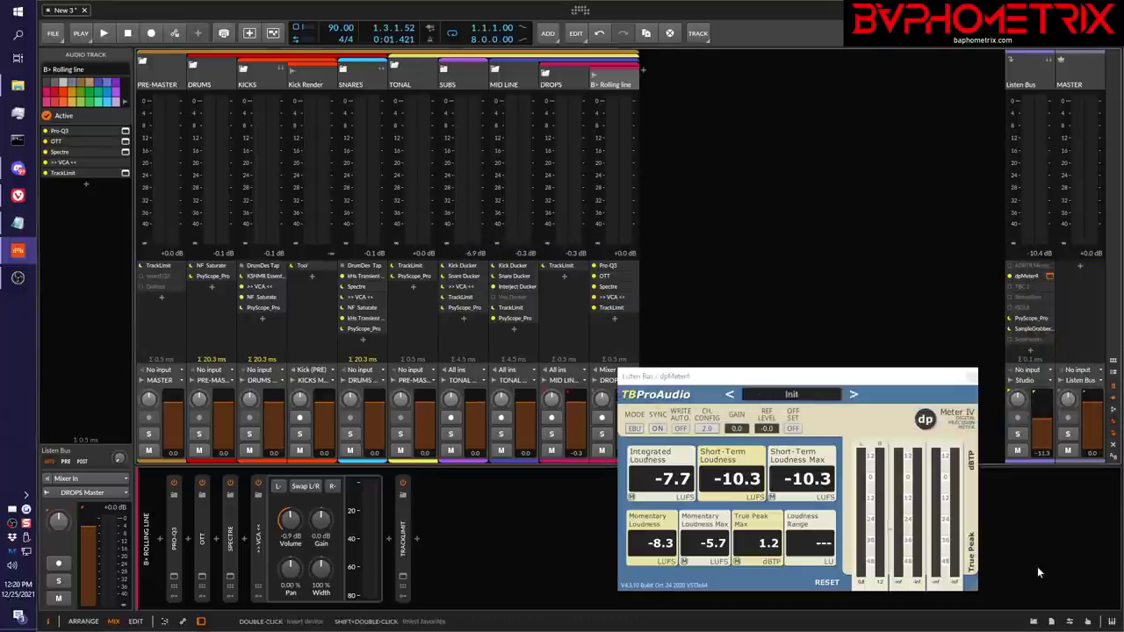
left_click(1088, 621)
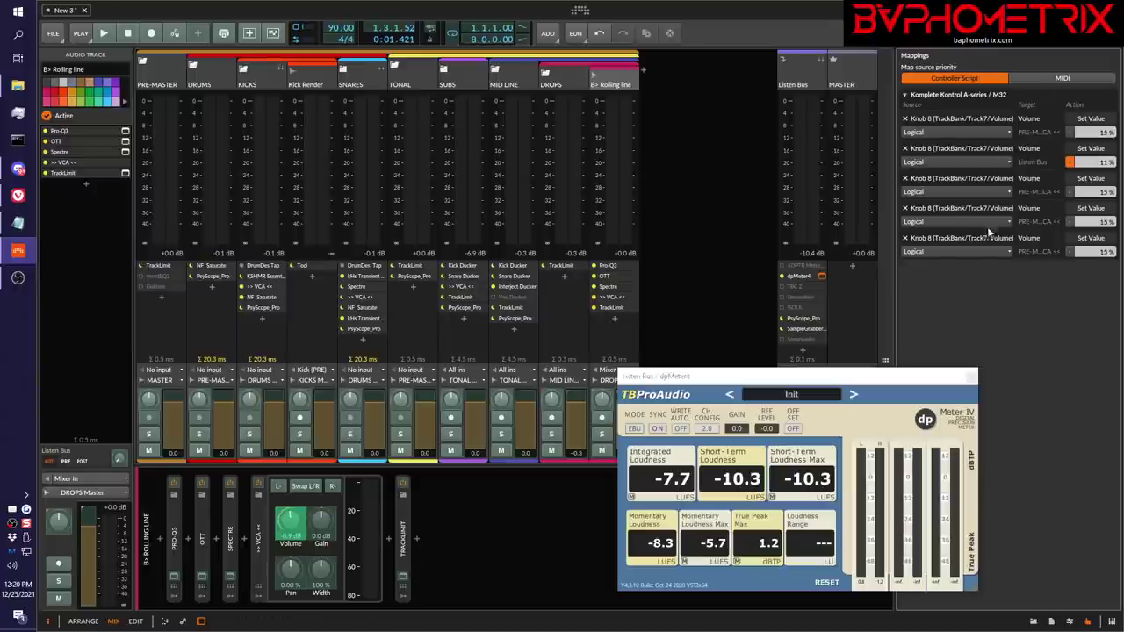
left_click(1095, 622)
Vary the Listen Bus volume against the linked >> VCA << volume, ending at -11.7 dB and -0.4 dB
left_click_drag(1054, 400, 1042, 429)
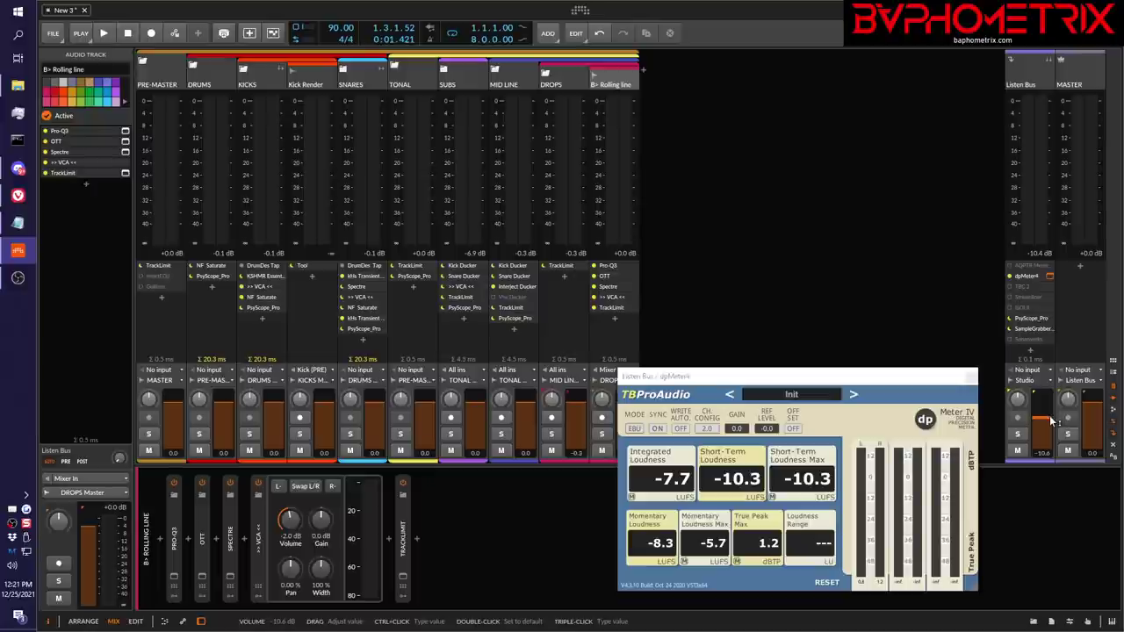
scroll(1050, 420, "down", 2)
scroll(1050, 415, "up", 3)
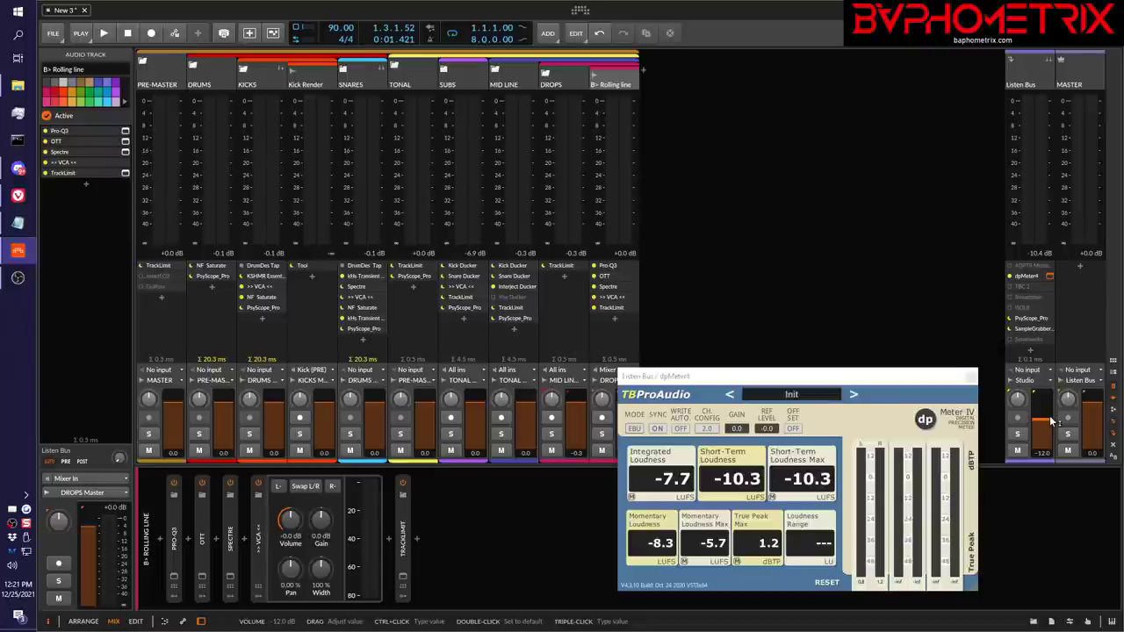
scroll(1050, 415, "up", 1)
scroll(1050, 416, "up", 1)
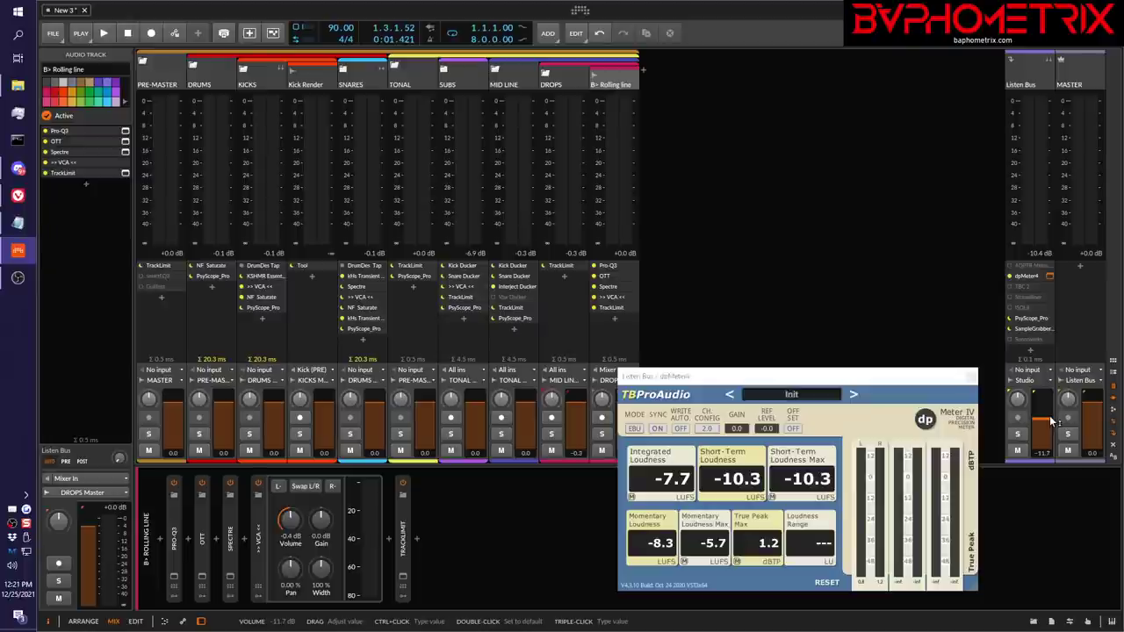
Play the mix while varying the Listen Bus volume against the linked >> VCA << volume, ending at -12.0 dB and +0.1 dB
key("space")
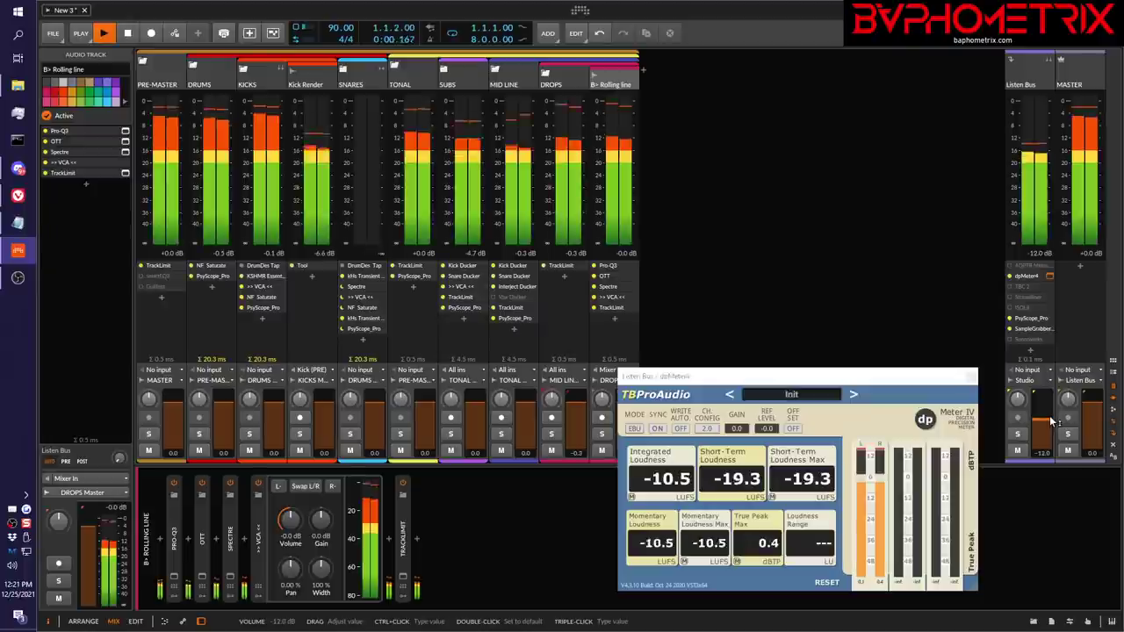
scroll(1050, 416, "up", 2)
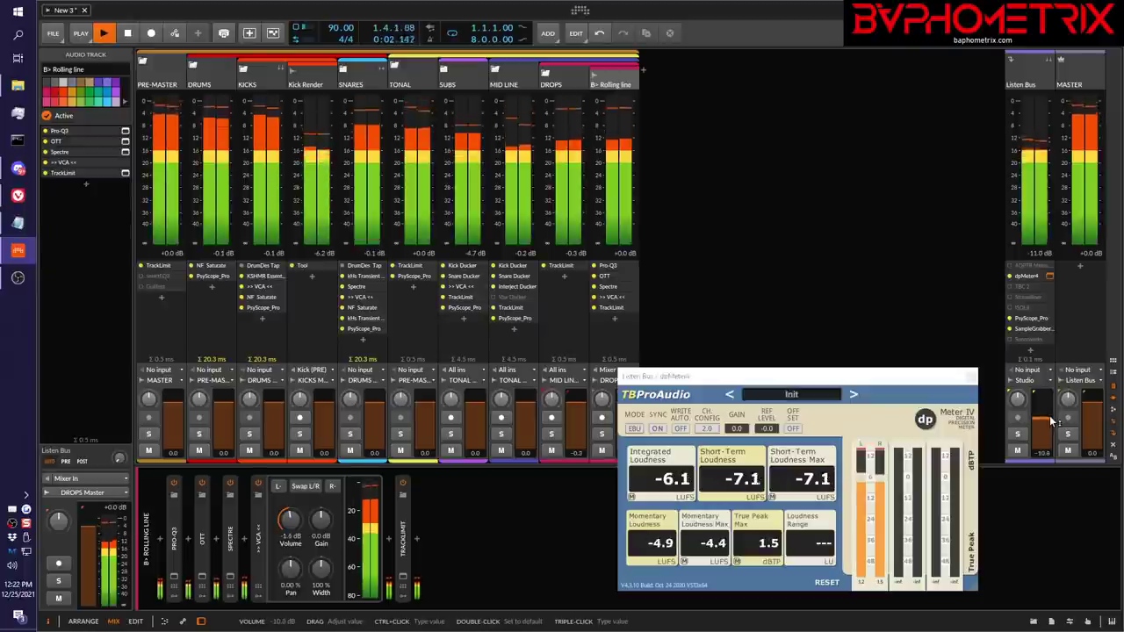
scroll(1050, 415, "down", 1)
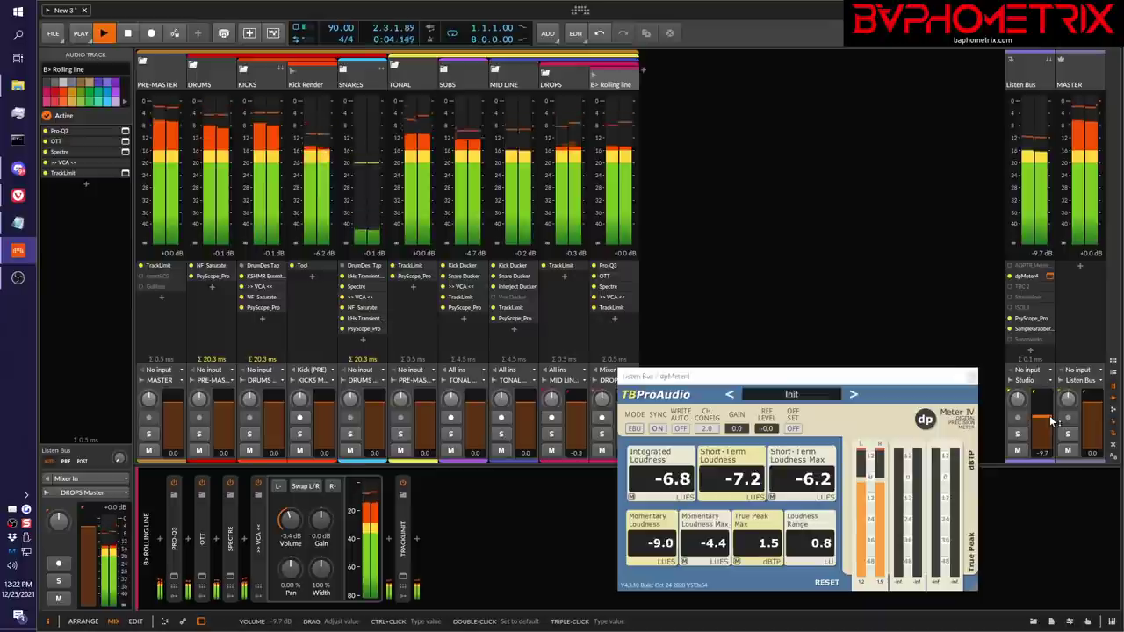
scroll(1049, 415, "down", 1)
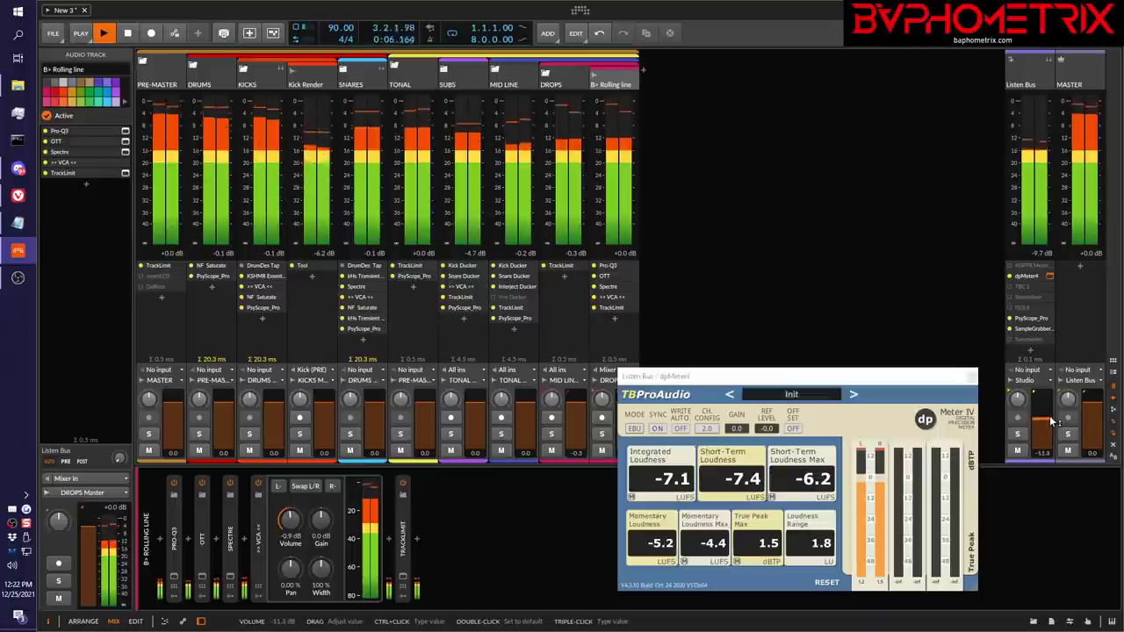
scroll(1050, 415, "up", 2)
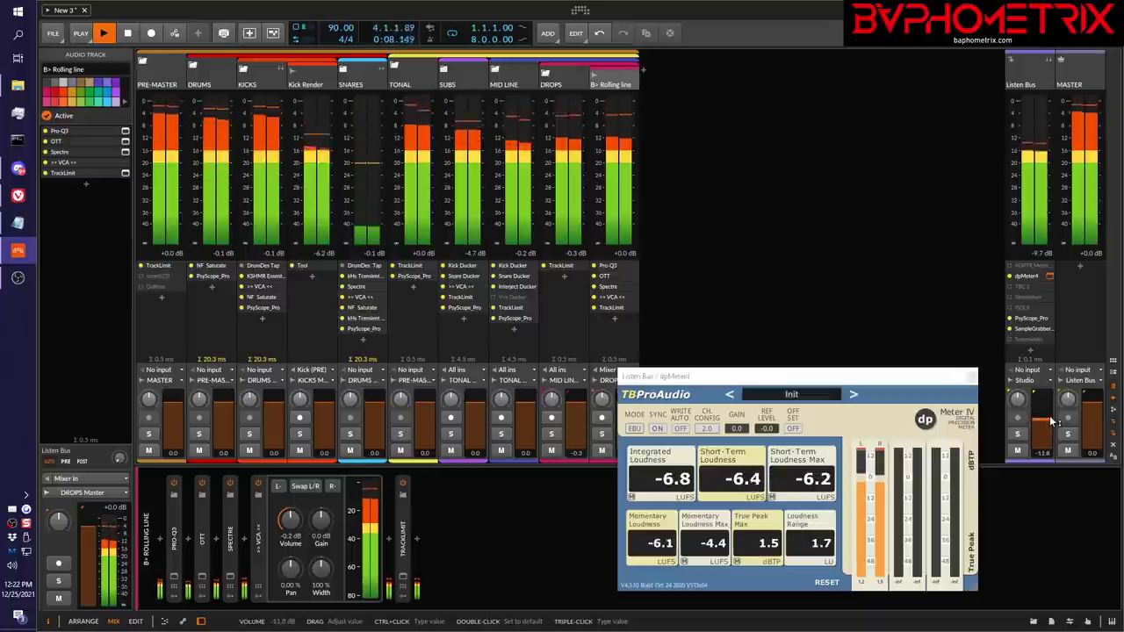
scroll(1050, 415, "down", 2)
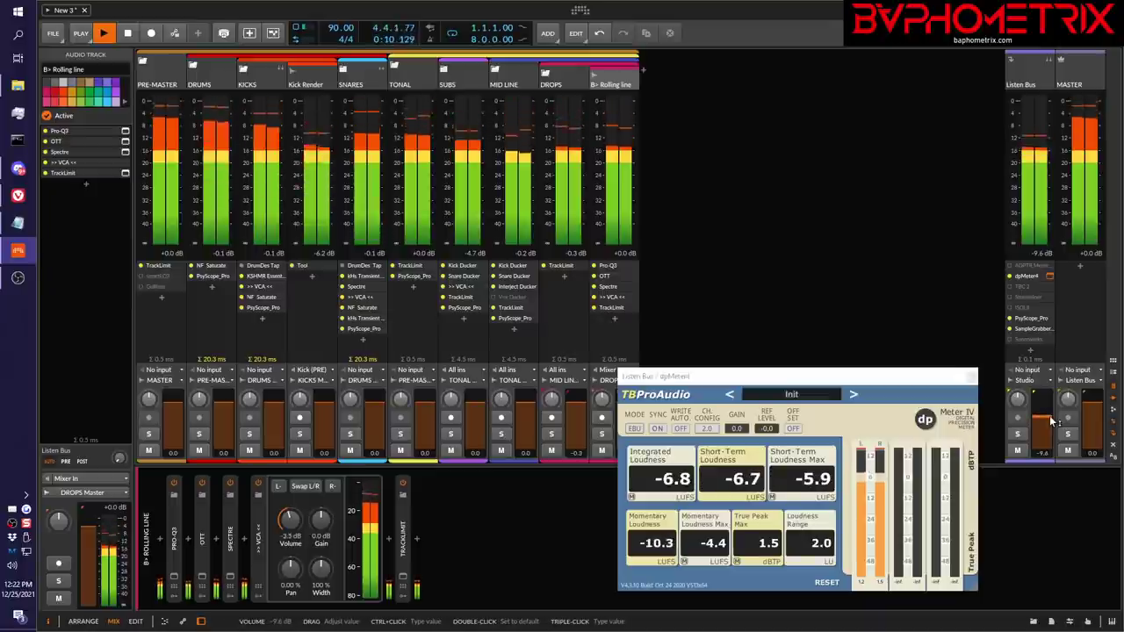
scroll(1050, 416, "down", 1)
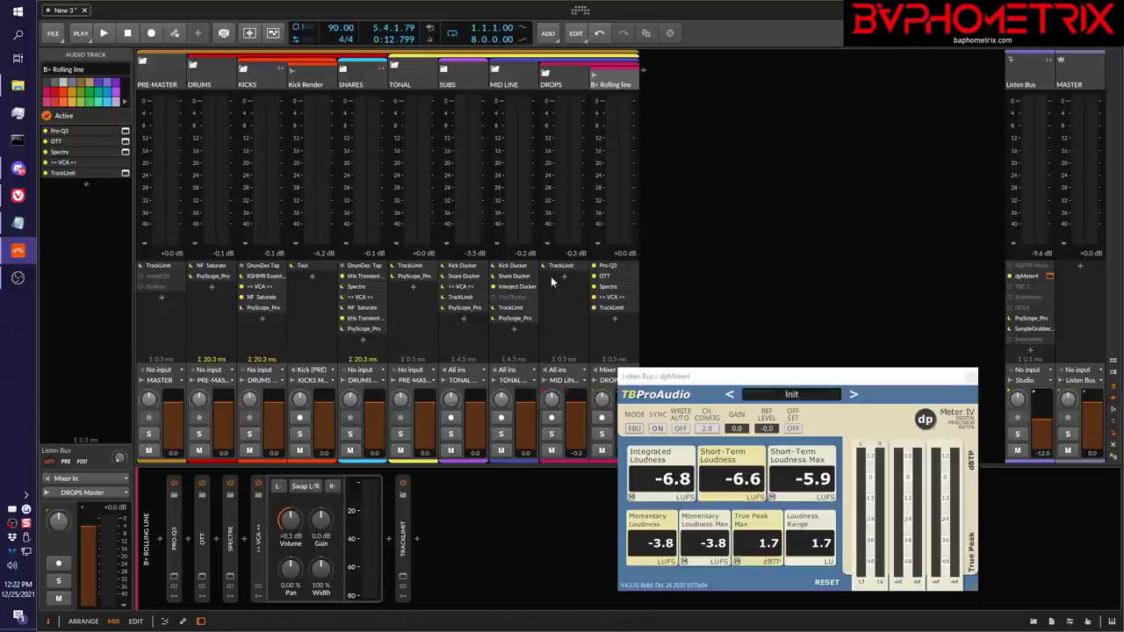
Remove all five Knob 8 volume mappings and close the mappings view and the dpMeter4 window
left_click(1087, 622)
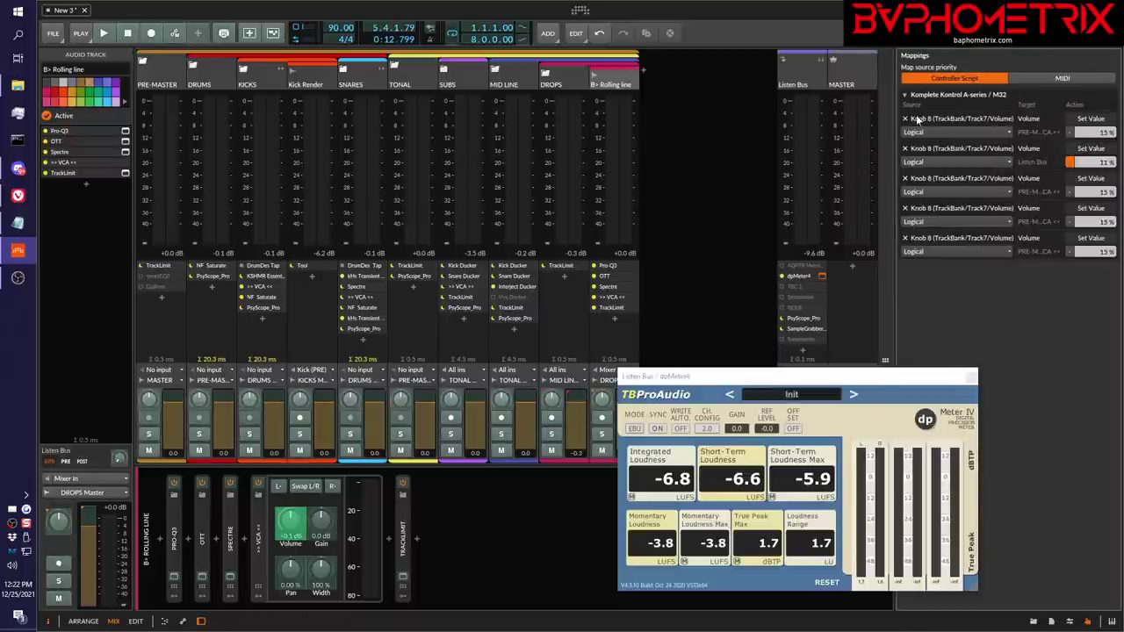
left_click(906, 118)
left_click(905, 119)
left_click(905, 119)
left_click(906, 119)
left_click(905, 119)
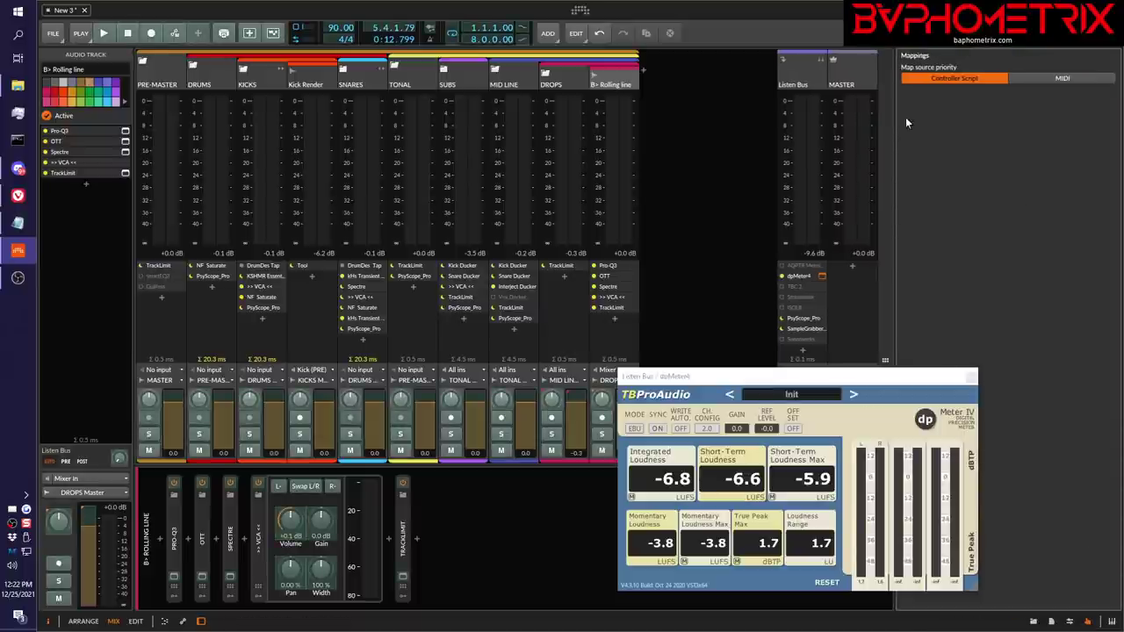
left_click(1089, 622)
left_click(971, 377)
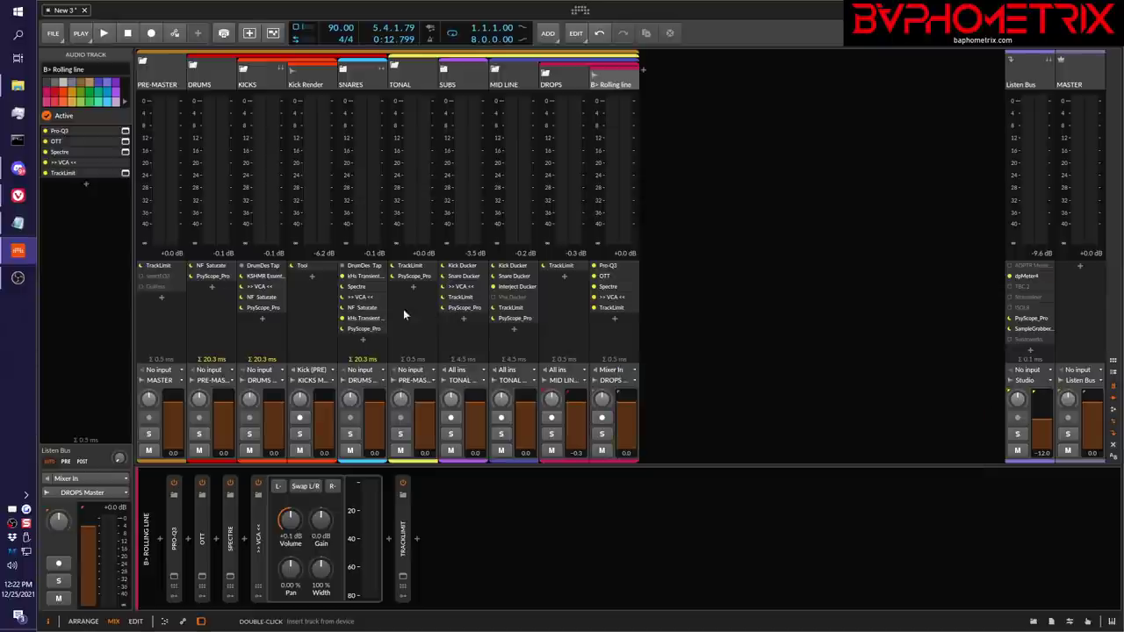
Delete the >> VCA << devices from B> Rolling line, SUBS, SNARES and KICKS
left_click(612, 297)
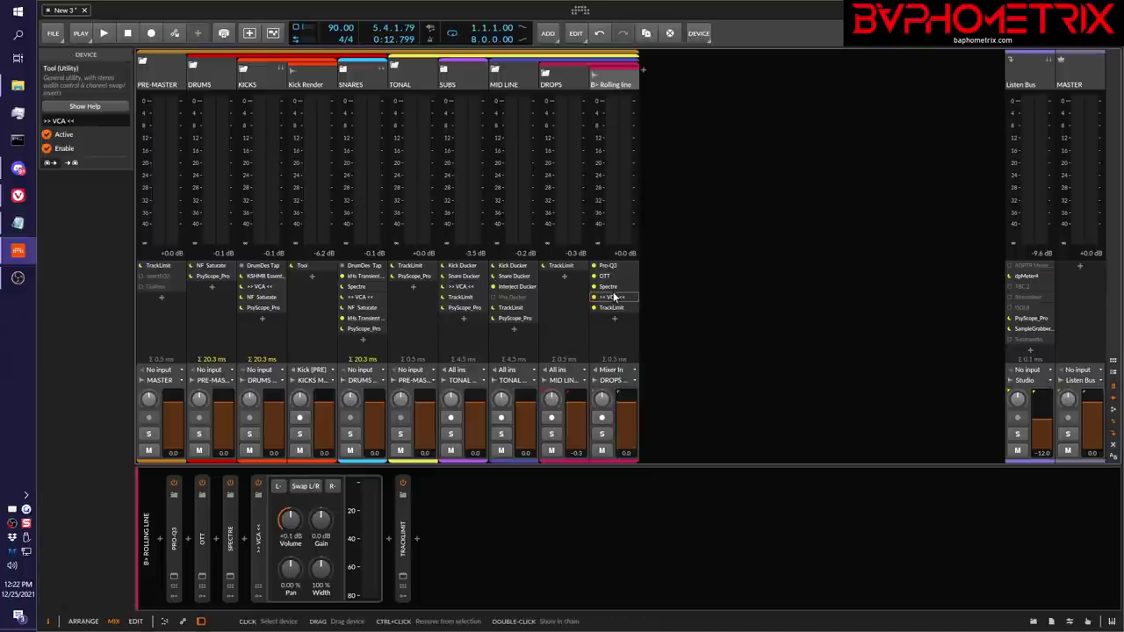
left_click_drag(612, 297, 465, 292)
key("Delete")
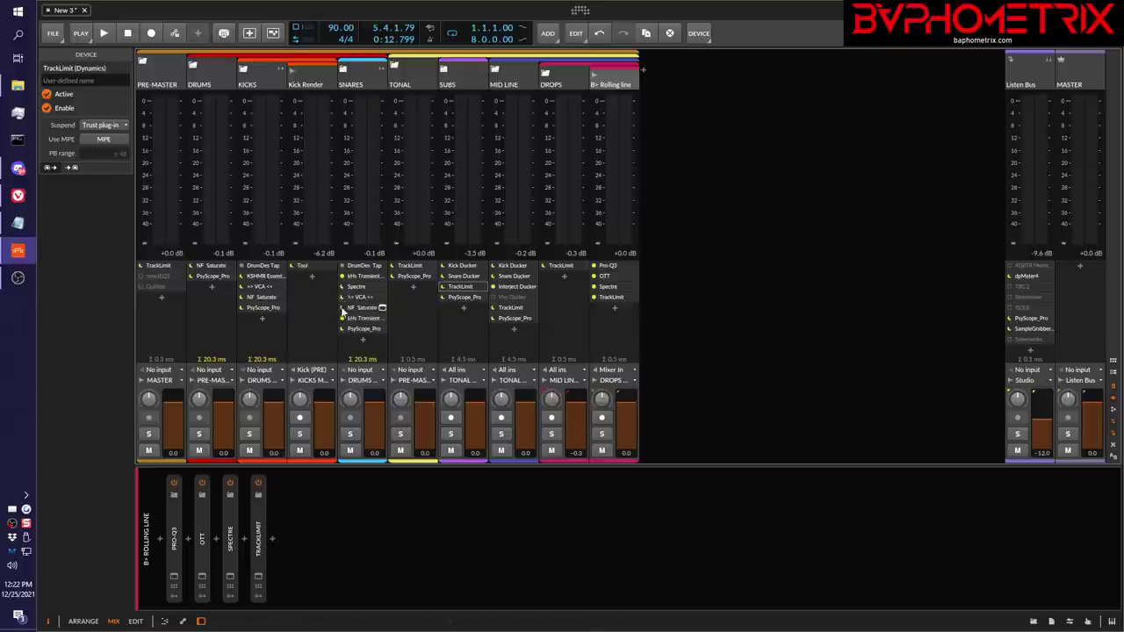
left_click(356, 296)
key("Delete")
left_click(259, 290)
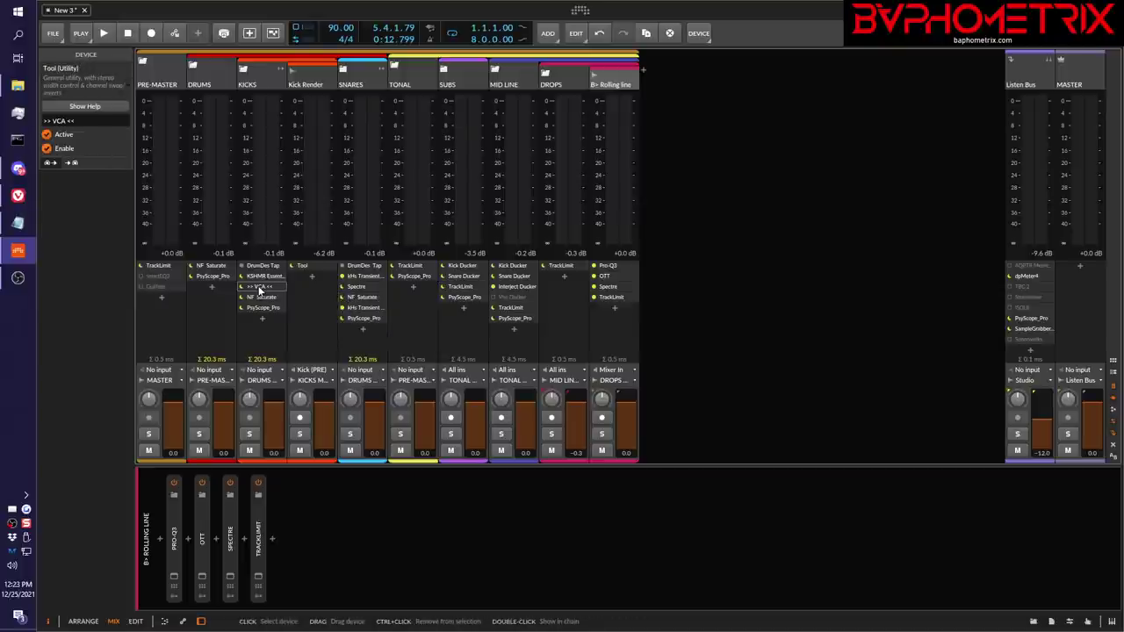
key("Delete")
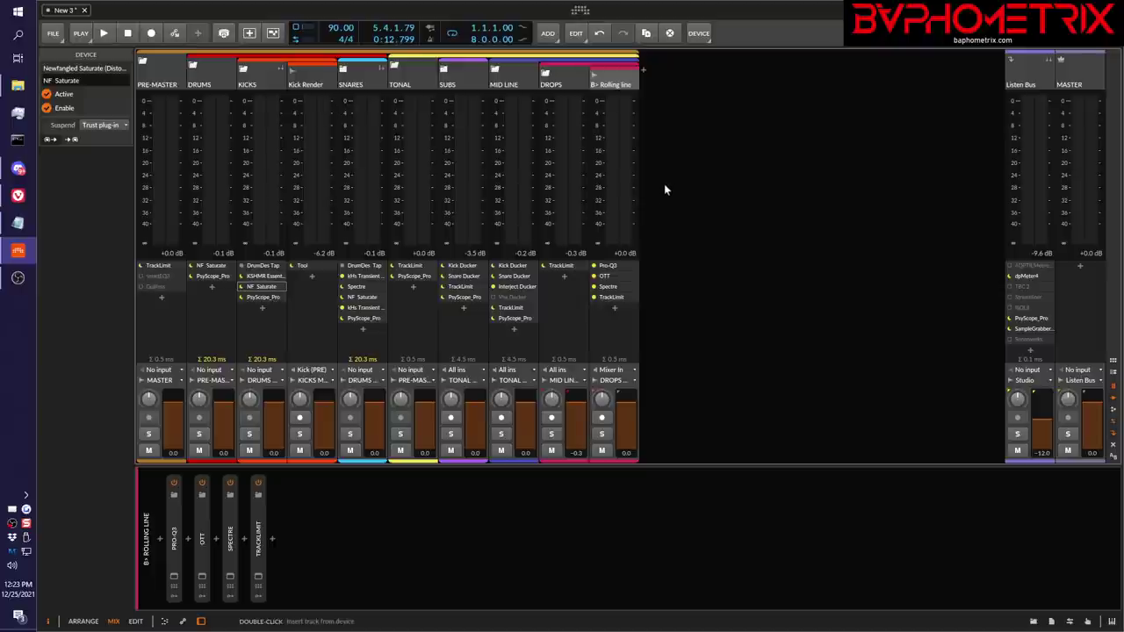
Select the B> Rolling line track, then play the project briefly and stop it
left_click(612, 81)
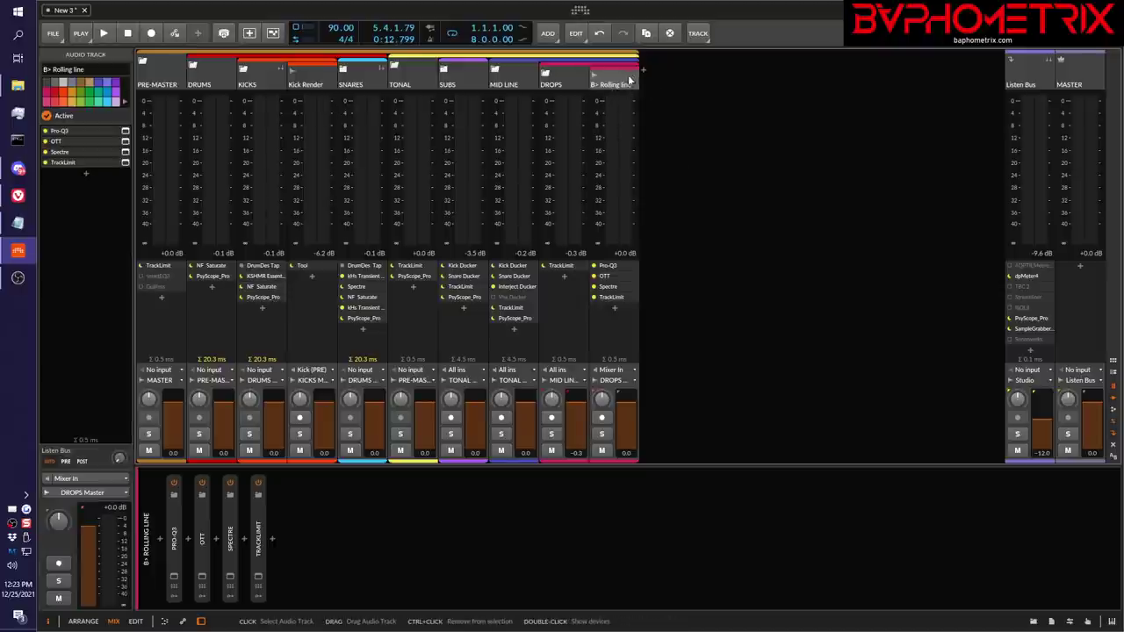
key("space")
key("space")
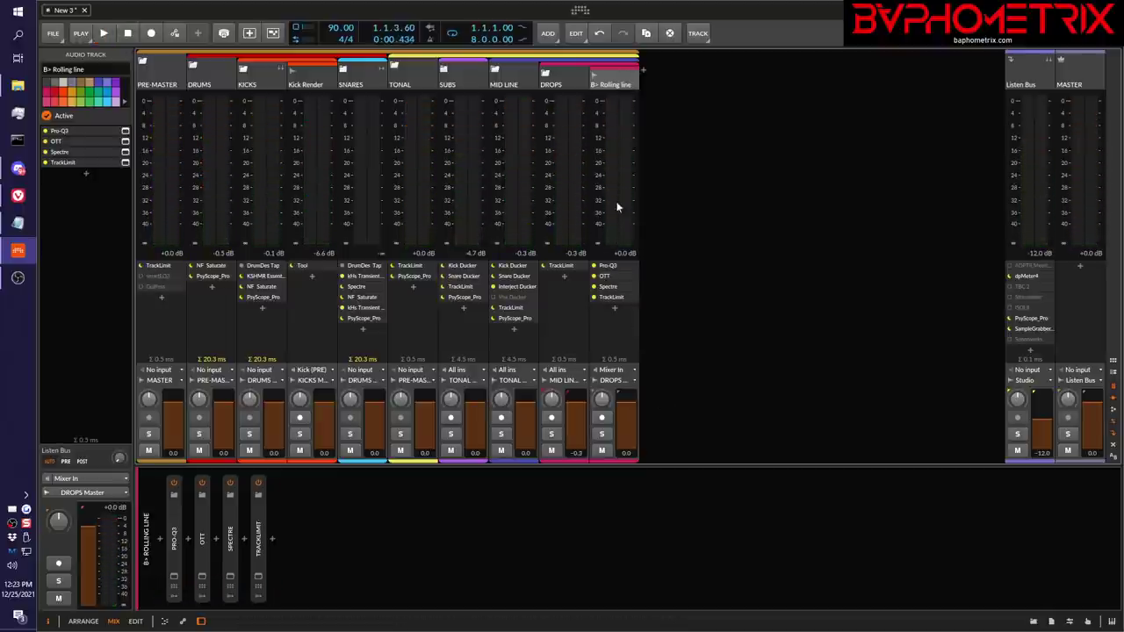
Insert a Tool device after TrackLimit on B> Rolling line and rename it >> VCA <<
left_click(615, 296)
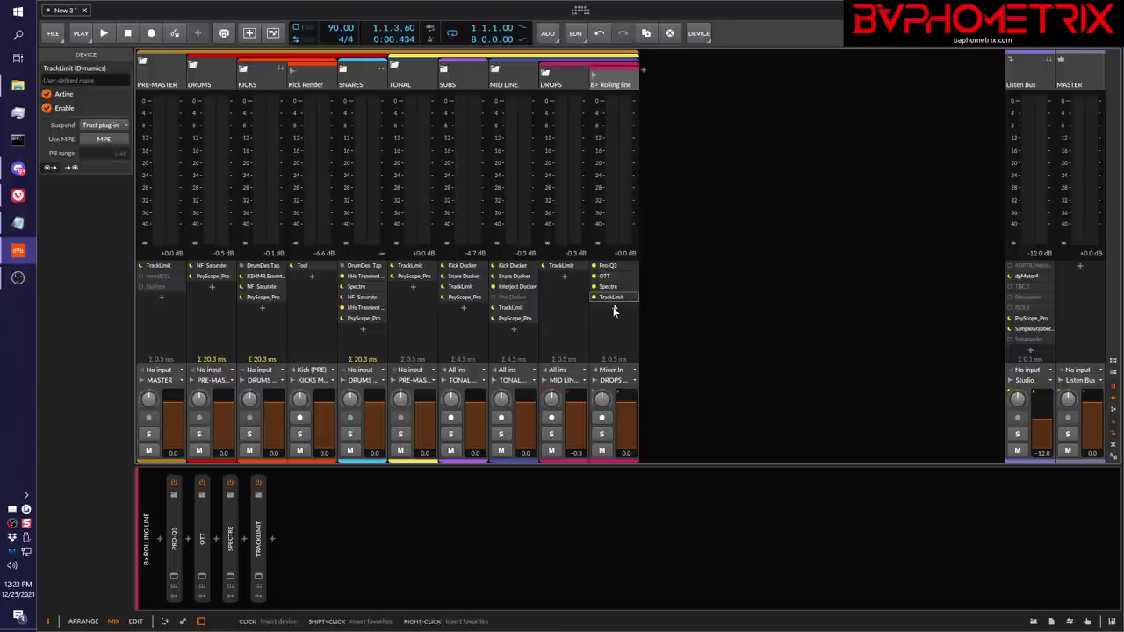
left_click(615, 312)
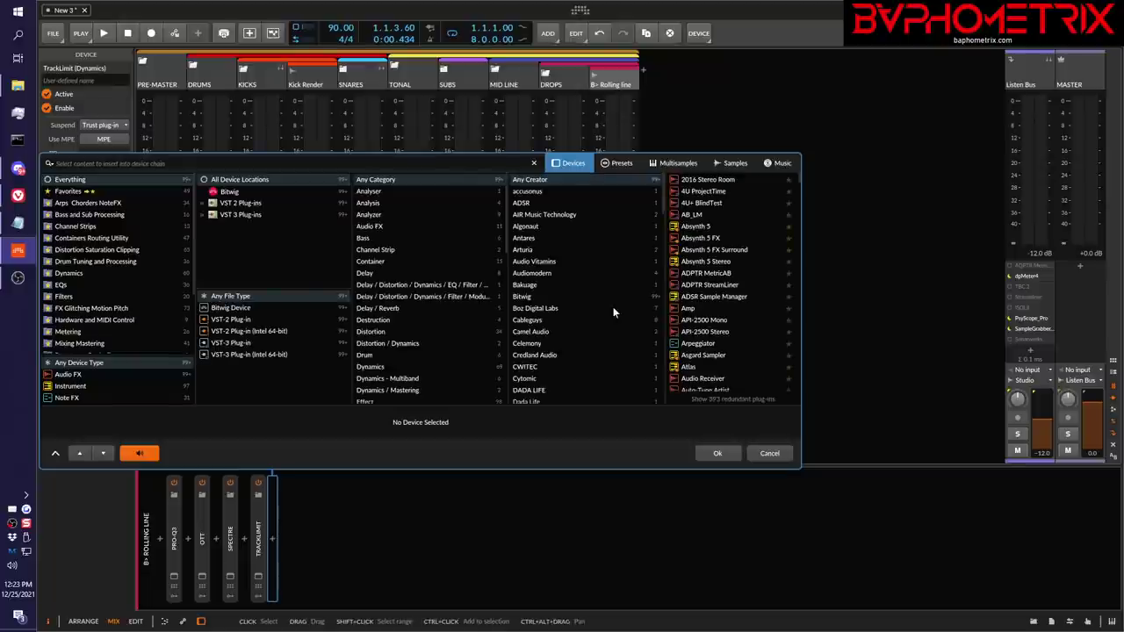
type("tool")
key("Down")
key("Return")
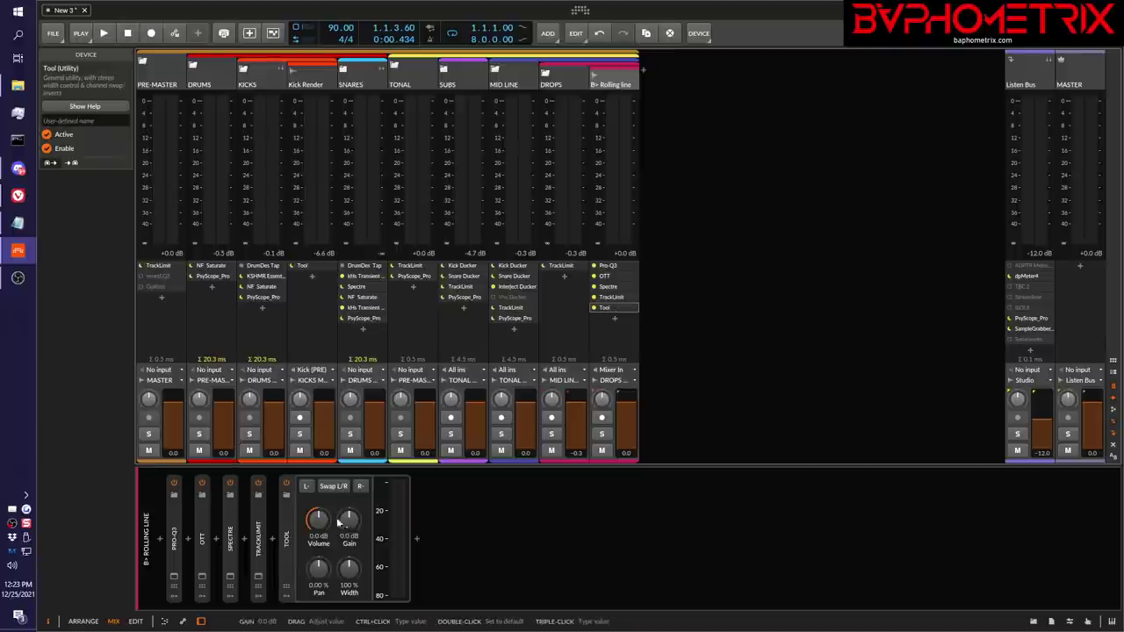
left_click(60, 120)
type(">> VCA <<")
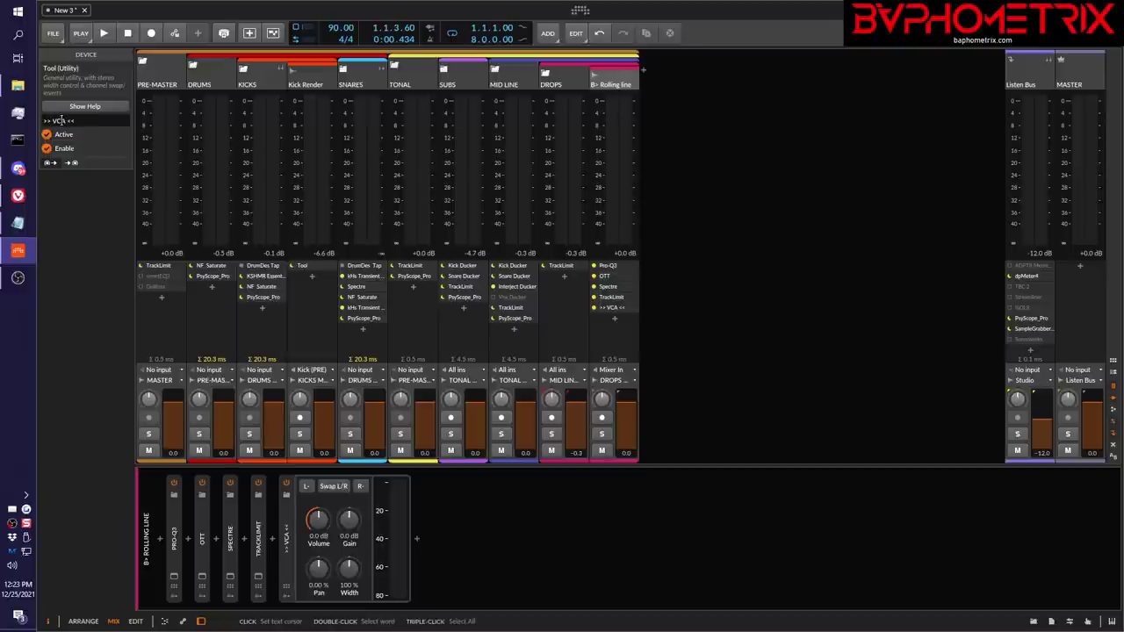
Move the >> VCA << device ahead of TrackLimit on B> Rolling line
left_click(614, 308)
left_click_drag(624, 306, 619, 296)
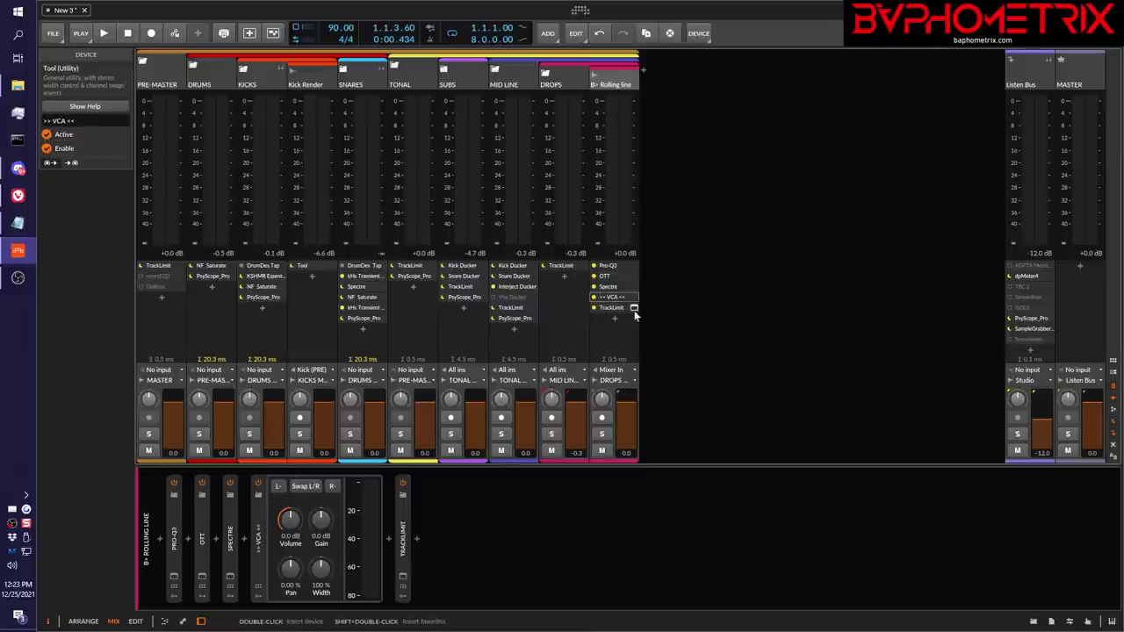
left_click(618, 309)
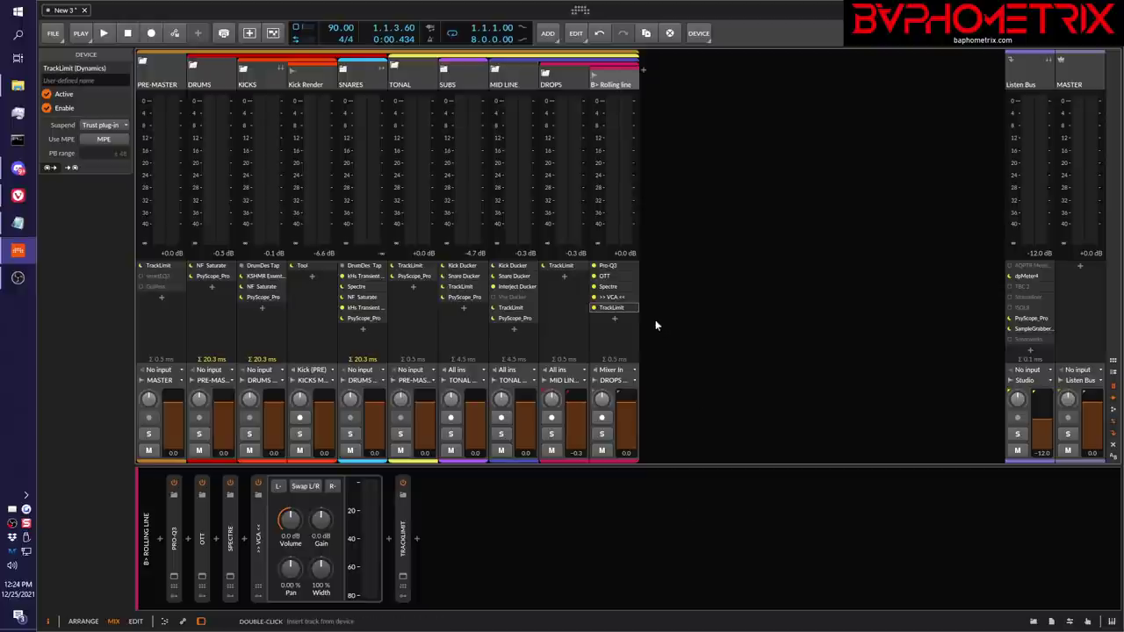
Expand the SUBS group and copy the >> VCA << device from B> Rolling line to just before the SUBS TrackLimit
left_click(615, 298)
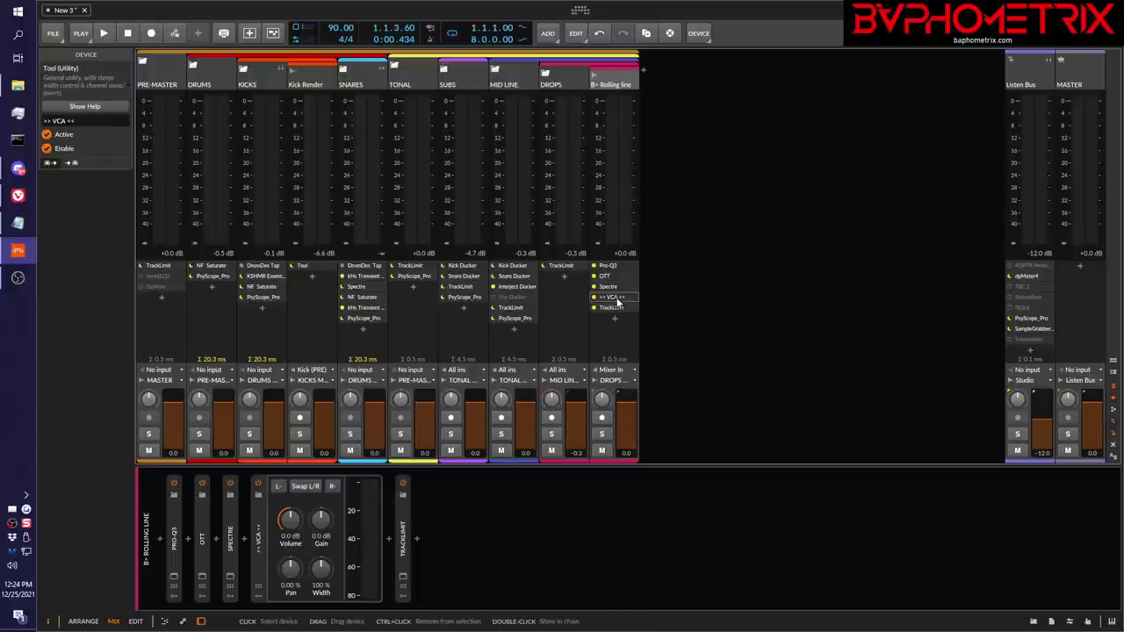
key("ctrl")
left_click(617, 299, "ctrl")
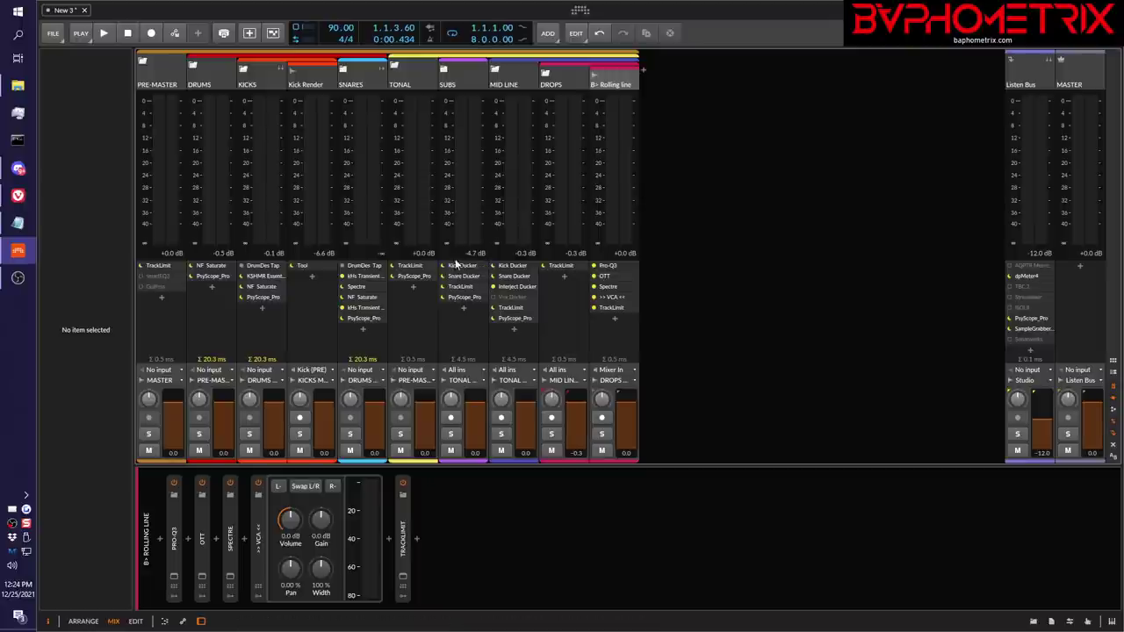
left_click(445, 69)
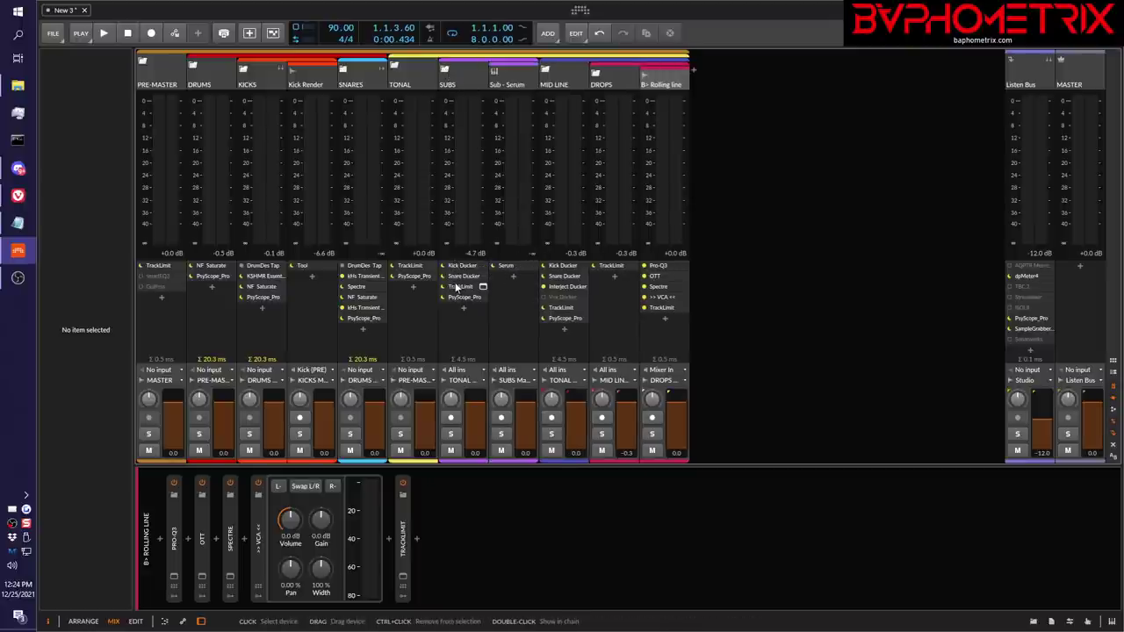
left_click(673, 300)
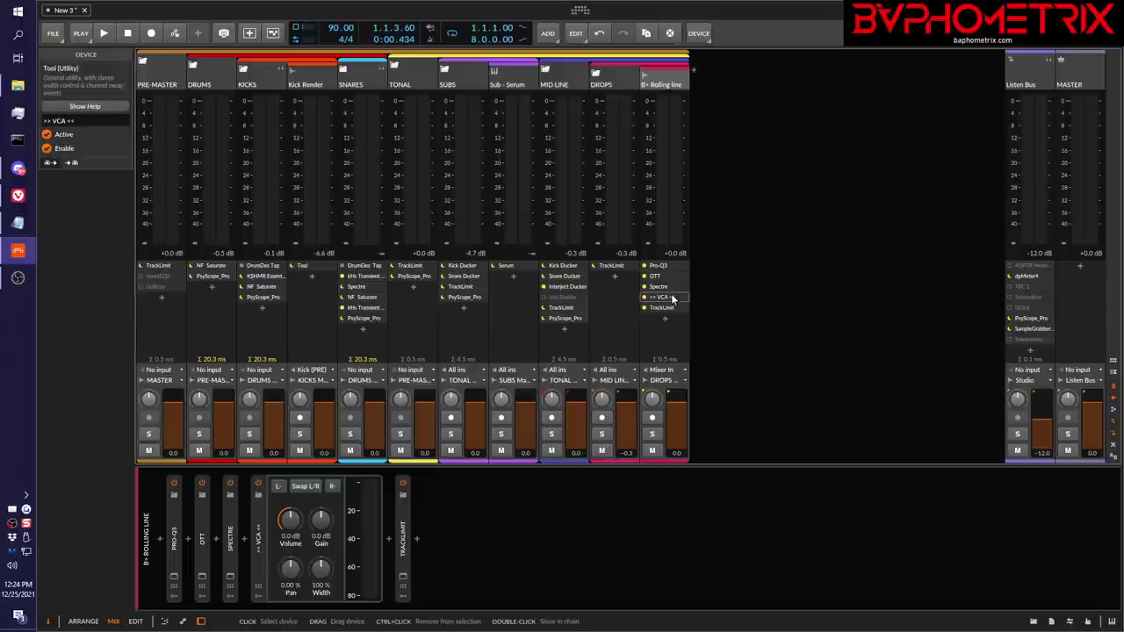
left_click_drag(672, 300, 473, 289)
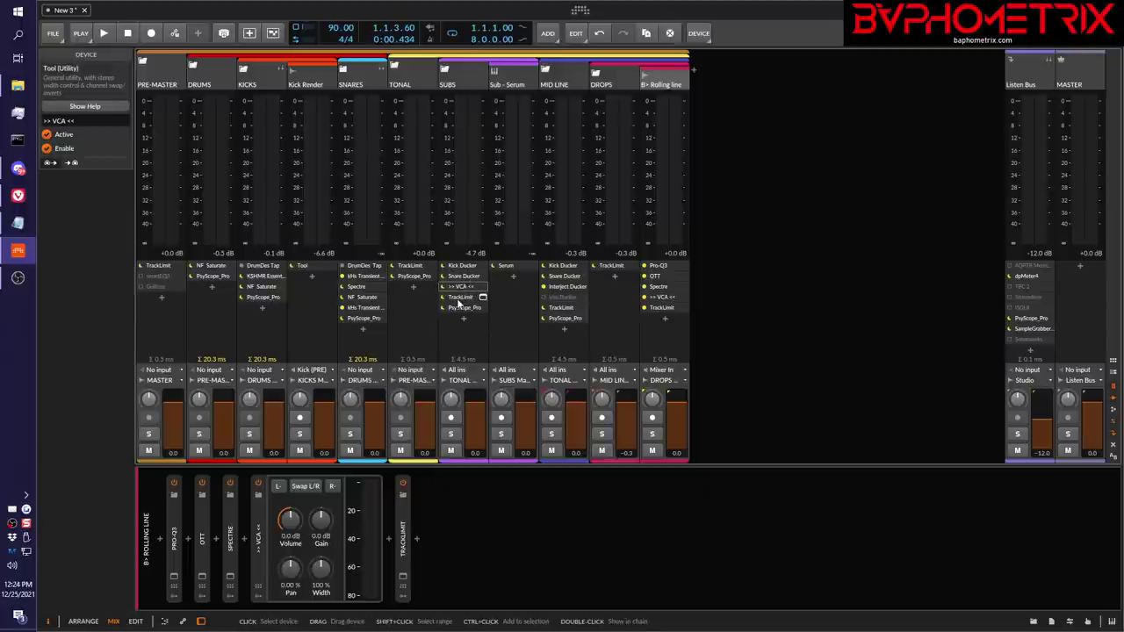
Expand the SNARES group and copy the >> VCA << device from SUBS to just before the SNARES NF Saturate
left_click(345, 69)
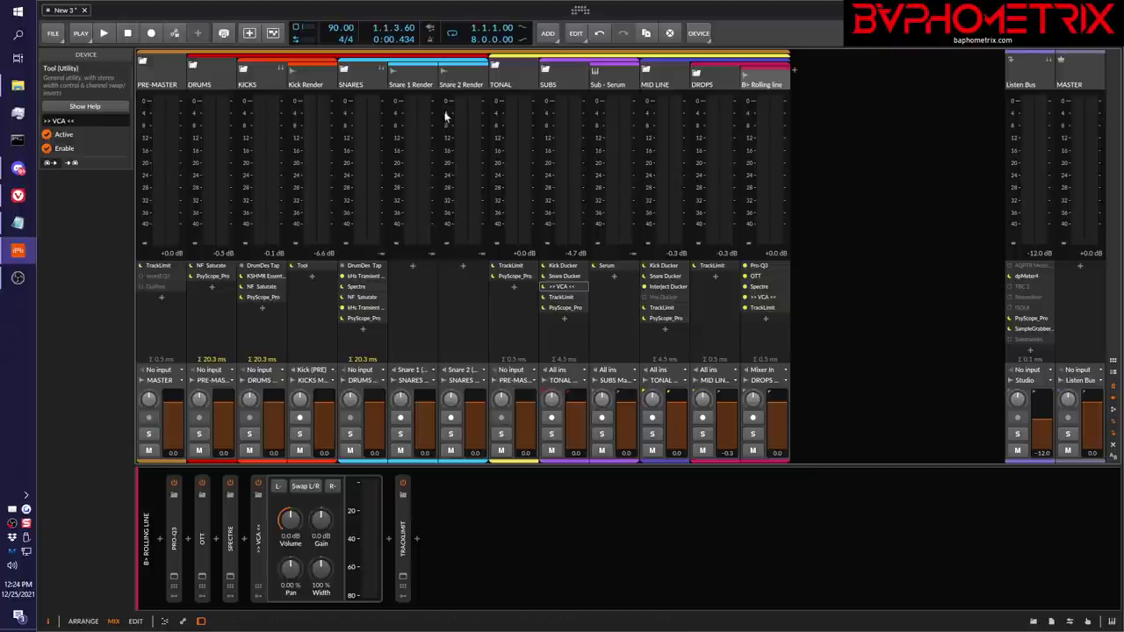
left_click(364, 298)
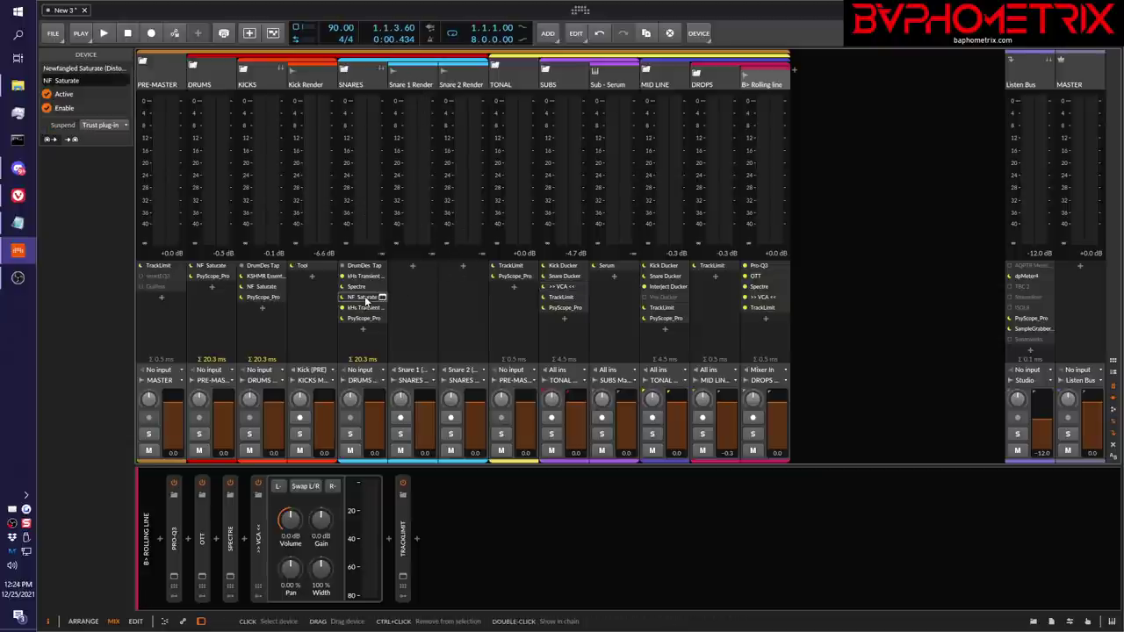
left_click(562, 288)
left_click_drag(563, 287, 364, 298)
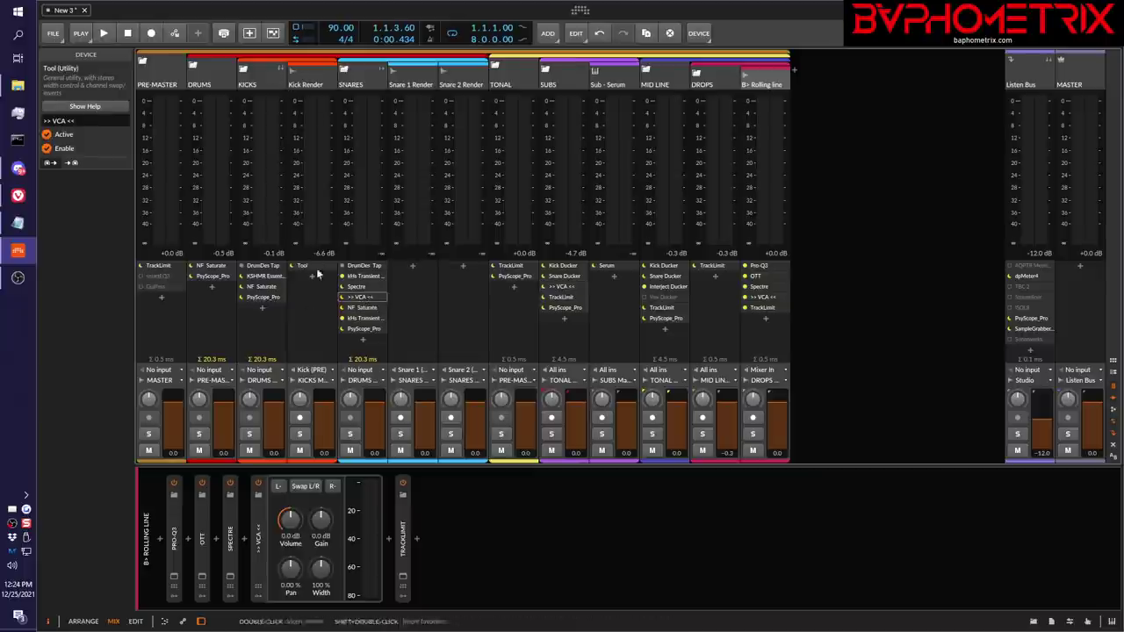
Copy the >> VCA << device from SNARES to just before NF Saturate on KICKS
left_click(263, 287)
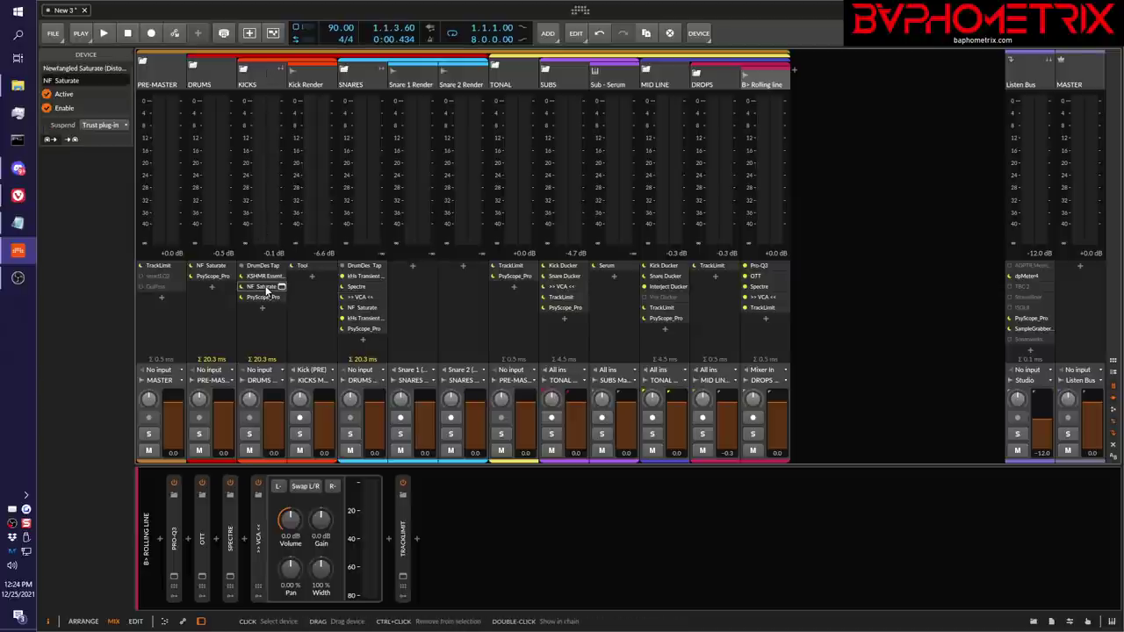
left_click(357, 298)
left_click_drag(358, 300, 264, 284)
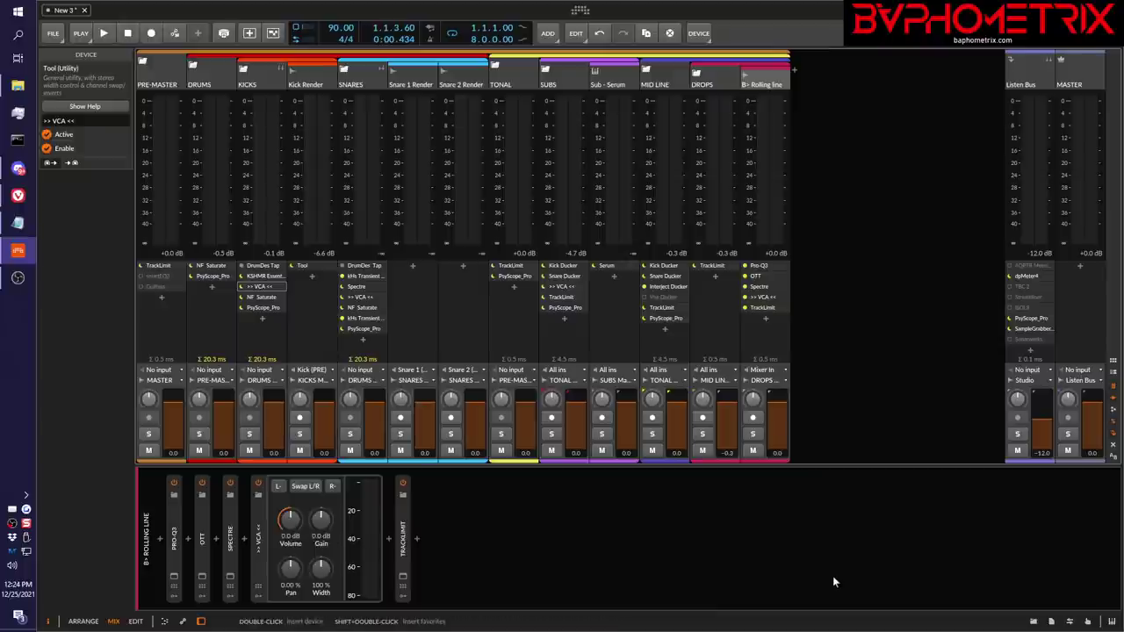
Map the volume of the >> VCA << device on B> Rolling line to controller Knob 8 with 15% sensitivity
left_click(1087, 623)
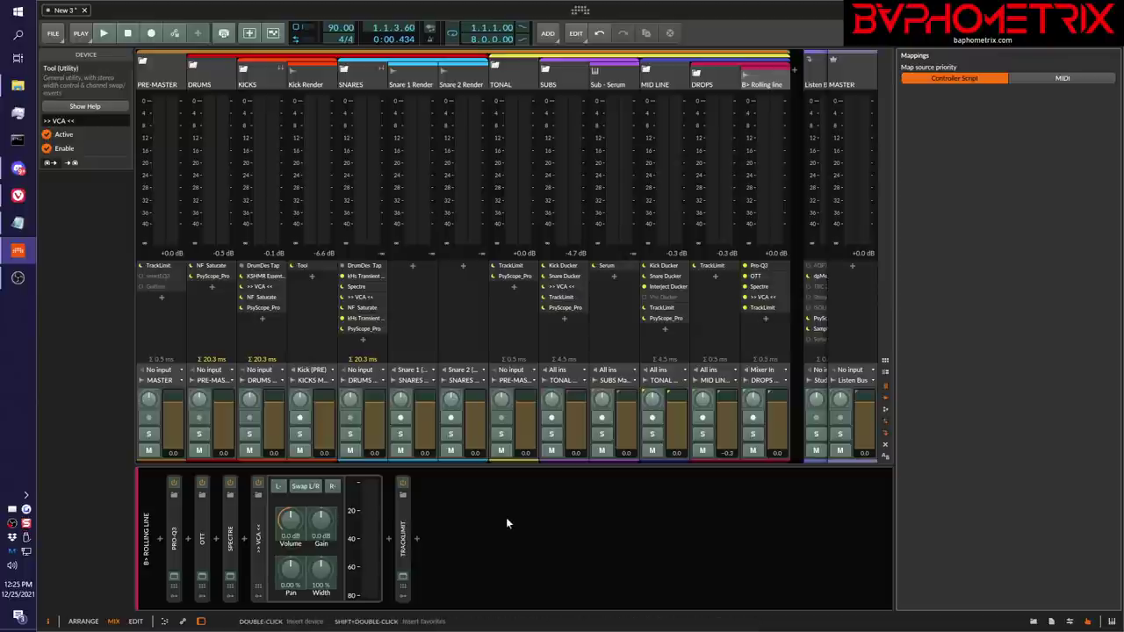
left_click(291, 528)
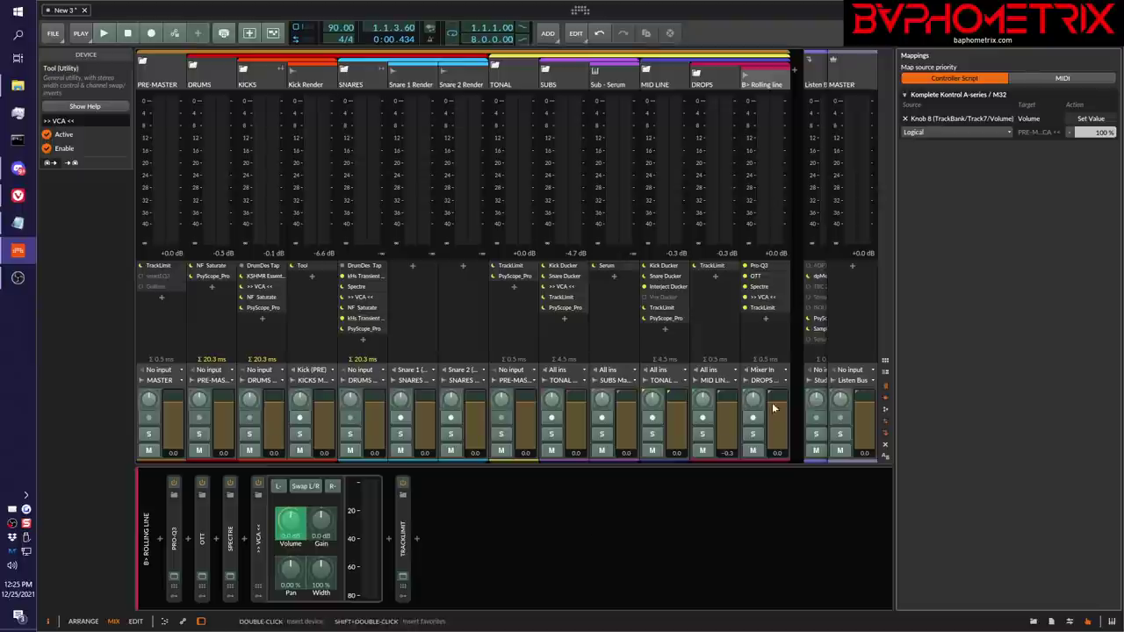
left_click_drag(1105, 138, 1105, 250)
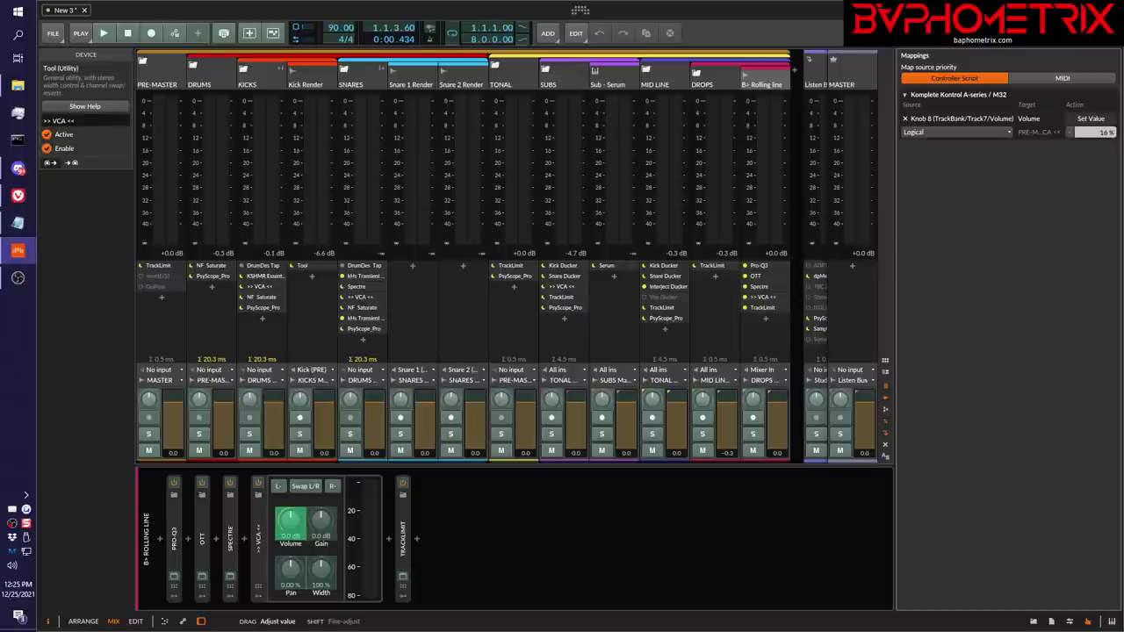
left_click_drag(1105, 249, 1105, 249)
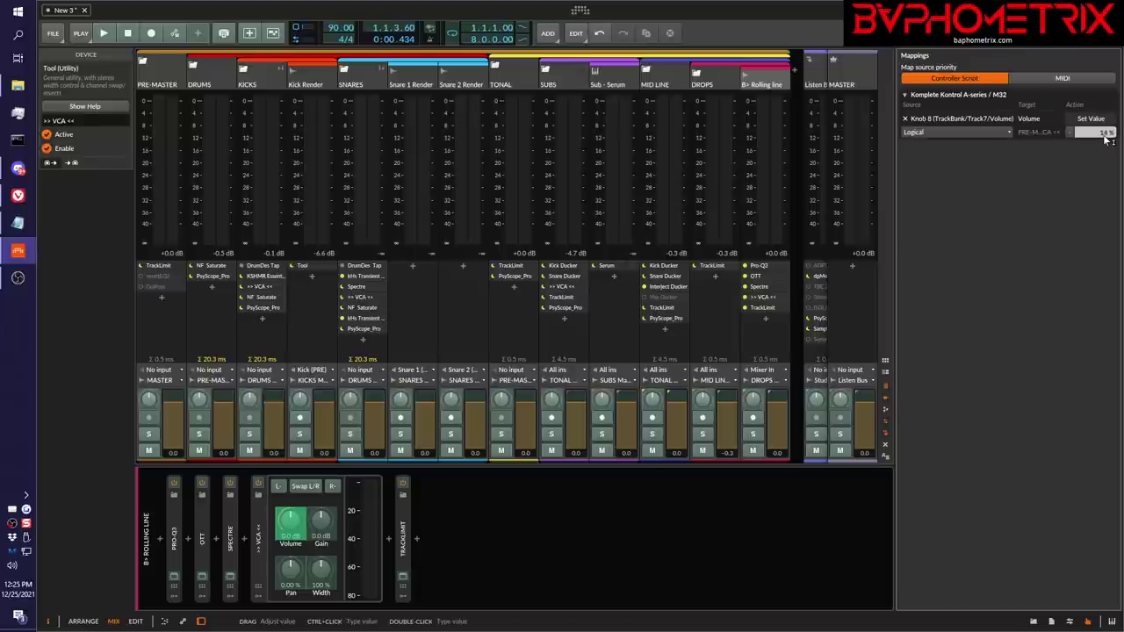
left_click_drag(1106, 140, 1105, 132)
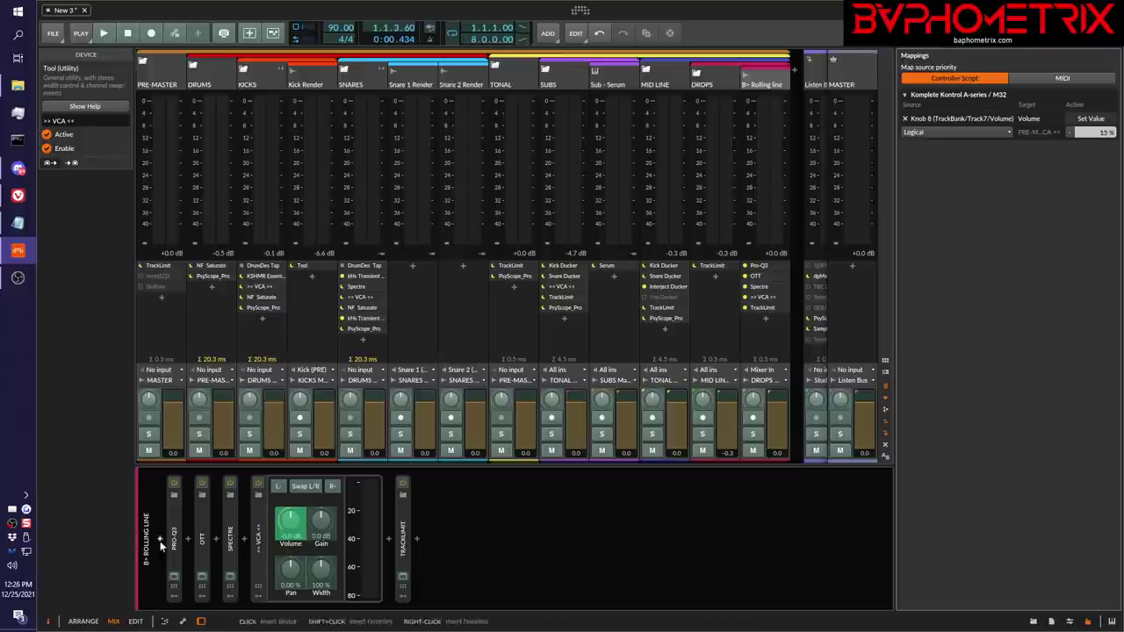
Map the volume of the SUBS >> VCA << device to Knob 8 with 15% sensitivity
left_click(576, 77)
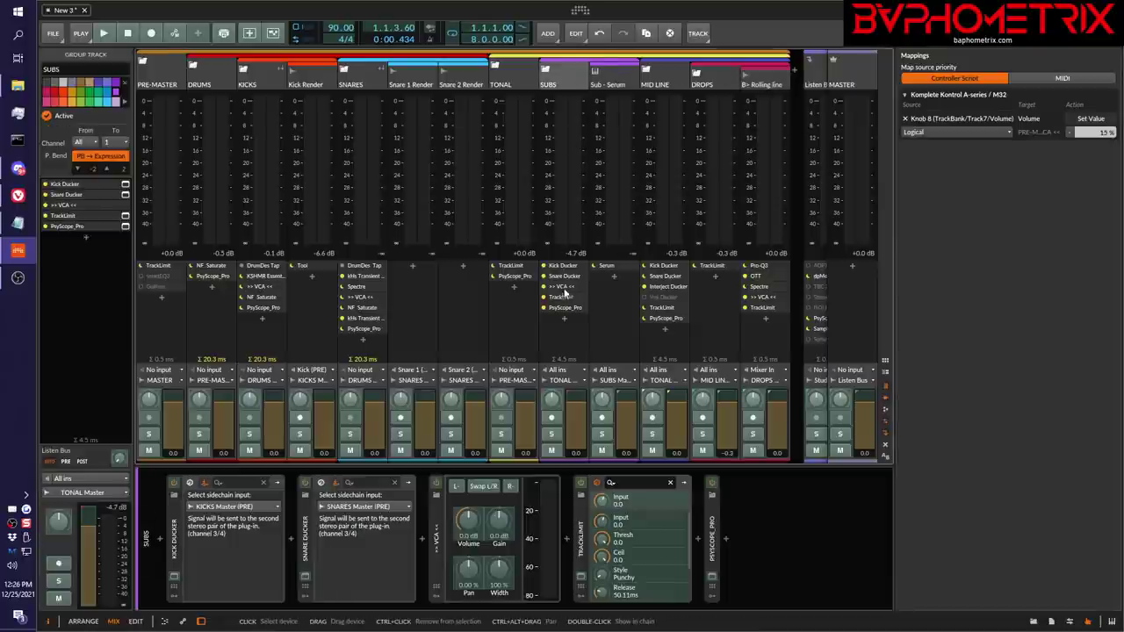
left_click(470, 521)
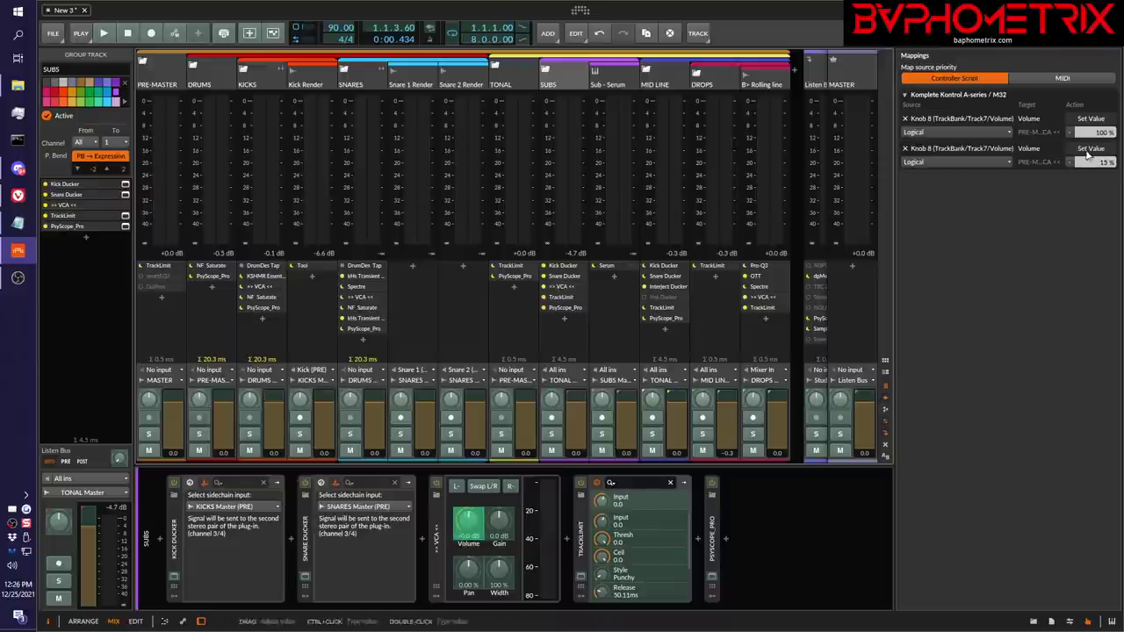
left_click_drag(1105, 133, 1105, 210)
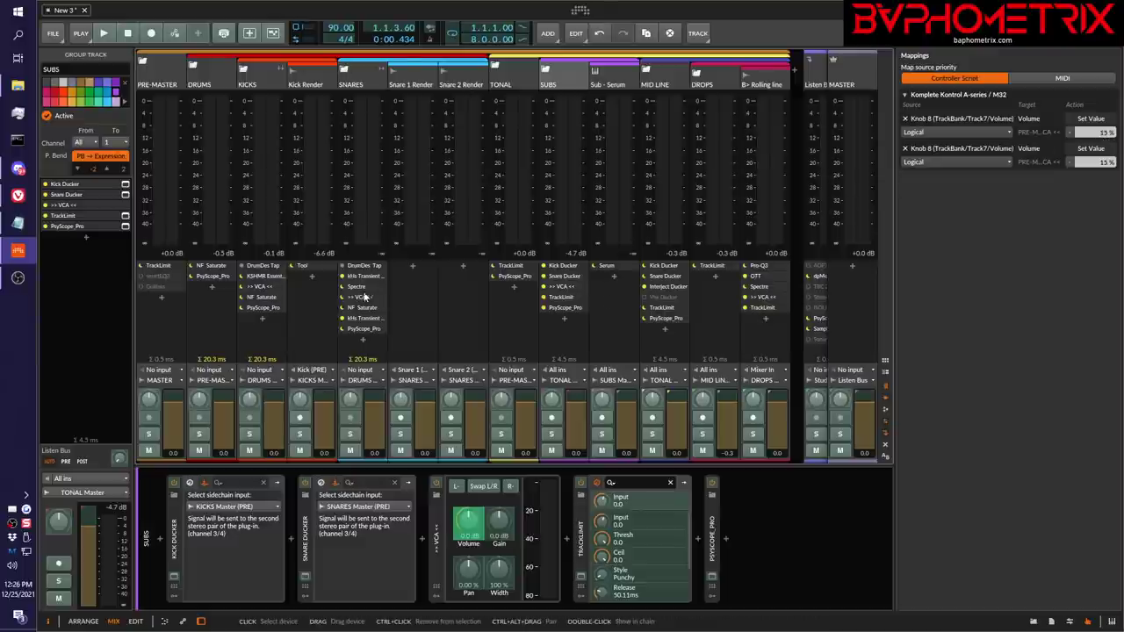
Map the volume of the SNARES >> VCA << device to Knob 8 with 15% sensitivity
left_click(379, 83)
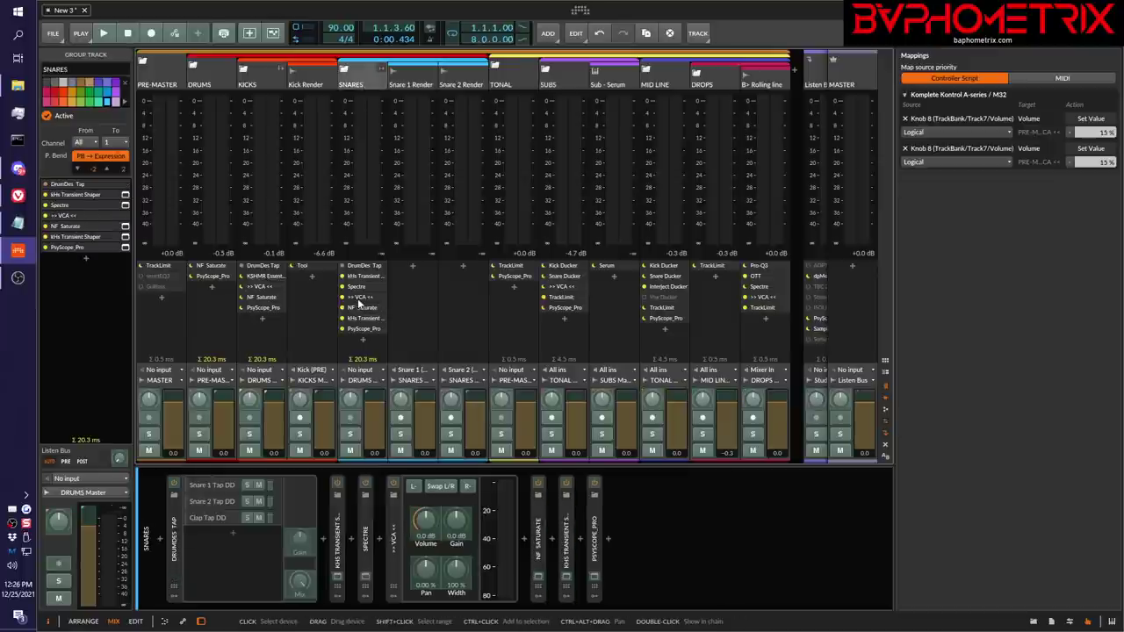
left_click(425, 523)
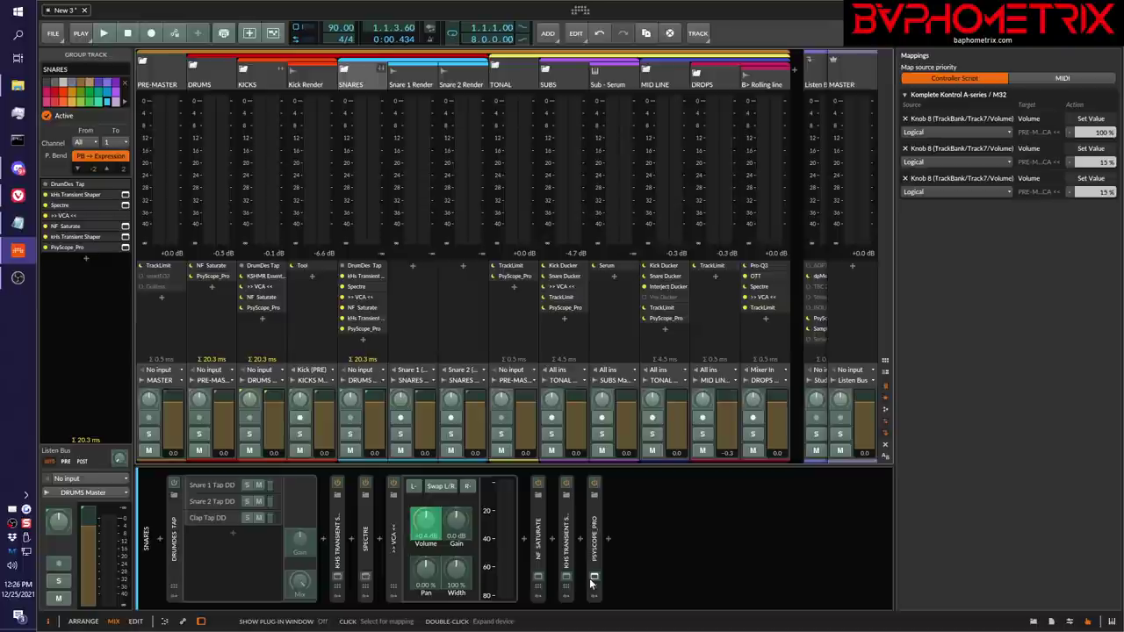
left_click_drag(1098, 132, 1098, 130)
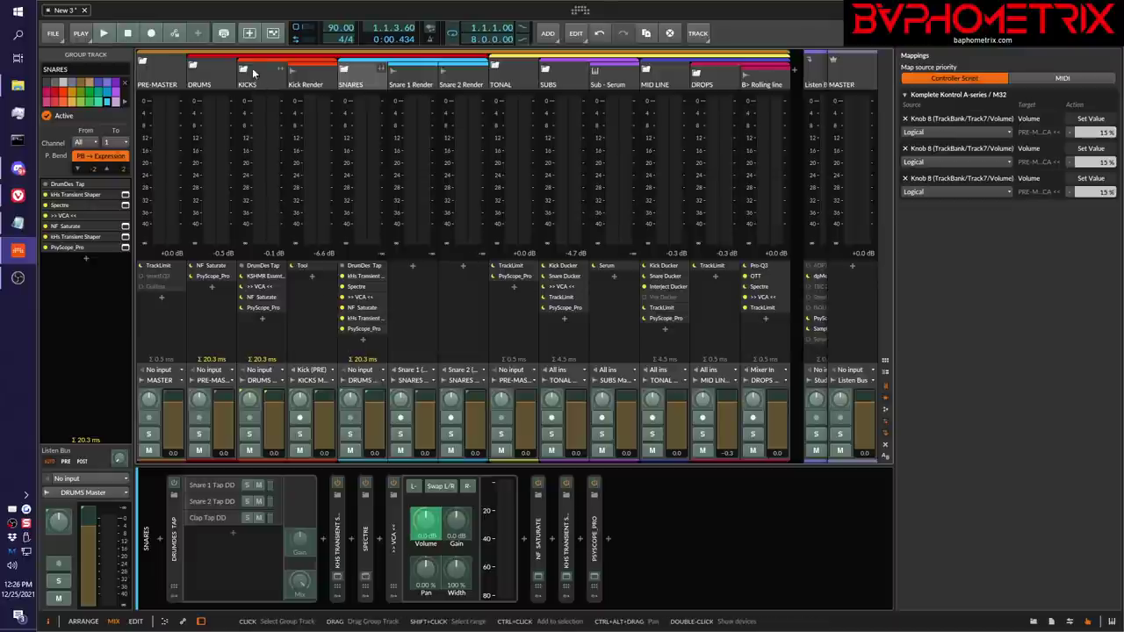
Map the volume of the KICKS >> VCA << device to Knob 8 with 15% sensitivity
left_click(253, 72)
left_click(404, 523)
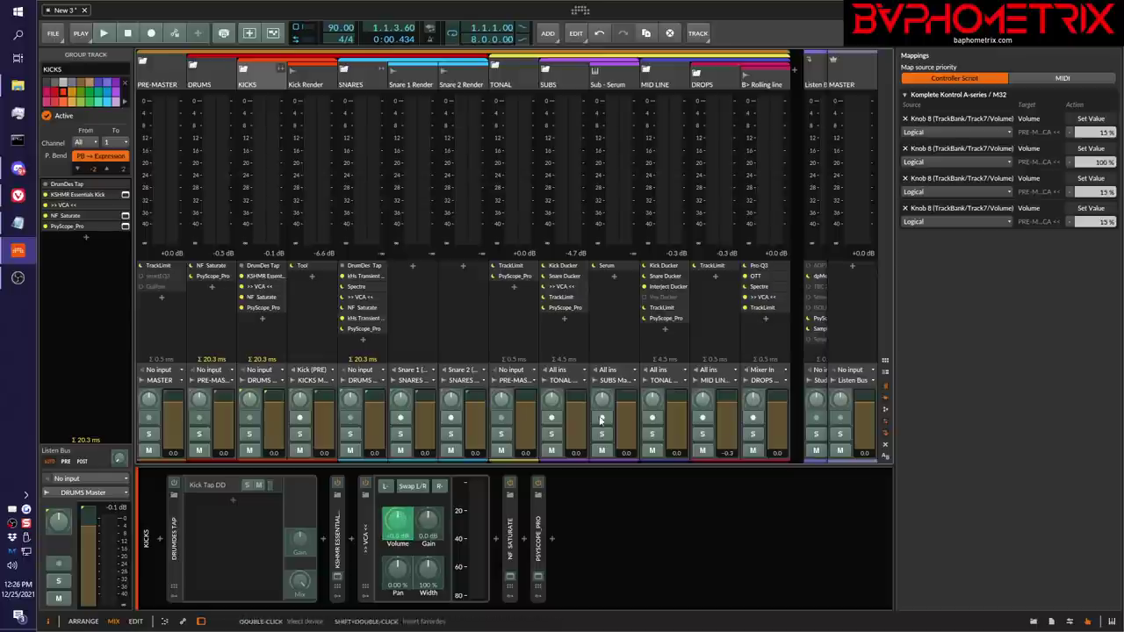
left_click_drag(1102, 166, 1102, 103)
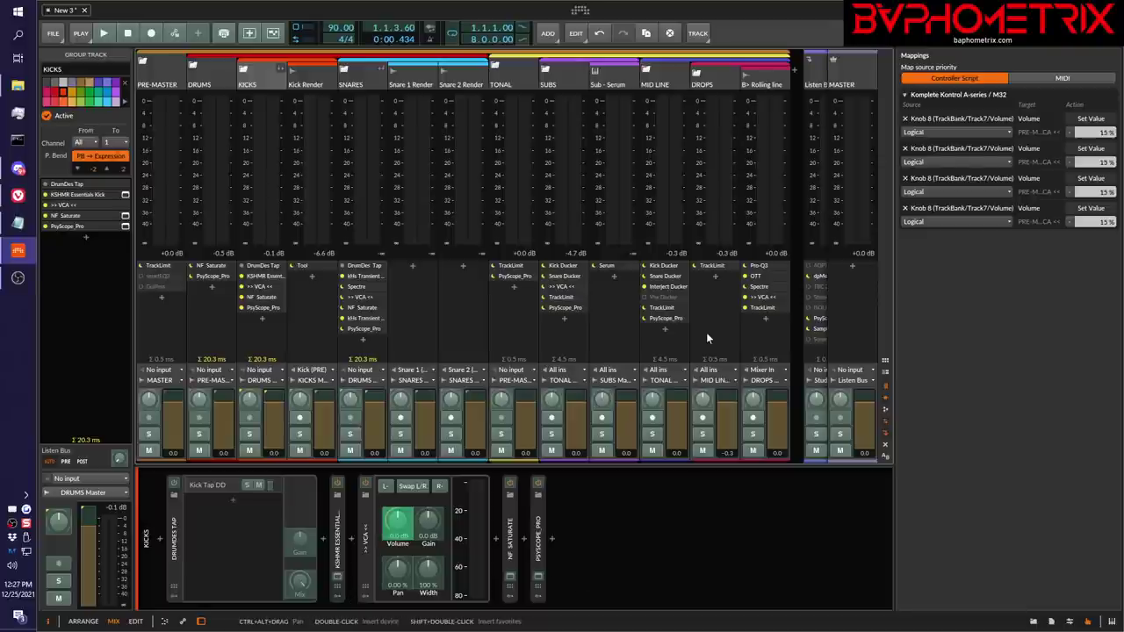
Map the Listen Bus volume fader to Knob 8 with 12% sensitivity, invert that mapping and leave mapping mode
scroll(706, 331, "right", 1)
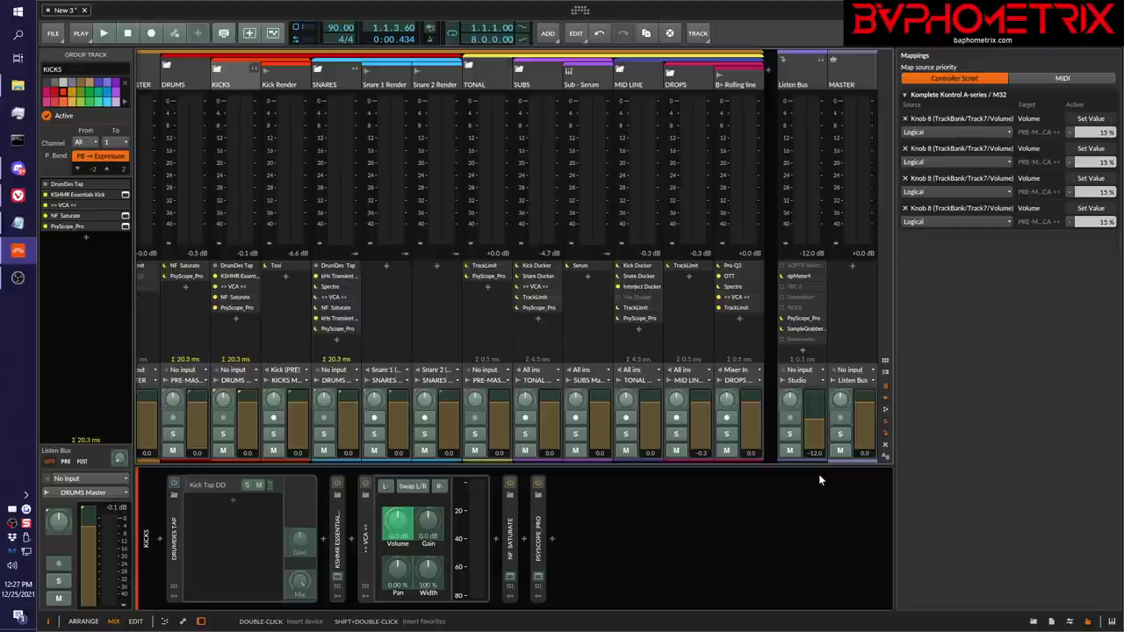
left_click(814, 409)
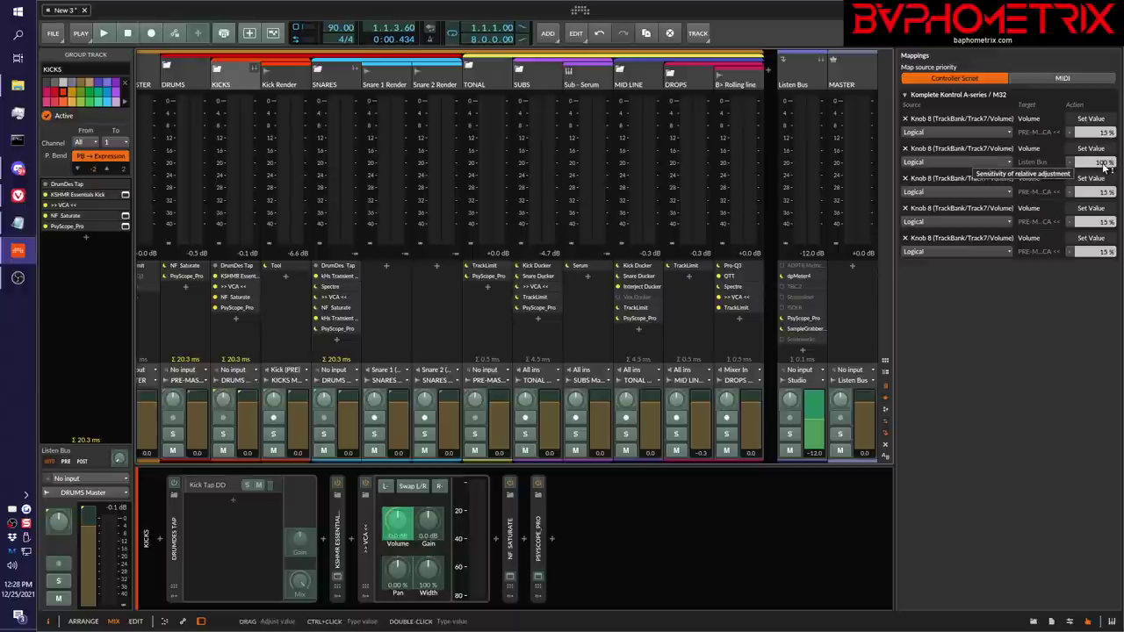
left_click_drag(1104, 168, 1105, 171)
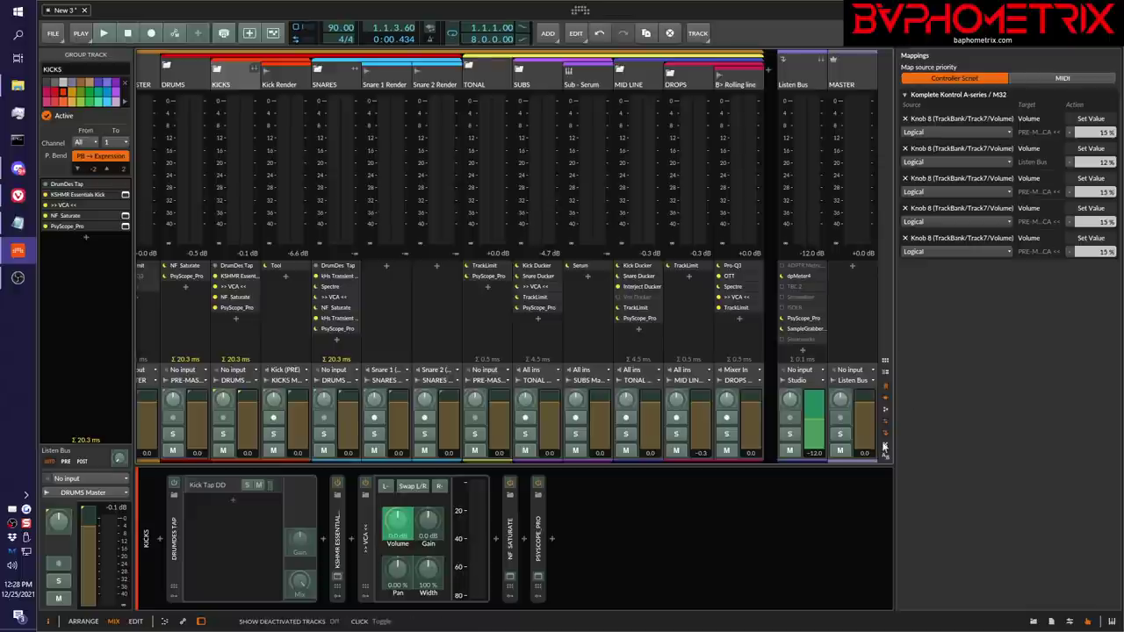
left_click(1071, 163)
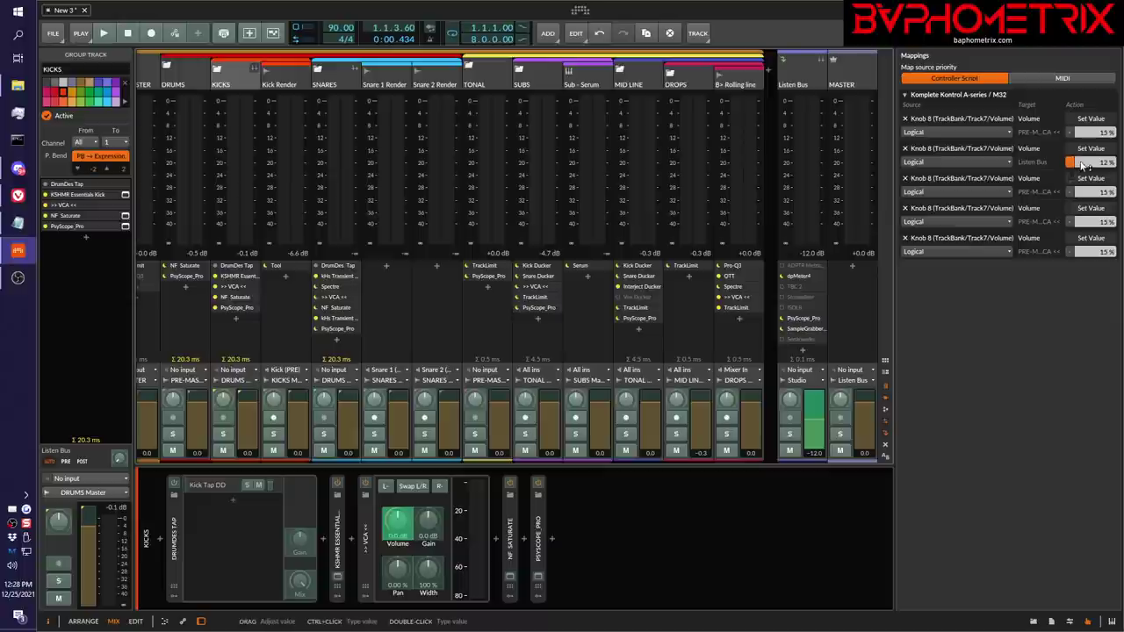
left_click(1091, 621)
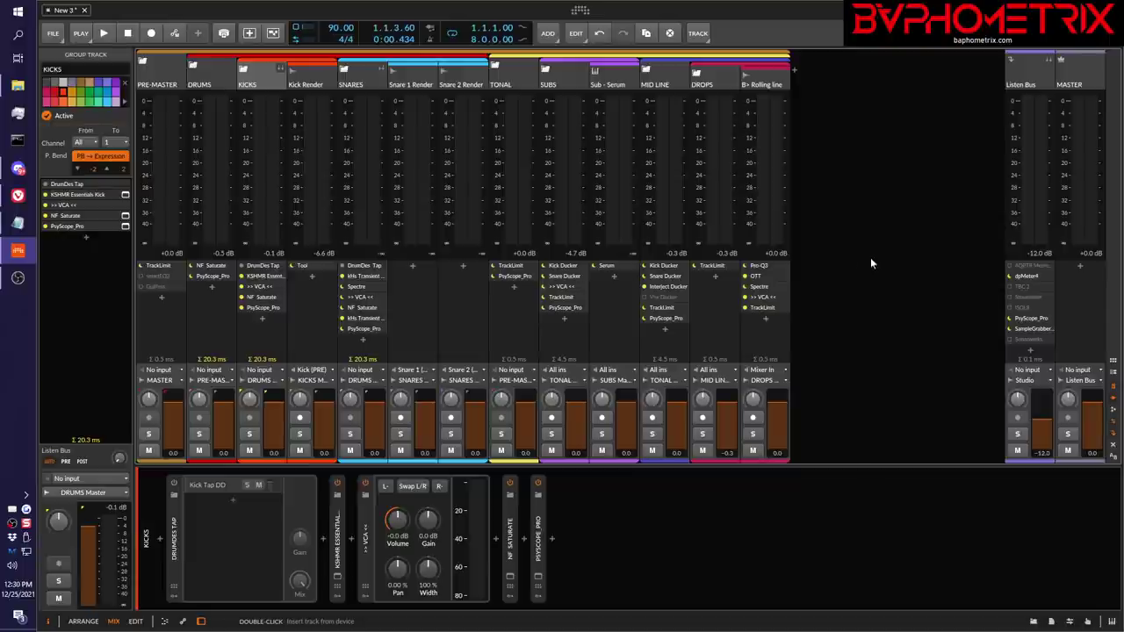
Switch to Notepad to review point 8 about pulling down first-order clipper and limiter inputs equally, and return to Bitwig
left_click(18, 223)
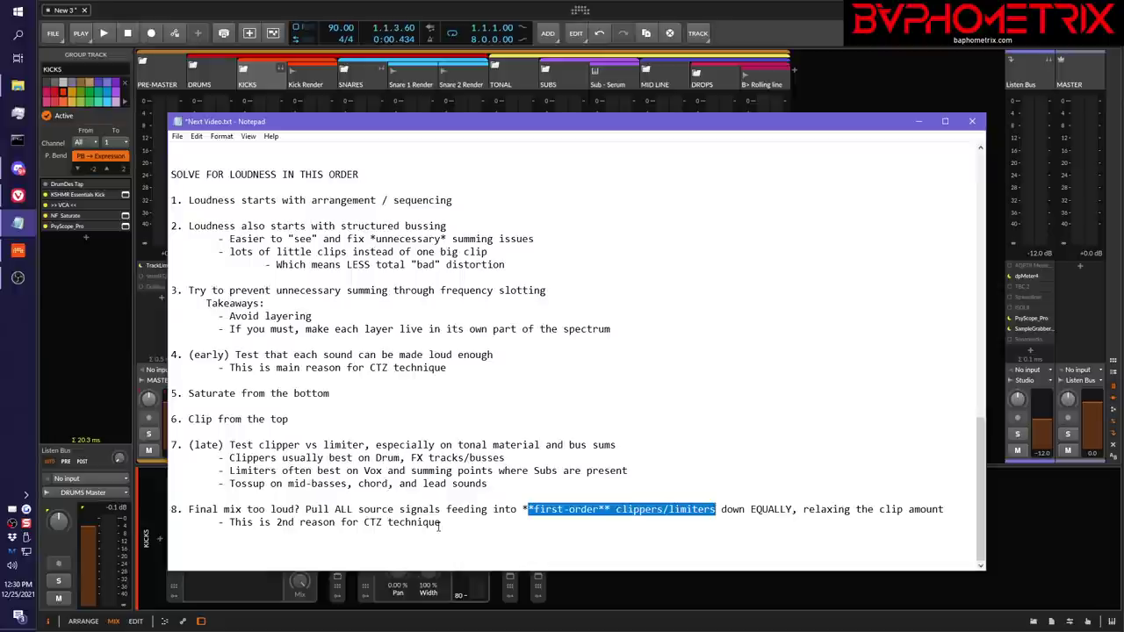
left_click(715, 16)
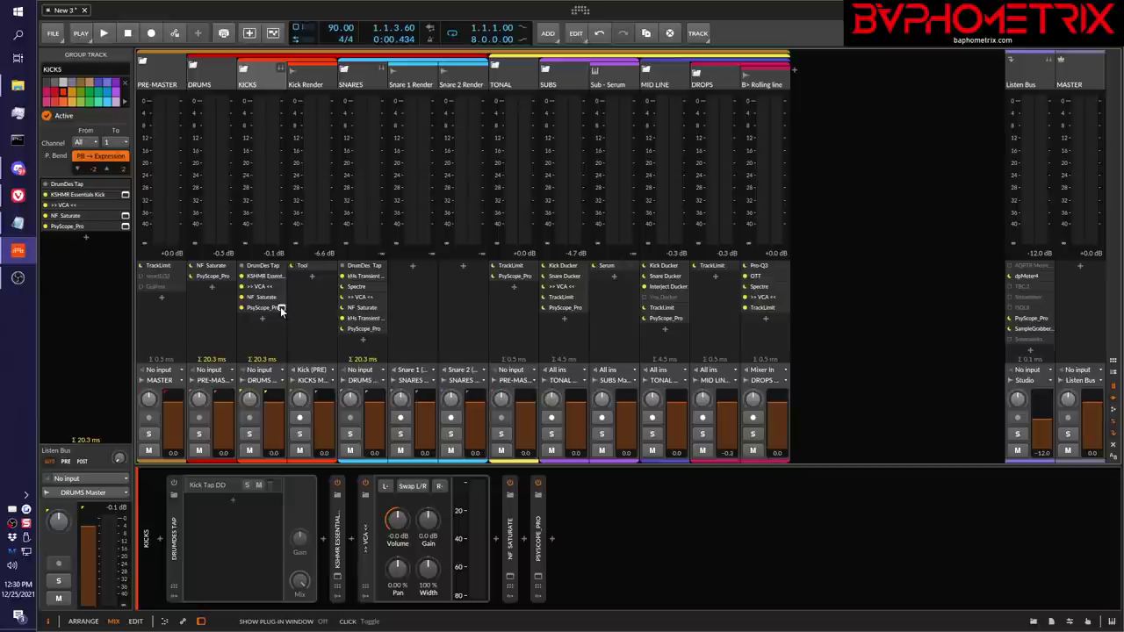
Examine the clipped waveform in the DRUMS PsyScope_Pro and play the mix to measure its loudness in the Listen Bus dpMeter4
left_click(230, 277)
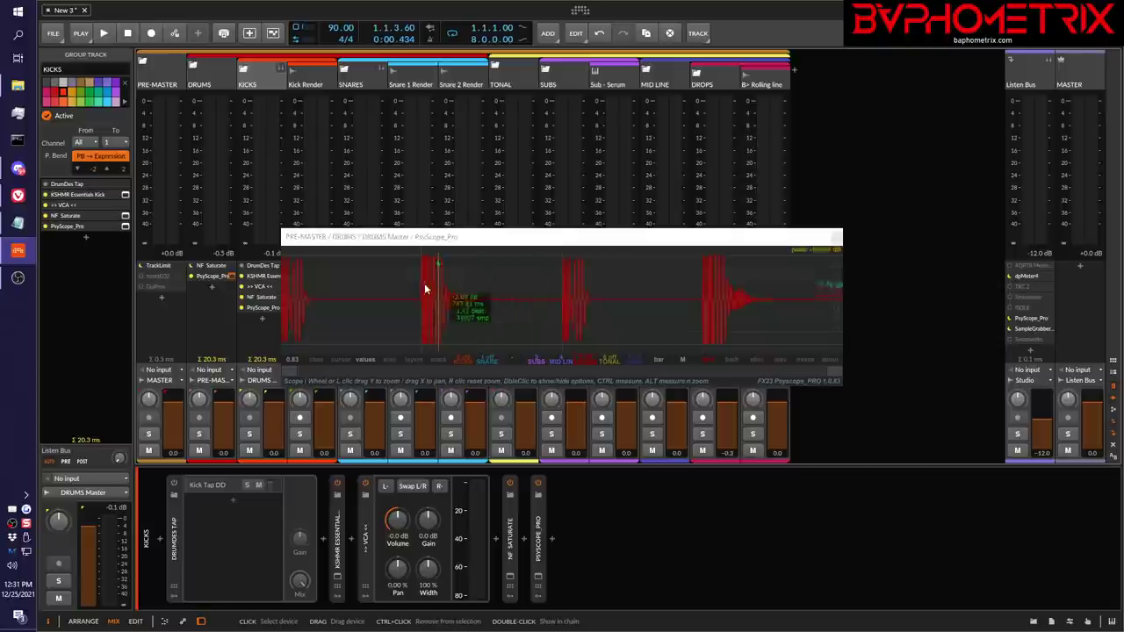
scroll(296, 266, "up", 5)
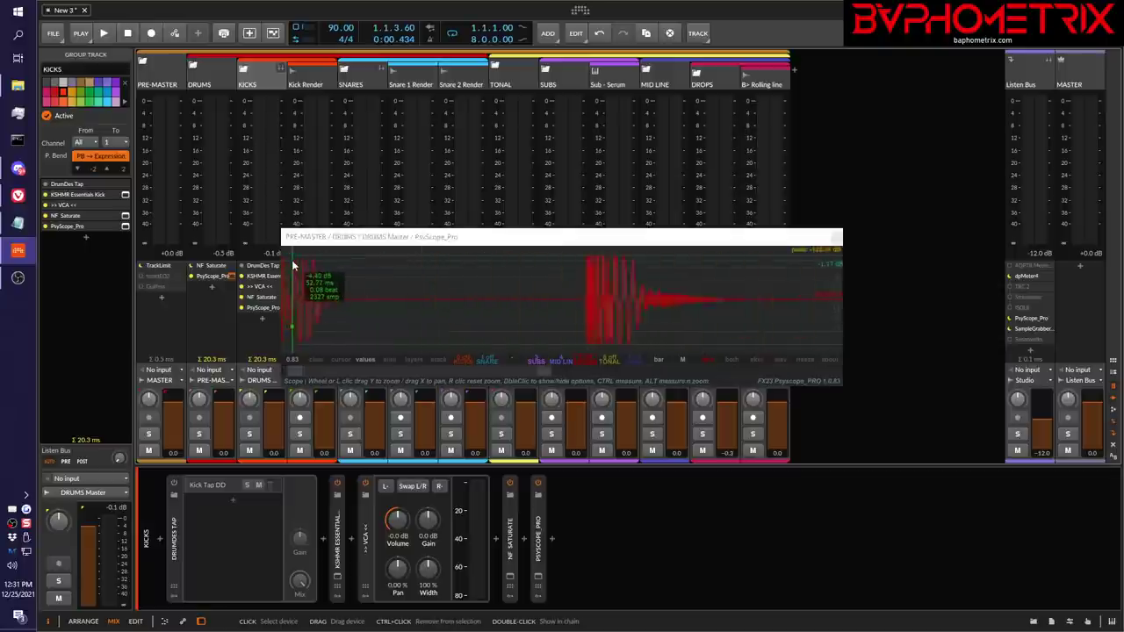
scroll(295, 265, "up", 5)
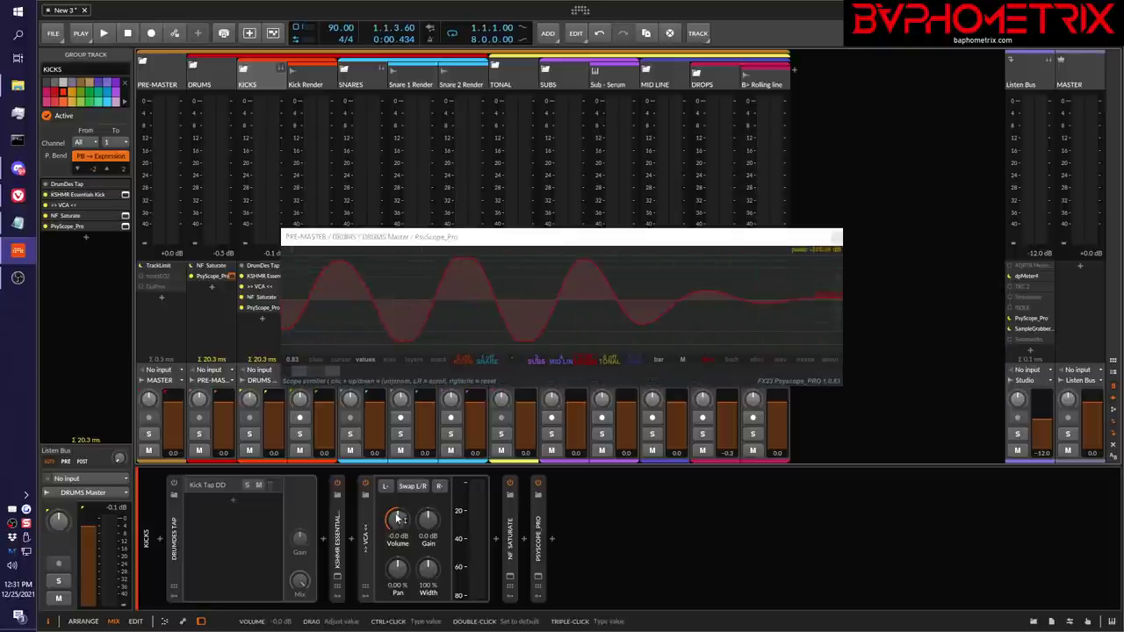
left_click_drag(515, 242, 560, 223)
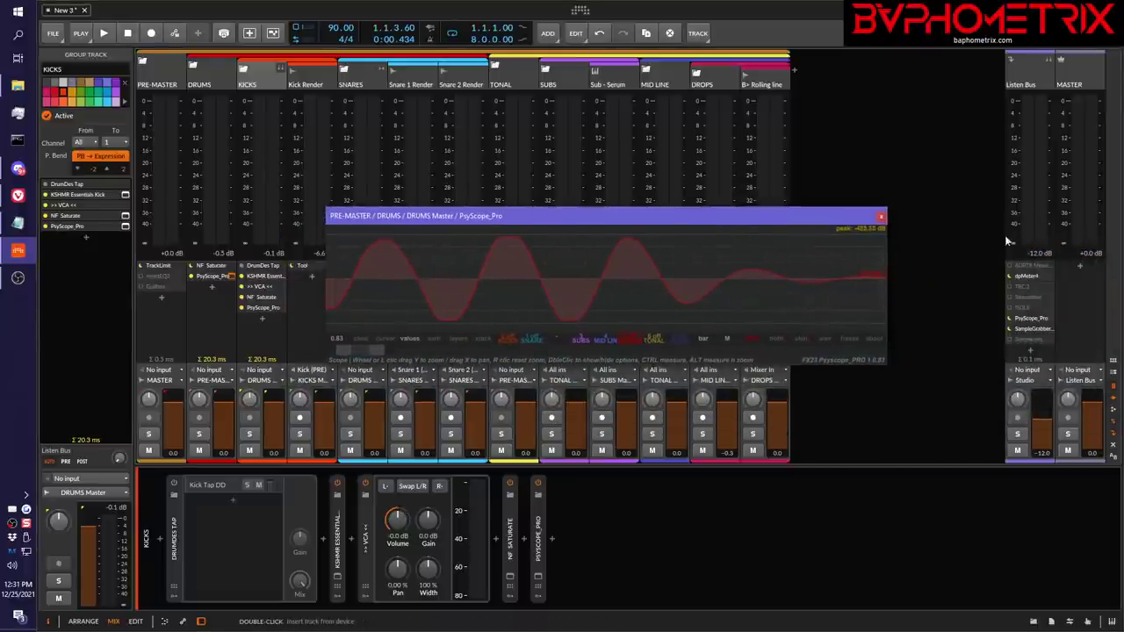
left_click(1050, 276)
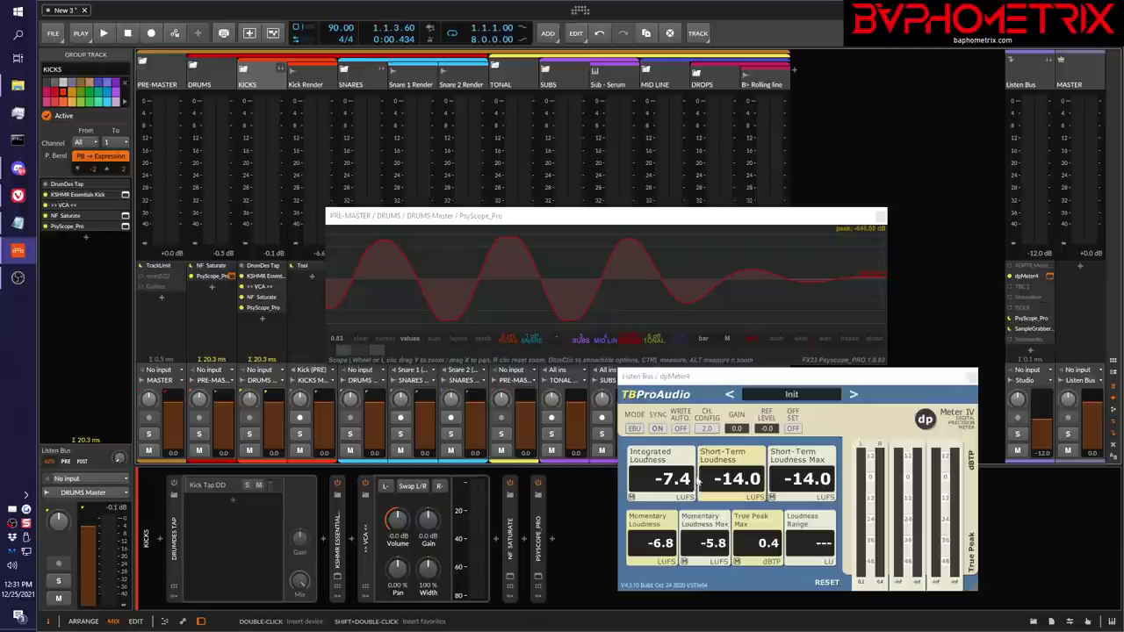
key("space")
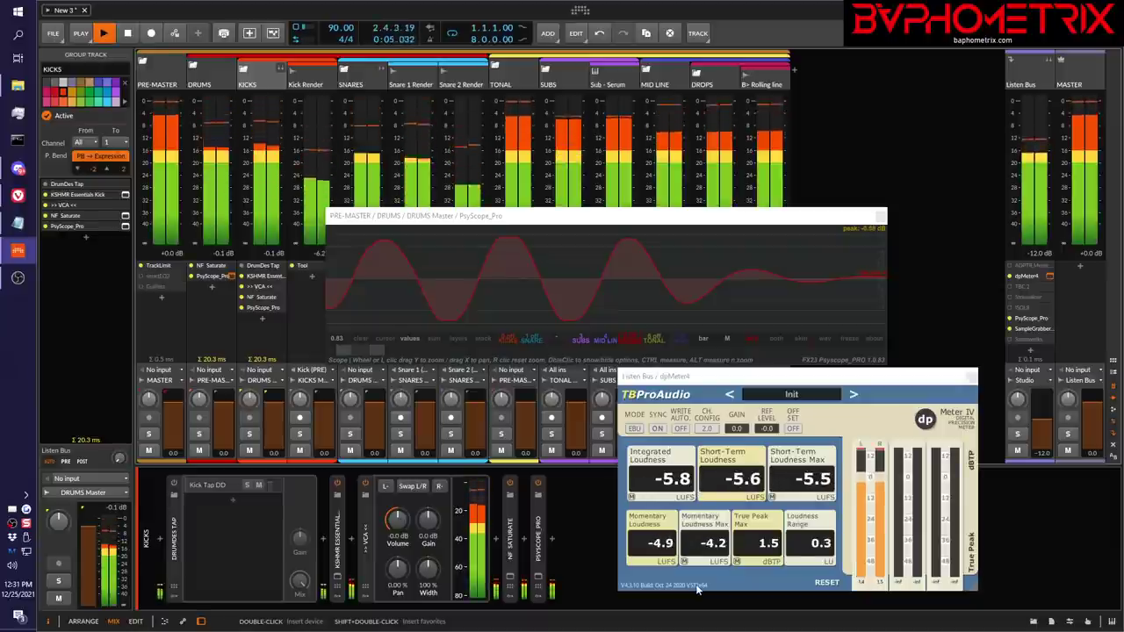
key("space")
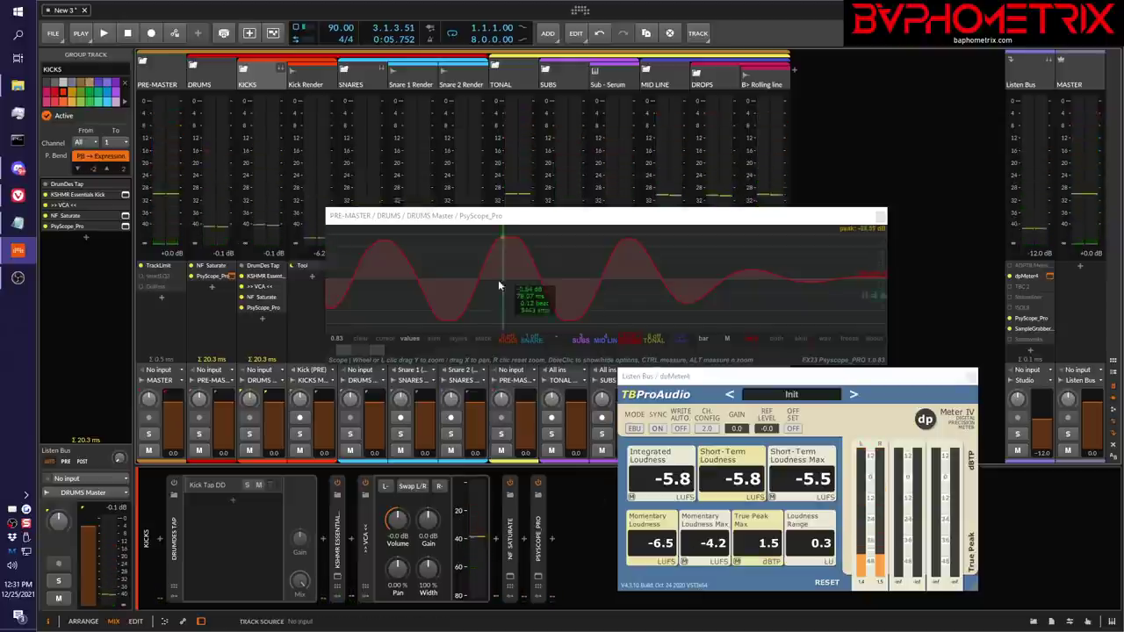
Play the mix while lowering the linked VCA volumes to -1.2 dB with Knob 8, compare the drum waveform and close its scope
scroll(495, 270, "down", 3)
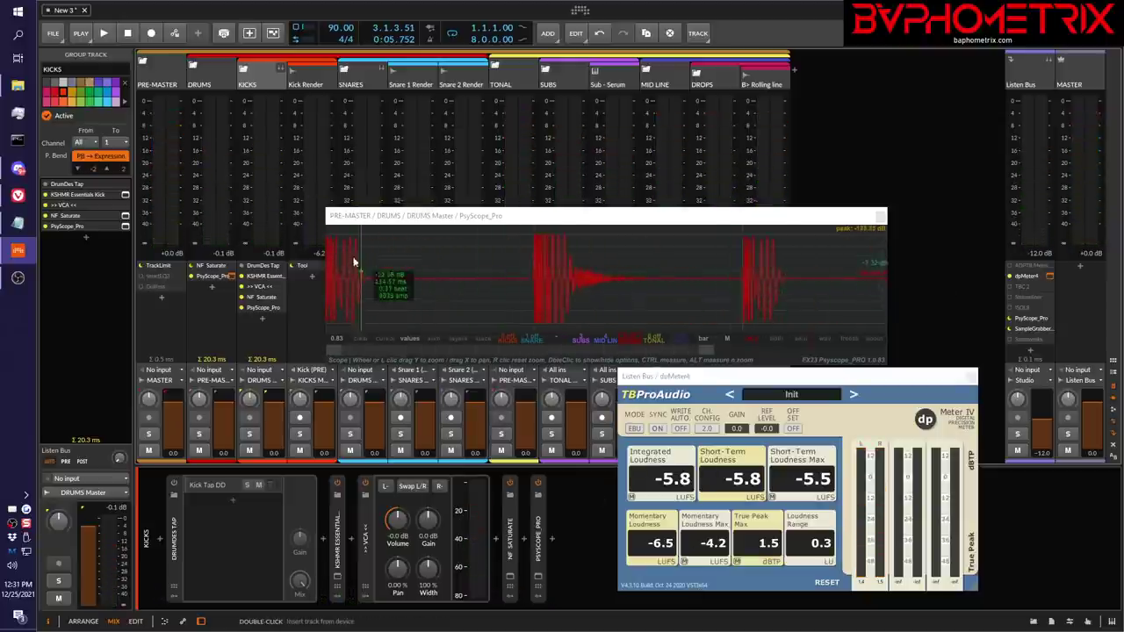
scroll(341, 253, "up", 3)
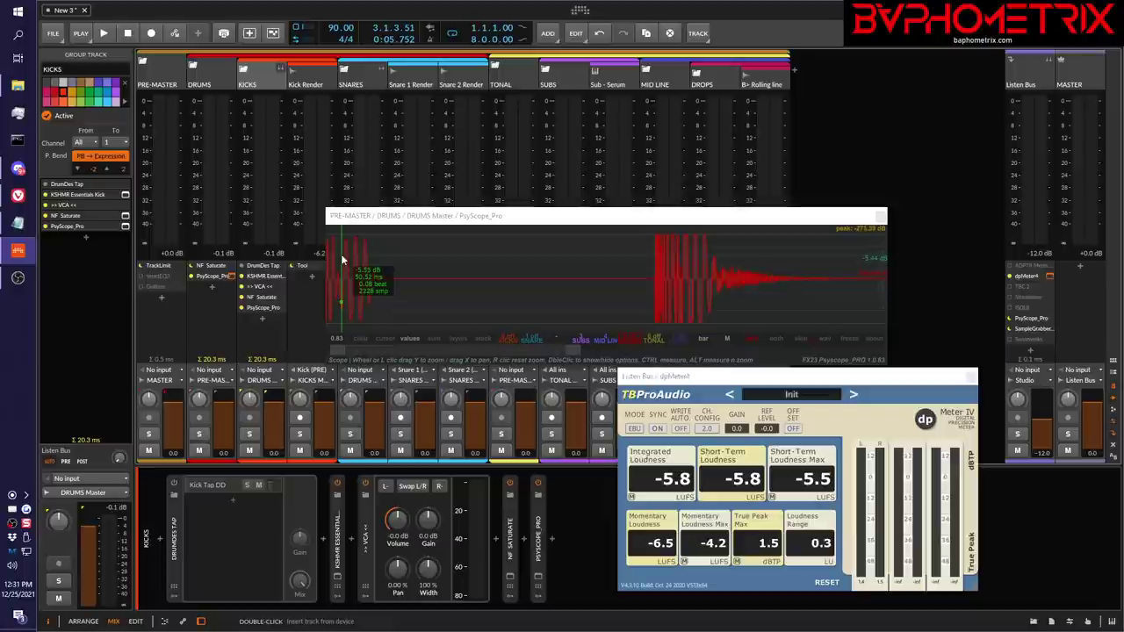
left_click(341, 254)
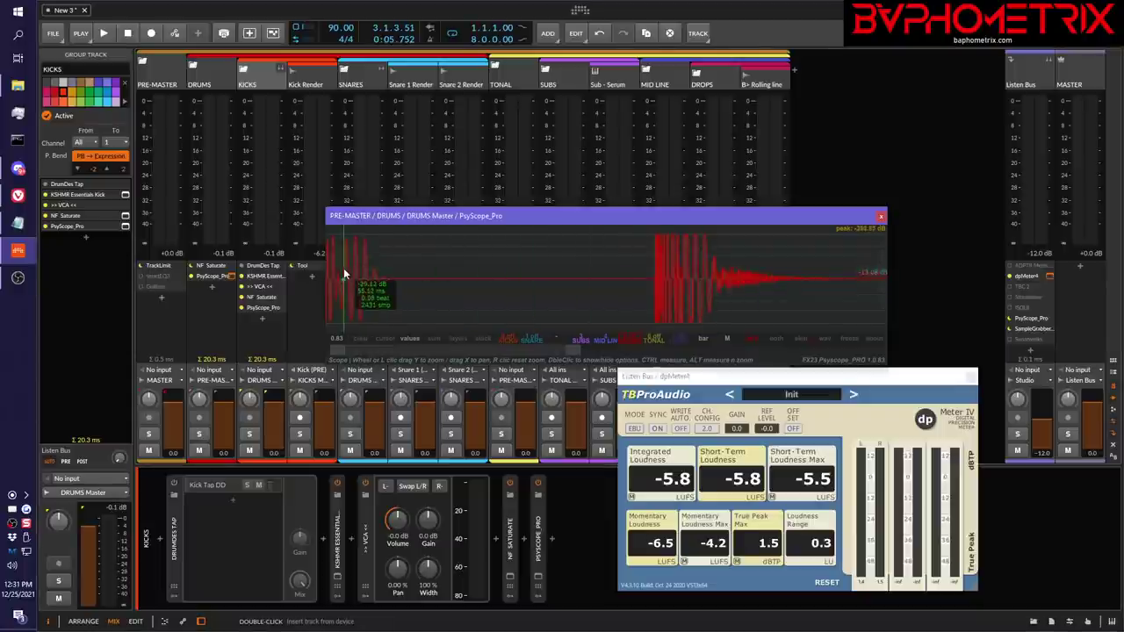
scroll(343, 274, "up", 3)
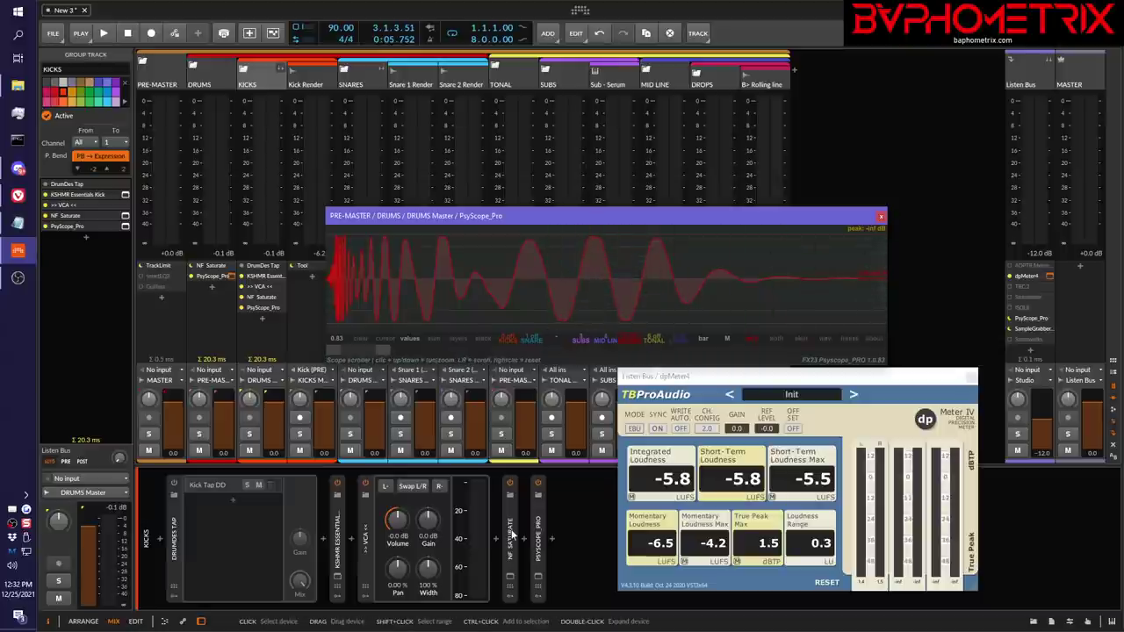
key("space")
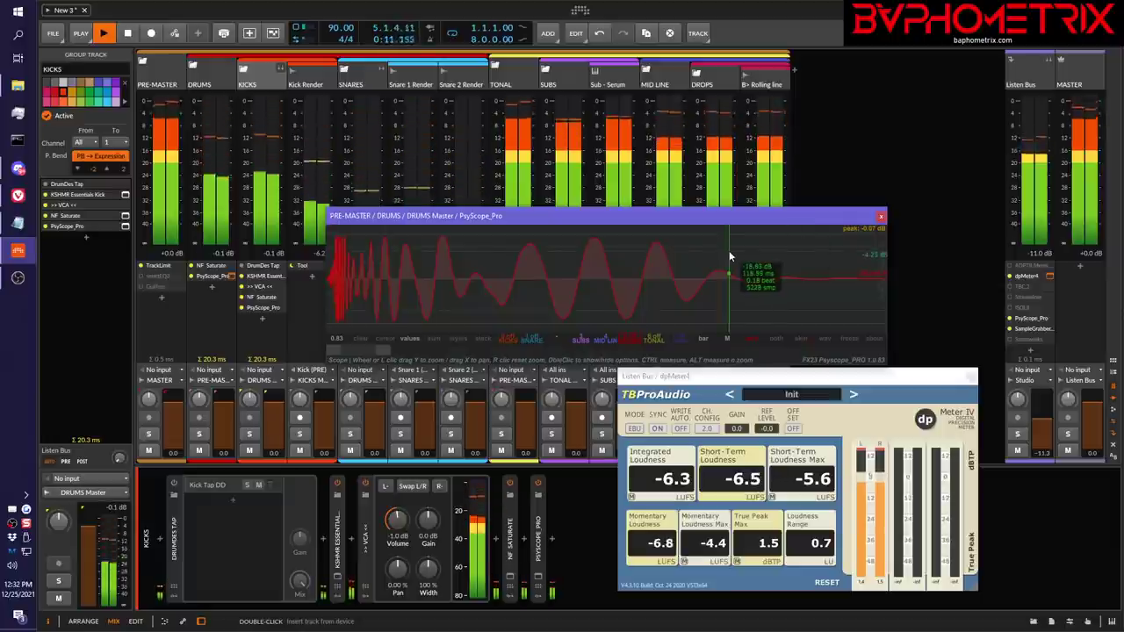
key("space")
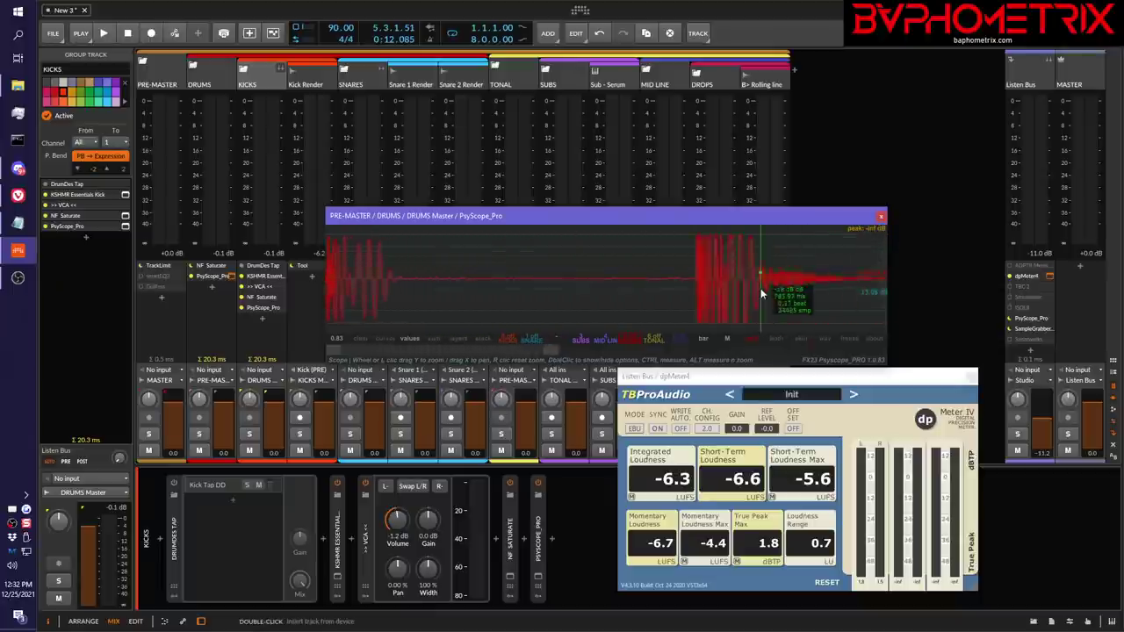
left_click(881, 219)
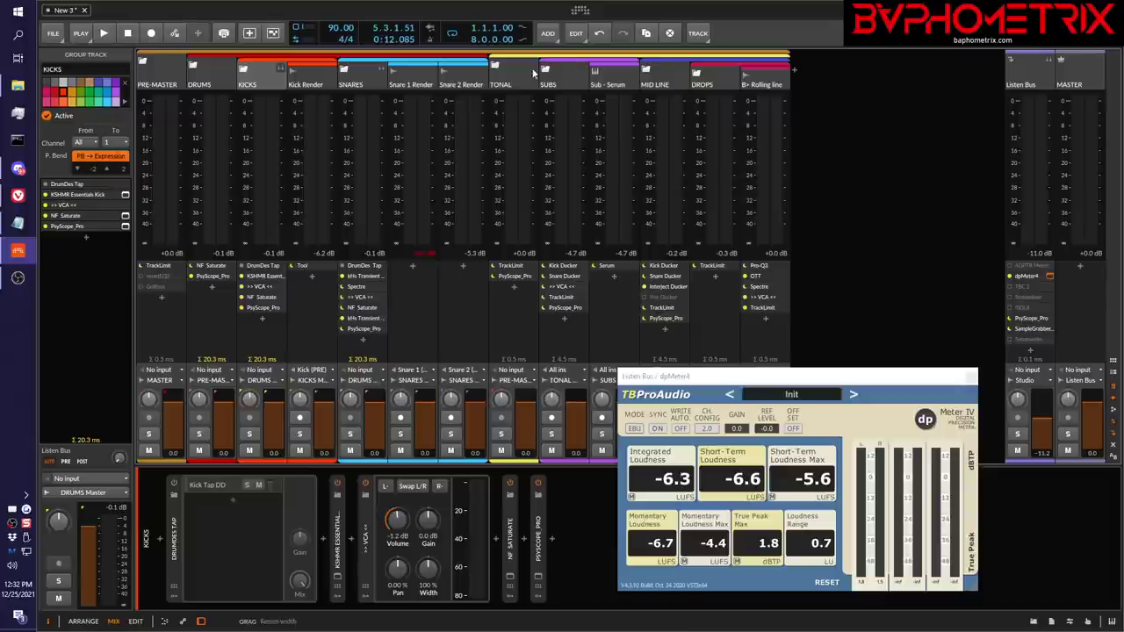
left_click(496, 68)
left_click(498, 69)
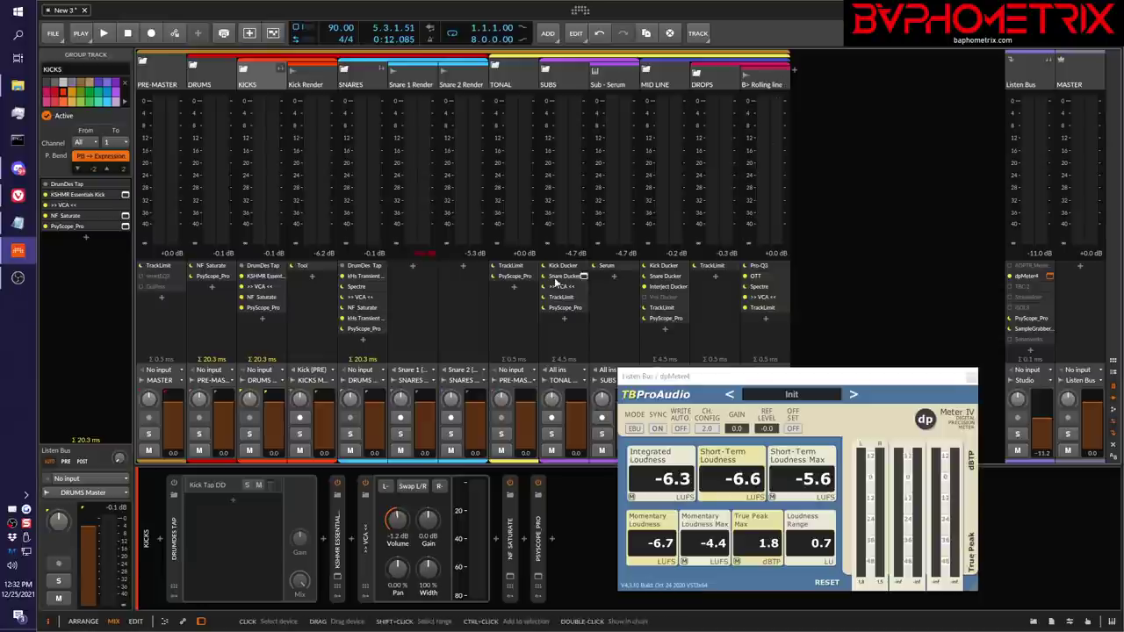
Open the TONAL PsyScope_Pro, play the mix with the linked VCA volumes raised to 0 dB, and examine the tonal waveform peaks up close
mouse_move(532, 280)
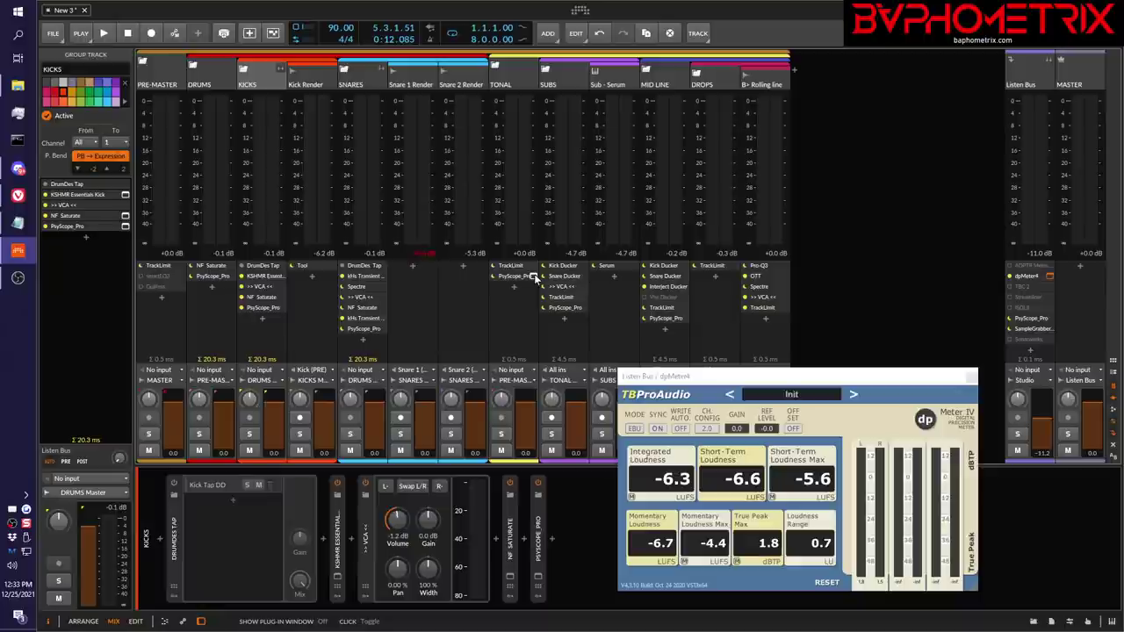
left_click(534, 278)
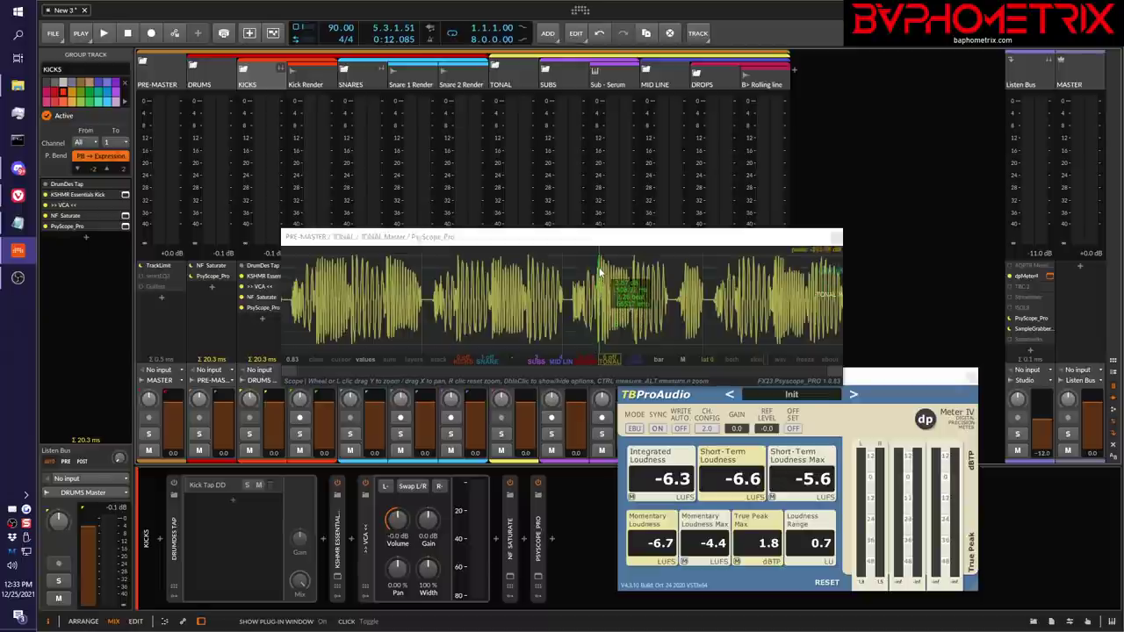
key("space")
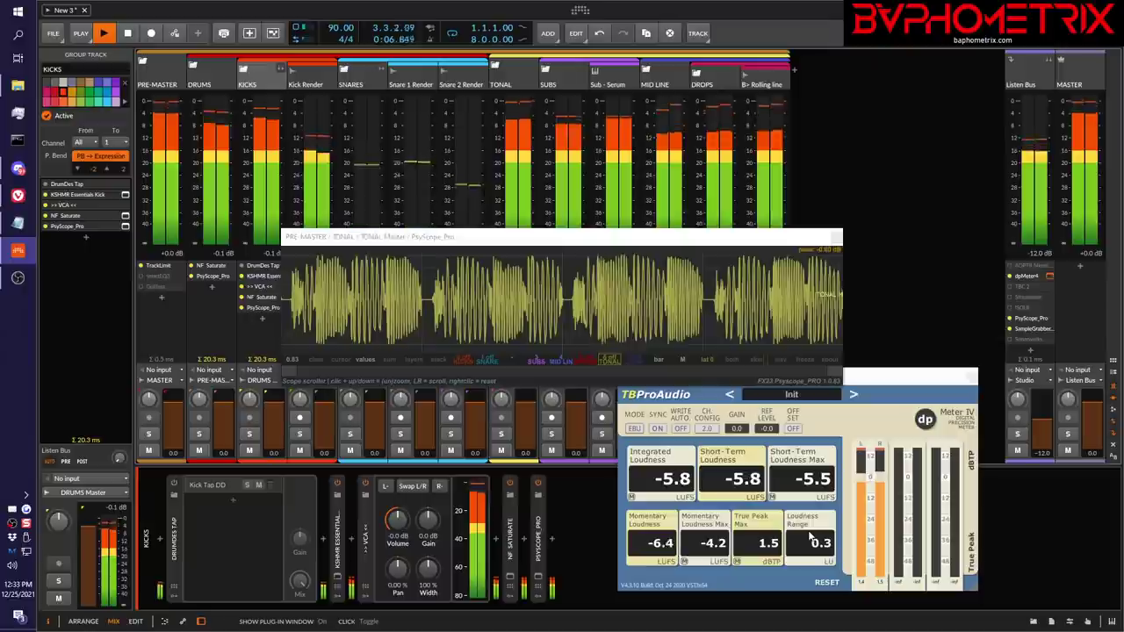
key("space")
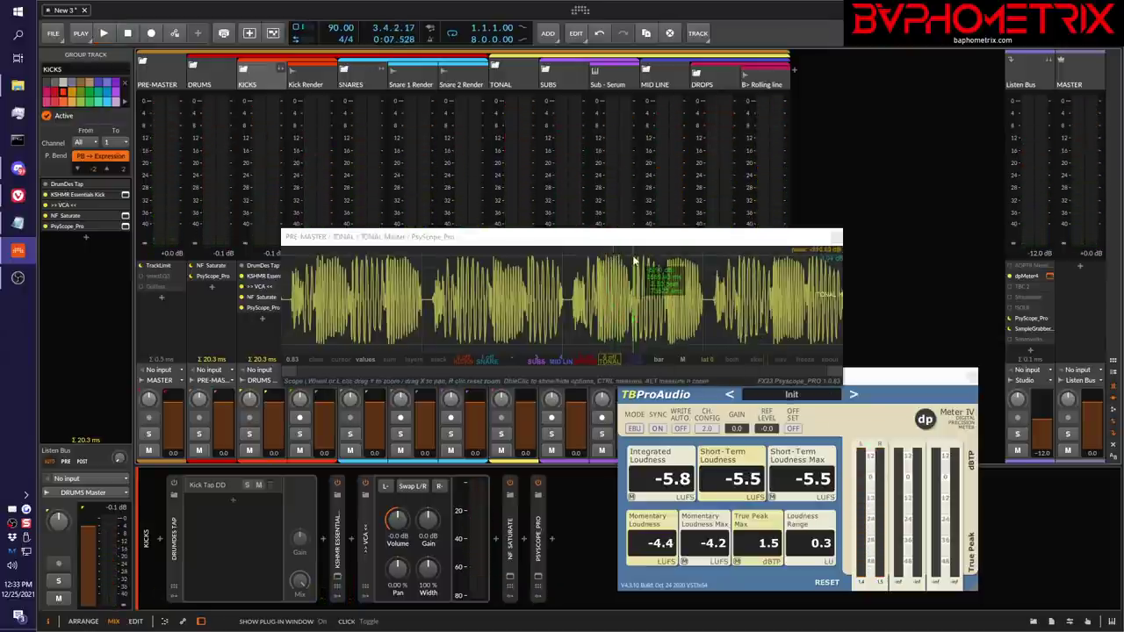
scroll(621, 266, "up", 5)
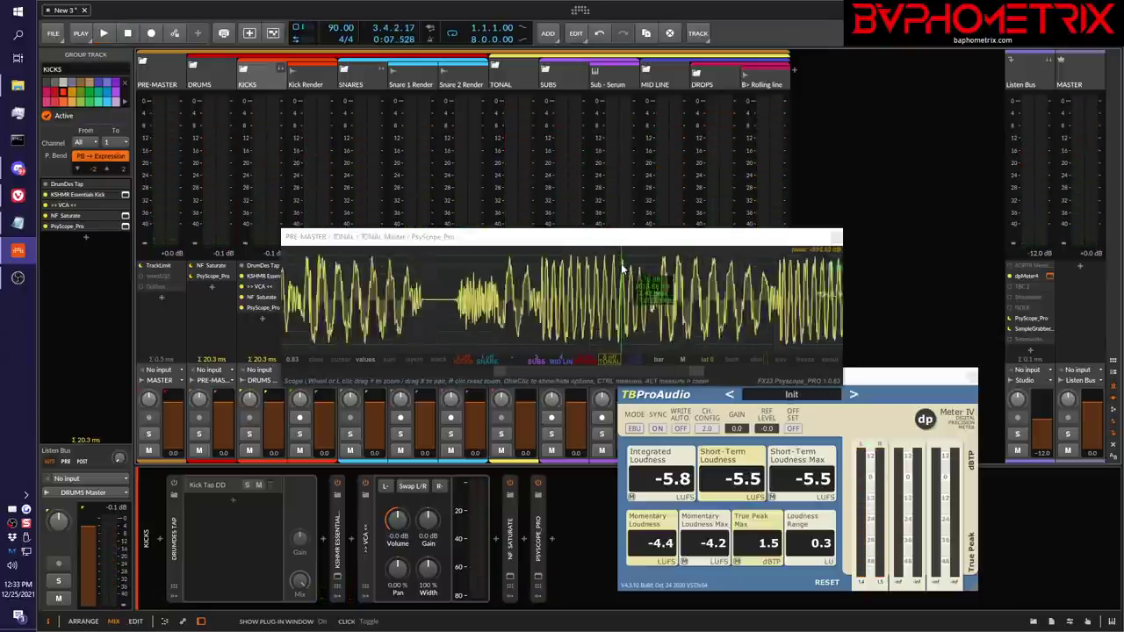
scroll(622, 266, "up", 4)
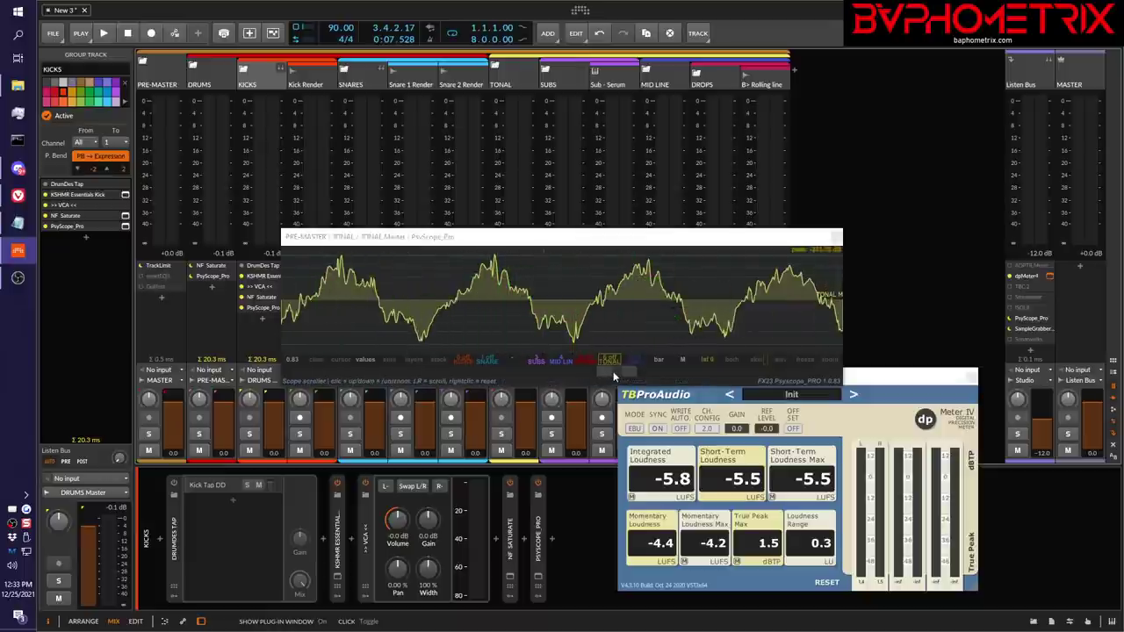
left_click_drag(617, 370, 628, 376)
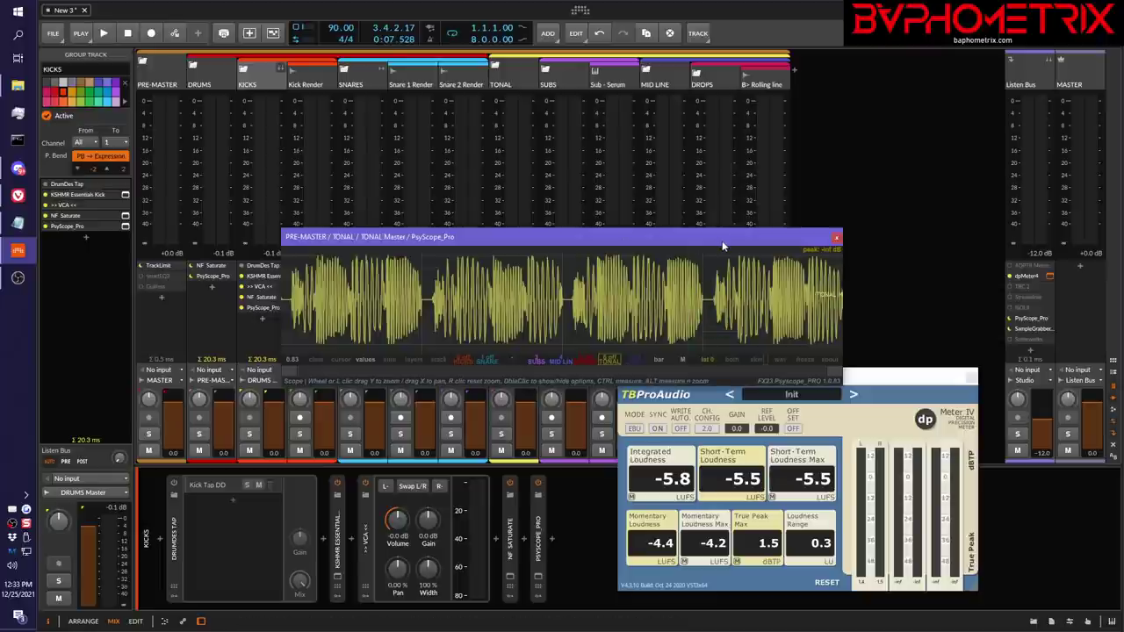
Play the mix with the linked VCA volumes lowered to -3.0 dB, examine the tonal waveform peaks and measure the loudness in dpMeter4
key("space")
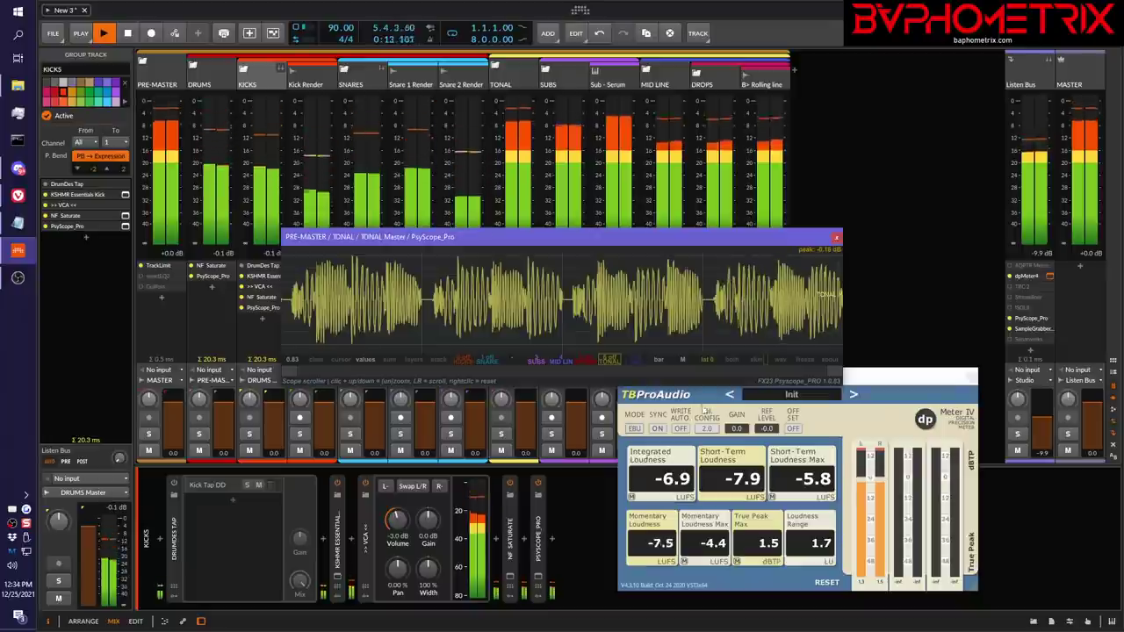
key("space")
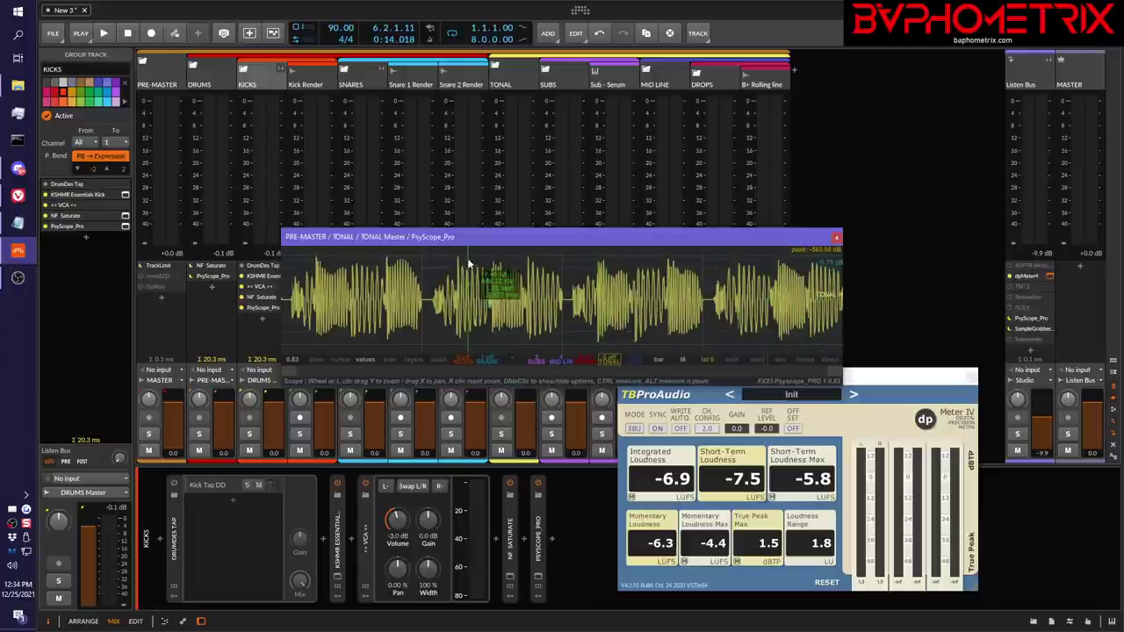
scroll(466, 271, "up", 3)
scroll(463, 267, "up", 3)
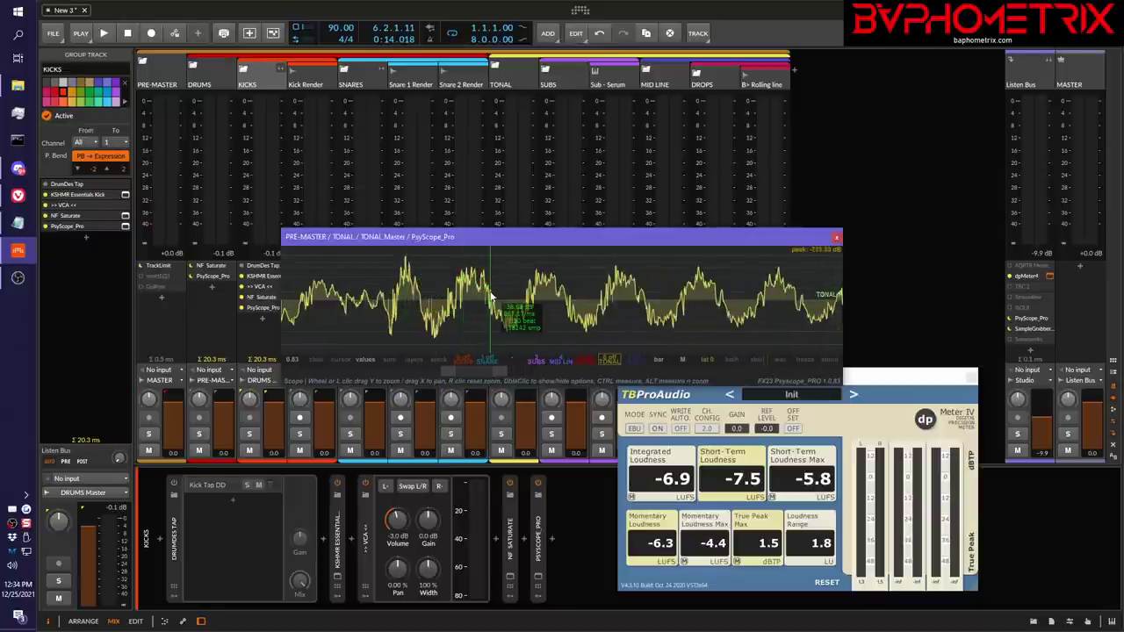
scroll(492, 299, "down", 5)
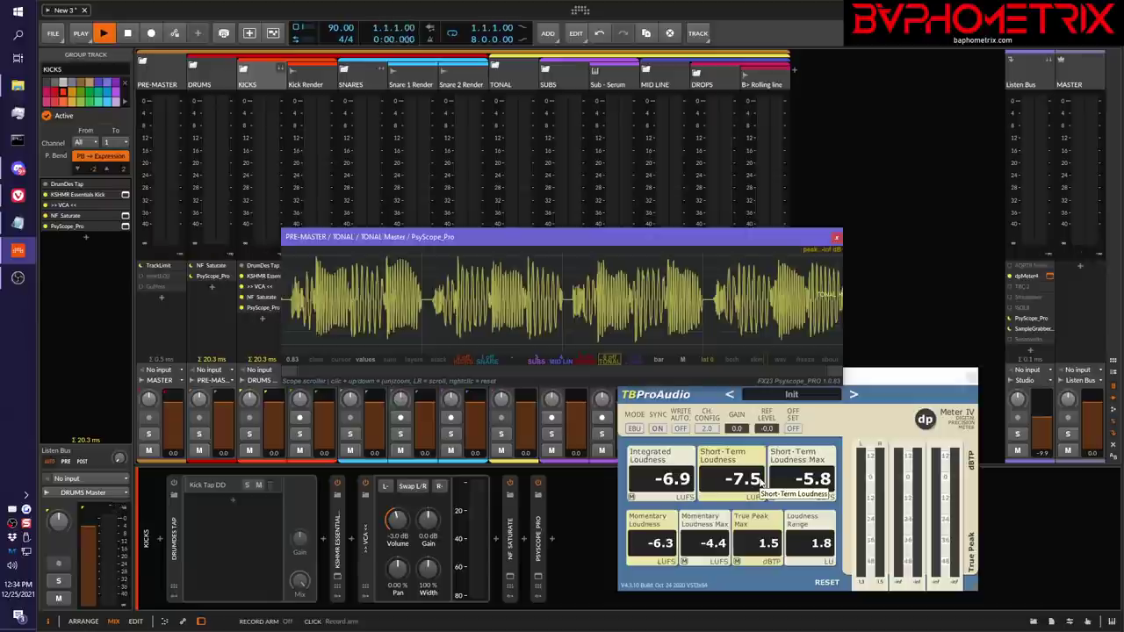
key("space")
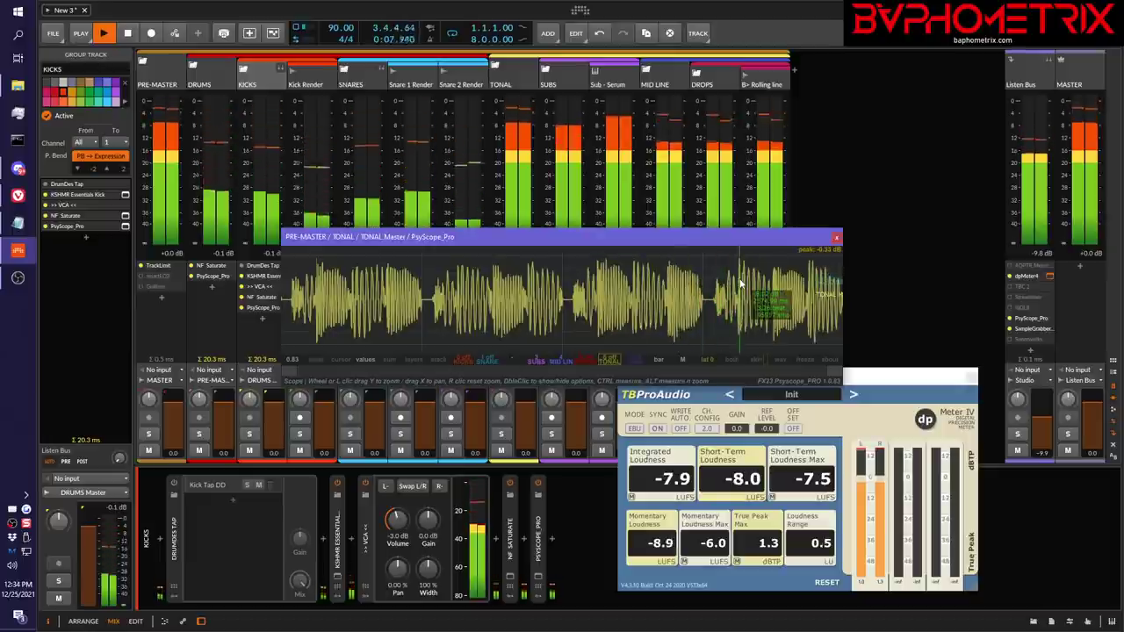
key("space")
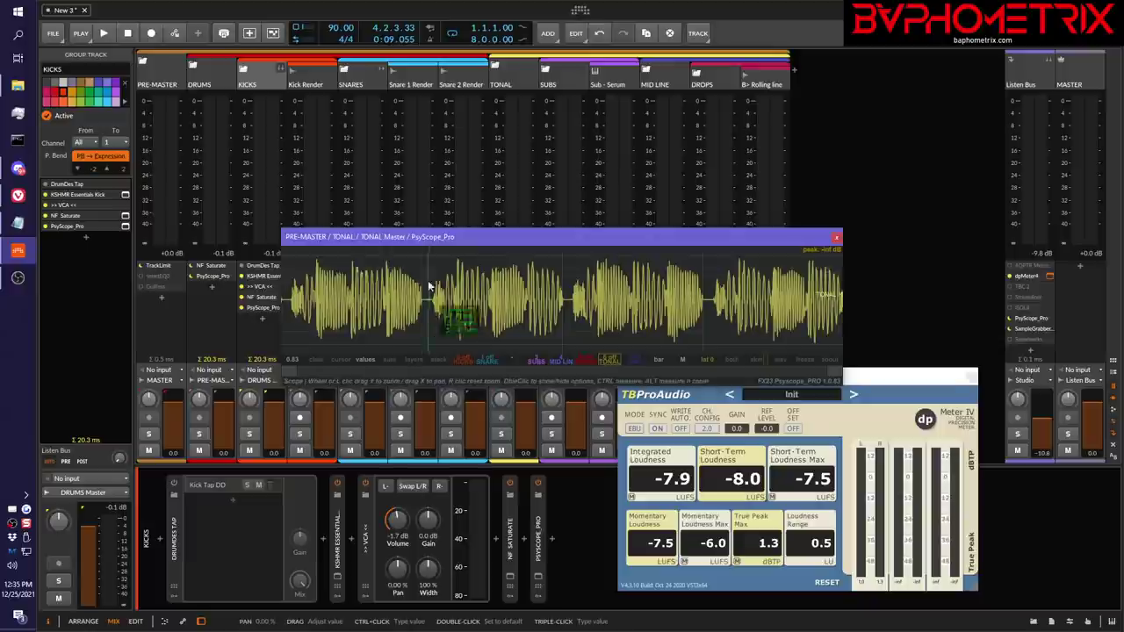
Solo the TONAL group and play it repeatedly, moving Knob 8 between 0 dB and about -2.8 dB to compare loudness and clipping
left_click(501, 434)
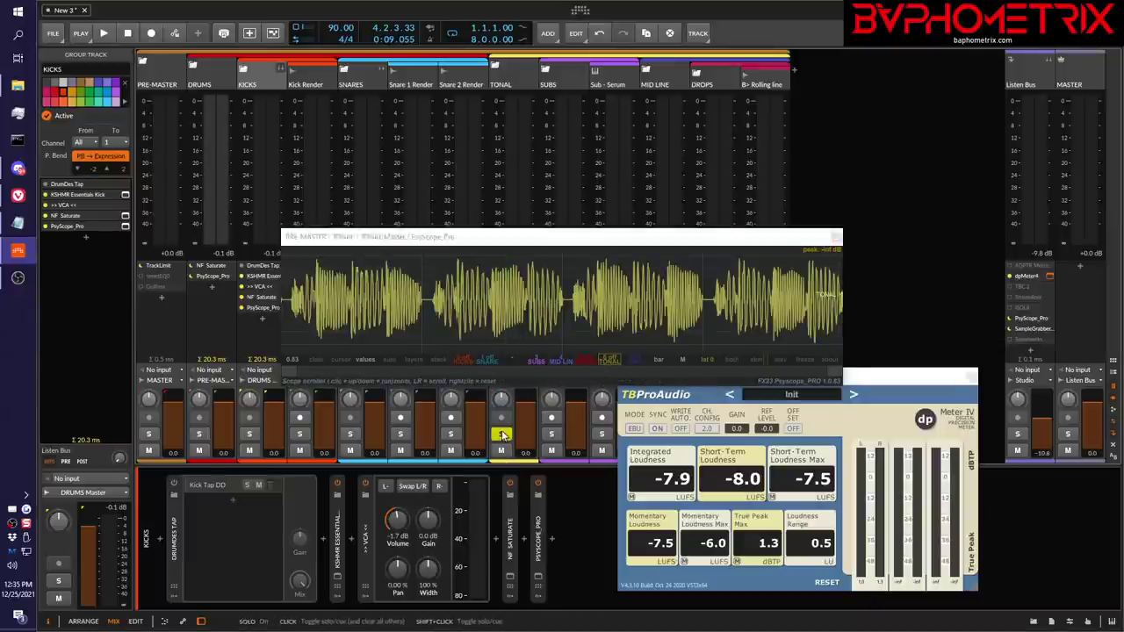
key("space")
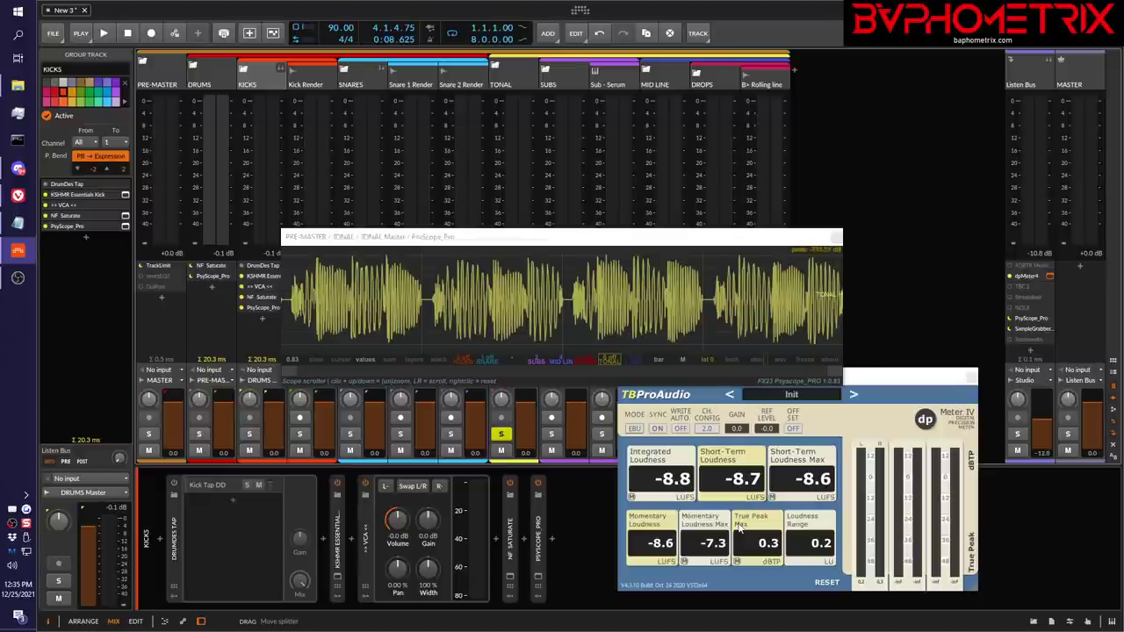
key("space")
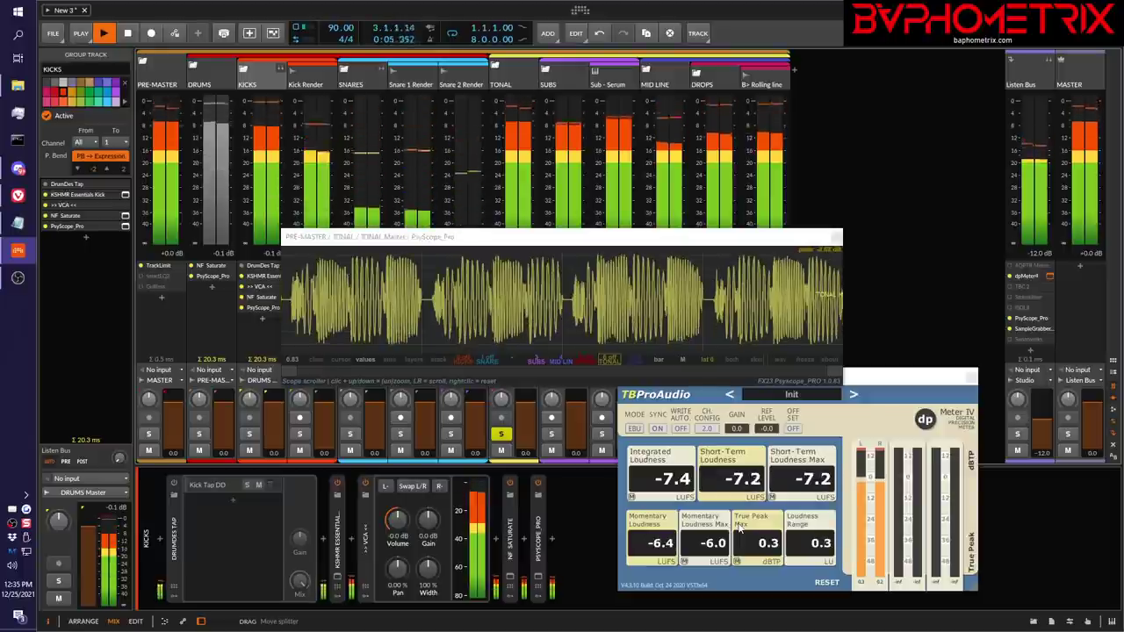
key("space")
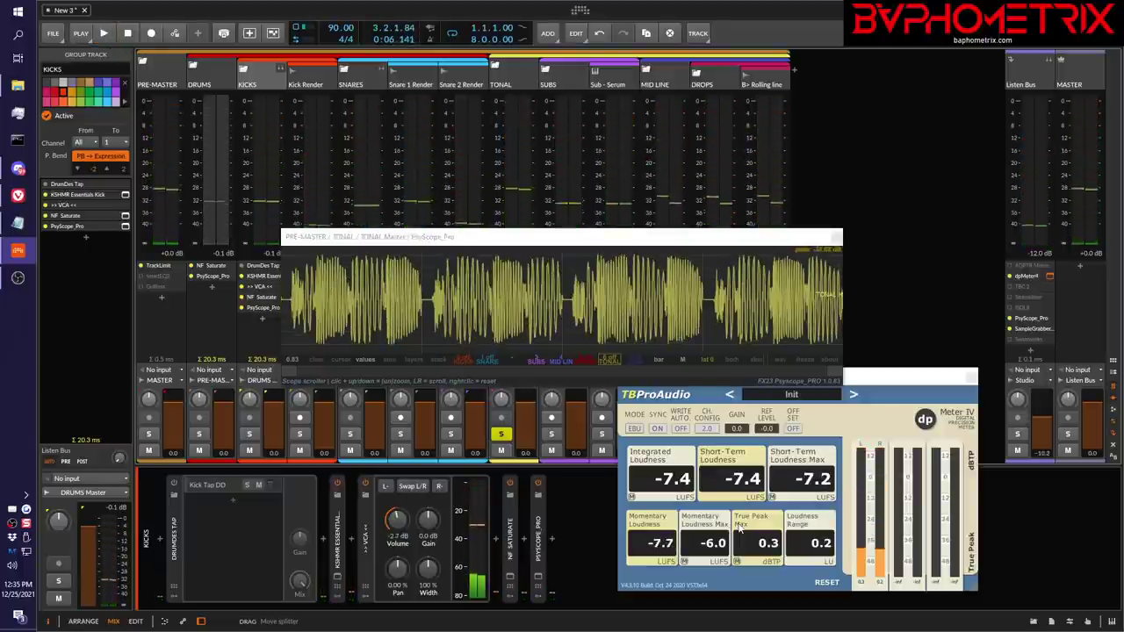
key("space")
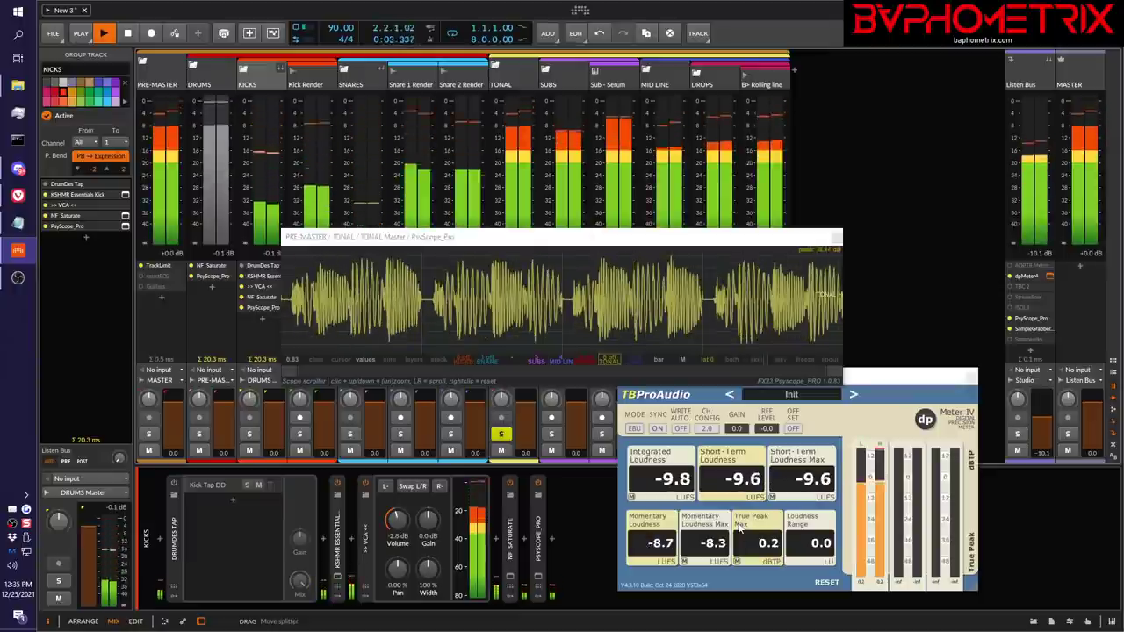
key("space")
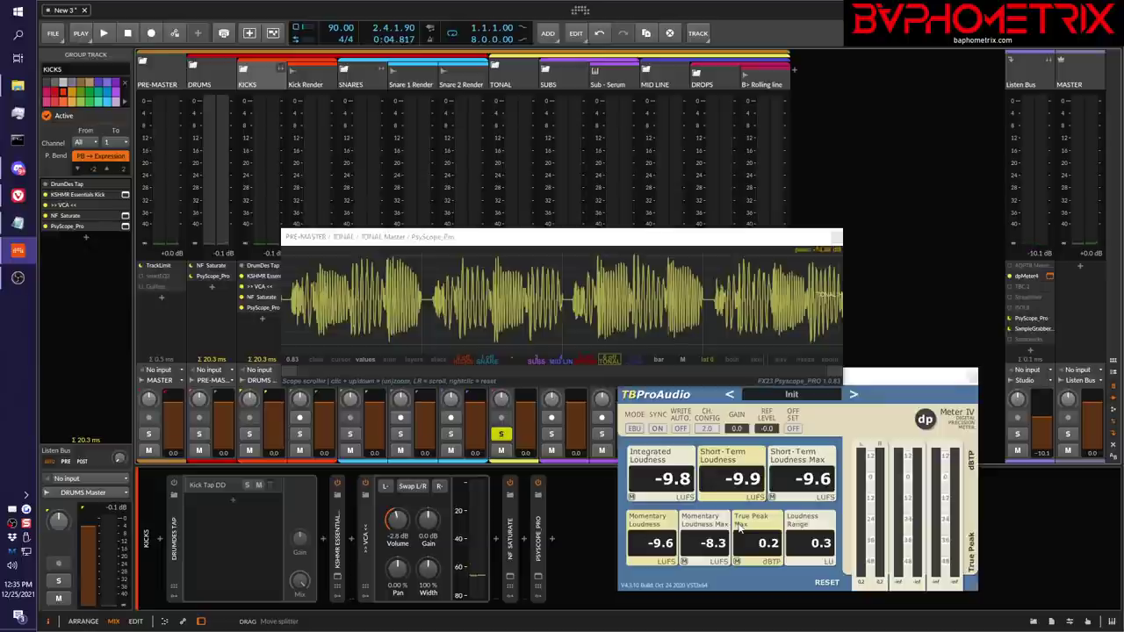
key("space")
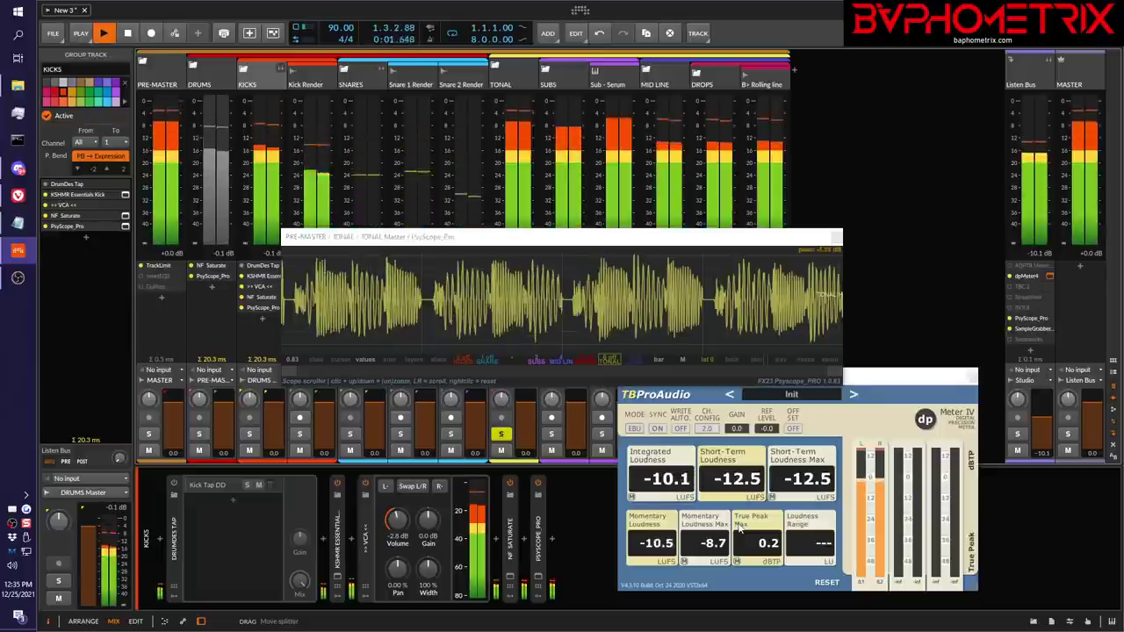
key("space")
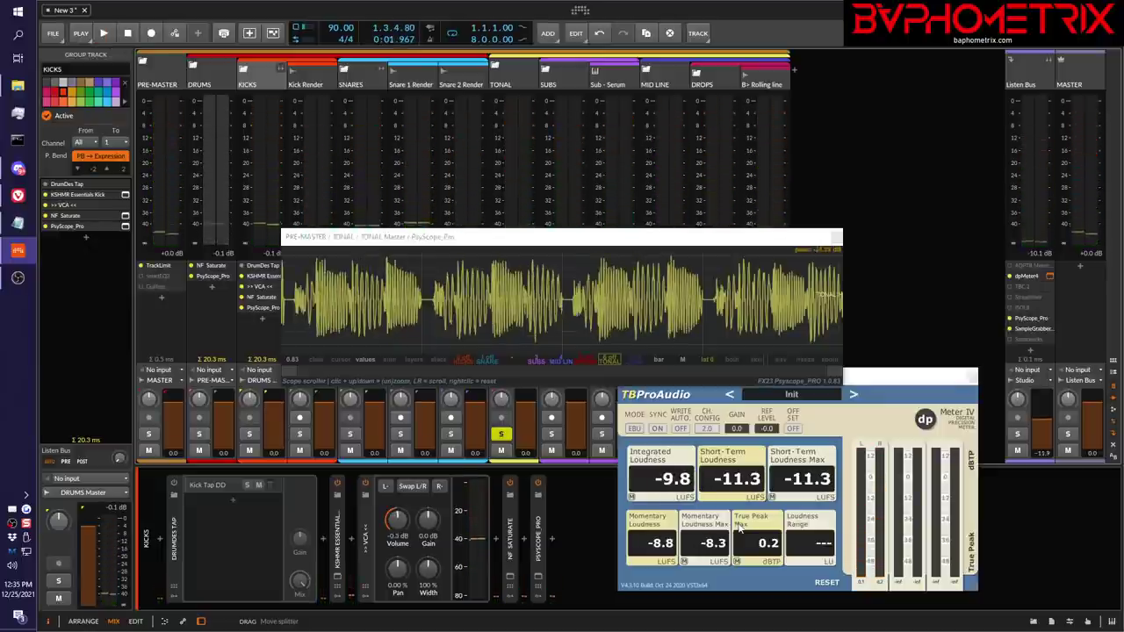
key("space")
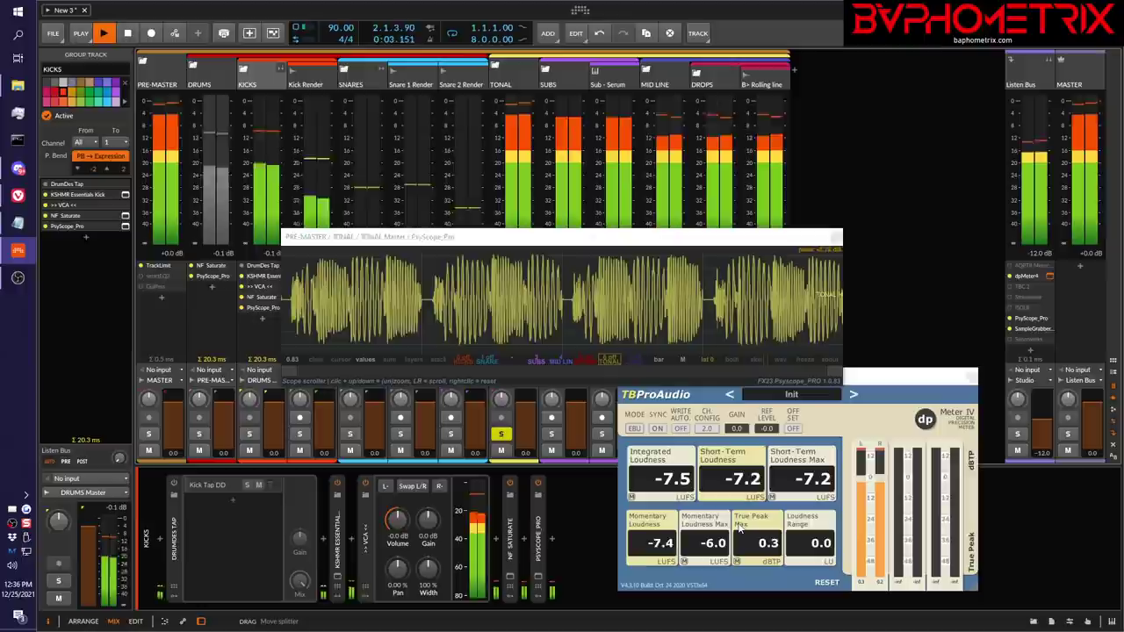
key("space")
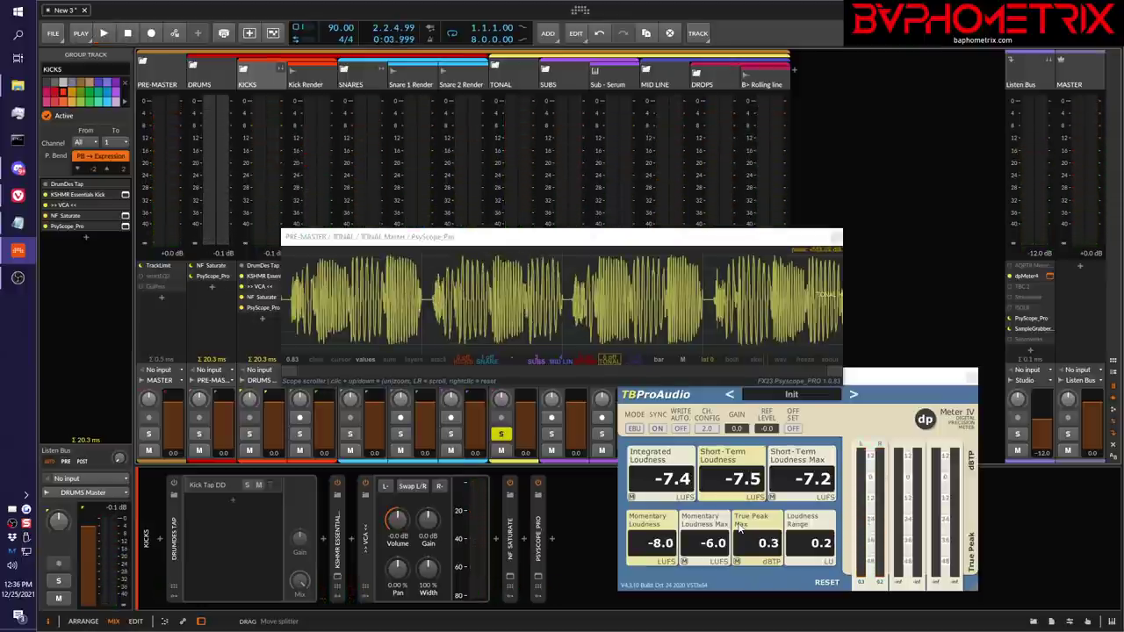
Play the soloed TONAL group while varying the linked VCA volumes, settle them at -2.0 dB and check the loudness
key("space")
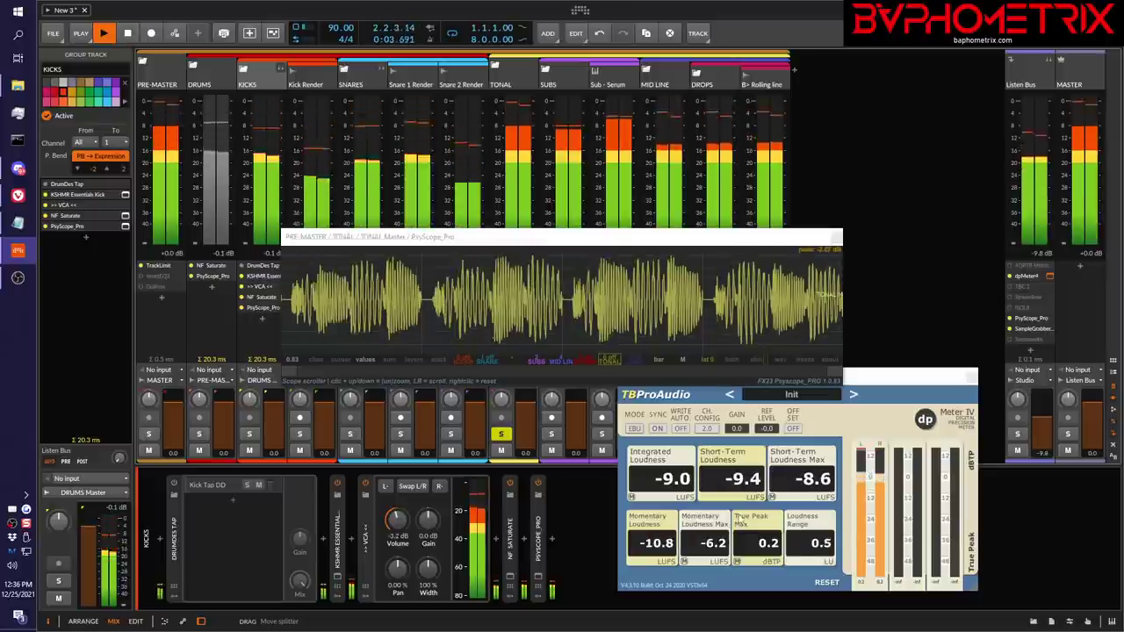
double_click(398, 519)
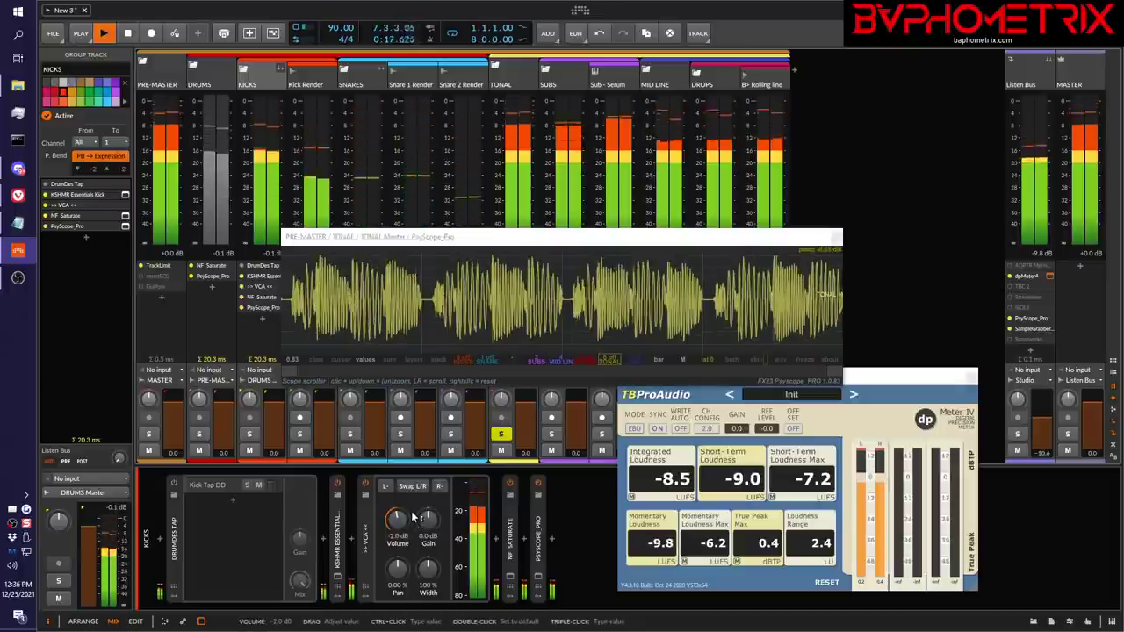
key("space")
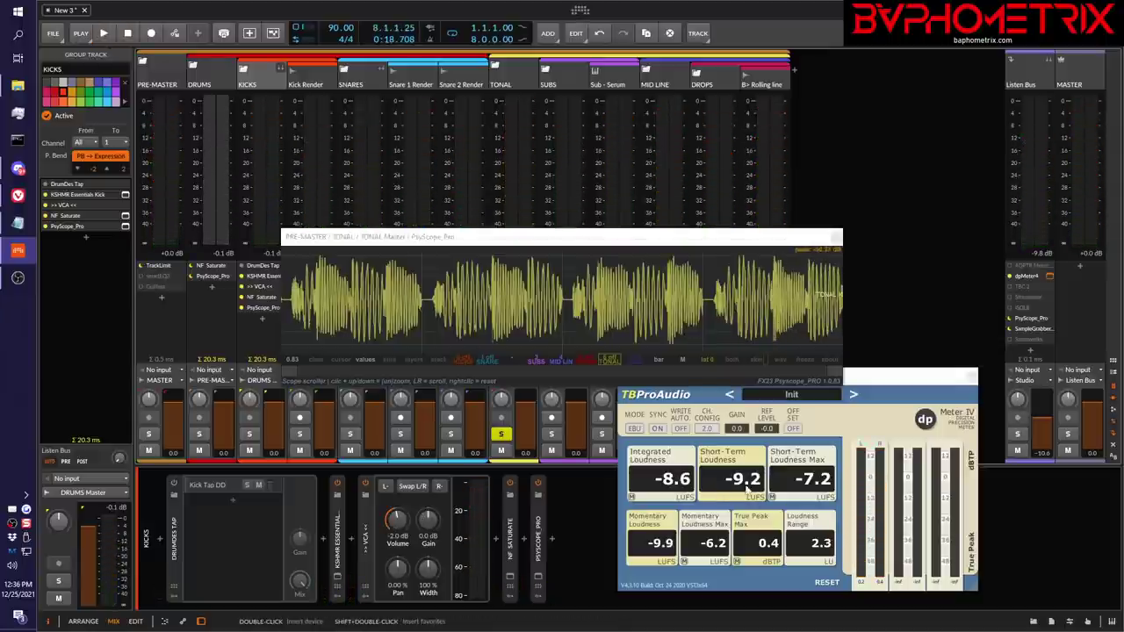
key("space")
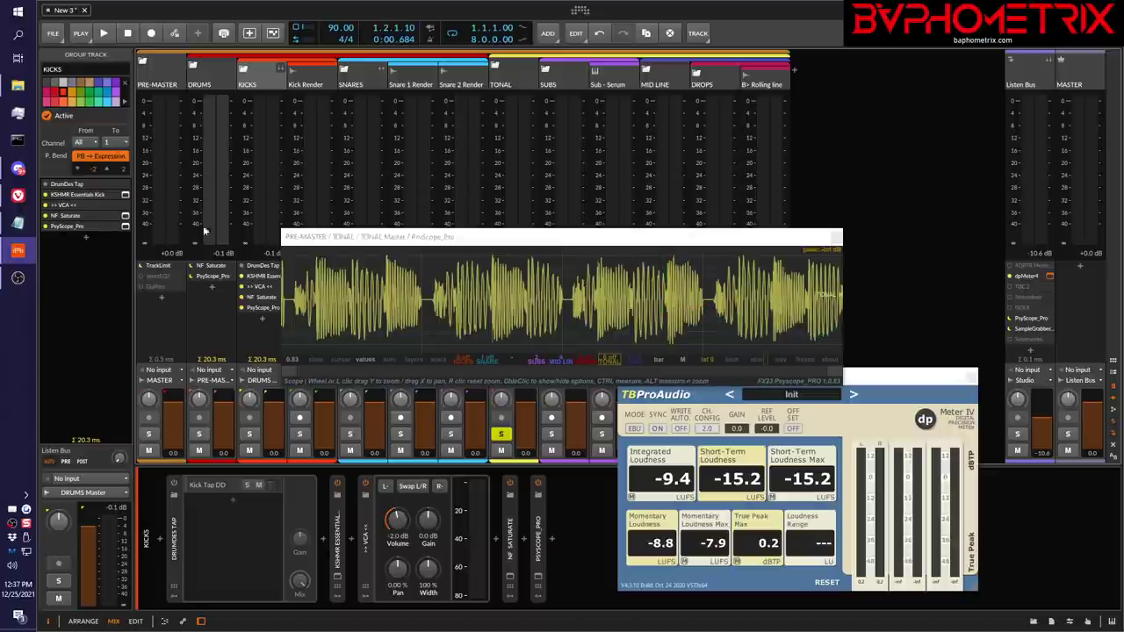
Switch to Notepad and review maxim C on clean loudness as a compromise, highlighting its dynamic range and distortion lines
left_click(27, 226)
scroll(371, 354, "up", 12)
scroll(372, 353, "up", 3)
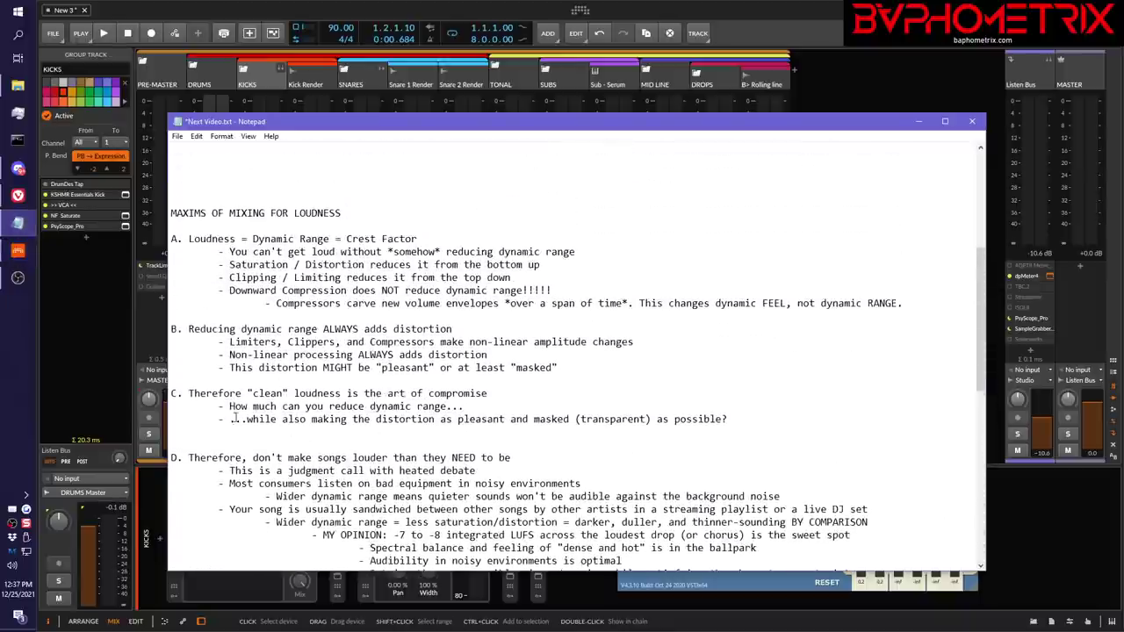
left_click_drag(368, 406, 464, 407)
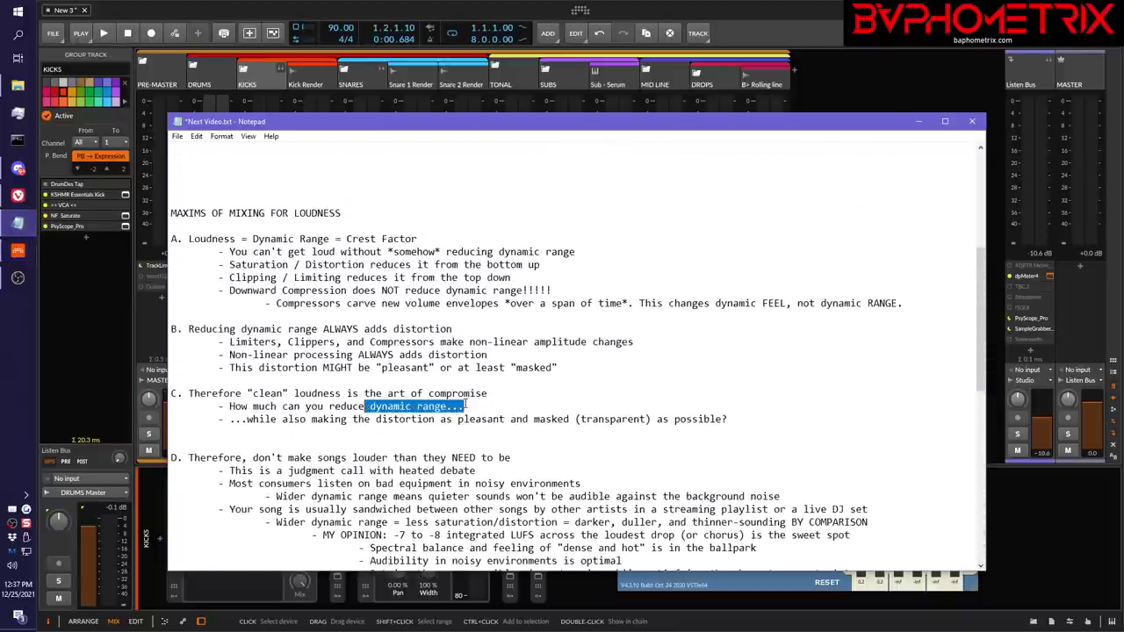
left_click_drag(367, 420, 498, 428)
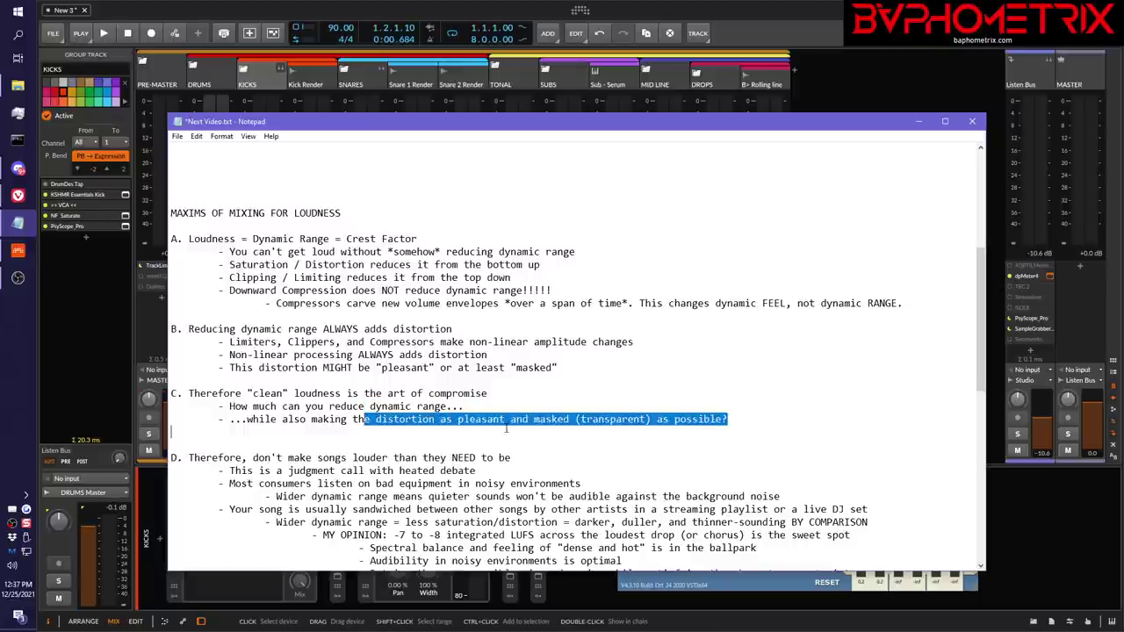
left_click(534, 419)
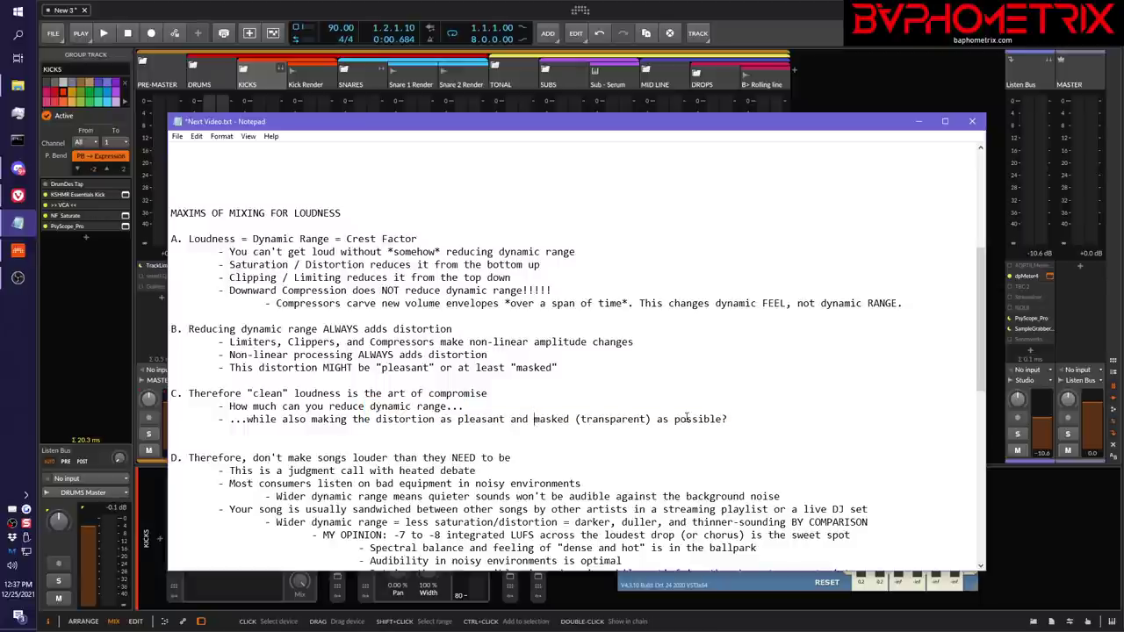